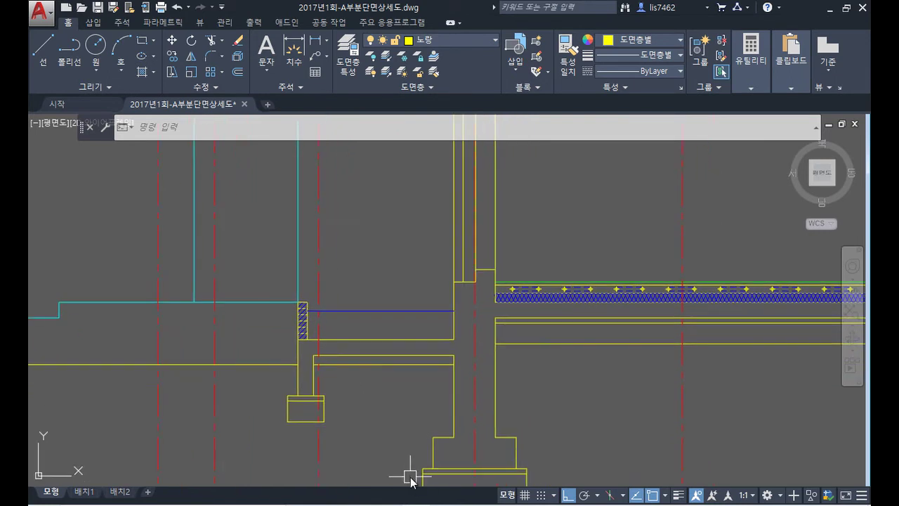
- Stretch the brick planter wall, its footing and the connected lines sideways so the wall's outer edge meets the nearby red centre line
{"action": "type", "text": "s"}
{"action": "key", "text": "space"}
{"action": "left_click", "coordinate": [358, 441]}
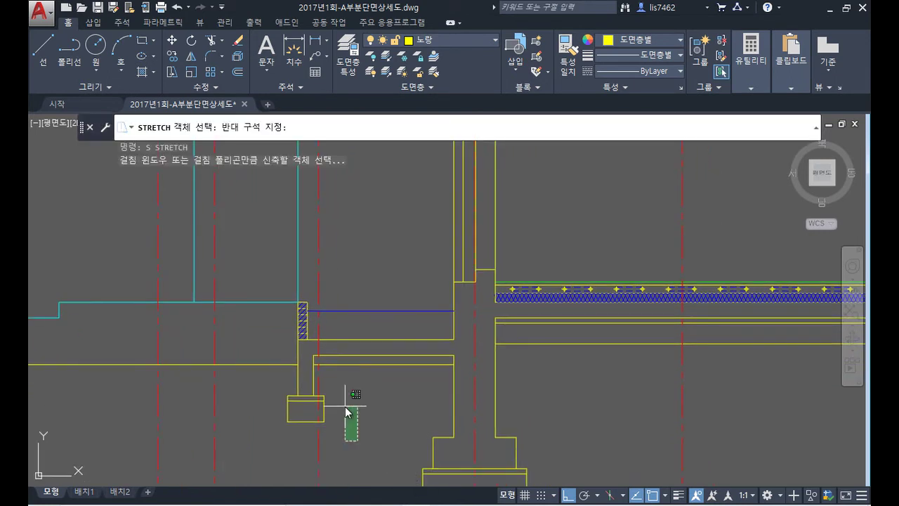
{"action": "left_click", "coordinate": [275, 277]}
{"action": "key", "text": "space"}
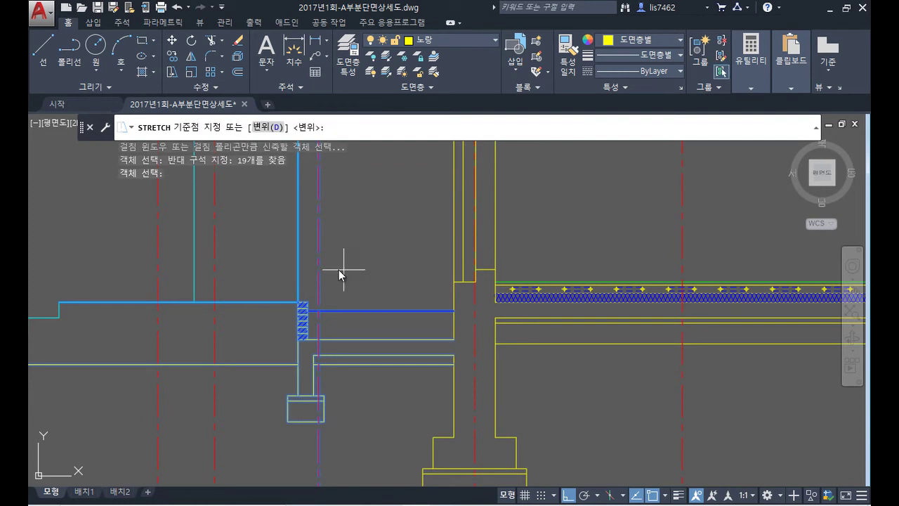
{"action": "scroll", "coordinate": [291, 301], "scroll_direction": "up", "scroll_amount": 2}
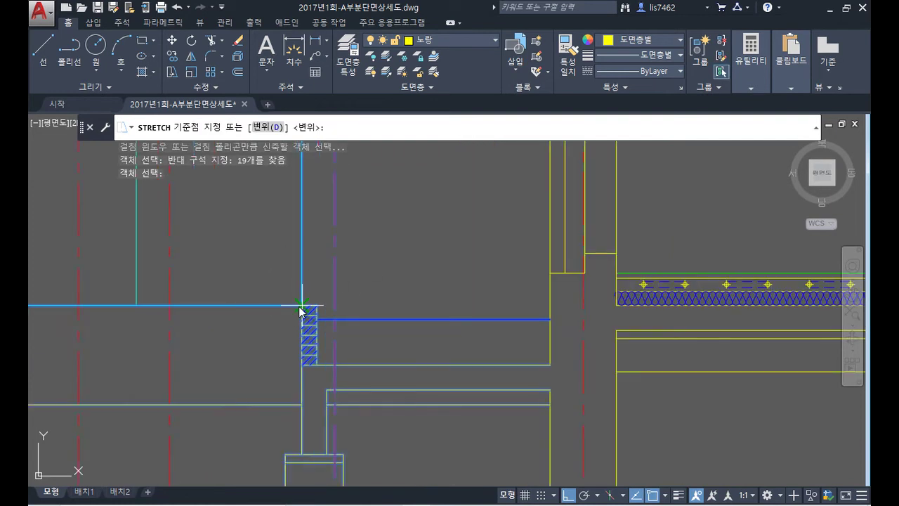
{"action": "left_click", "coordinate": [302, 306]}
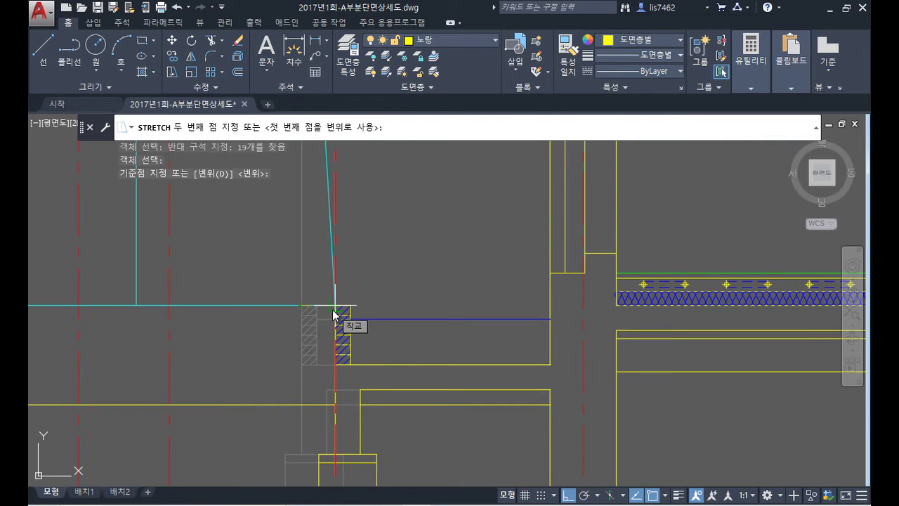
{"action": "left_click", "coordinate": [334, 315]}
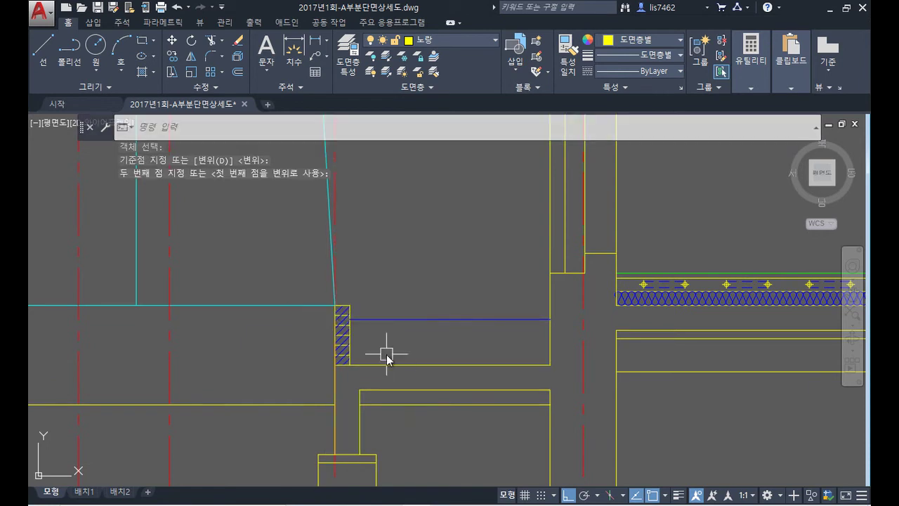
- Draw a vertical line from the porch beam's underside down to the porch floor line, and erase the slanted column line it replaces
{"action": "scroll", "coordinate": [368, 342], "scroll_direction": "down", "scroll_amount": 4}
{"action": "middle_click_drag", "start_coordinate": [368, 342], "coordinate": [361, 443]}
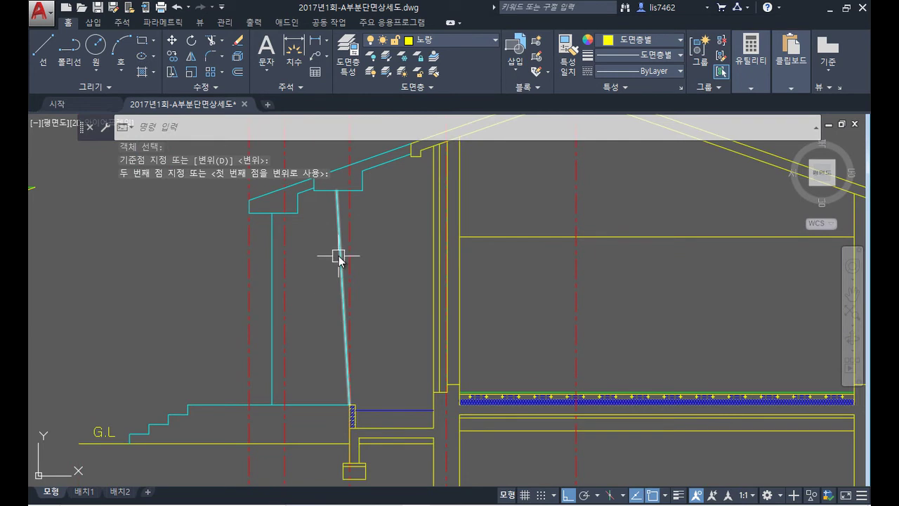
{"action": "type", "text": "l"}
{"action": "key", "text": "Return"}
{"action": "left_click", "coordinate": [337, 190]}
{"action": "left_click", "coordinate": [337, 405]}
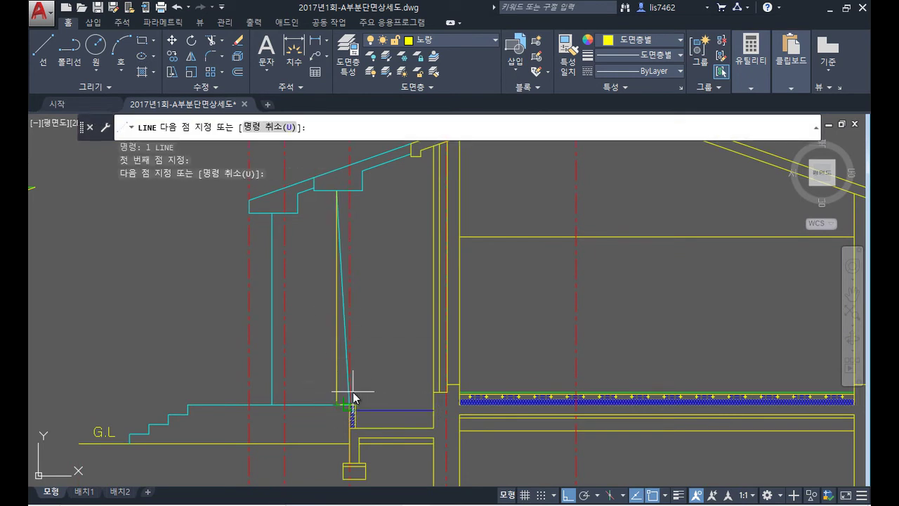
{"action": "key", "text": "Return"}
{"action": "left_click", "coordinate": [349, 351]}
{"action": "key", "text": "Delete"}
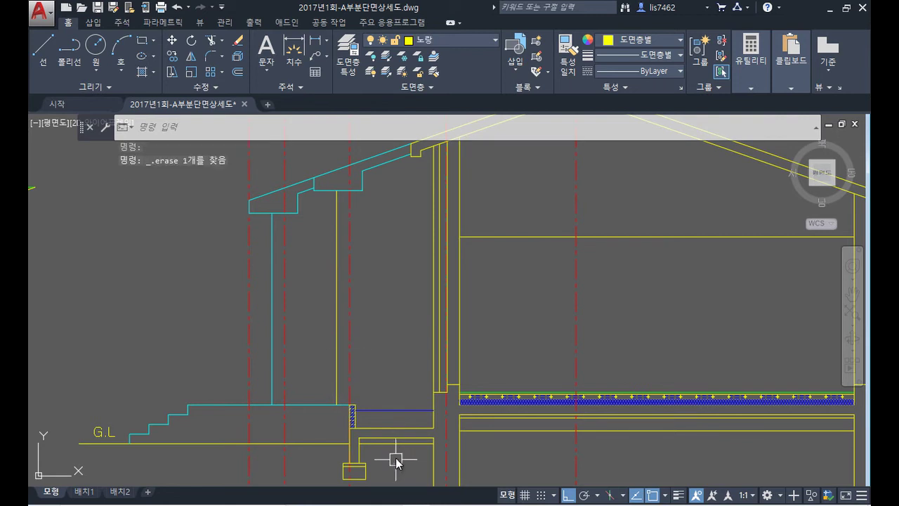
- Match the new vertical column line's properties to the existing cyan porch lines
{"action": "type", "text": "ma"}
{"action": "key", "text": "Return"}
{"action": "left_click", "coordinate": [322, 399]}
{"action": "left_click", "coordinate": [337, 393]}
{"action": "left_click", "coordinate": [442, 413]}
{"action": "key", "text": "Return"}
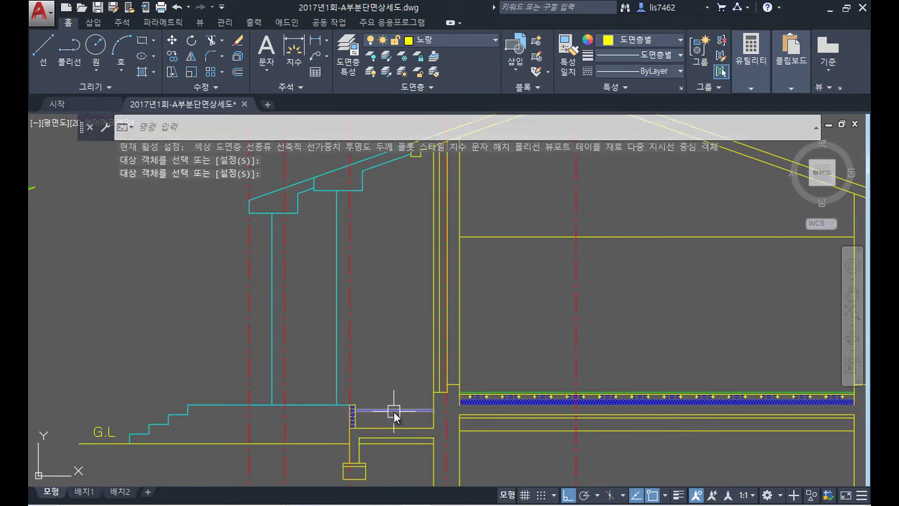
- Trim the porch floor line between the column line and the brick planter wall
{"action": "scroll", "coordinate": [375, 430], "scroll_direction": "up", "scroll_amount": 4}
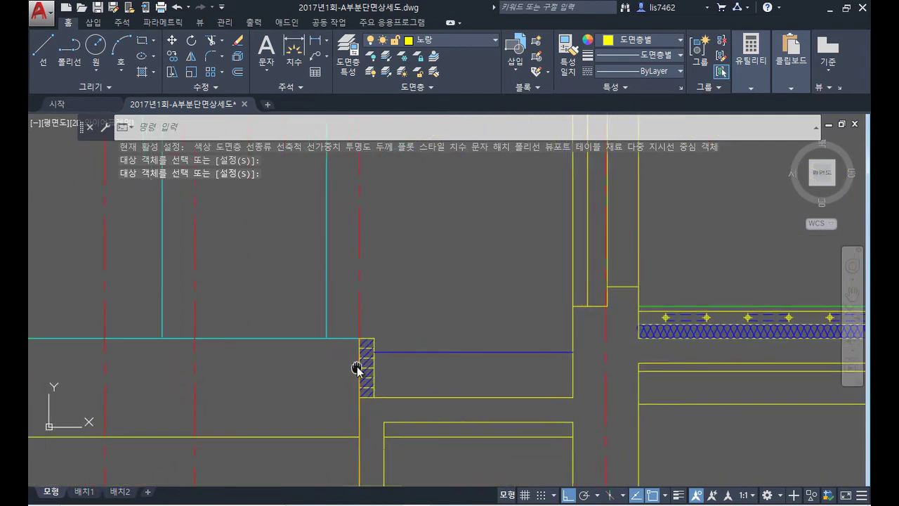
{"action": "type", "text": "tr"}
{"action": "key", "text": "Return"}
{"action": "key", "text": "Return"}
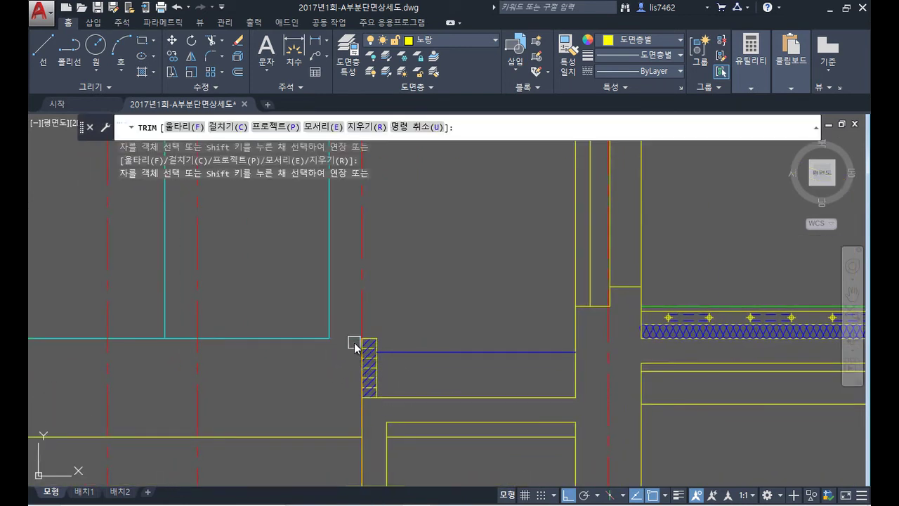
{"action": "scroll", "coordinate": [365, 402], "scroll_direction": "down", "scroll_amount": 4}
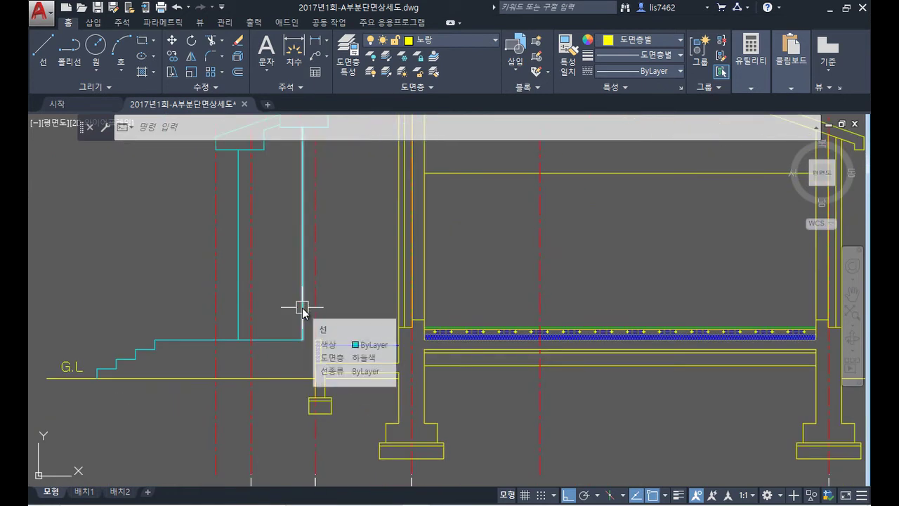
- Extend the cyan column line beside the planter down to the ground line
{"action": "type", "text": "ex"}
{"action": "key", "text": "Return"}
{"action": "key", "text": "Return"}
{"action": "left_click", "coordinate": [302, 330]}
{"action": "key", "text": "Return"}
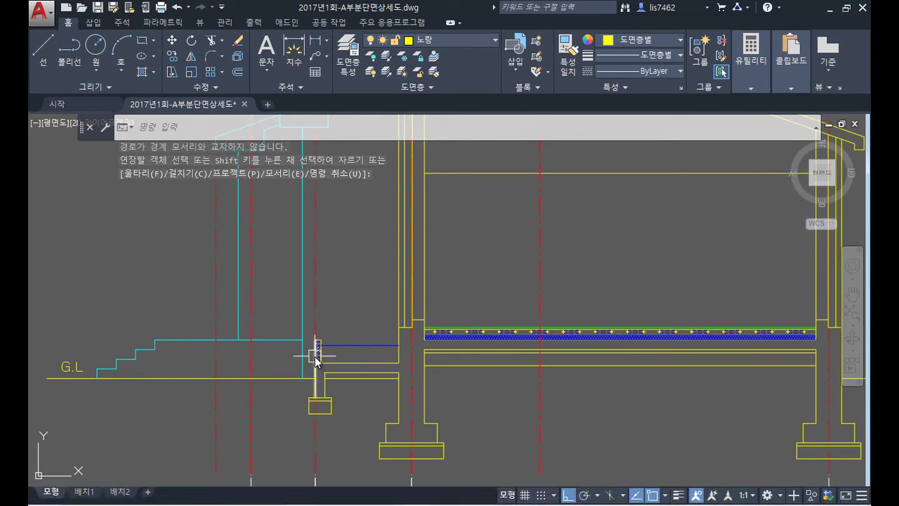
- Offset the room's ceiling line 100 downward
{"action": "scroll", "coordinate": [330, 356], "scroll_direction": "up", "scroll_amount": 4}
{"action": "middle_click_drag", "start_coordinate": [332, 401], "coordinate": [303, 326]}
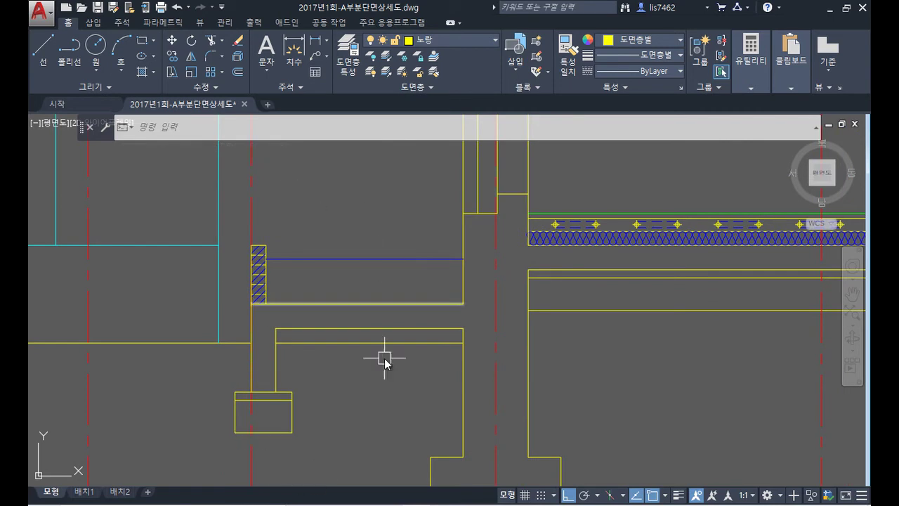
{"action": "scroll", "coordinate": [389, 362], "scroll_direction": "down", "scroll_amount": 4}
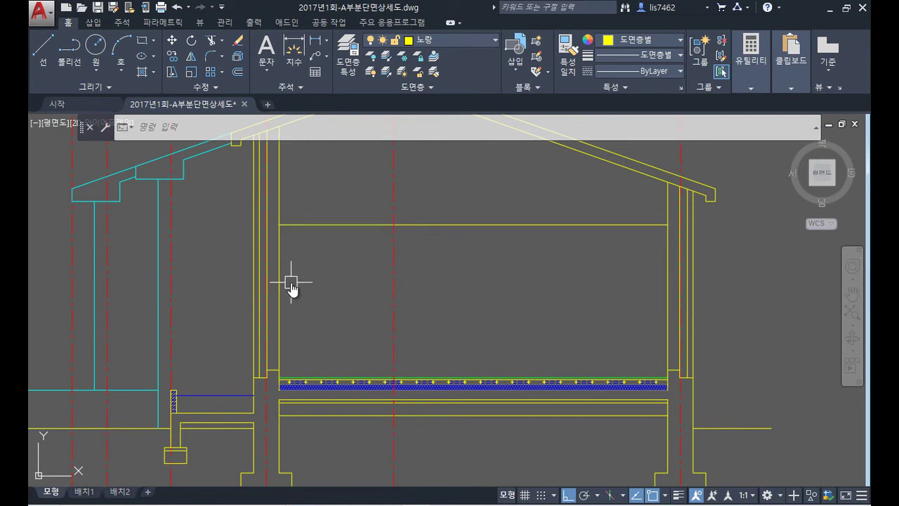
{"action": "middle_click_drag", "start_coordinate": [315, 287], "coordinate": [421, 310]}
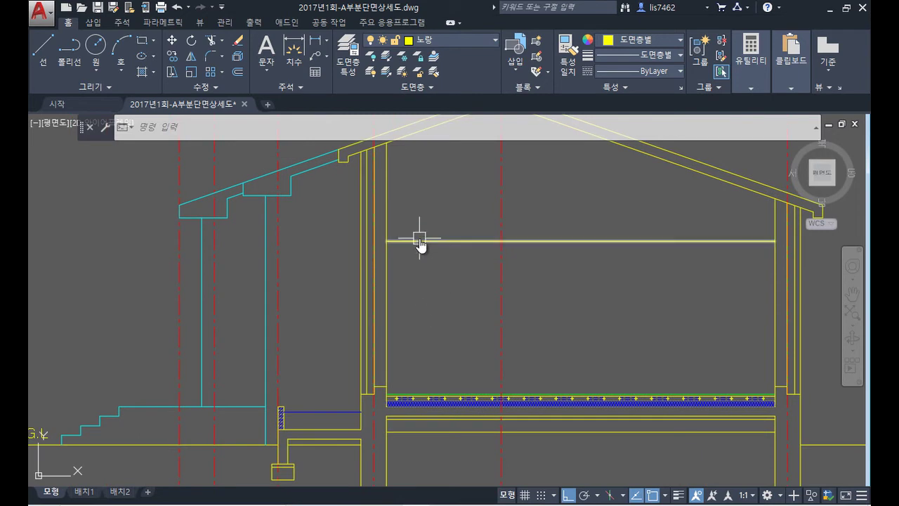
{"action": "type", "text": "o"}
{"action": "key", "text": "Return"}
{"action": "type", "text": "100"}
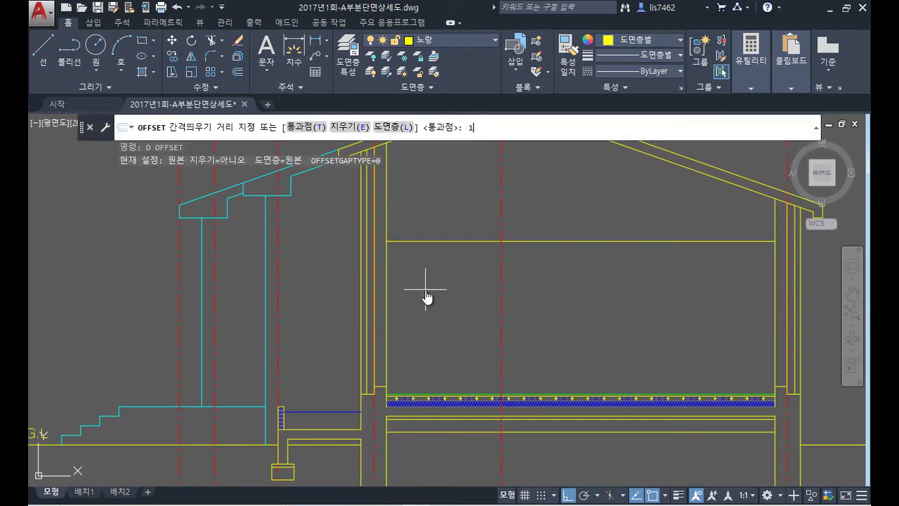
{"action": "key", "text": "Return"}
{"action": "left_click", "coordinate": [406, 241]}
{"action": "left_click", "coordinate": [415, 285]}
{"action": "key", "text": "Return"}
- Draw a horizontal line across the left wall at the offset line's level, and erase the offset line inside the room
{"action": "scroll", "coordinate": [397, 242], "scroll_direction": "up", "scroll_amount": 3}
{"action": "type", "text": "l"}
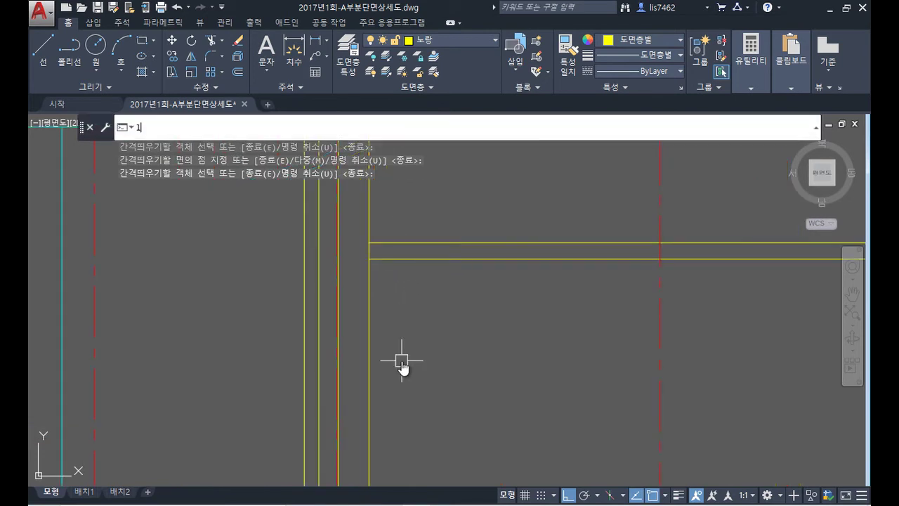
{"action": "key", "text": "Return"}
{"action": "left_click", "coordinate": [369, 259]}
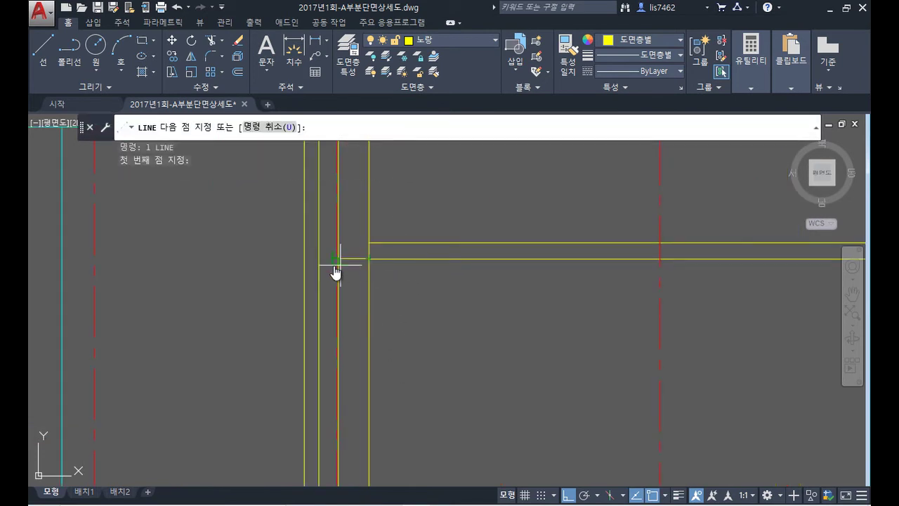
{"action": "left_click", "coordinate": [304, 258]}
{"action": "key", "text": "Return"}
{"action": "left_click", "coordinate": [391, 278]}
{"action": "left_click", "coordinate": [404, 254]}
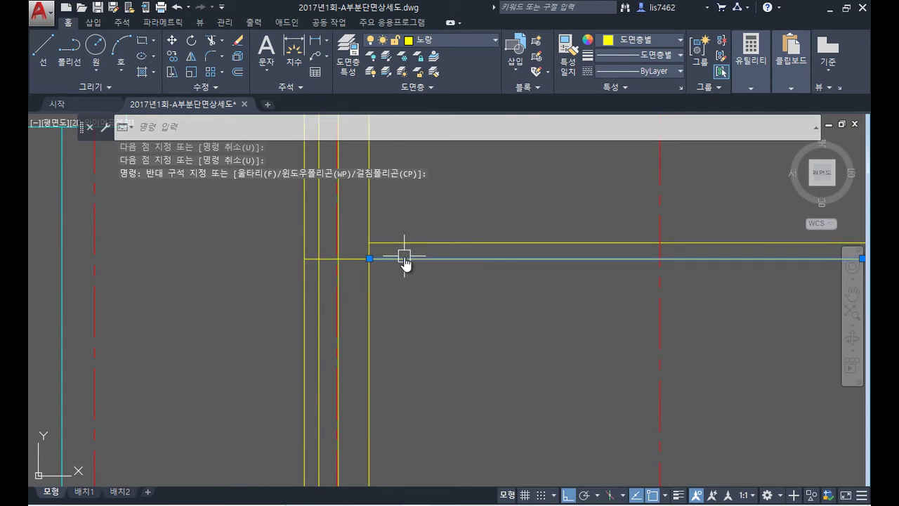
{"action": "key", "text": "Delete"}
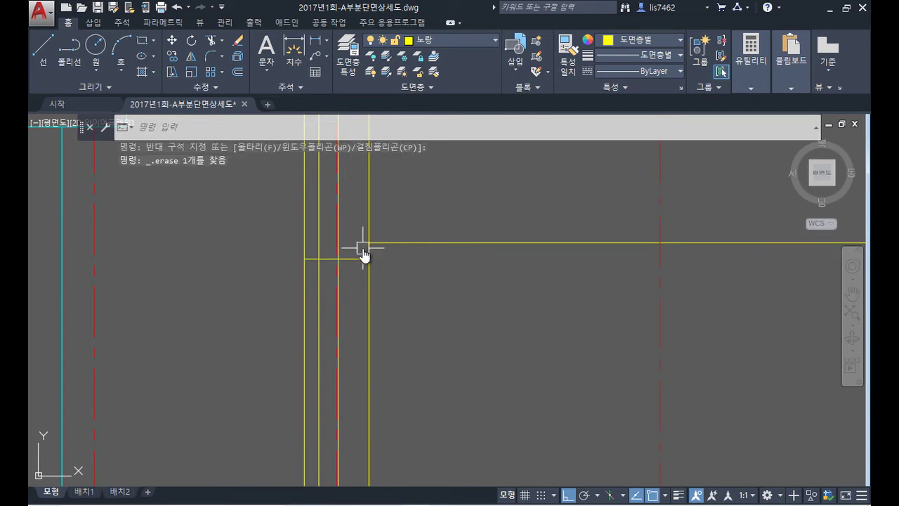
- Switch to the floor plan image 1.jpg in Photos, examine the window where section line A crosses the wall, and return to AutoCAD
{"action": "scroll", "coordinate": [312, 287], "scroll_direction": "down", "scroll_amount": 2}
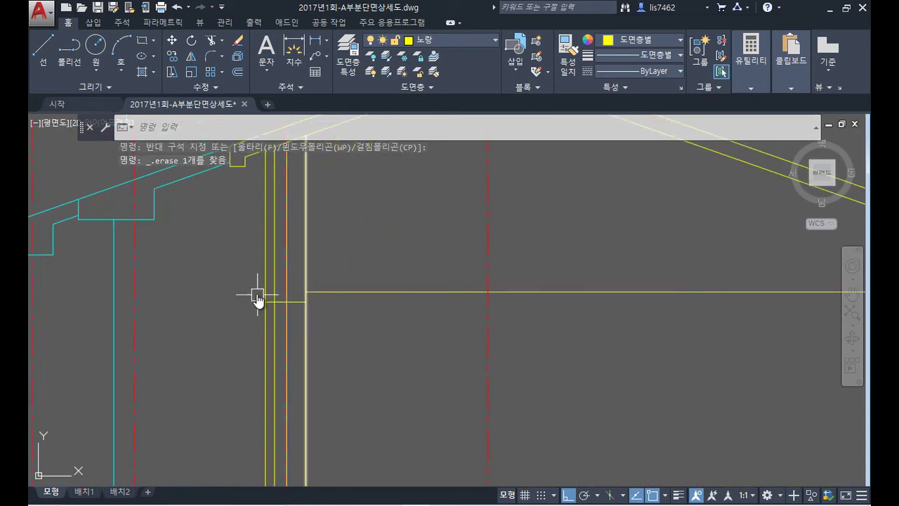
{"action": "middle_click_drag", "start_coordinate": [307, 331], "coordinate": [322, 245]}
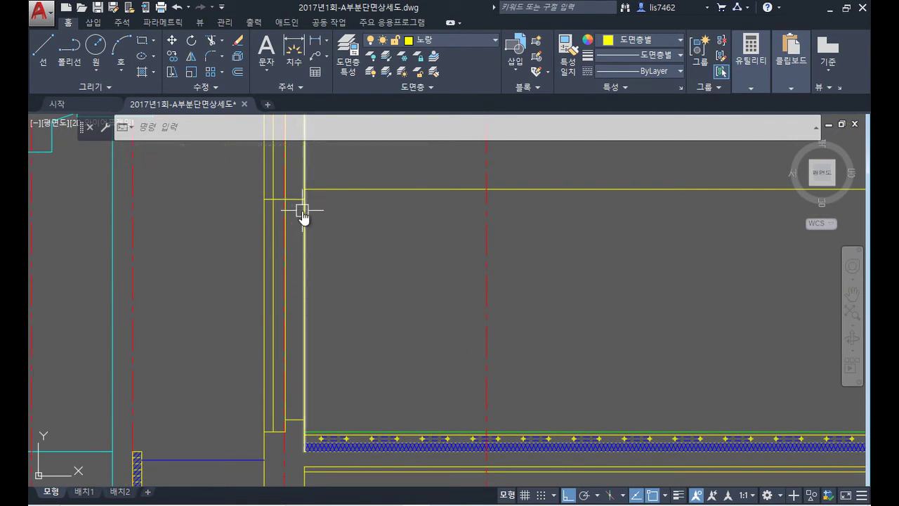
{"action": "key", "text": "alt+Tab"}
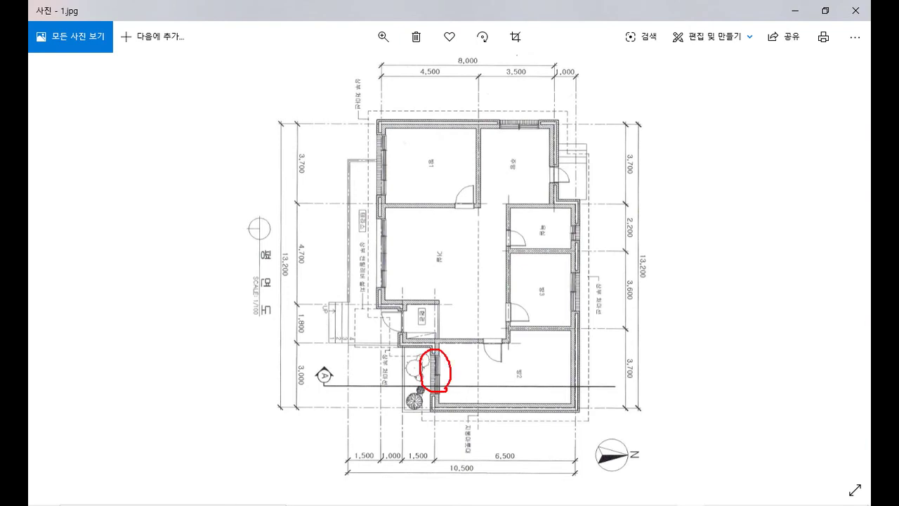
{"action": "key", "text": "Escape"}
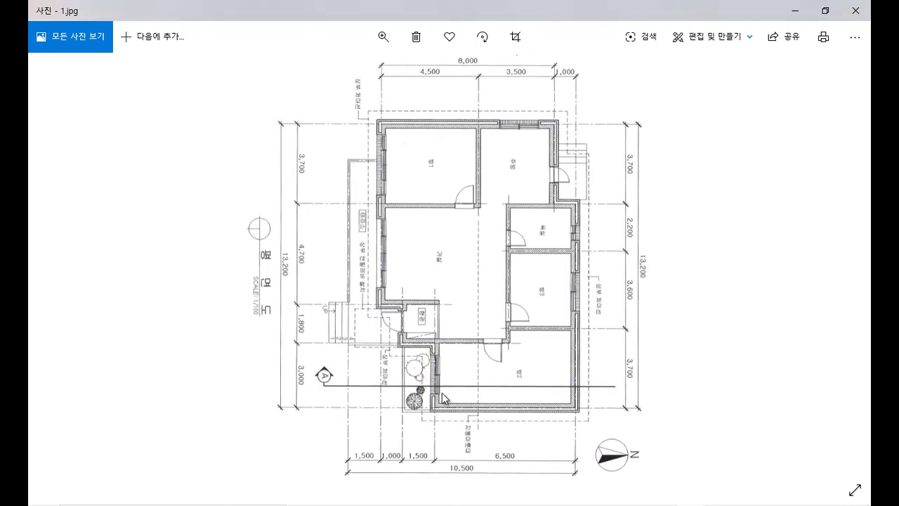
{"action": "key", "text": "alt+Tab"}
- Offset the horizontal line across the left wall 1200 downward to mark the window sill
{"action": "type", "text": "o"}
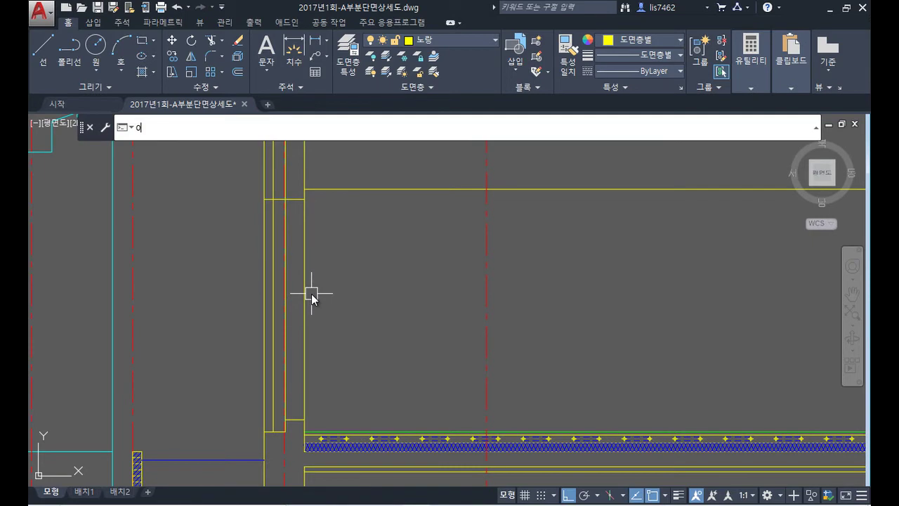
{"action": "key", "text": "Return"}
{"action": "type", "text": "1200"}
{"action": "key", "text": "Return"}
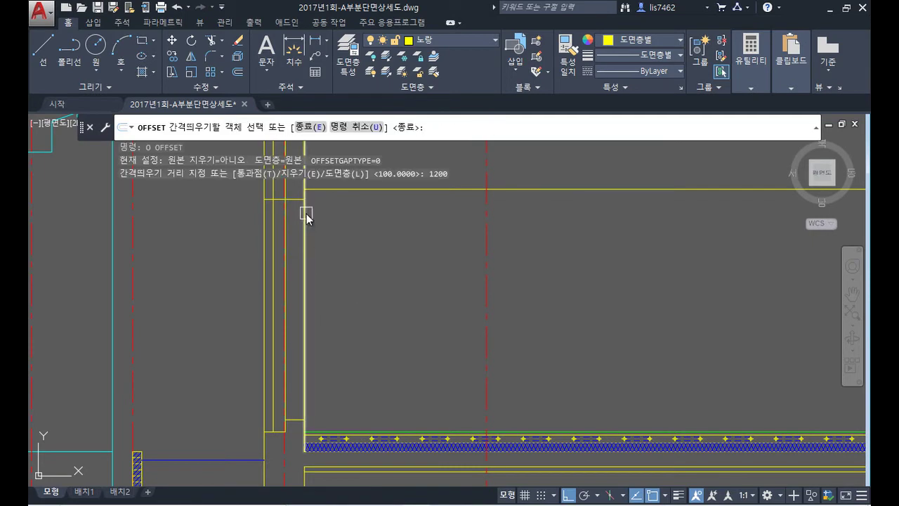
{"action": "left_click", "coordinate": [300, 200]}
{"action": "key", "text": "Return"}
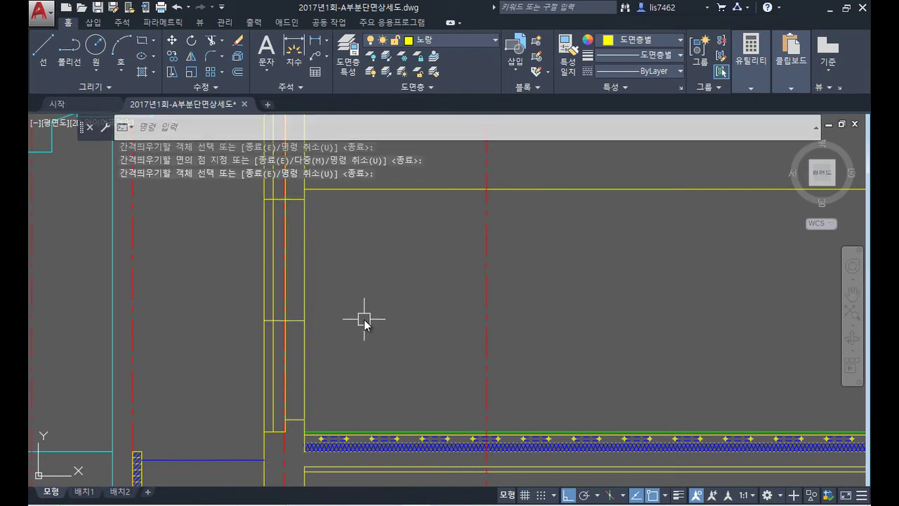
- Trim the left wall's vertical lines between the two horizontal lines to open the window
{"action": "type", "text": "tr"}
{"action": "key", "text": "Return"}
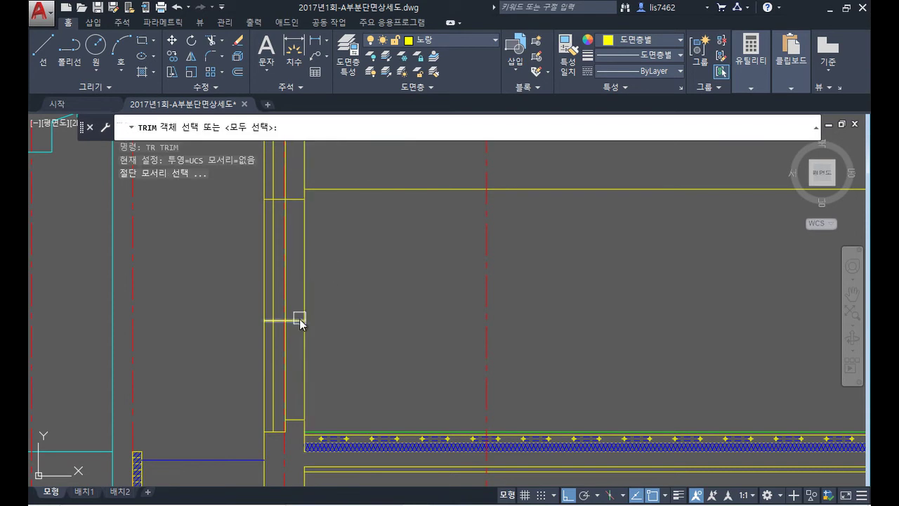
{"action": "left_click", "coordinate": [299, 321]}
{"action": "left_click", "coordinate": [298, 199]}
{"action": "key", "text": "Return"}
{"action": "left_click", "coordinate": [302, 247]}
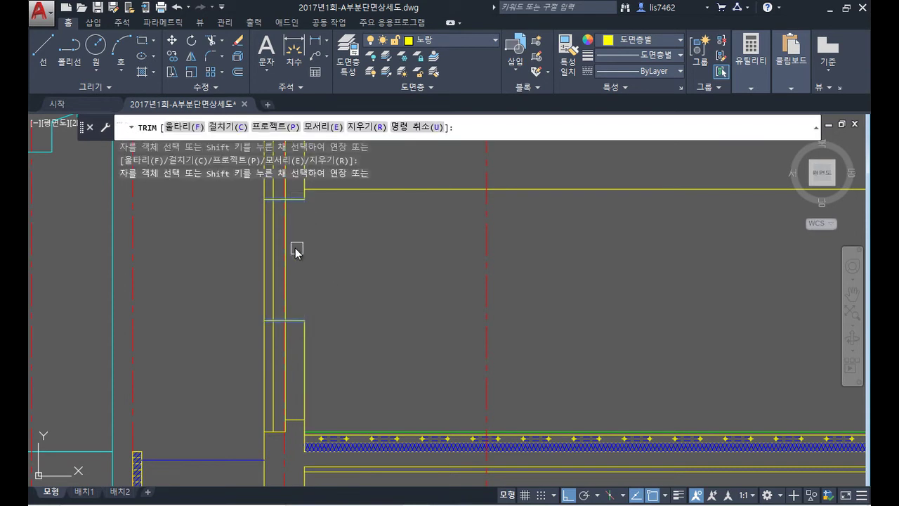
{"action": "left_click", "coordinate": [290, 240]}
{"action": "left_click", "coordinate": [274, 243]}
{"action": "left_click", "coordinate": [268, 247]}
{"action": "key", "text": "Return"}
- Offset the outer face, inner face and bottom edge of the left wall above the window opening outward by 20
{"action": "mouse_move", "coordinate": [361, 260]}
{"action": "middle_mouse_down"}
{"action": "mouse_move", "coordinate": [392, 323]}
{"action": "mouse_move", "coordinate": [288, 376]}
{"action": "middle_mouse_up"}
{"action": "scroll", "coordinate": [392, 324], "scroll_direction": "down", "scroll_amount": 2}
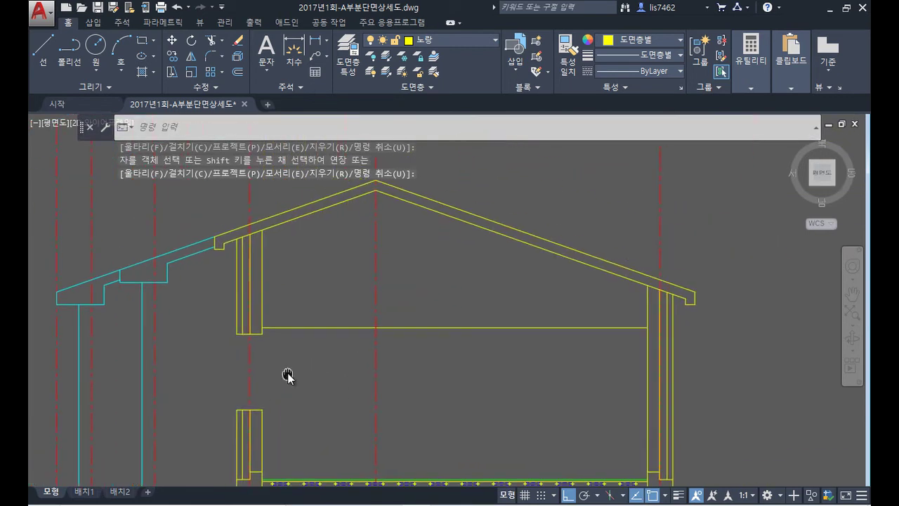
{"action": "mouse_move", "coordinate": [241, 359]}
{"action": "middle_mouse_down"}
{"action": "mouse_move", "coordinate": [212, 319]}
{"action": "mouse_move", "coordinate": [218, 313]}
{"action": "middle_mouse_up"}
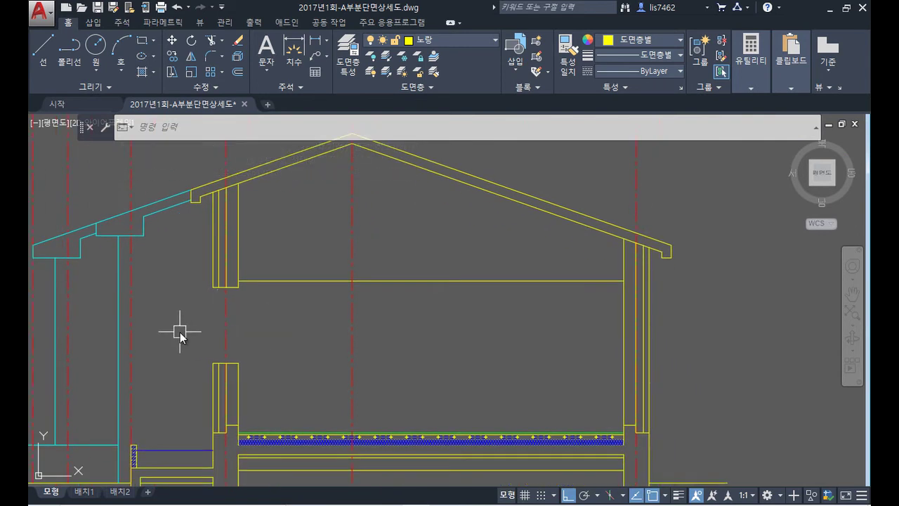
{"action": "mouse_move", "coordinate": [283, 301]}
{"action": "middle_mouse_down"}
{"action": "mouse_move", "coordinate": [283, 317]}
{"action": "mouse_move", "coordinate": [338, 347]}
{"action": "mouse_move", "coordinate": [307, 325]}
{"action": "mouse_move", "coordinate": [335, 322]}
{"action": "middle_mouse_up"}
{"action": "scroll", "coordinate": [291, 295], "scroll_direction": "up", "scroll_amount": 2}
{"action": "type", "text": "o"}
{"action": "key", "text": "Return"}
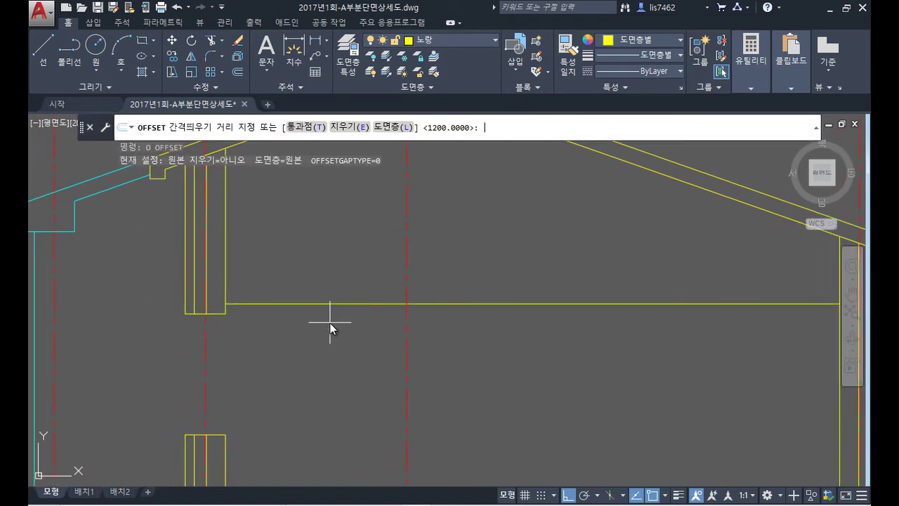
{"action": "key", "text": "Return"}
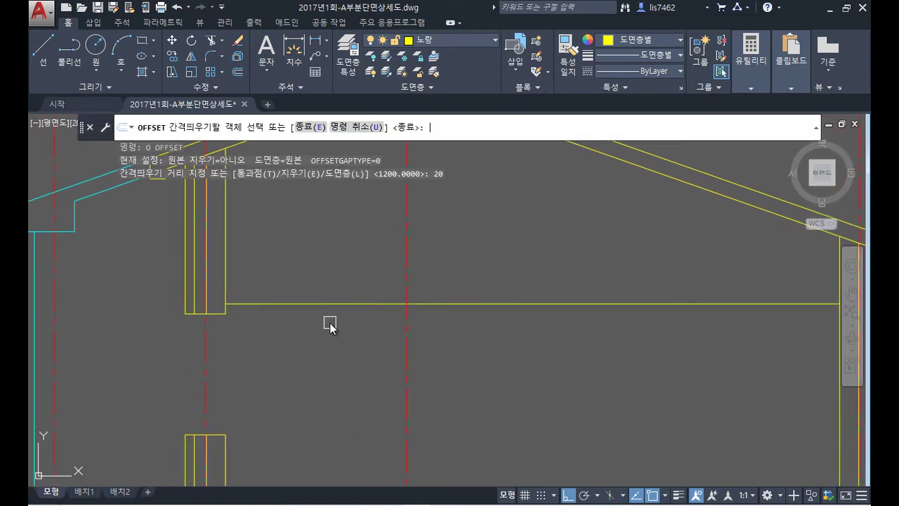
{"action": "left_click", "coordinate": [183, 279]}
{"action": "left_click", "coordinate": [150, 290]}
{"action": "scroll", "coordinate": [188, 330], "scroll_direction": "up", "scroll_amount": 4}
{"action": "left_click", "coordinate": [190, 290]}
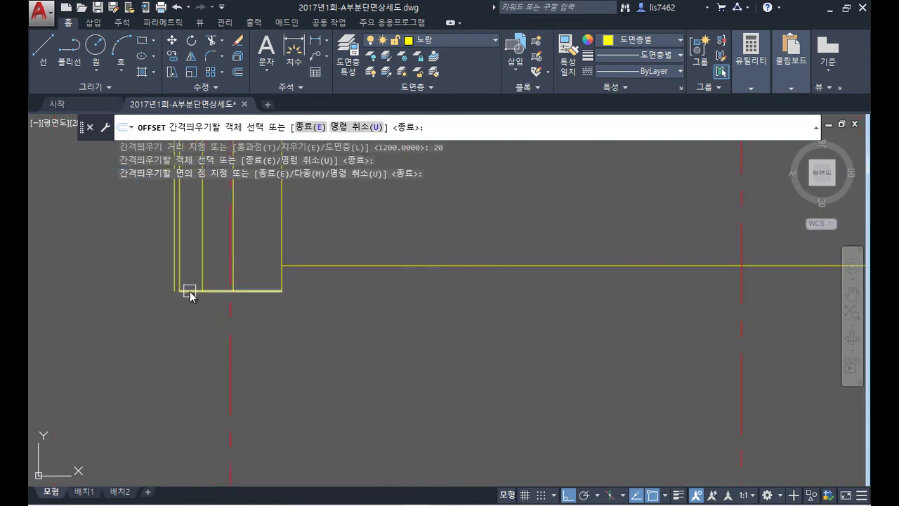
{"action": "left_click", "coordinate": [215, 315]}
{"action": "left_click", "coordinate": [288, 283]}
{"action": "left_click", "coordinate": [333, 325]}
{"action": "key", "text": "Return"}
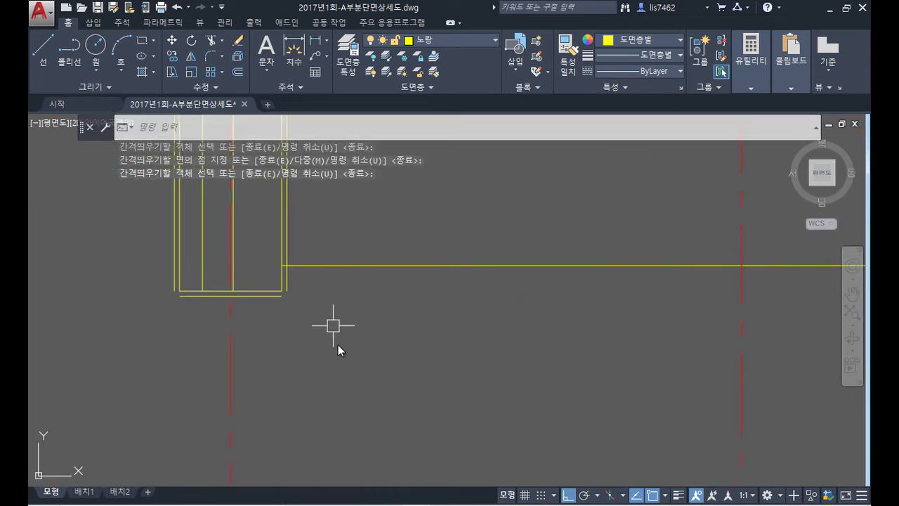
- Move the offset line on the room side of the left wall to the 녹색 layer
{"action": "key", "text": "Return"}
{"action": "left_click", "coordinate": [286, 277]}
{"action": "left_click", "coordinate": [450, 40]}
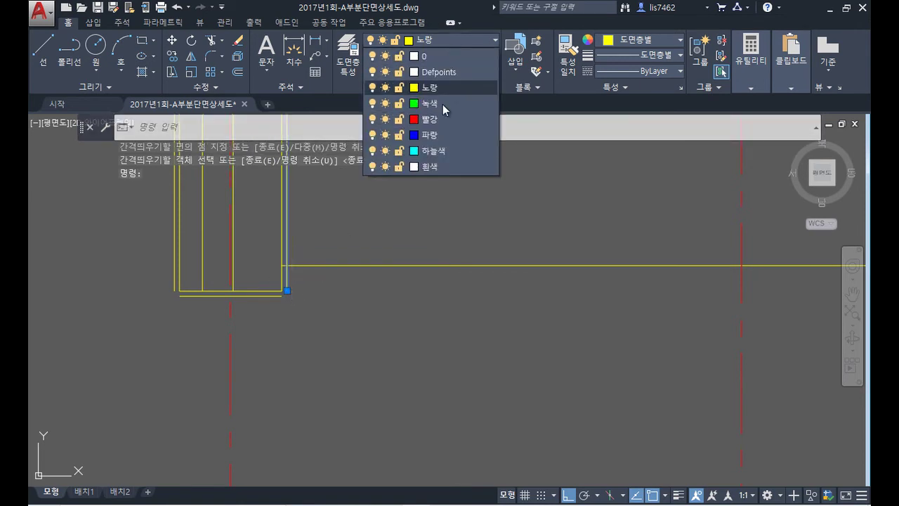
{"action": "left_click", "coordinate": [444, 107]}
{"action": "key", "text": "Escape"}
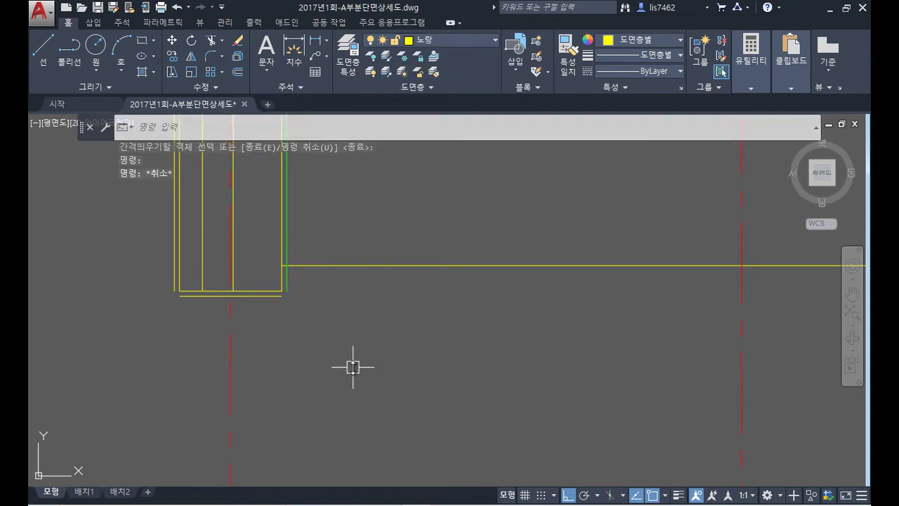
- Match the properties of the green offset line to the offset lines below and outside the wall
{"action": "type", "text": "ma"}
{"action": "key", "text": "Return"}
{"action": "left_click", "coordinate": [295, 281]}
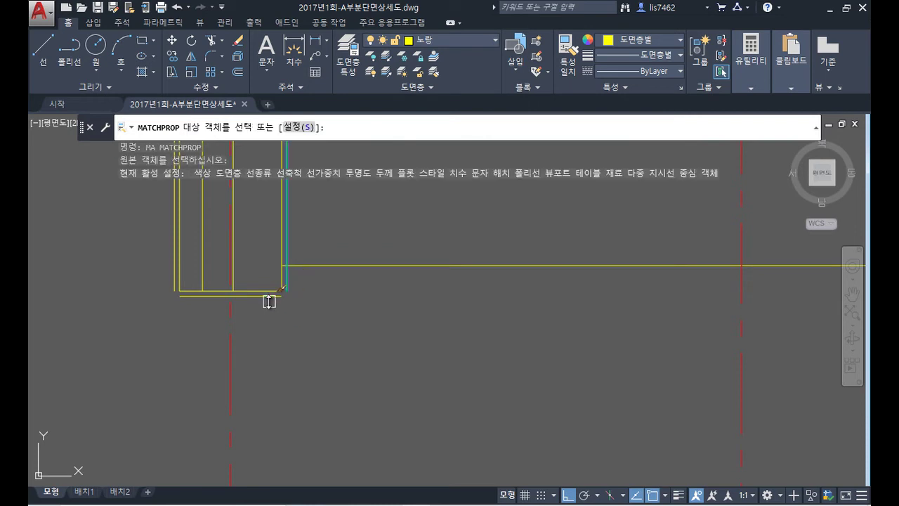
{"action": "left_click", "coordinate": [267, 298]}
{"action": "left_click", "coordinate": [175, 273]}
{"action": "key", "text": "Return"}
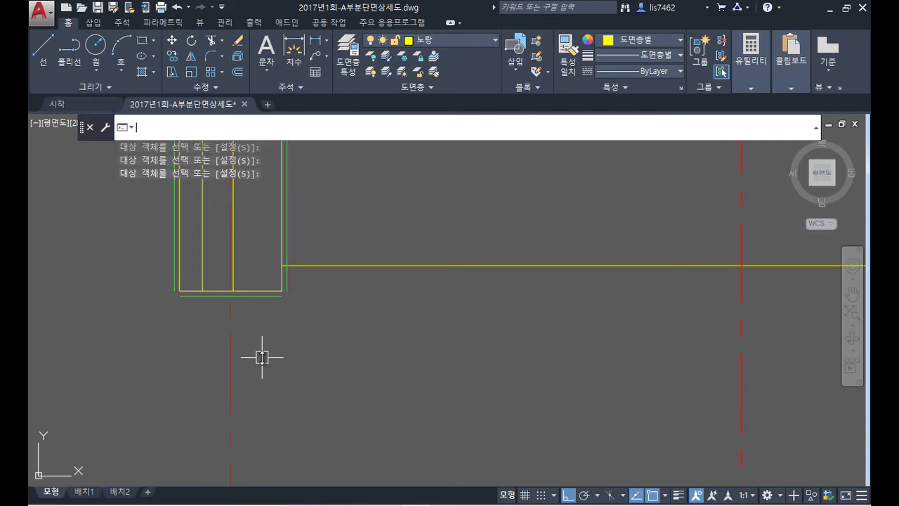
- Fillet the green finish lines with radius 0 so they meet at both lower corners of the wall
{"action": "type", "text": "f"}
{"action": "key", "text": "Return"}
{"action": "type", "text": "m"}
{"action": "key", "text": "Return"}
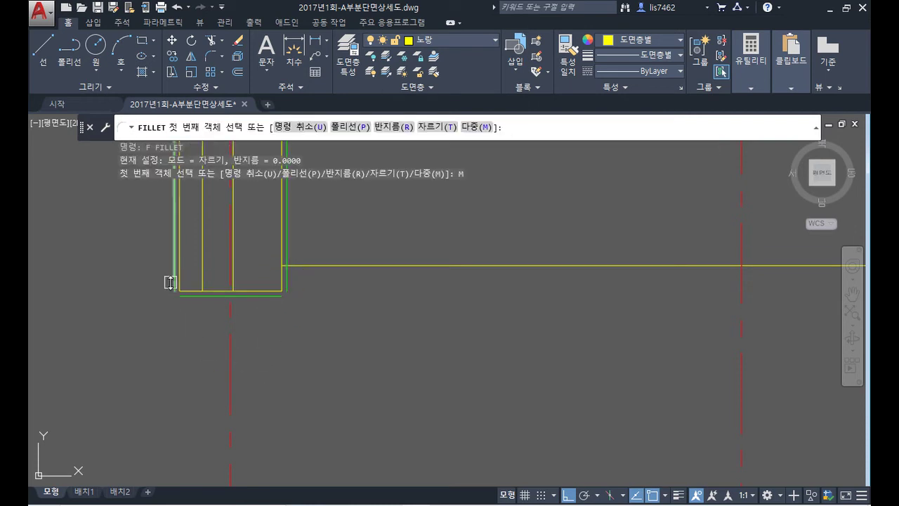
{"action": "left_click", "coordinate": [174, 281]}
{"action": "left_click", "coordinate": [209, 297]}
{"action": "left_click", "coordinate": [276, 296]}
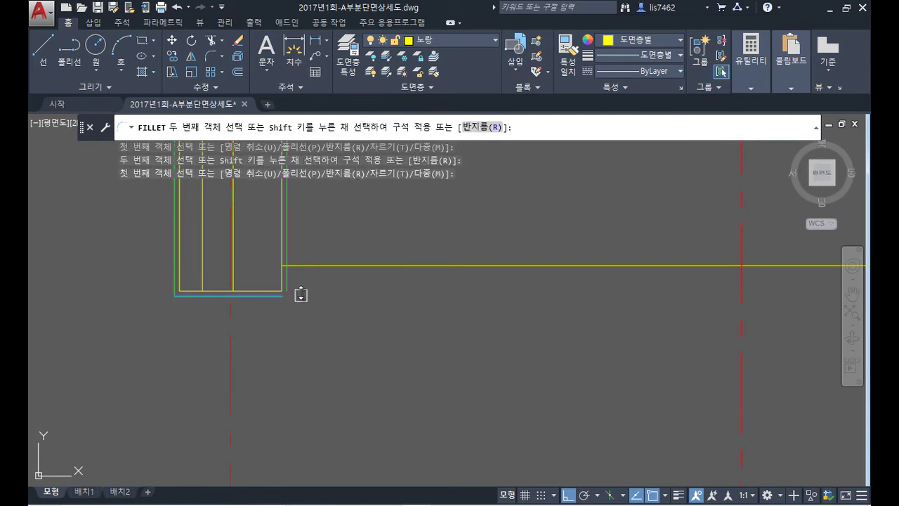
{"action": "left_click", "coordinate": [289, 282]}
{"action": "key", "text": "Escape"}
- Trim the inner green finish line above the horizontal ceiling line
{"action": "type", "text": "tr"}
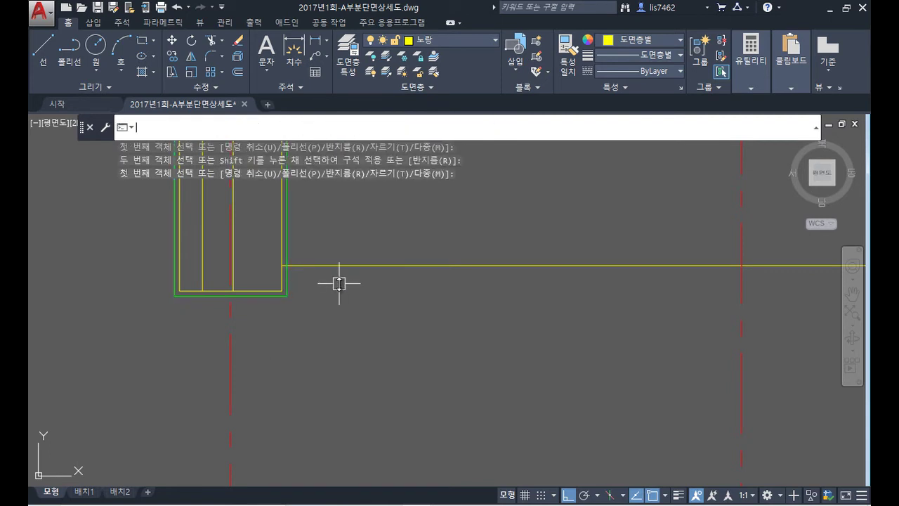
{"action": "key", "text": "Return"}
{"action": "left_click", "coordinate": [317, 265]}
{"action": "key", "text": "Return"}
{"action": "left_click", "coordinate": [289, 246]}
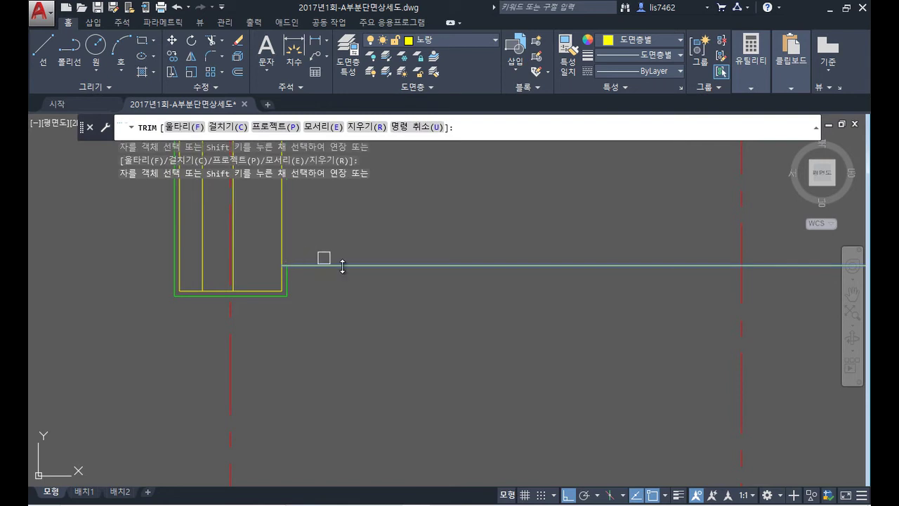
{"action": "key", "text": "Return"}
- Offset the horizontal ceiling line 36 downward
{"action": "scroll", "coordinate": [520, 325], "scroll_direction": "down", "scroll_amount": 2}
{"action": "middle_click_drag", "start_coordinate": [527, 327], "coordinate": [364, 329]}
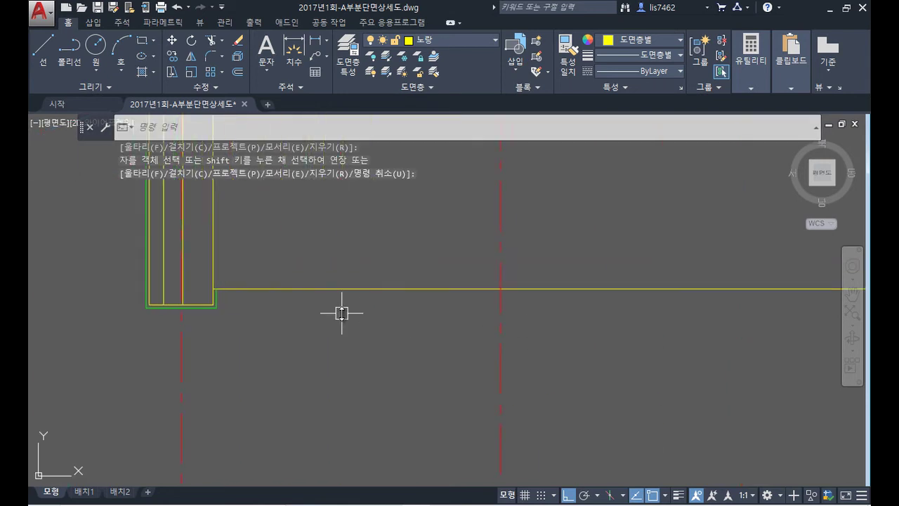
{"action": "type", "text": "o"}
{"action": "key", "text": "Return"}
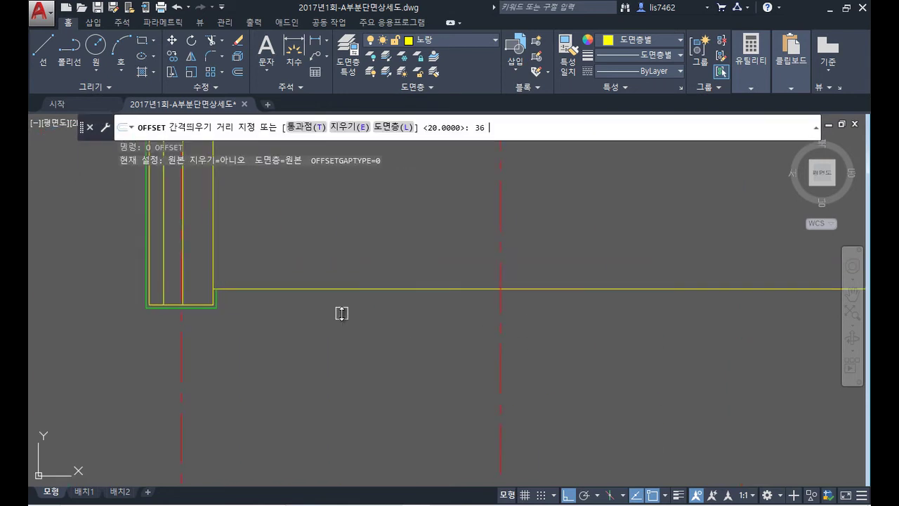
{"action": "type", "text": "36"}
{"action": "key", "text": "Return"}
{"action": "left_click", "coordinate": [375, 291]}
{"action": "left_click", "coordinate": [373, 305]}
{"action": "key", "text": "Return"}
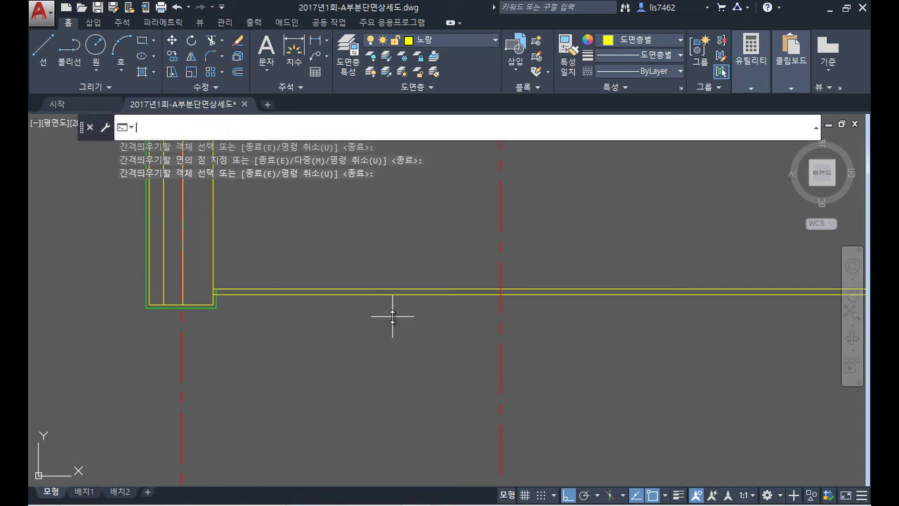
- Offset the original ceiling line 45 upward
{"action": "key", "text": "Return"}
{"action": "type", "text": "45"}
{"action": "key", "text": "Return"}
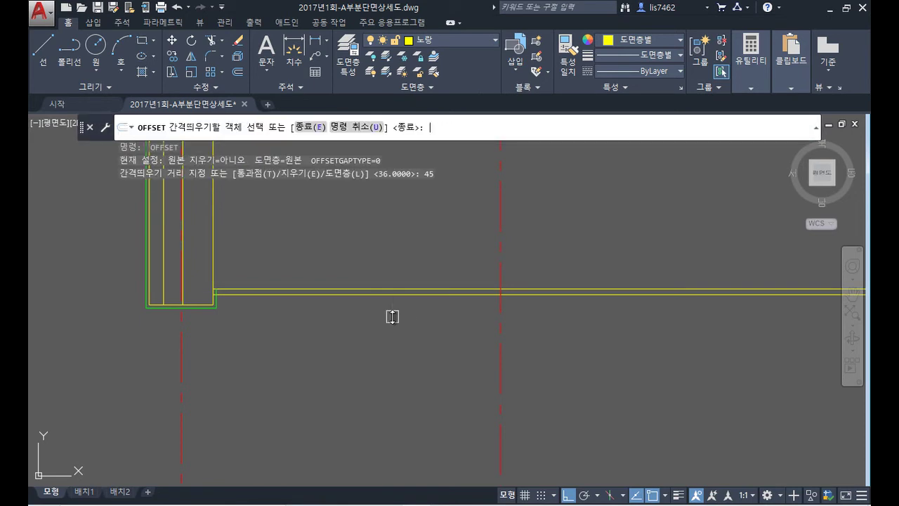
{"action": "left_click", "coordinate": [359, 285]}
{"action": "left_click", "coordinate": [357, 262]}
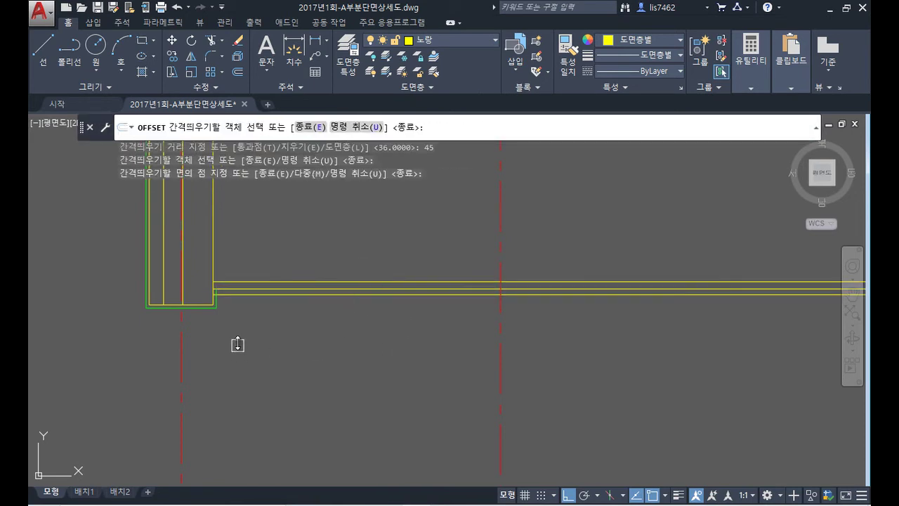
{"action": "key", "text": "Return"}
- Trim the lowest ceiling line where it runs past the green finish line to the wall
{"action": "scroll", "coordinate": [230, 321], "scroll_direction": "up", "scroll_amount": 8}
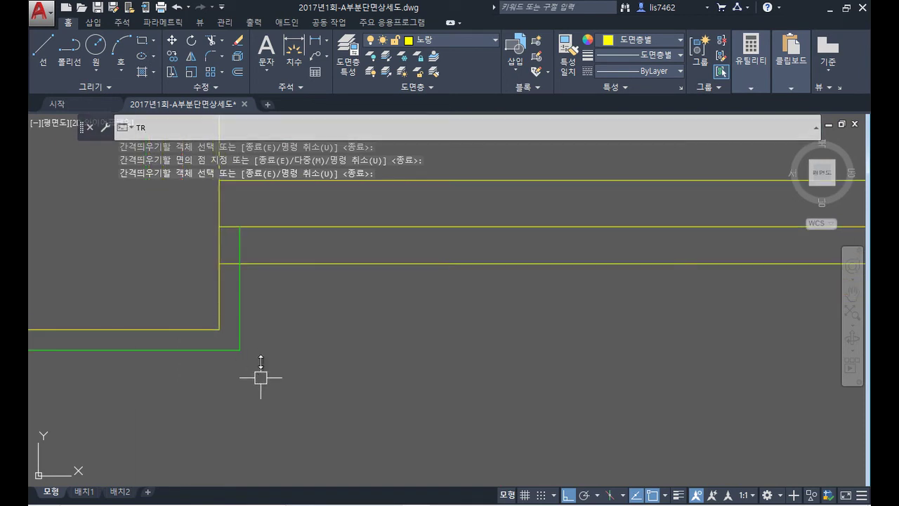
{"action": "type", "text": "TR"}
{"action": "key", "text": "Return"}
{"action": "key", "text": "Return"}
{"action": "left_click", "coordinate": [234, 262]}
- Draw a 36 by 36 rectangle between the two lower ceiling lines, starting where the lowest one meets the green finish line
{"action": "scroll", "coordinate": [376, 337], "scroll_direction": "down", "scroll_amount": 3}
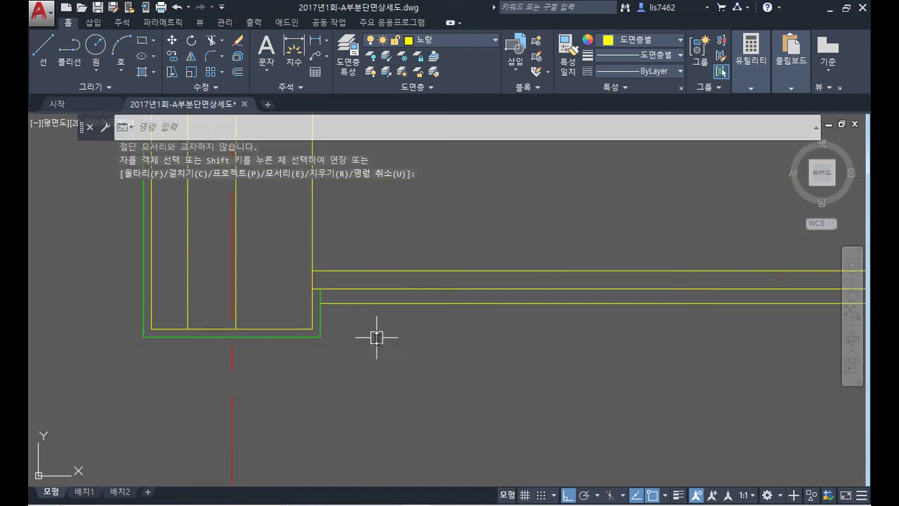
{"action": "middle_click_drag", "start_coordinate": [377, 337], "coordinate": [345, 315]}
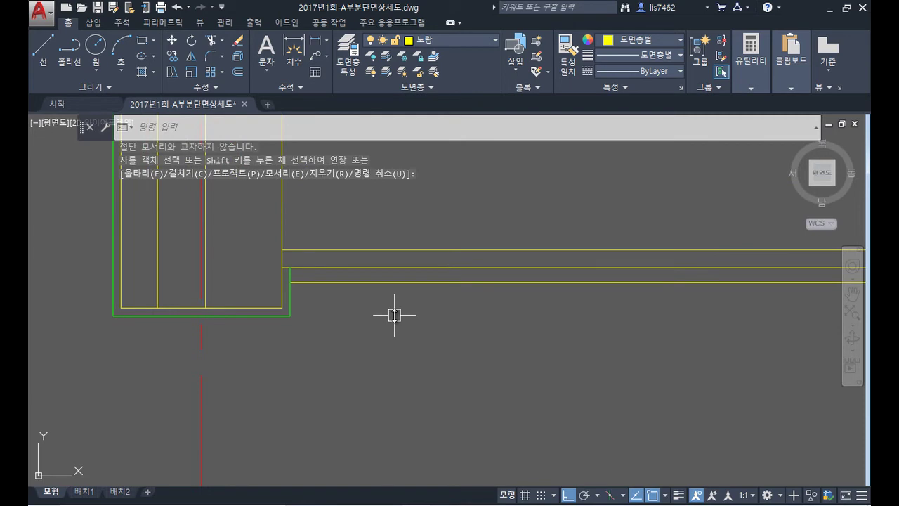
{"action": "key", "text": "Escape"}
{"action": "type", "text": "rec"}
{"action": "key", "text": "Return"}
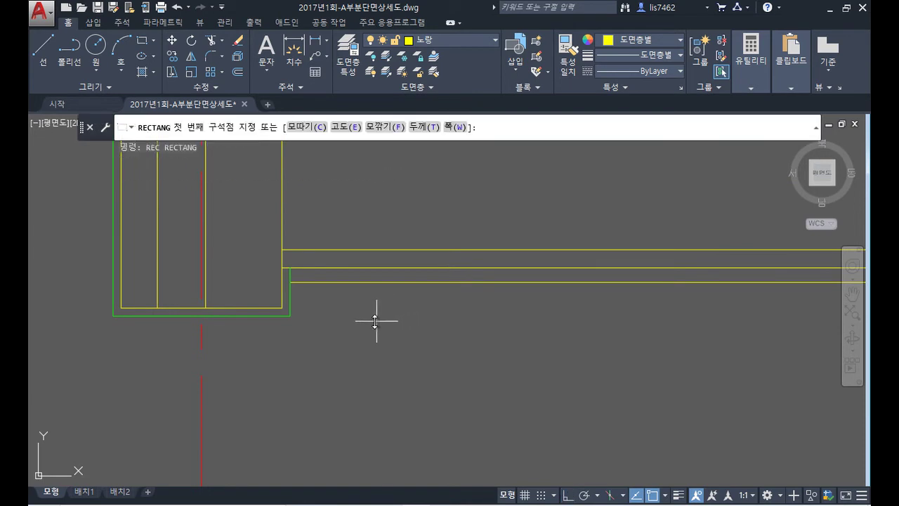
{"action": "scroll", "coordinate": [298, 270], "scroll_direction": "up", "scroll_amount": 2}
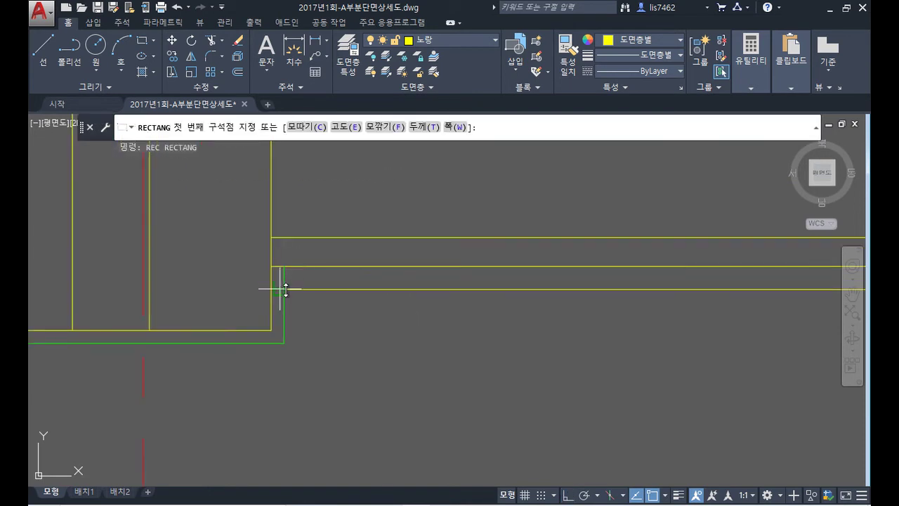
{"action": "left_click", "coordinate": [287, 288]}
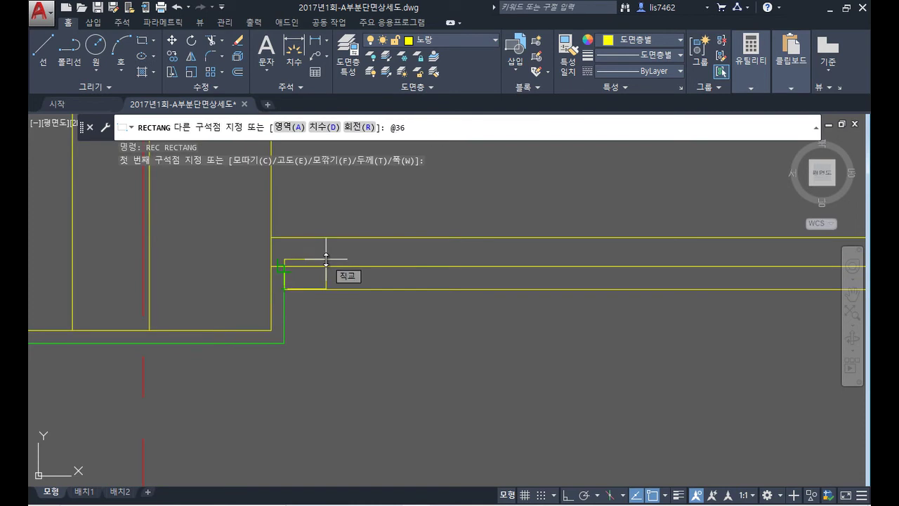
{"action": "key", "text": "Return"}
- Draw a diagonal line across the 36 by 36 square from its lower-left to its upper-right corner
{"action": "scroll", "coordinate": [302, 270], "scroll_direction": "up", "scroll_amount": 4}
{"action": "type", "text": "l"}
{"action": "key", "text": "Return"}
{"action": "left_click", "coordinate": [253, 316]}
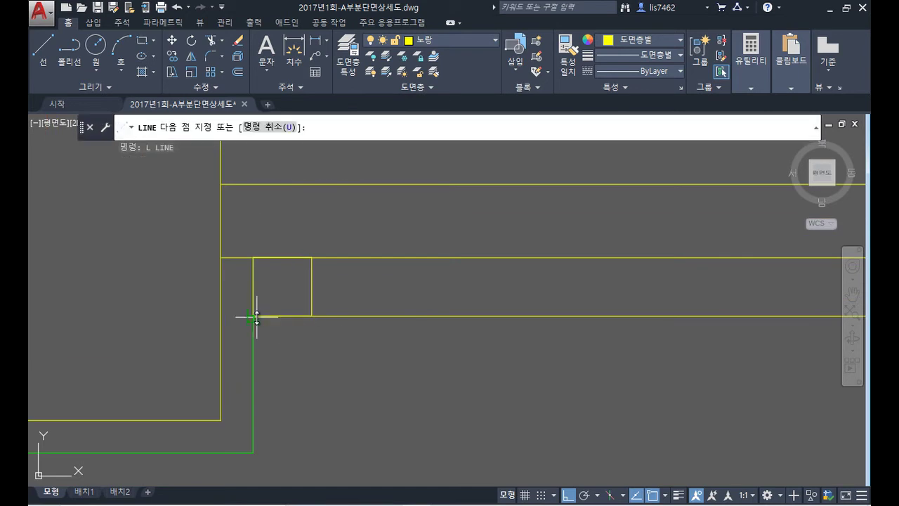
{"action": "left_click", "coordinate": [311, 258]}
{"action": "key", "text": "Return"}
- Offset the square's diagonal line by 10 to both sides
{"action": "type", "text": "o"}
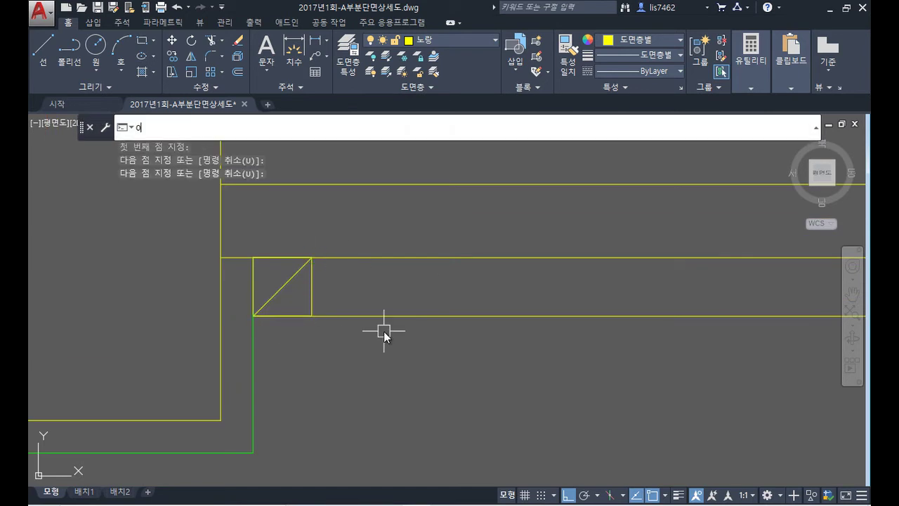
{"action": "key", "text": "Return"}
{"action": "type", "text": "10"}
{"action": "key", "text": "Return"}
{"action": "left_click", "coordinate": [284, 288]}
{"action": "left_click", "coordinate": [271, 271]}
{"action": "left_click", "coordinate": [285, 290]}
{"action": "left_click", "coordinate": [371, 334]}
{"action": "key", "text": "Return"}
- Trim the ends of the two offset diagonals that extend outside the square
{"action": "type", "text": "tr"}
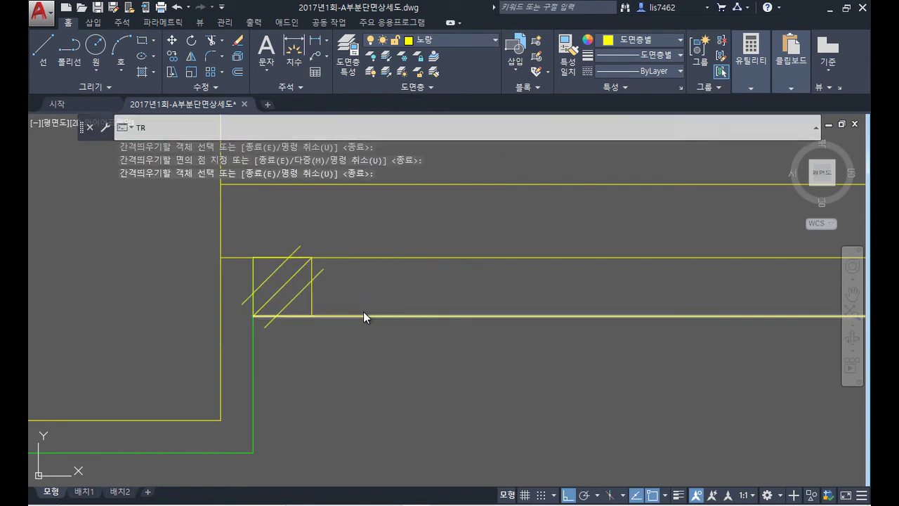
{"action": "key", "text": "Return"}
{"action": "left_click", "coordinate": [271, 326]}
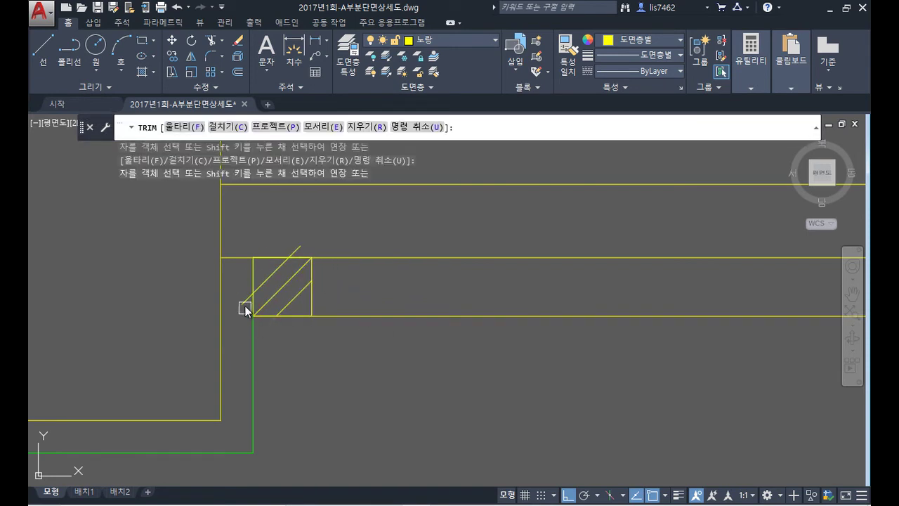
{"action": "key", "text": "Return"}
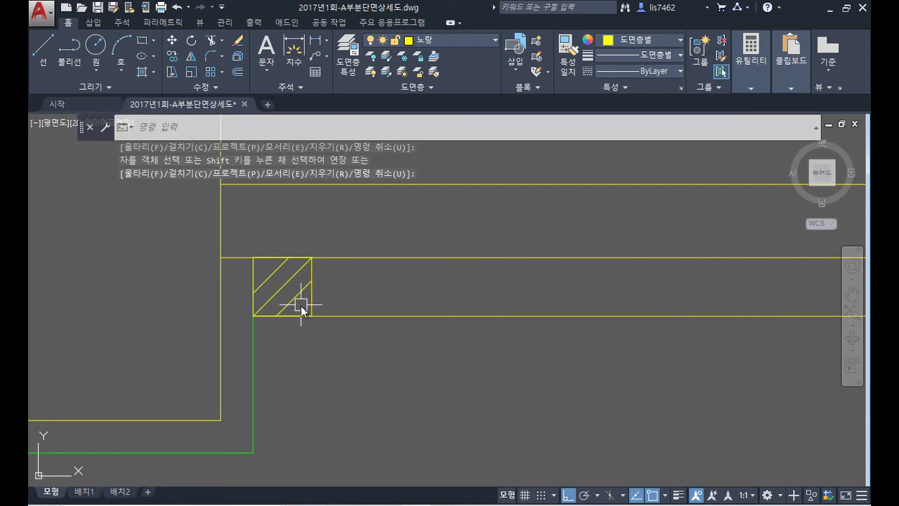
- Move the three diagonal lines inside the square to the 파랑 layer
{"action": "left_click", "coordinate": [301, 305]}
{"action": "left_click", "coordinate": [269, 274]}
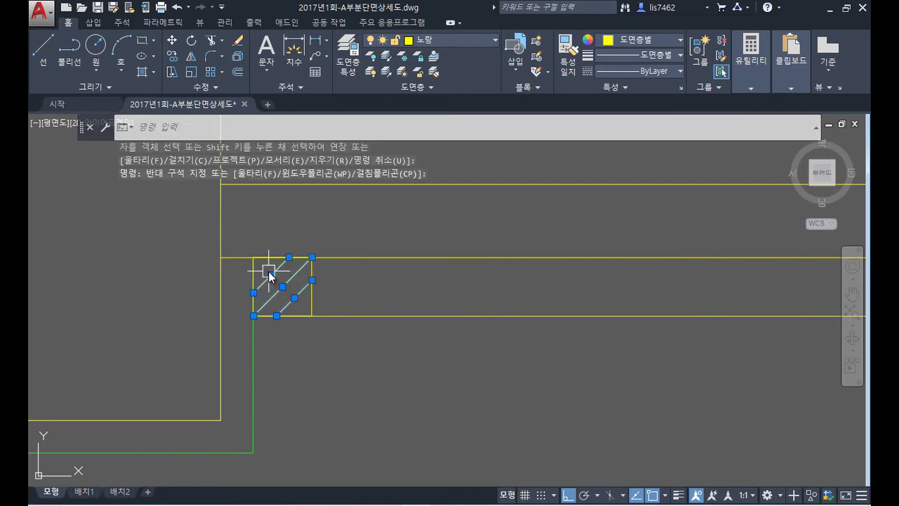
{"action": "left_click", "coordinate": [445, 39]}
{"action": "left_click", "coordinate": [440, 135]}
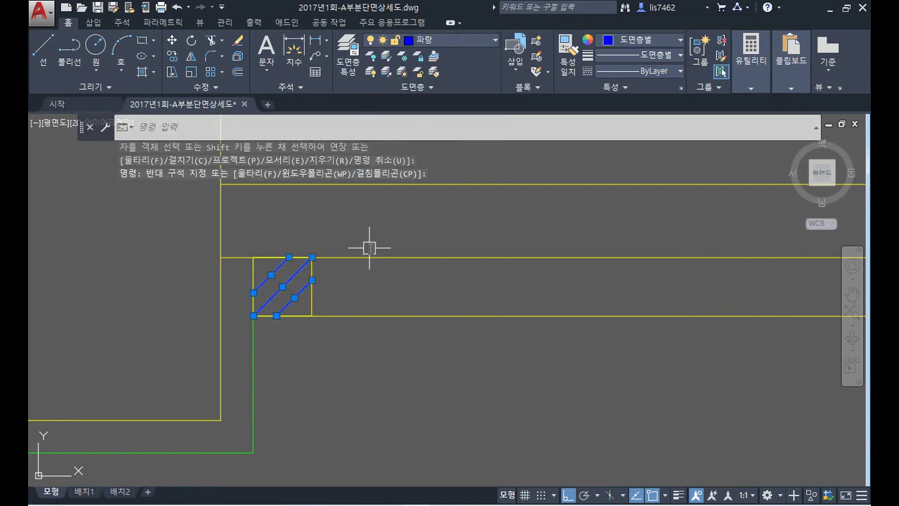
{"action": "key", "text": "Escape"}
- Draw a 45 by 45 rectangle between the two upper ceiling lines against the left wall's inner face
{"action": "type", "text": "rec"}
{"action": "key", "text": "Return"}
{"action": "left_click", "coordinate": [220, 257]}
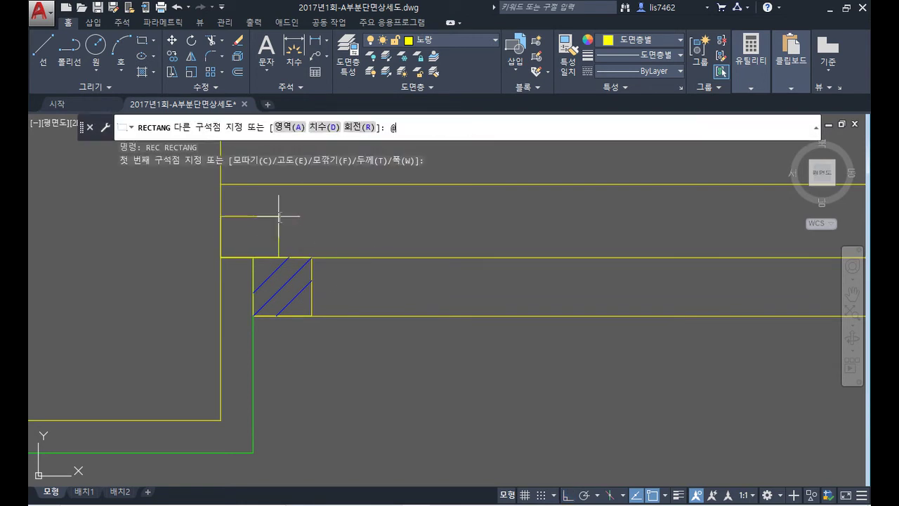
{"action": "key", "text": "Return"}
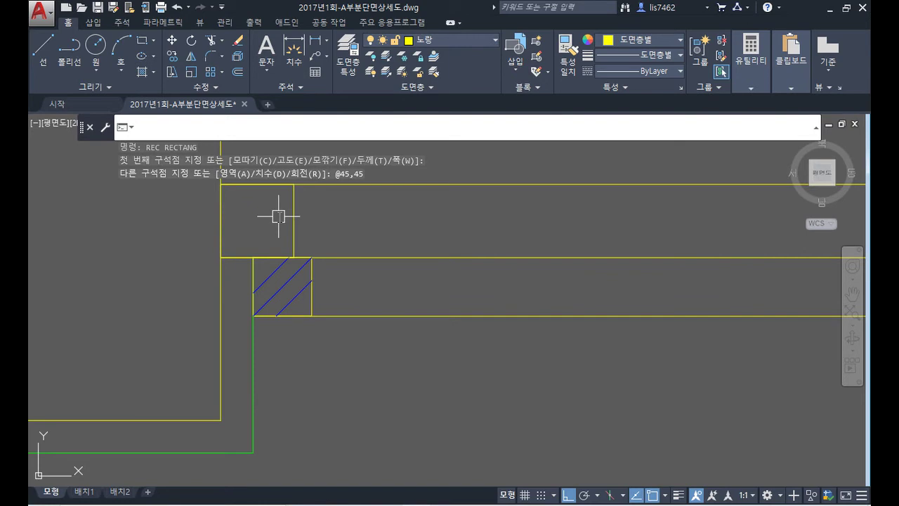
- Draw a diagonal line across the 45 by 45 square from its lower left corner to its upper right corner
{"action": "type", "text": "l"}
{"action": "key", "text": "Return"}
{"action": "left_click", "coordinate": [222, 256]}
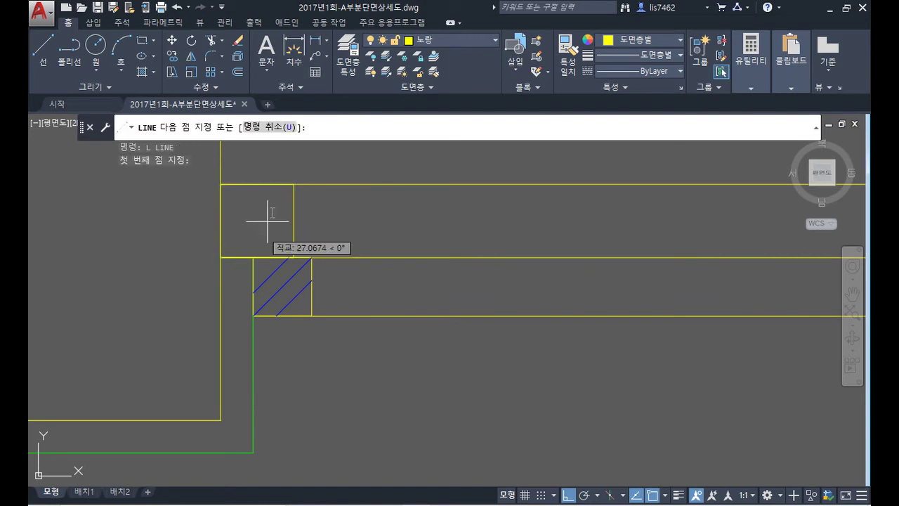
{"action": "left_click", "coordinate": [294, 184]}
{"action": "key", "text": "Return"}
- Match the new diagonal's properties to the blue diagonals in the hatched square below
{"action": "type", "text": "ma"}
{"action": "key", "text": "Return"}
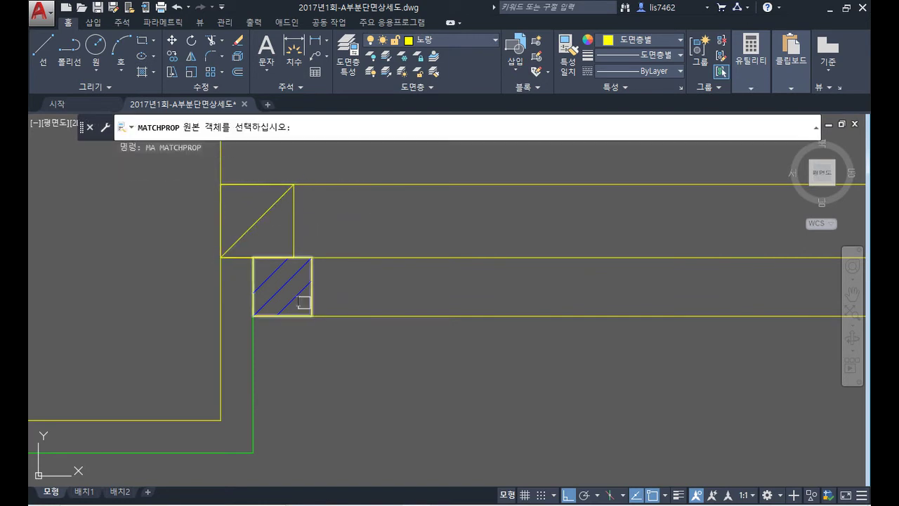
{"action": "left_click", "coordinate": [304, 302]}
{"action": "left_click", "coordinate": [251, 225]}
{"action": "key", "text": "Return"}
- Copy the hatched square with its diagonals to the opposite end of the lower ceiling lines, against the right wall's inner face
{"action": "scroll", "coordinate": [423, 254], "scroll_direction": "down", "scroll_amount": 5}
{"action": "middle_click_drag", "start_coordinate": [480, 270], "coordinate": [267, 255]}
{"action": "scroll", "coordinate": [336, 262], "scroll_direction": "down", "scroll_amount": 4}
{"action": "mouse_move", "coordinate": [335, 261]}
{"action": "middle_mouse_down"}
{"action": "mouse_move", "coordinate": [60, 249]}
{"action": "mouse_move", "coordinate": [130, 237]}
{"action": "middle_mouse_up"}
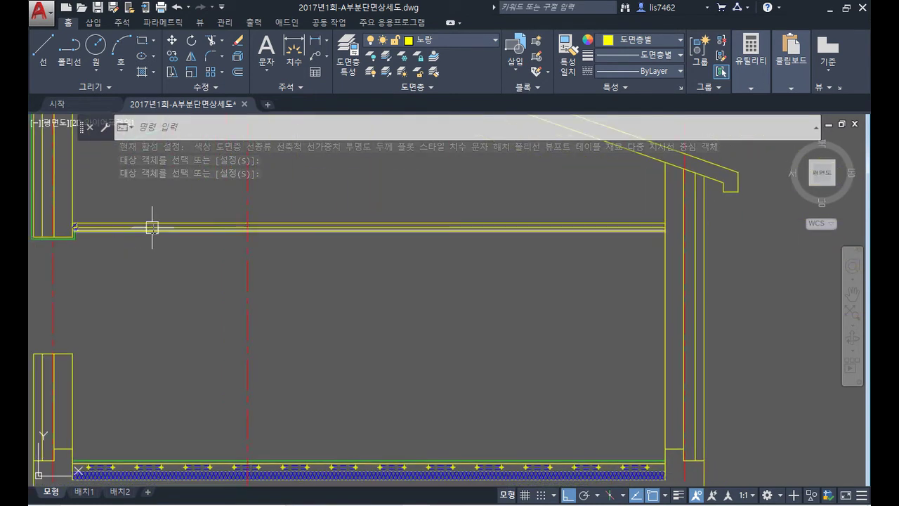
{"action": "scroll", "coordinate": [68, 222], "scroll_direction": "up", "scroll_amount": 5}
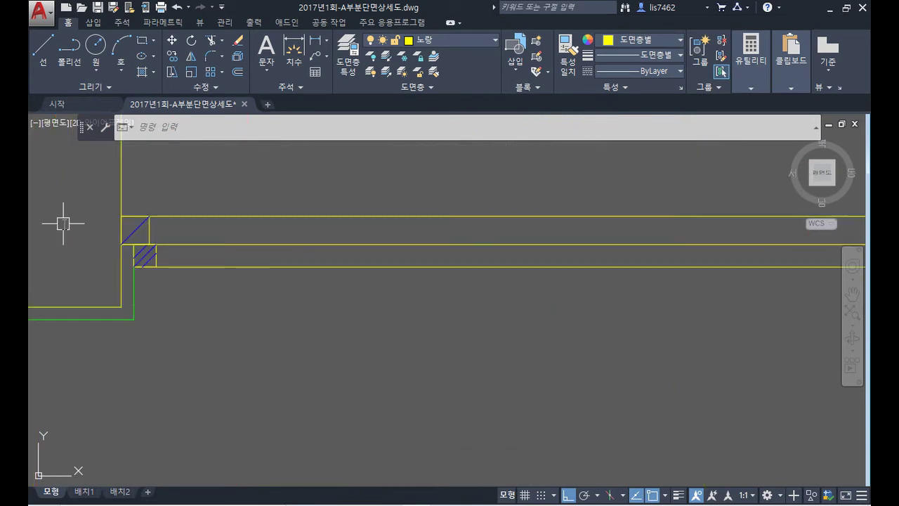
{"action": "type", "text": "co"}
{"action": "key", "text": "Return"}
{"action": "scroll", "coordinate": [170, 259], "scroll_direction": "up", "scroll_amount": 2}
{"action": "left_click", "coordinate": [169, 259]}
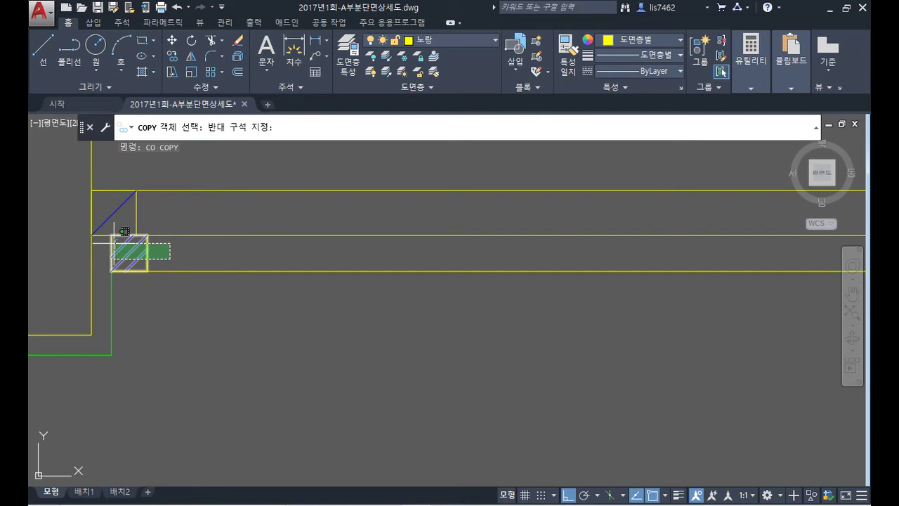
{"action": "left_click", "coordinate": [114, 243]}
{"action": "key", "text": "Return"}
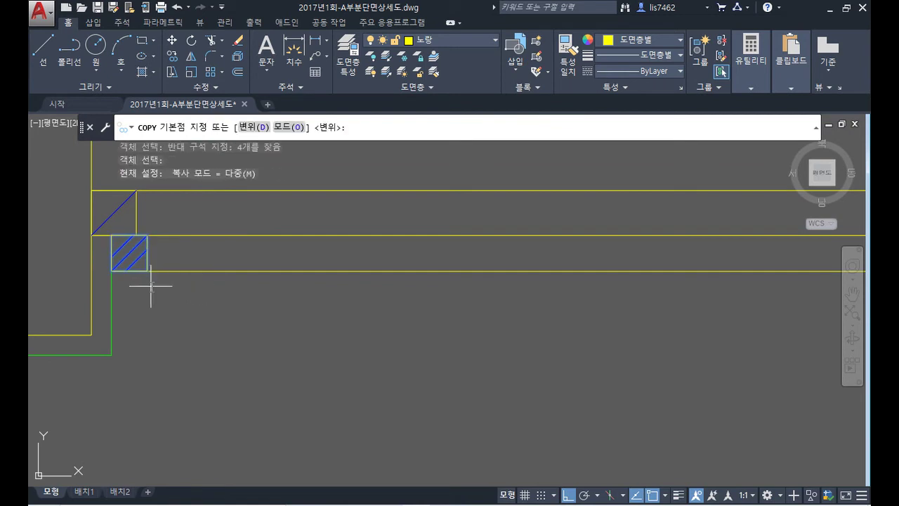
{"action": "left_click", "coordinate": [147, 233]}
{"action": "scroll", "coordinate": [363, 237], "scroll_direction": "down", "scroll_amount": 3}
{"action": "scroll", "coordinate": [457, 237], "scroll_direction": "up", "scroll_amount": 3}
{"action": "scroll", "coordinate": [606, 232], "scroll_direction": "up", "scroll_amount": 3}
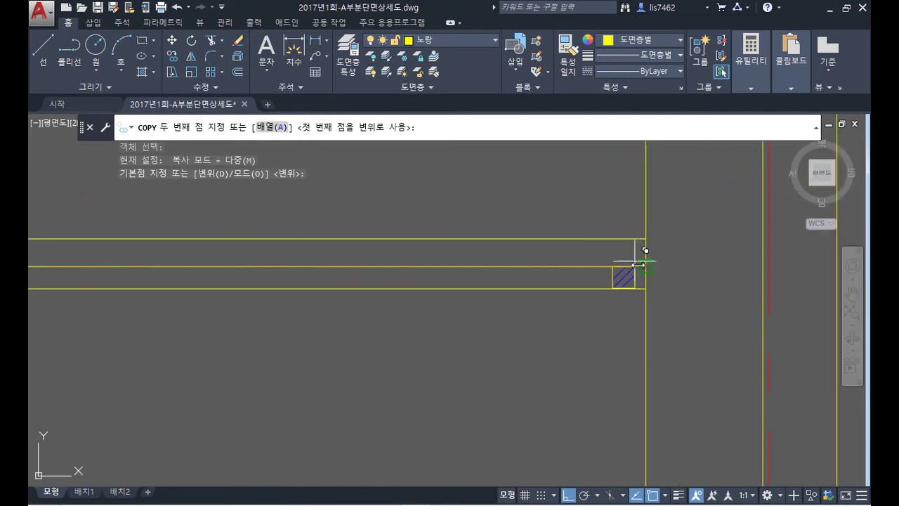
{"action": "left_click", "coordinate": [645, 288]}
{"action": "key", "text": "Return"}
- Check the floor plan image 1.jpg in the photo viewer, then return to the AutoCAD drawing
{"action": "mouse_move", "coordinate": [692, 306]}
{"action": "middle_mouse_down"}
{"action": "mouse_move", "coordinate": [592, 305]}
{"action": "mouse_move", "coordinate": [553, 323]}
{"action": "middle_mouse_up"}
{"action": "key", "text": "alt+Tab"}
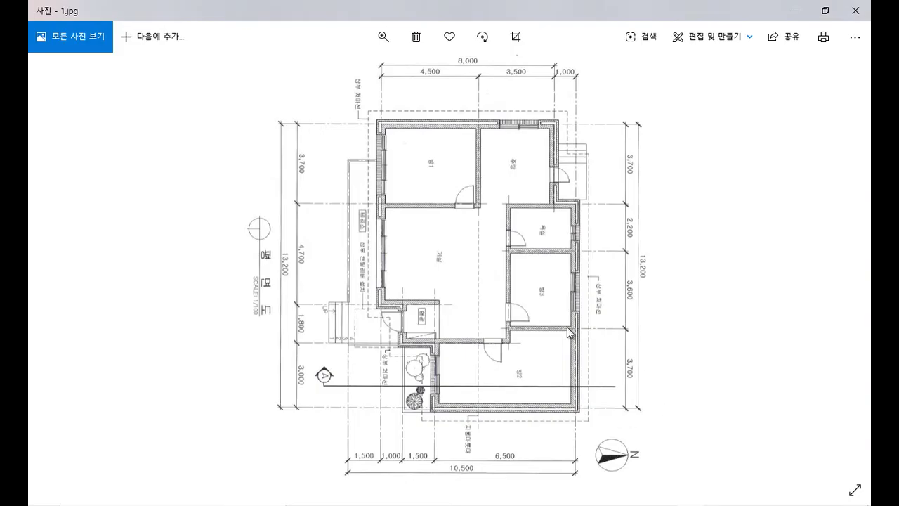
{"action": "key", "text": "alt+Tab"}
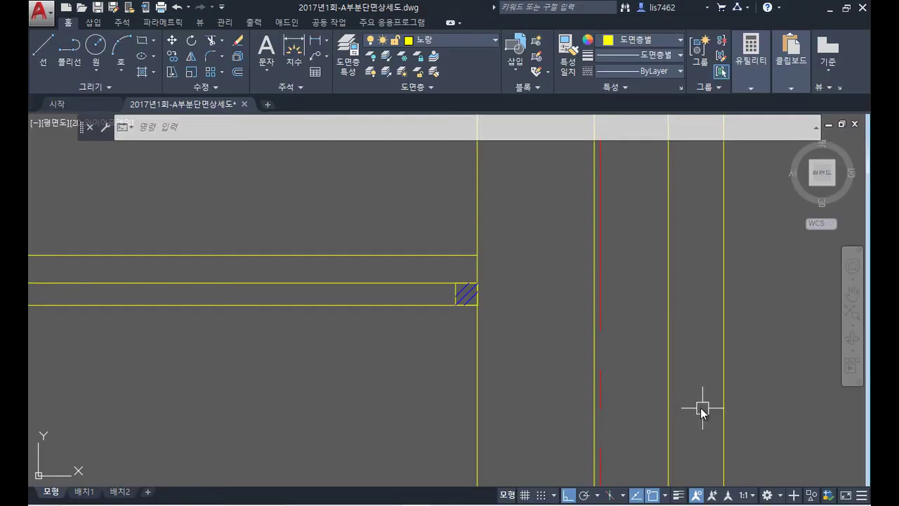
{"action": "scroll", "coordinate": [541, 320], "scroll_direction": "down", "scroll_amount": 3}
{"action": "middle_click_drag", "start_coordinate": [546, 321], "coordinate": [489, 284]}
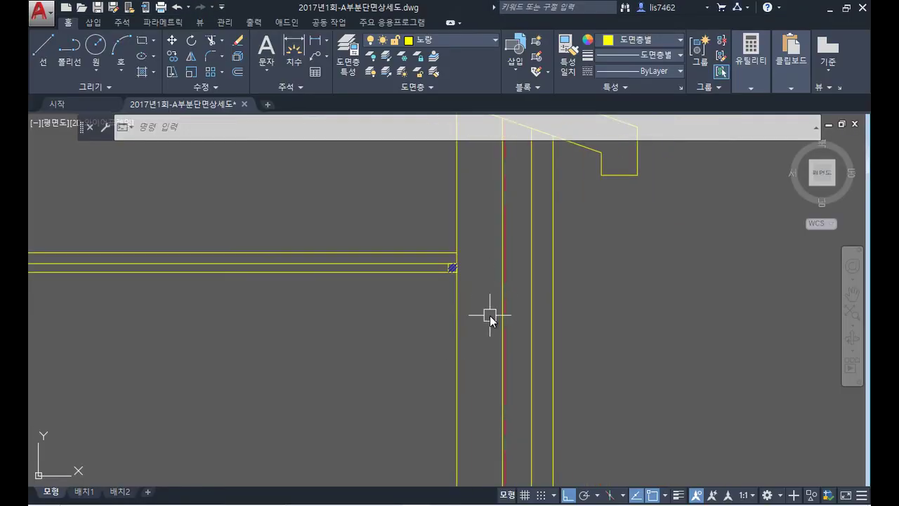
{"action": "scroll", "coordinate": [436, 255], "scroll_direction": "up", "scroll_amount": 2}
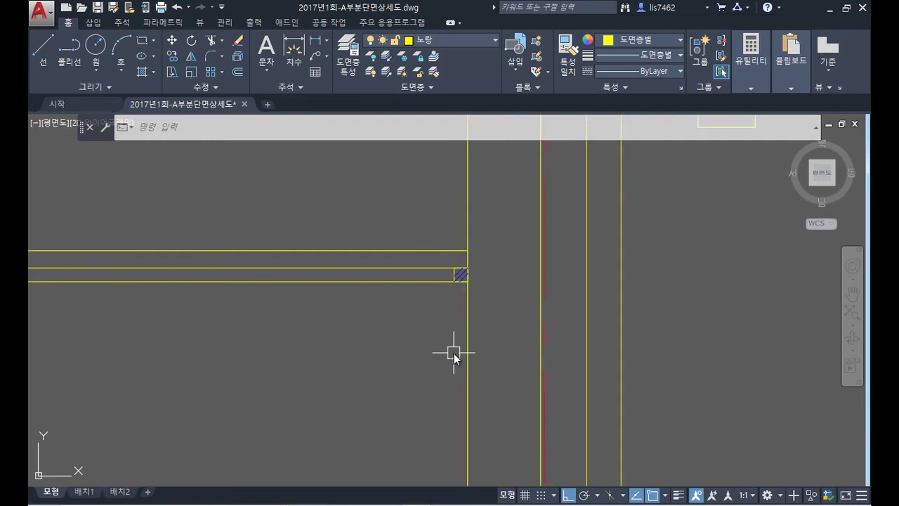
{"action": "type", "text": "o"}
{"action": "key", "text": "Return"}
{"action": "type", "text": "100"}
{"action": "key", "text": "Return"}
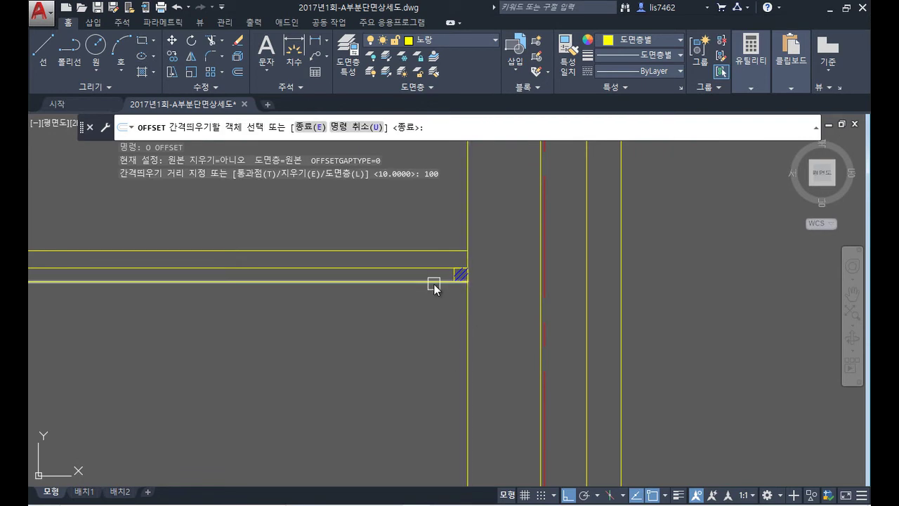
{"action": "key", "text": "Escape"}
- Draw a horizontal line across the right wall from the ceiling's lower corner to the wall's outer face
{"action": "type", "text": "l"}
{"action": "key", "text": "Return"}
{"action": "left_click", "coordinate": [468, 282]}
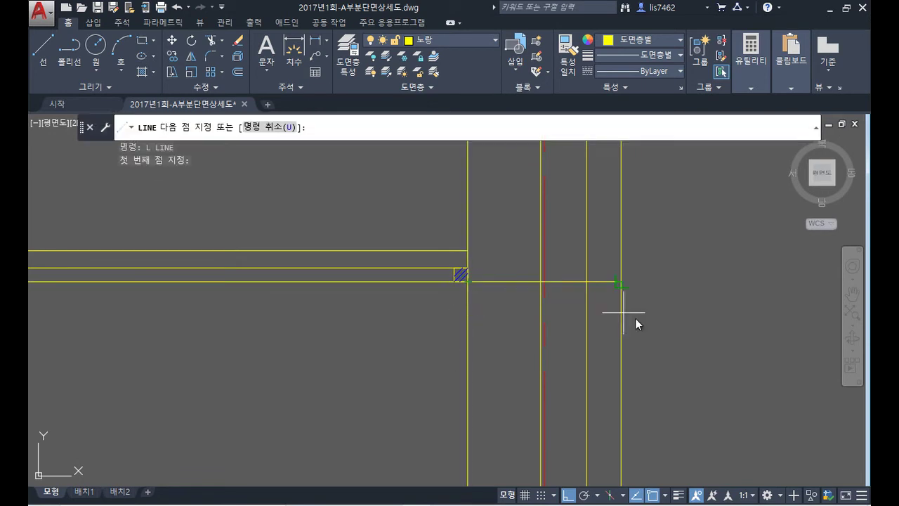
{"action": "left_click", "coordinate": [622, 283]}
{"action": "key", "text": "Return"}
- Move the horizontal line across the right wall down by 100
{"action": "type", "text": "m"}
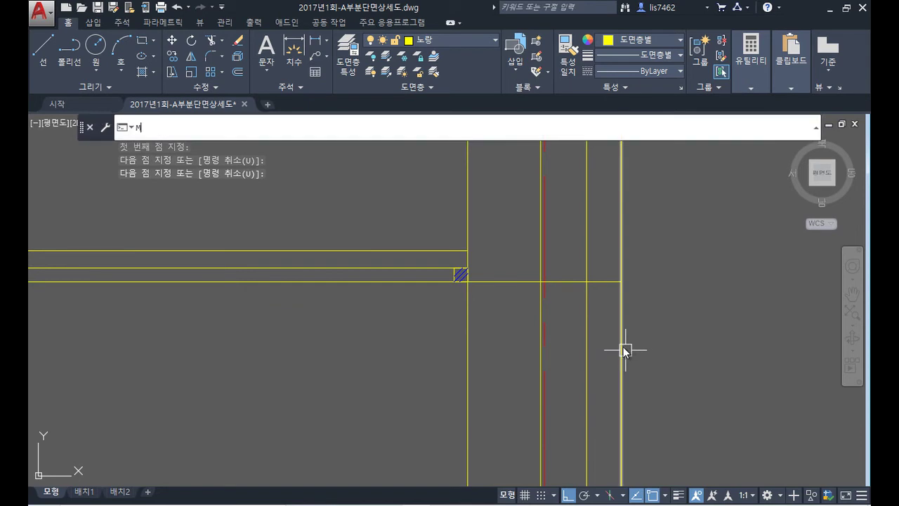
{"action": "key", "text": "Return"}
{"action": "left_click", "coordinate": [609, 283]}
{"action": "key", "text": "Return"}
{"action": "left_click", "coordinate": [664, 288]}
{"action": "type", "text": "100"}
{"action": "key", "text": "Return"}
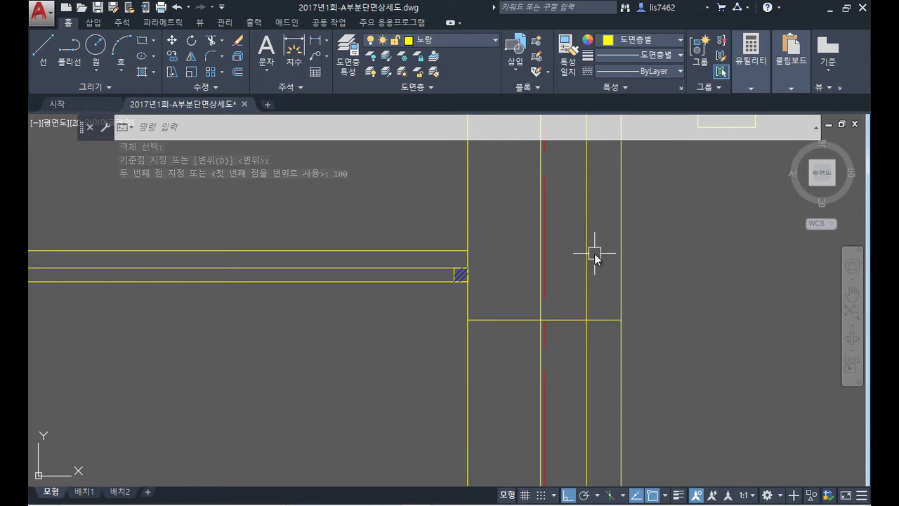
- Offset the right wall's horizontal line upward by 150
{"action": "type", "text": "o"}
{"action": "key", "text": "Return"}
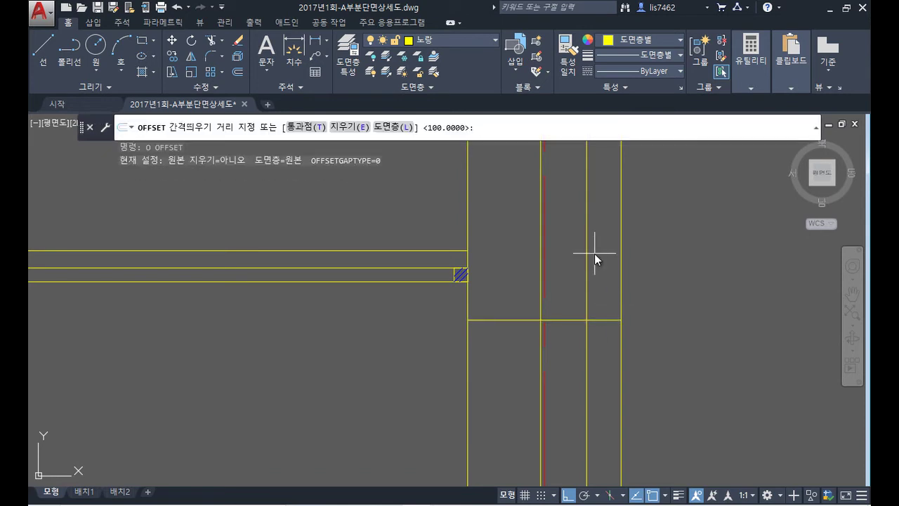
{"action": "key", "text": "Return"}
{"action": "left_click", "coordinate": [563, 320]}
{"action": "left_click", "coordinate": [561, 257]}
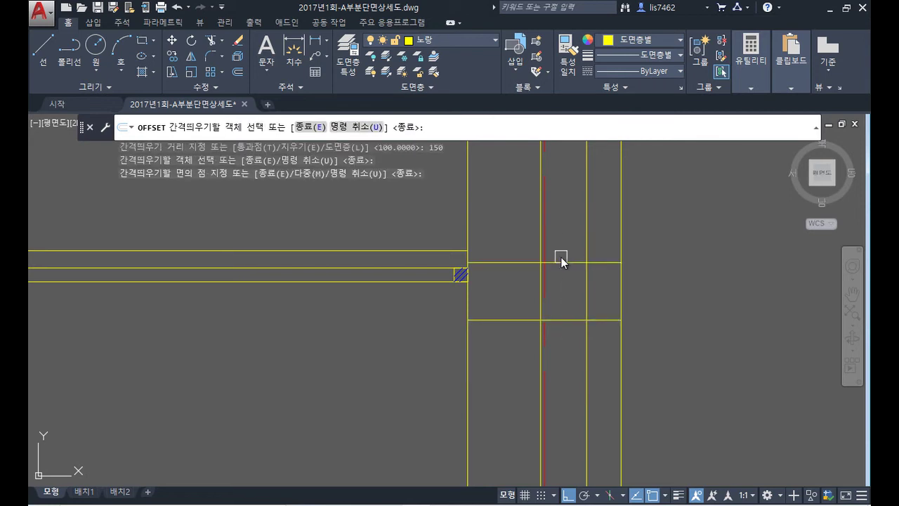
{"action": "key", "text": "Return"}
- Trim the upper horizontal line's inner part and the two vertical wall lines between both horizontals to shape the right wall's L-shaped beam
{"action": "type", "text": "tr"}
{"action": "key", "text": "Return"}
{"action": "left_click", "coordinate": [567, 263]}
{"action": "left_click", "coordinate": [572, 320]}
{"action": "left_click", "coordinate": [539, 247]}
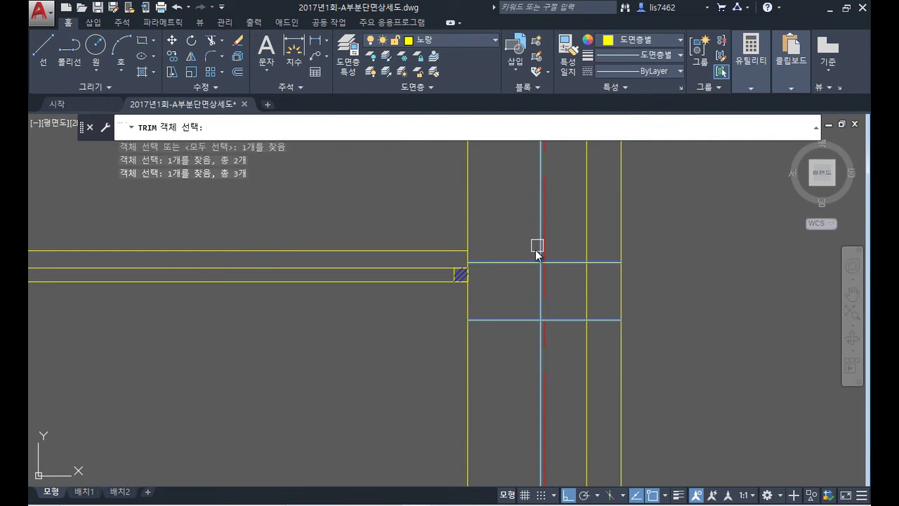
{"action": "key", "text": "Return"}
{"action": "left_click", "coordinate": [513, 264]}
{"action": "left_click", "coordinate": [540, 282]}
{"action": "left_click", "coordinate": [587, 291]}
{"action": "key", "text": "Return"}
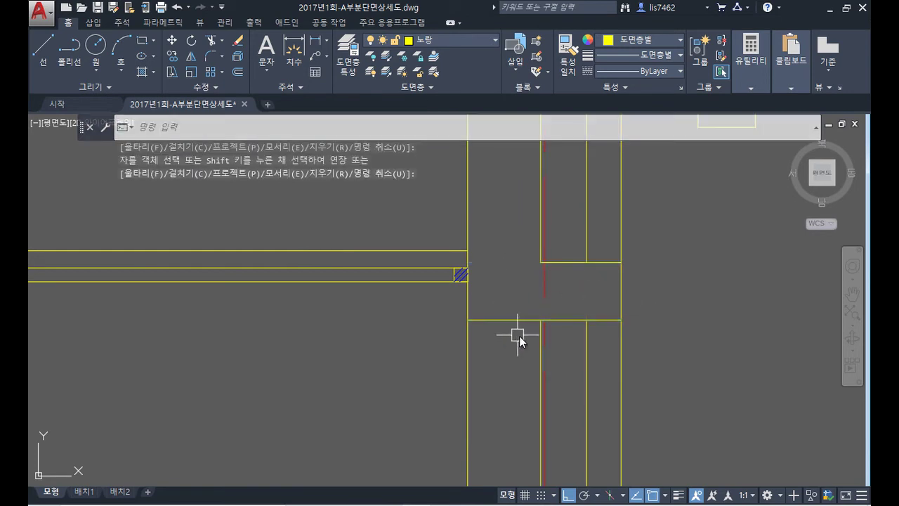
- Offset the right wall's inner face line by 20 toward the room
{"action": "scroll", "coordinate": [521, 337], "scroll_direction": "down", "scroll_amount": 4}
{"action": "middle_click_drag", "start_coordinate": [519, 331], "coordinate": [486, 258]}
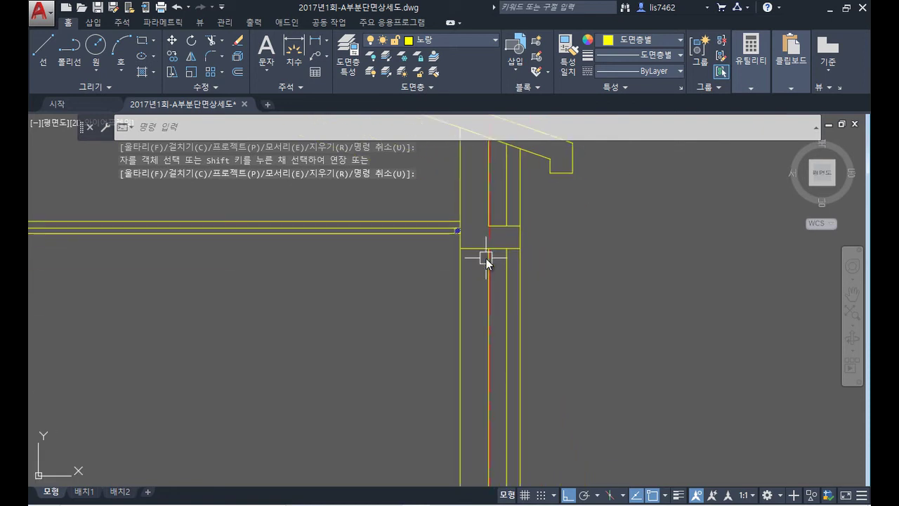
{"action": "type", "text": "o"}
{"action": "key", "text": "Return"}
{"action": "type", "text": "20"}
{"action": "key", "text": "Return"}
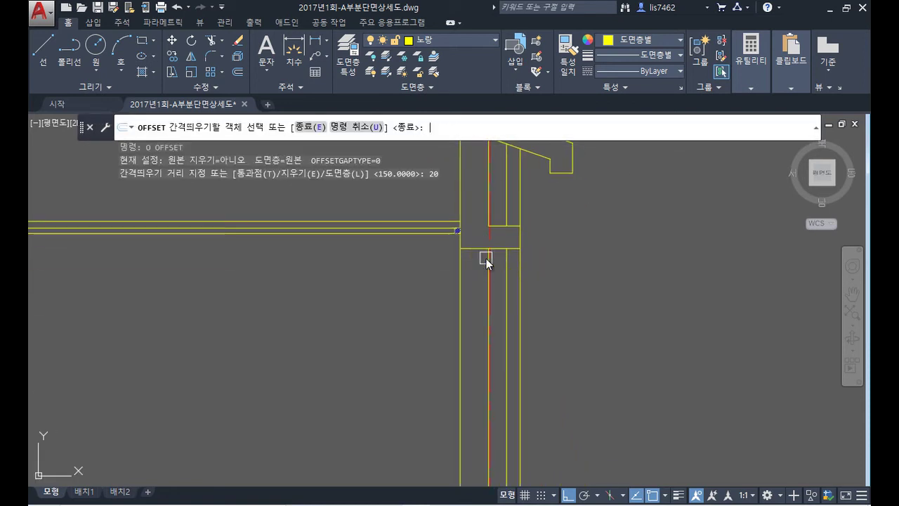
{"action": "left_click", "coordinate": [458, 287]}
{"action": "left_click", "coordinate": [443, 291]}
{"action": "key", "text": "Return"}
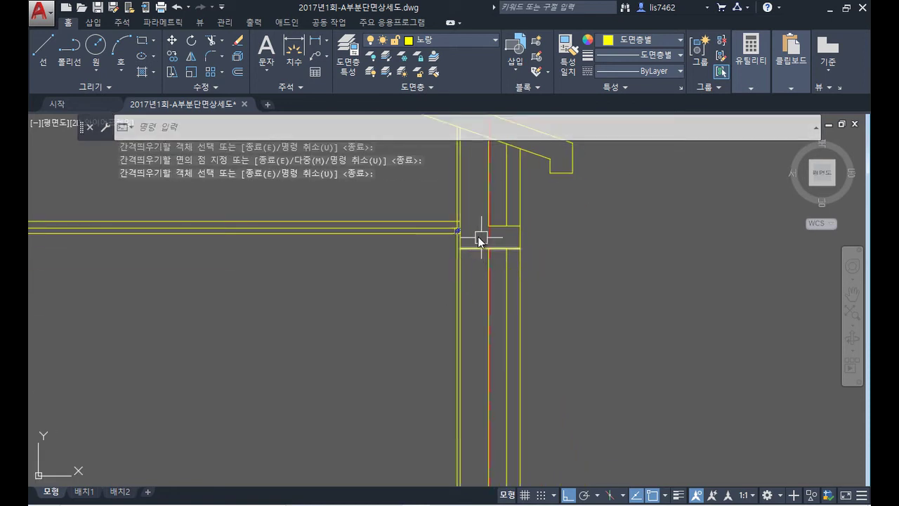
- Trim the right wall's finish line above the ceiling's bottom line
{"action": "scroll", "coordinate": [463, 222], "scroll_direction": "up", "scroll_amount": 3}
{"action": "type", "text": "tr"}
{"action": "key", "text": "Return"}
{"action": "left_click", "coordinate": [377, 289]}
{"action": "key", "text": "Return"}
{"action": "left_click", "coordinate": [408, 232]}
{"action": "key", "text": "Return"}
- Trim the right wall's finish line below the green floor finish line
{"action": "scroll", "coordinate": [493, 300], "scroll_direction": "down", "scroll_amount": 3}
{"action": "scroll", "coordinate": [468, 177], "scroll_direction": "up", "scroll_amount": 5}
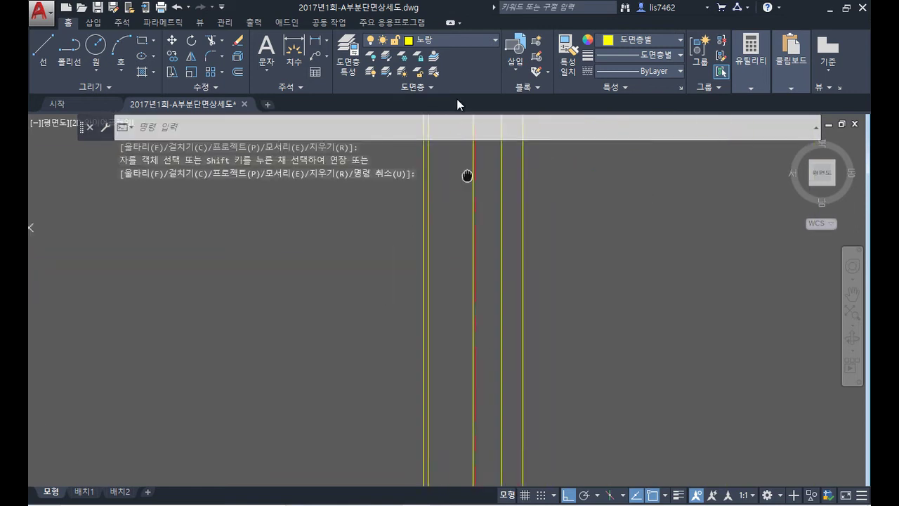
{"action": "middle_click_drag", "start_coordinate": [445, 281], "coordinate": [424, 334]}
{"action": "scroll", "coordinate": [418, 316], "scroll_direction": "up", "scroll_amount": 3}
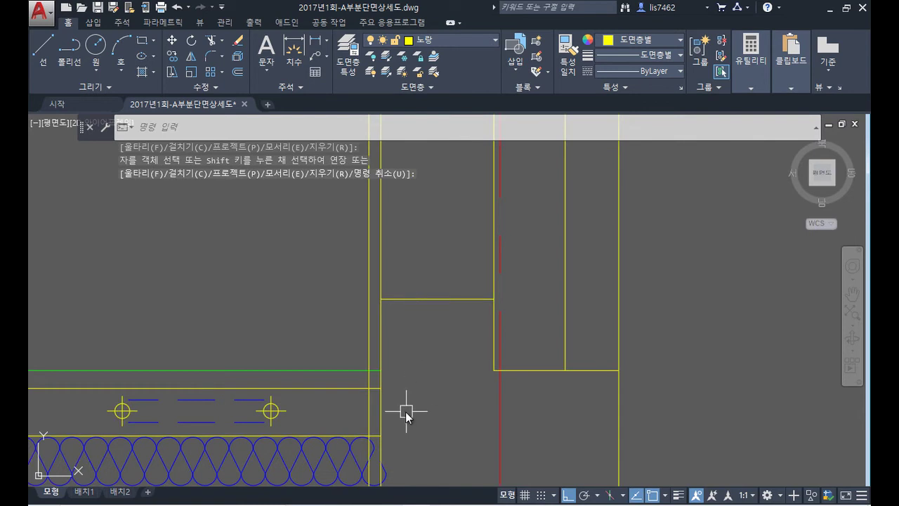
{"action": "type", "text": "tr"}
{"action": "key", "text": "Return"}
{"action": "left_click", "coordinate": [352, 371]}
{"action": "key", "text": "Return"}
{"action": "left_click", "coordinate": [370, 408]}
{"action": "key", "text": "Return"}
- Match the right wall's inner finish line and outermost face line to the green floor finish line's properties
{"action": "type", "text": "ma"}
{"action": "key", "text": "Return"}
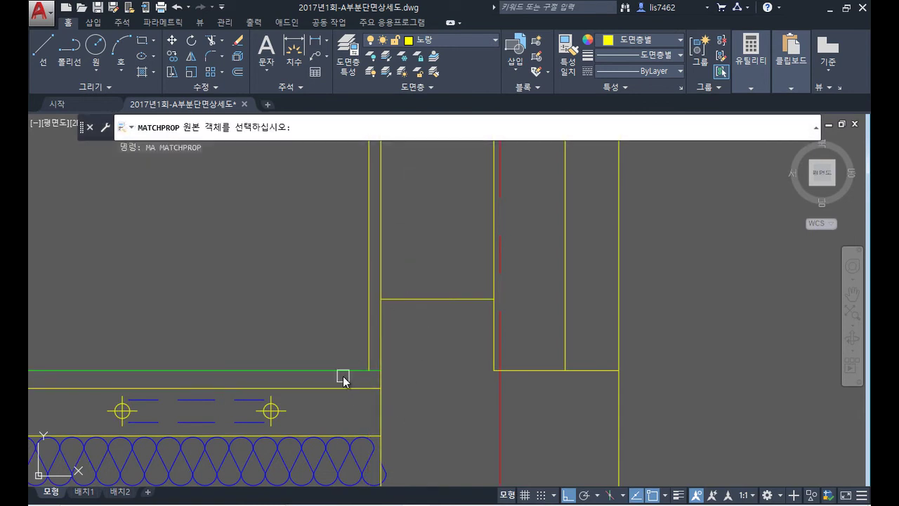
{"action": "left_click", "coordinate": [343, 371]}
{"action": "left_click", "coordinate": [410, 299]}
{"action": "scroll", "coordinate": [440, 423], "scroll_direction": "down", "scroll_amount": 3}
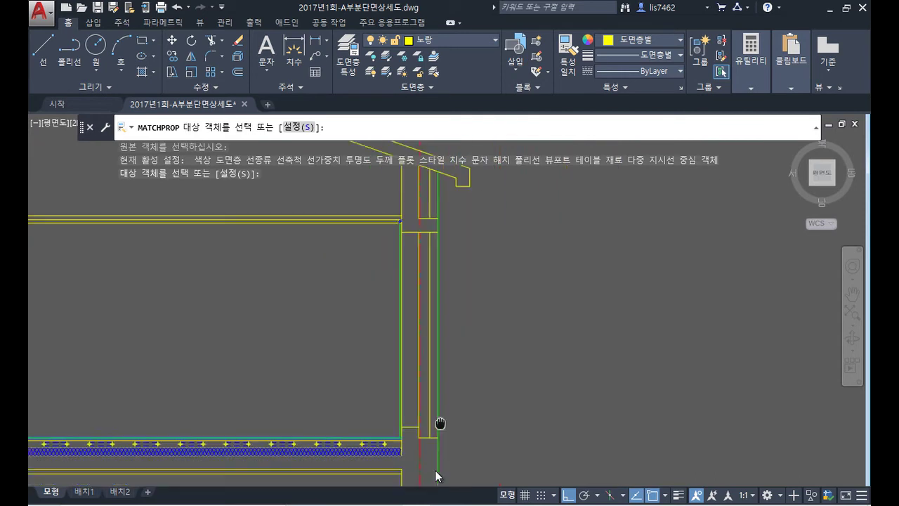
{"action": "scroll", "coordinate": [430, 274], "scroll_direction": "up", "scroll_amount": 3}
{"action": "key", "text": "Return"}
- Extend the right wall's green finish line up to the ceiling line along the top of the hatched square
{"action": "scroll", "coordinate": [431, 274], "scroll_direction": "up", "scroll_amount": 5}
{"action": "mouse_move", "coordinate": [377, 267]}
{"action": "middle_mouse_down"}
{"action": "mouse_move", "coordinate": [482, 221]}
{"action": "mouse_move", "coordinate": [440, 239]}
{"action": "middle_mouse_up"}
{"action": "scroll", "coordinate": [440, 238], "scroll_direction": "up", "scroll_amount": 2}
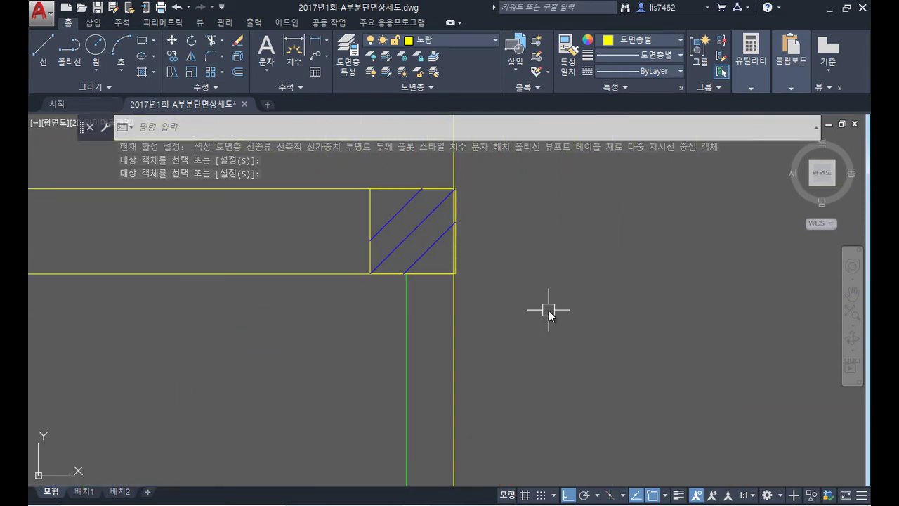
{"action": "type", "text": "ex"}
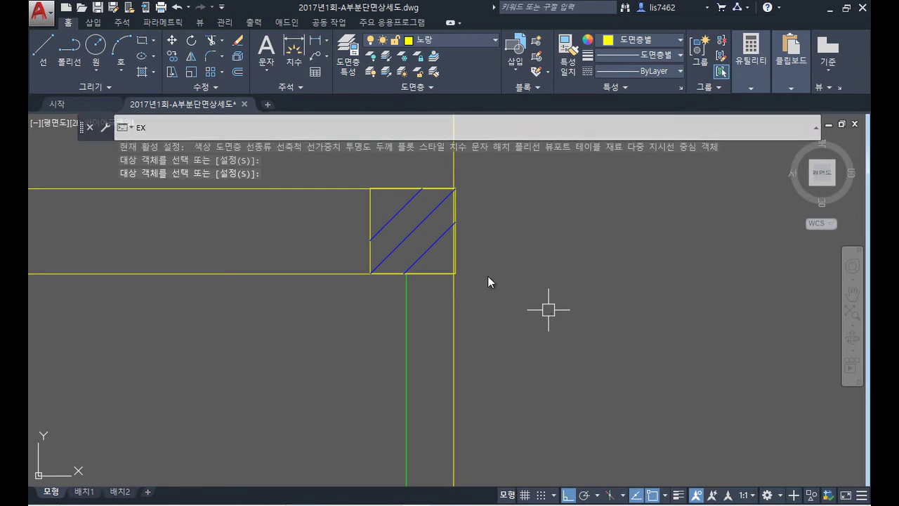
{"action": "key", "text": "Return"}
{"action": "left_click", "coordinate": [346, 189]}
{"action": "key", "text": "Return"}
{"action": "left_click", "coordinate": [404, 295]}
{"action": "key", "text": "Return"}
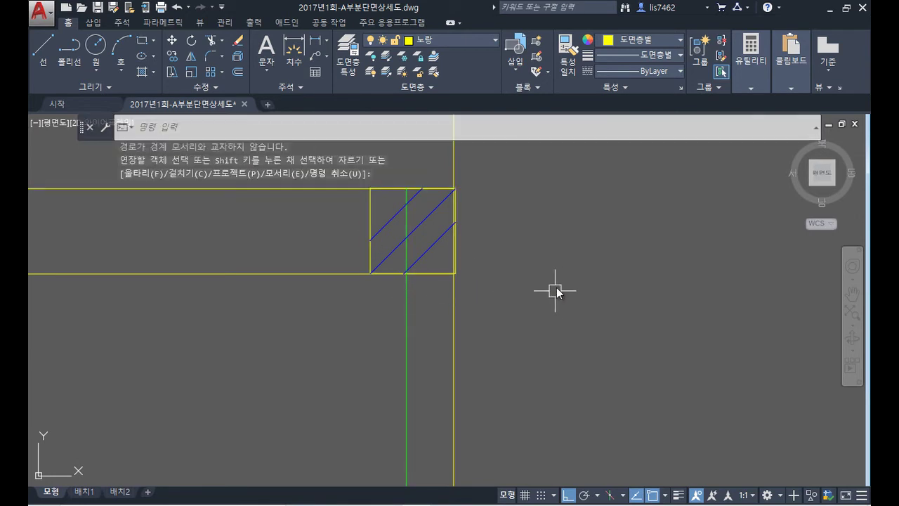
- Move the hatched square by its lower right corner to where the green finish line meets the ceiling's bottom line
{"action": "type", "text": "m"}
{"action": "key", "text": "Return"}
{"action": "left_click", "coordinate": [354, 171]}
{"action": "left_click", "coordinate": [478, 286]}
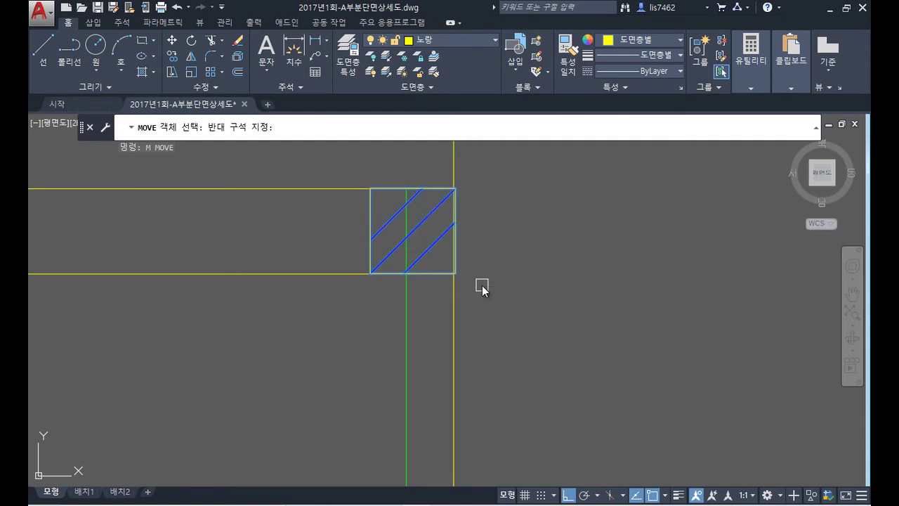
{"action": "key", "text": "Return"}
{"action": "scroll", "coordinate": [463, 276], "scroll_direction": "up", "scroll_amount": 6}
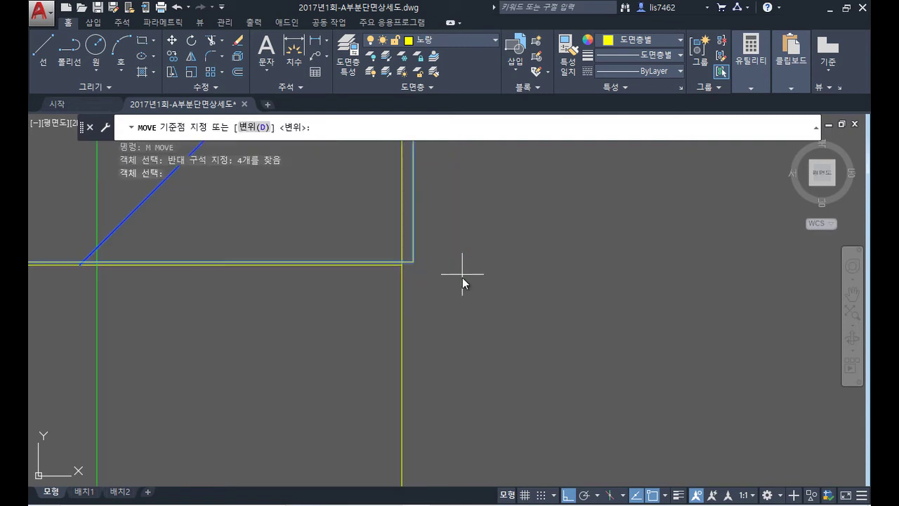
{"action": "left_click", "coordinate": [416, 264]}
{"action": "scroll", "coordinate": [512, 177], "scroll_direction": "down", "scroll_amount": 3}
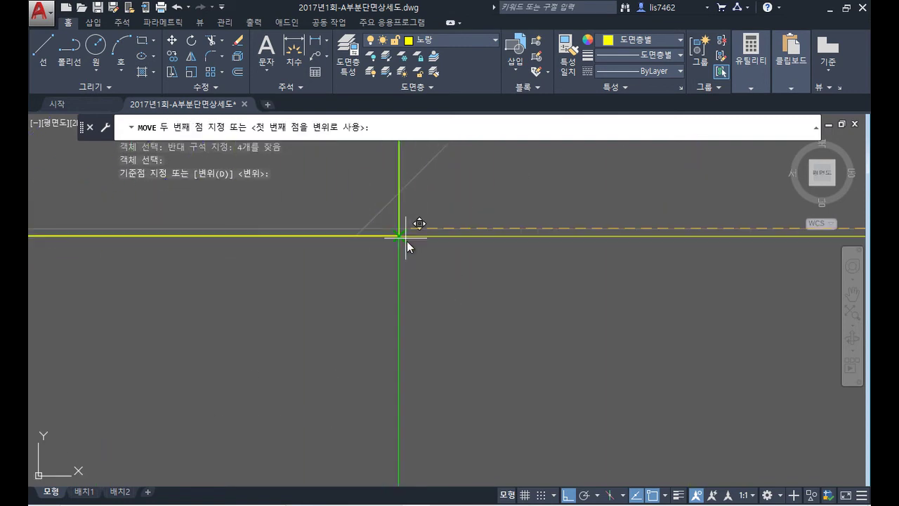
{"action": "left_click", "coordinate": [404, 241]}
- Array the diagonally marked square at the ceiling's left end in 1 row and 15 columns, with a column spacing of 450, and preview it
{"action": "scroll", "coordinate": [461, 234], "scroll_direction": "down", "scroll_amount": 2}
{"action": "mouse_move", "coordinate": [518, 211]}
{"action": "middle_mouse_down"}
{"action": "mouse_move", "coordinate": [484, 340]}
{"action": "mouse_move", "coordinate": [428, 314]}
{"action": "middle_mouse_up"}
{"action": "scroll", "coordinate": [485, 339], "scroll_direction": "down", "scroll_amount": 2}
{"action": "scroll", "coordinate": [409, 291], "scroll_direction": "up", "scroll_amount": 10}
{"action": "scroll", "coordinate": [372, 265], "scroll_direction": "down", "scroll_amount": 5}
{"action": "scroll", "coordinate": [475, 301], "scroll_direction": "down", "scroll_amount": 5}
{"action": "scroll", "coordinate": [424, 291], "scroll_direction": "up", "scroll_amount": 1}
{"action": "scroll", "coordinate": [368, 267], "scroll_direction": "up", "scroll_amount": 5}
{"action": "middle_click_drag", "start_coordinate": [368, 299], "coordinate": [366, 309]}
{"action": "scroll", "coordinate": [366, 309], "scroll_direction": "up", "scroll_amount": 4}
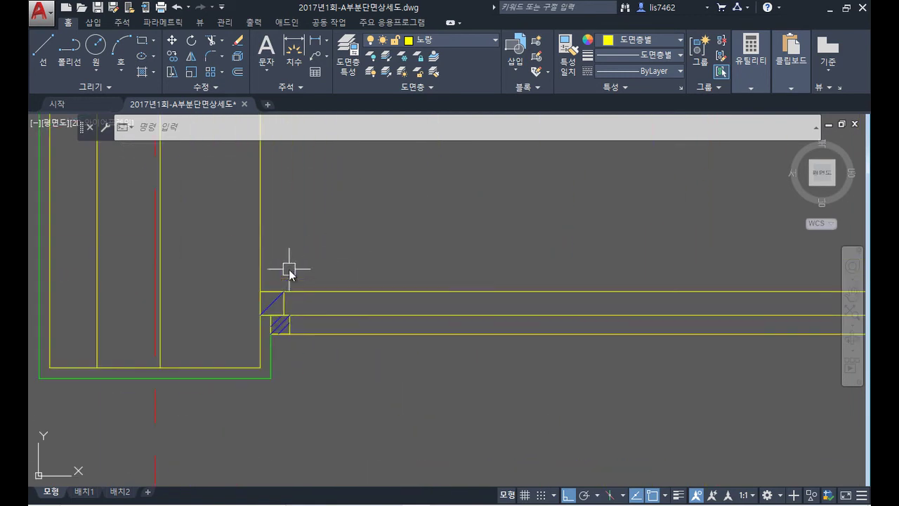
{"action": "type", "text": "AR"}
{"action": "key", "text": "Return"}
{"action": "left_click", "coordinate": [351, 195]}
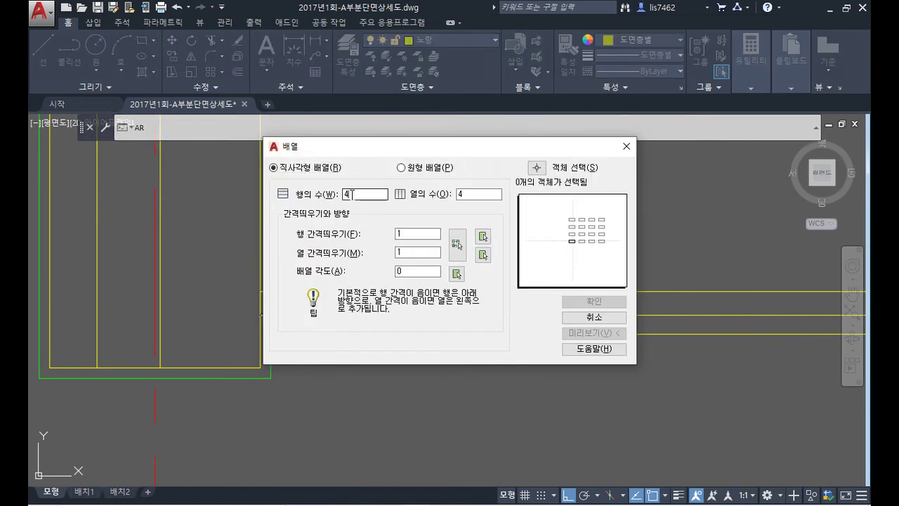
{"action": "type", "text": "1"}
{"action": "key", "text": "Tab"}
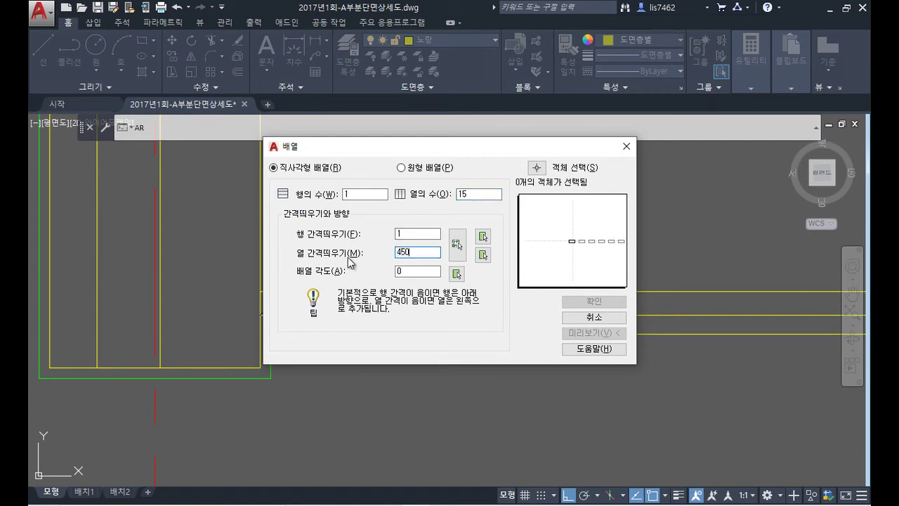
{"action": "left_click", "coordinate": [537, 169]}
{"action": "left_click", "coordinate": [243, 271]}
{"action": "left_click", "coordinate": [299, 316]}
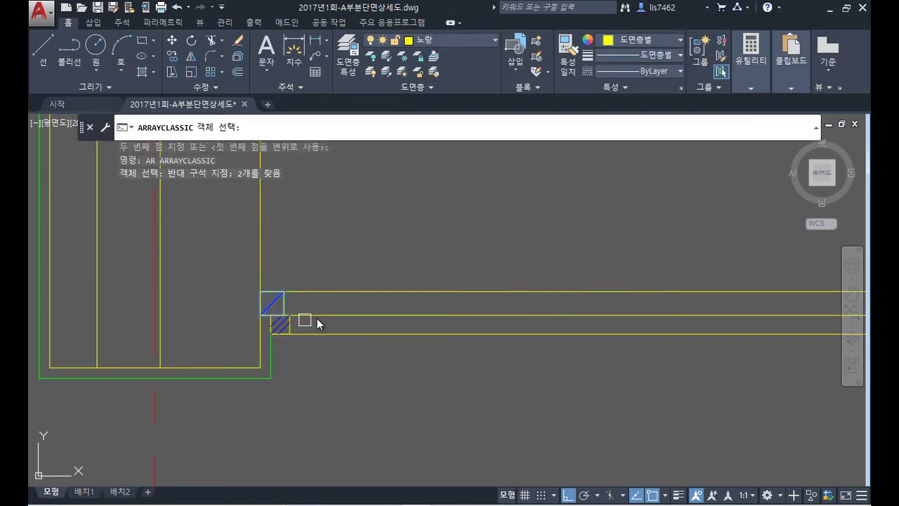
{"action": "key", "text": "Return"}
{"action": "left_click", "coordinate": [617, 333]}
- Check the previewed squares at the ceiling's right end against the right wall and accept the array
{"action": "scroll", "coordinate": [602, 322], "scroll_direction": "down", "scroll_amount": 3}
{"action": "scroll", "coordinate": [536, 321], "scroll_direction": "down", "scroll_amount": 2}
{"action": "scroll", "coordinate": [536, 321], "scroll_direction": "up", "scroll_amount": 5}
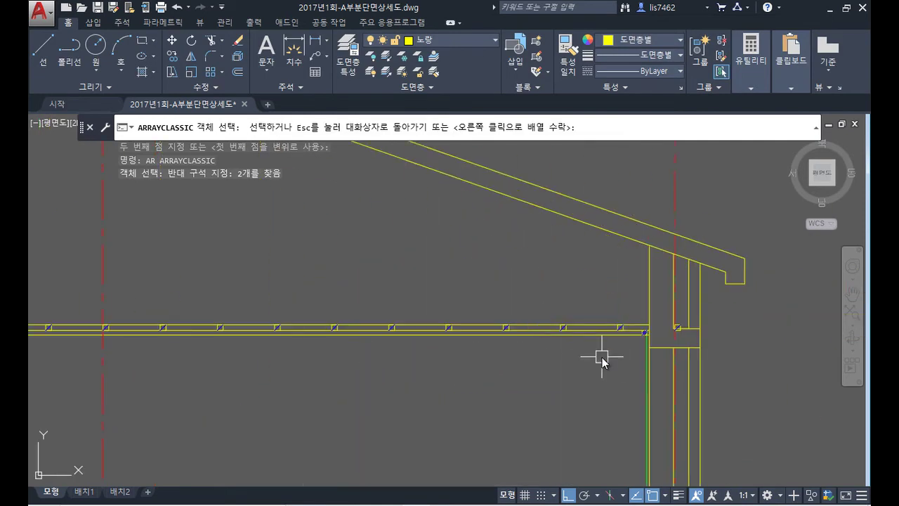
{"action": "scroll", "coordinate": [529, 358], "scroll_direction": "down", "scroll_amount": 1}
{"action": "scroll", "coordinate": [498, 357], "scroll_direction": "up", "scroll_amount": 2}
{"action": "scroll", "coordinate": [522, 327], "scroll_direction": "up", "scroll_amount": 3}
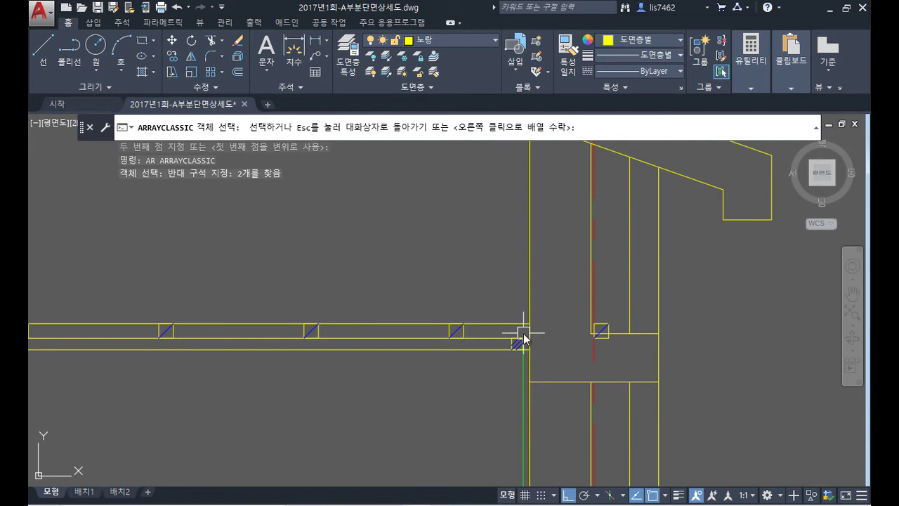
{"action": "key", "text": "Escape"}
{"action": "left_click", "coordinate": [602, 341]}
{"action": "scroll", "coordinate": [596, 338], "scroll_direction": "down", "scroll_amount": 5}
{"action": "scroll", "coordinate": [415, 359], "scroll_direction": "up", "scroll_amount": 6}
{"action": "scroll", "coordinate": [386, 392], "scroll_direction": "up", "scroll_amount": 3}
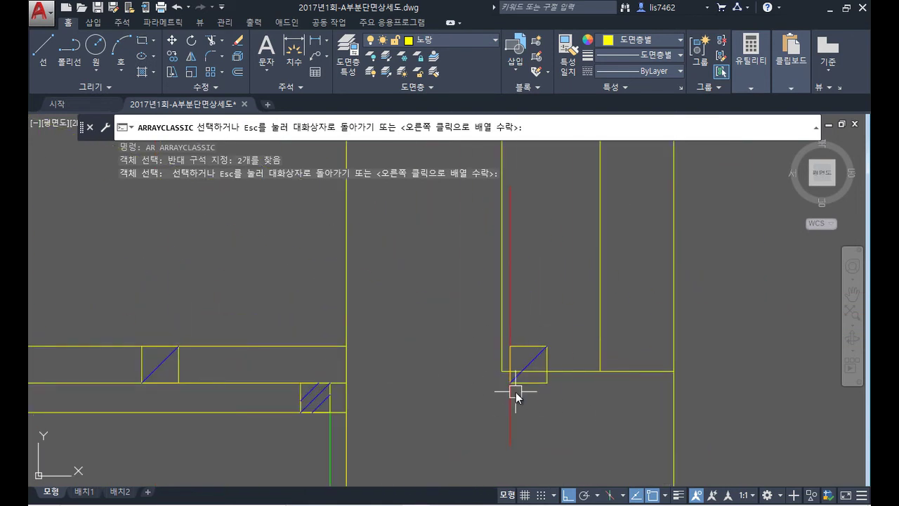
{"action": "key", "text": "Escape"}
{"action": "key", "text": "Escape"}
- Move the last arrayed square by its upper right corner to where the ceiling's top line meets the right wall's inner face
{"action": "type", "text": "m"}
{"action": "key", "text": "Return"}
{"action": "left_click", "coordinate": [481, 326]}
{"action": "left_click", "coordinate": [562, 401]}
{"action": "key", "text": "Return"}
{"action": "left_click", "coordinate": [546, 347]}
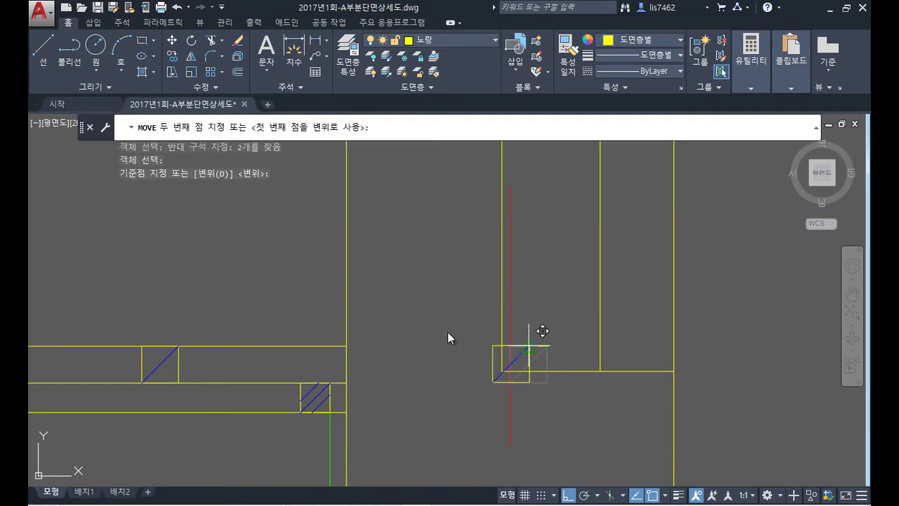
{"action": "left_click", "coordinate": [347, 345]}
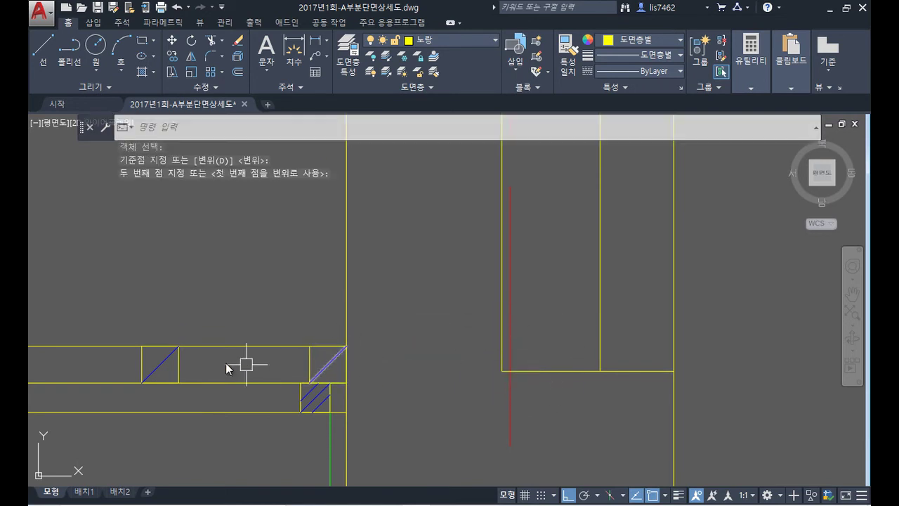
- Move the second-to-last ceiling square 120 to the left
{"action": "middle_click_drag", "start_coordinate": [385, 325], "coordinate": [733, 243]}
{"action": "scroll", "coordinate": [483, 319], "scroll_direction": "down", "scroll_amount": 2}
{"action": "middle_click_drag", "start_coordinate": [483, 319], "coordinate": [419, 338]}
{"action": "type", "text": "m"}
{"action": "key", "text": "Return"}
{"action": "left_click", "coordinate": [364, 302]}
{"action": "left_click", "coordinate": [422, 353]}
{"action": "key", "text": "Return"}
{"action": "left_click", "coordinate": [417, 272]}
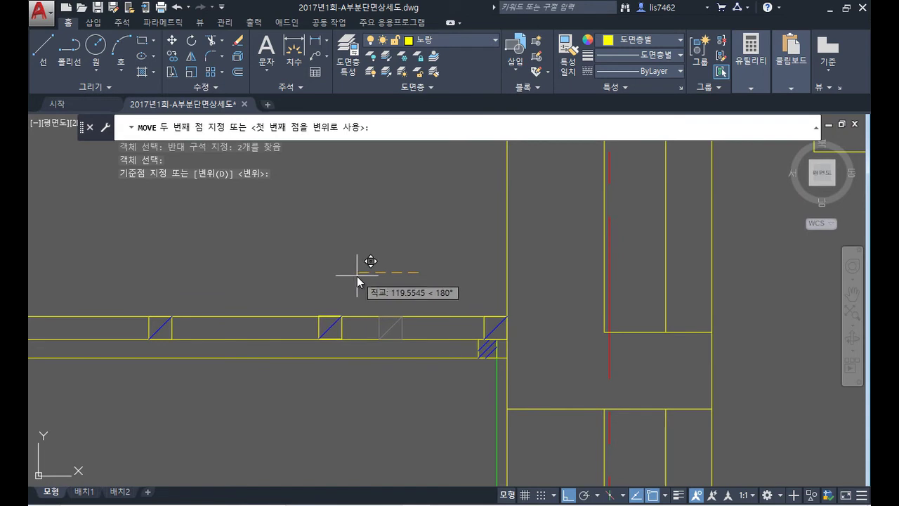
{"action": "key", "text": "Return"}
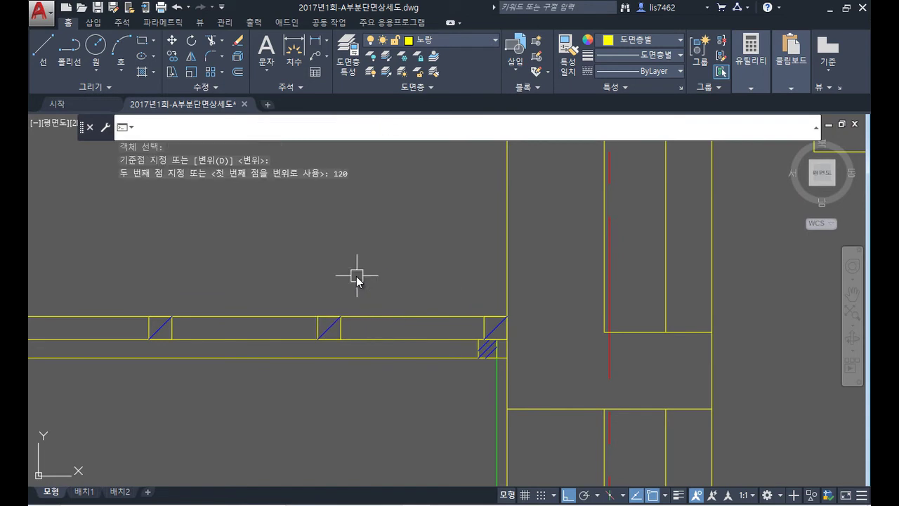
- Copy one diagonally marked ceiling square, the third from the right wall, straight up into the empty roof space
{"action": "scroll", "coordinate": [411, 231], "scroll_direction": "down", "scroll_amount": 3}
{"action": "mouse_move", "coordinate": [412, 231]}
{"action": "middle_mouse_down"}
{"action": "mouse_move", "coordinate": [422, 335]}
{"action": "mouse_move", "coordinate": [466, 291]}
{"action": "mouse_move", "coordinate": [510, 269]}
{"action": "middle_mouse_up"}
{"action": "type", "text": "co"}
{"action": "key", "text": "Return"}
{"action": "left_click", "coordinate": [415, 306]}
{"action": "left_click", "coordinate": [464, 353]}
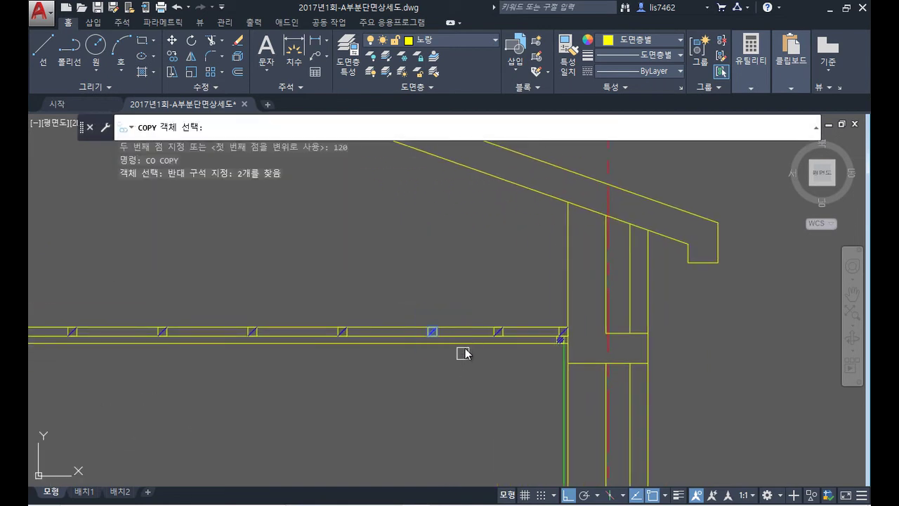
{"action": "key", "text": "Return"}
{"action": "left_click", "coordinate": [459, 291]}
{"action": "left_click", "coordinate": [459, 191]}
{"action": "key", "text": "Return"}
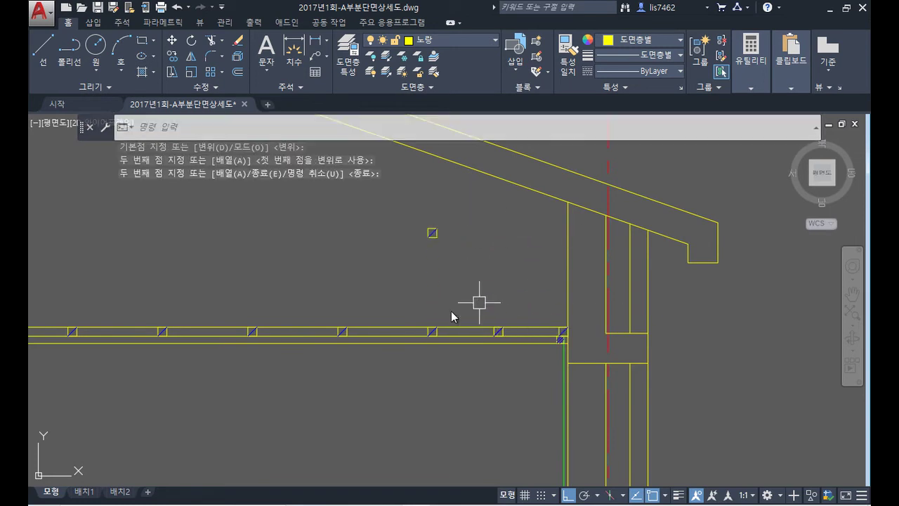
- Match the ceiling's bottom and top lines to the properties of the left wall's green finish line
{"action": "mouse_move", "coordinate": [237, 395]}
{"action": "middle_mouse_down"}
{"action": "mouse_move", "coordinate": [395, 353]}
{"action": "mouse_move", "coordinate": [532, 331]}
{"action": "middle_mouse_up"}
{"action": "scroll", "coordinate": [395, 355], "scroll_direction": "down", "scroll_amount": 4}
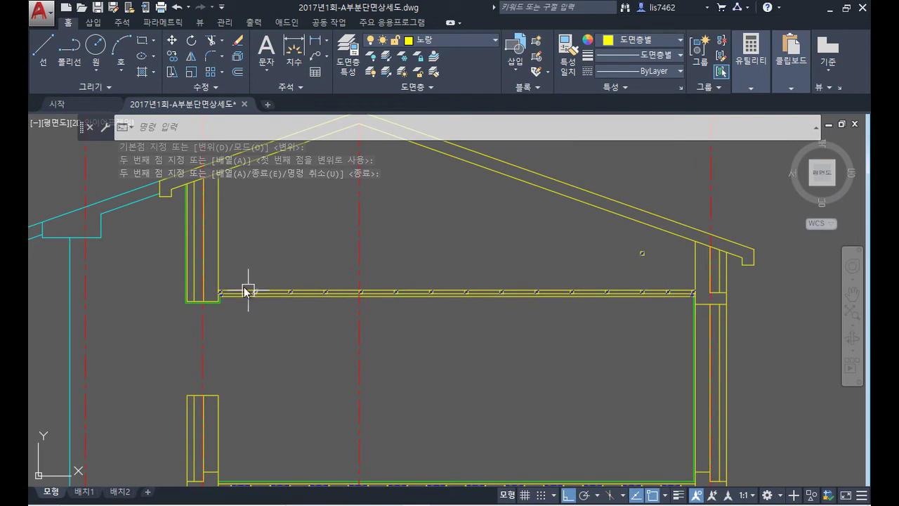
{"action": "scroll", "coordinate": [246, 290], "scroll_direction": "up", "scroll_amount": 5}
{"action": "left_click", "coordinate": [246, 298]}
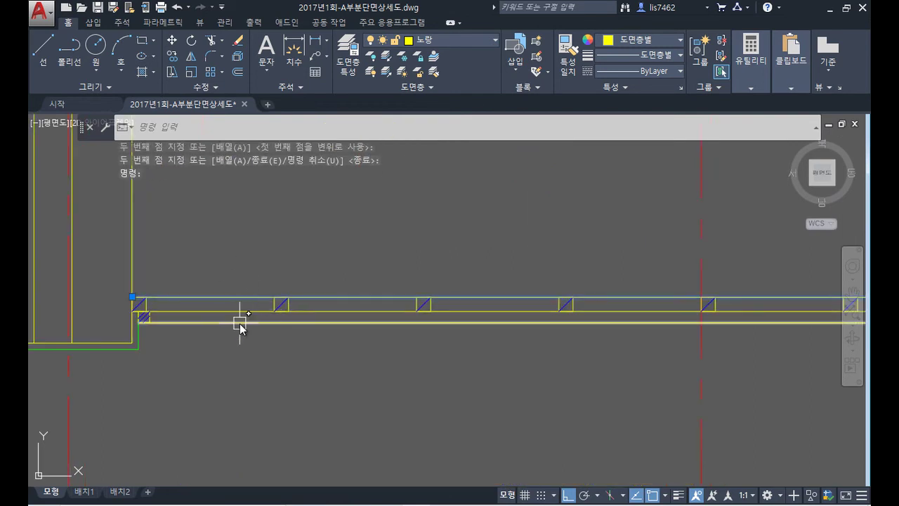
{"action": "key", "text": "Escape"}
{"action": "type", "text": "ma"}
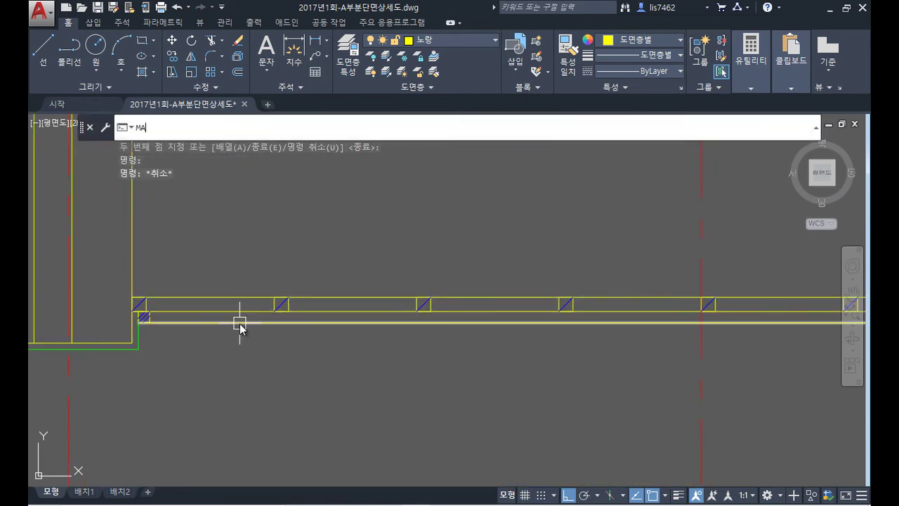
{"action": "key", "text": "Return"}
{"action": "left_click", "coordinate": [139, 342]}
{"action": "left_click", "coordinate": [201, 322]}
{"action": "left_click", "coordinate": [225, 298]}
{"action": "key", "text": "Return"}
{"action": "scroll", "coordinate": [335, 381], "scroll_direction": "down", "scroll_amount": 2}
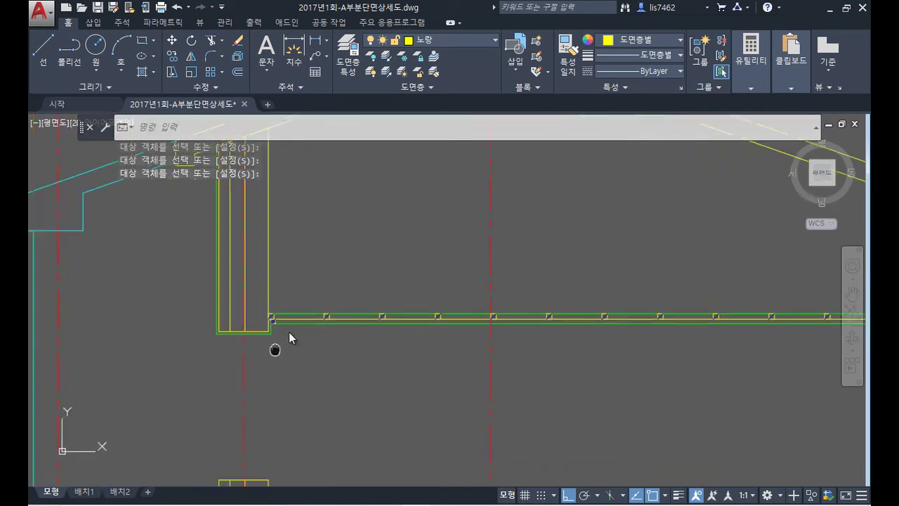
- Draw a horizontal rectangle 120 wide in the empty area right of the left wall's window opening
{"action": "scroll", "coordinate": [295, 316], "scroll_direction": "up", "scroll_amount": 2}
{"action": "scroll", "coordinate": [295, 318], "scroll_direction": "down", "scroll_amount": 2}
{"action": "mouse_move", "coordinate": [351, 195]}
{"action": "middle_mouse_down"}
{"action": "mouse_move", "coordinate": [379, 288]}
{"action": "mouse_move", "coordinate": [257, 340]}
{"action": "middle_mouse_up"}
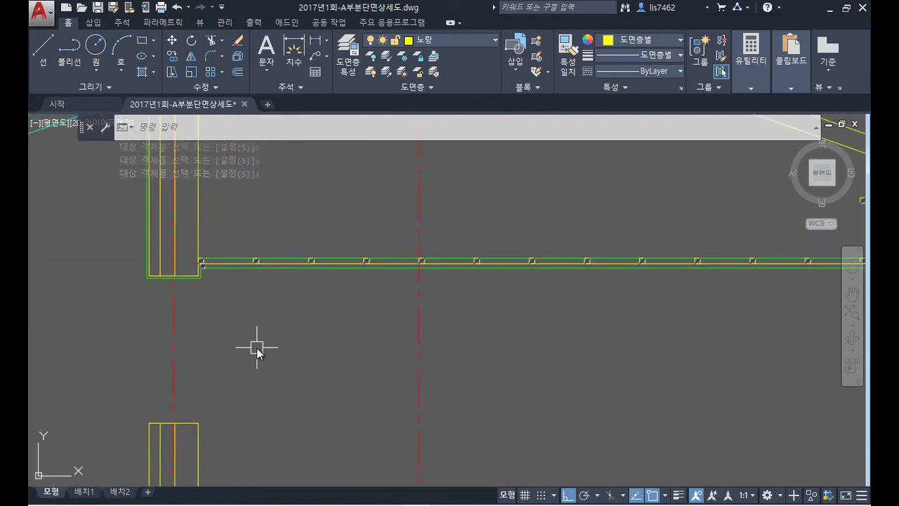
{"action": "type", "text": "REC"}
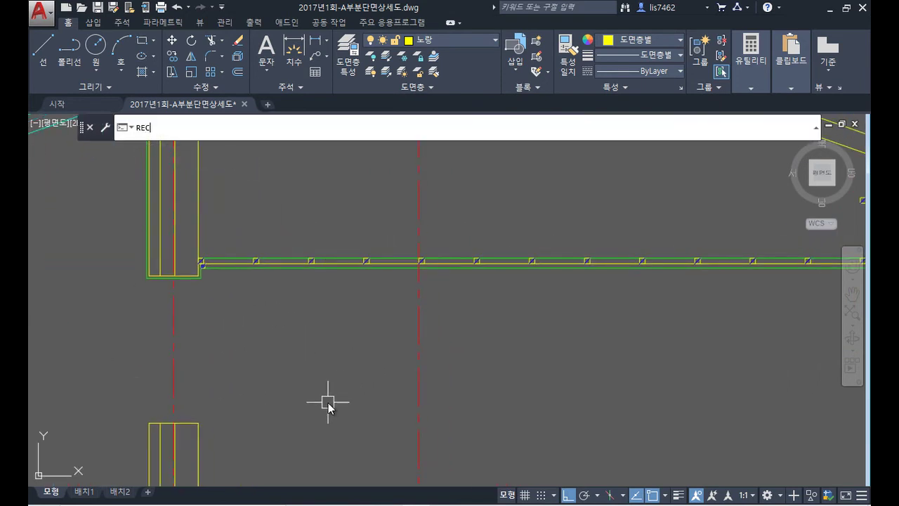
{"action": "key", "text": "Return"}
{"action": "left_click", "coordinate": [284, 411]}
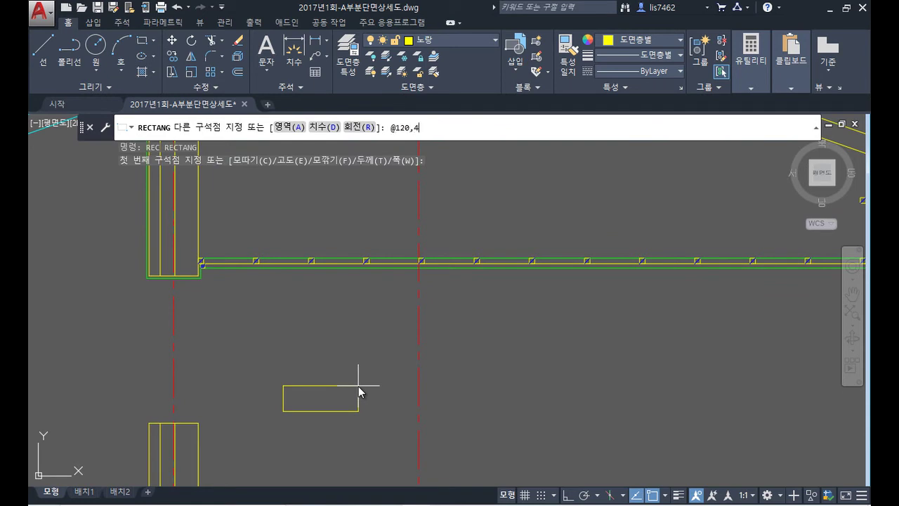
{"action": "key", "text": "Return"}
- Draw a second rectangle, 80 wide and 30 high, to the left of the first one
{"action": "key", "text": "Return"}
{"action": "scroll", "coordinate": [249, 427], "scroll_direction": "up", "scroll_amount": 4}
{"action": "middle_click_drag", "start_coordinate": [249, 428], "coordinate": [273, 431]}
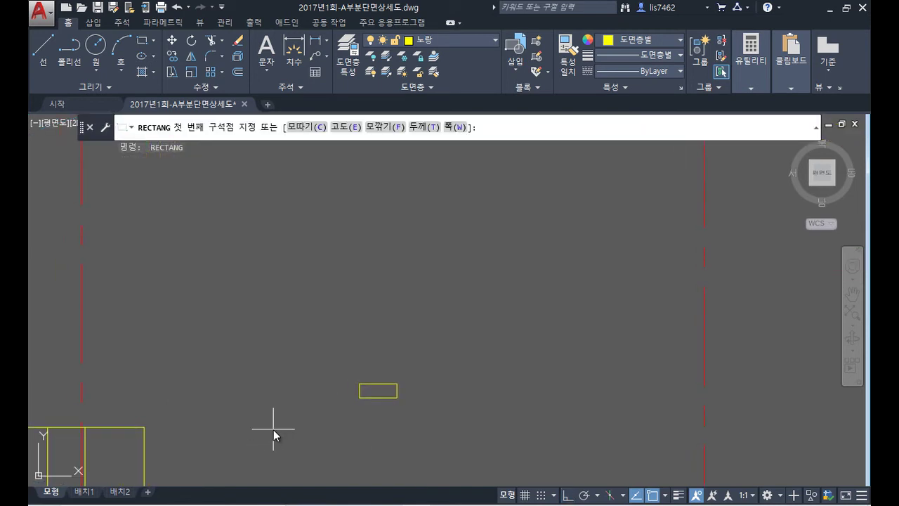
{"action": "left_click", "coordinate": [263, 406]}
{"action": "key", "text": "F8"}
{"action": "type", "text": "@"}
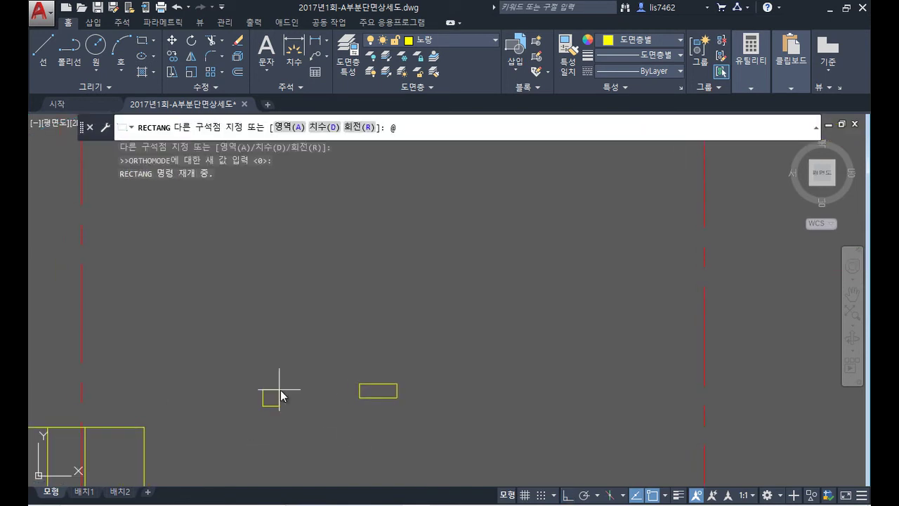
{"action": "type", "text": "80,30"}
{"action": "key", "text": "Return"}
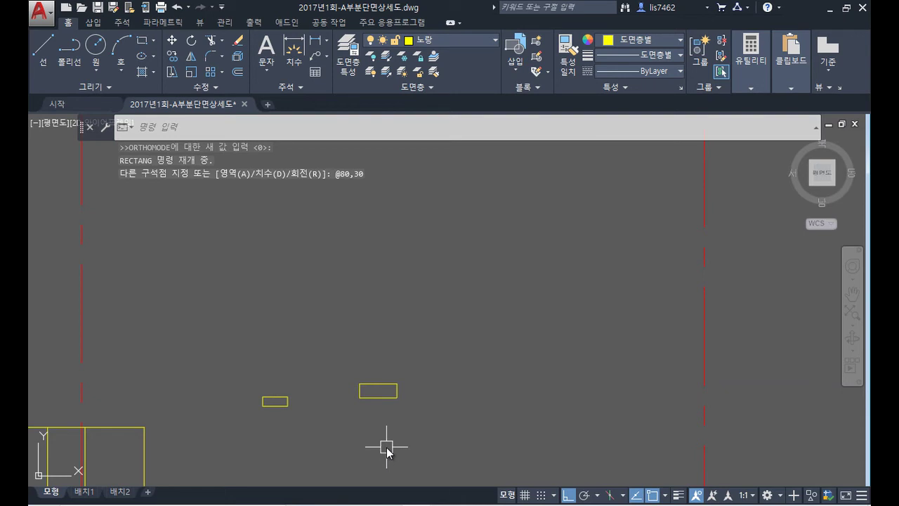
- Move the 80 by 30 rectangle by its lower right corner to the larger rectangle's lower left corner
{"action": "type", "text": "m"}
{"action": "key", "text": "Return"}
{"action": "left_click", "coordinate": [281, 406]}
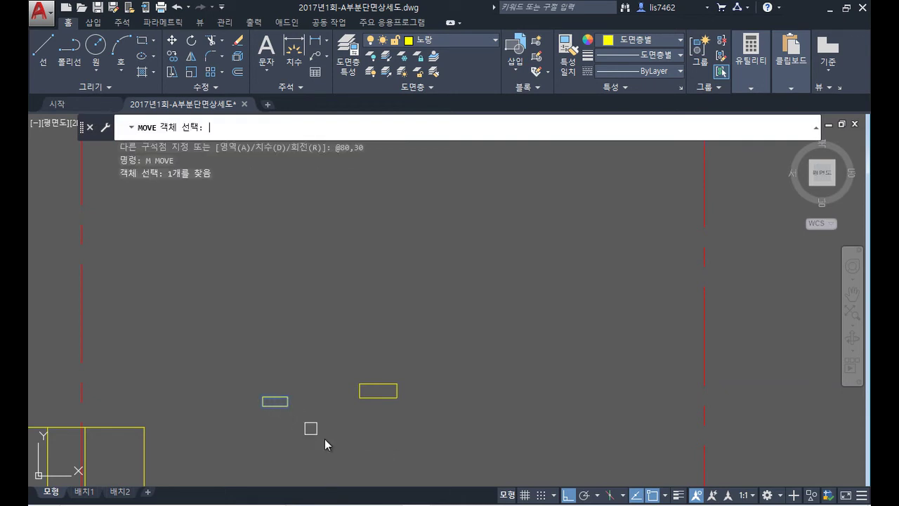
{"action": "key", "text": "Return"}
{"action": "left_click", "coordinate": [288, 406]}
{"action": "left_click", "coordinate": [360, 398]}
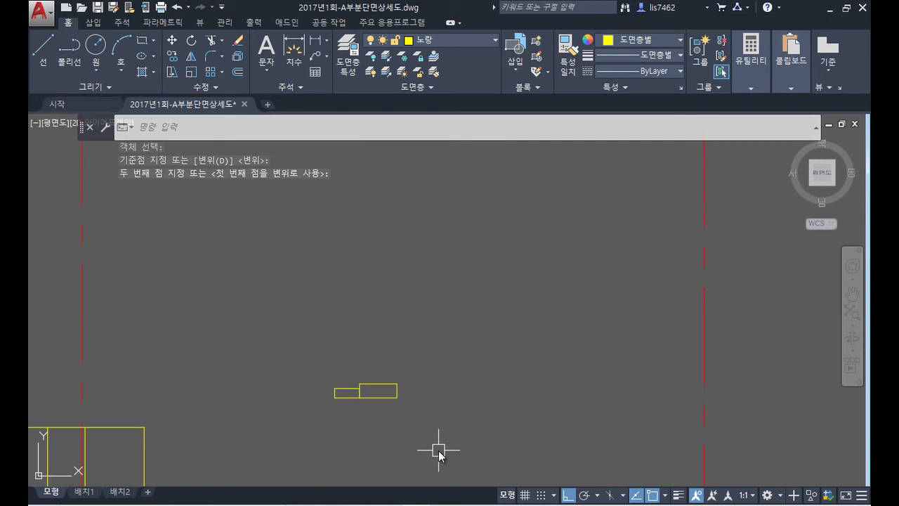
- Draw an upright rectangle 30 wide and 60 high to the right of the joined rectangles
{"action": "type", "text": "r"}
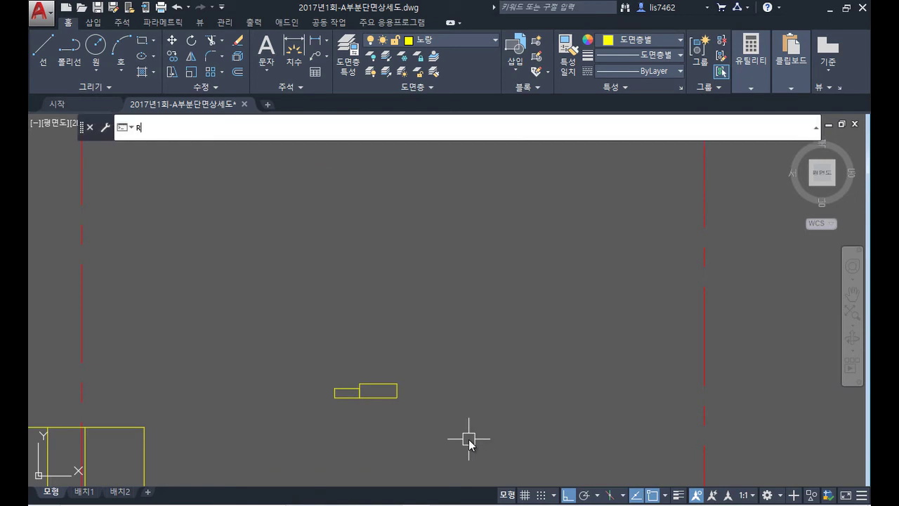
{"action": "type", "text": "ec"}
{"action": "key", "text": "Return"}
{"action": "left_click", "coordinate": [453, 381]}
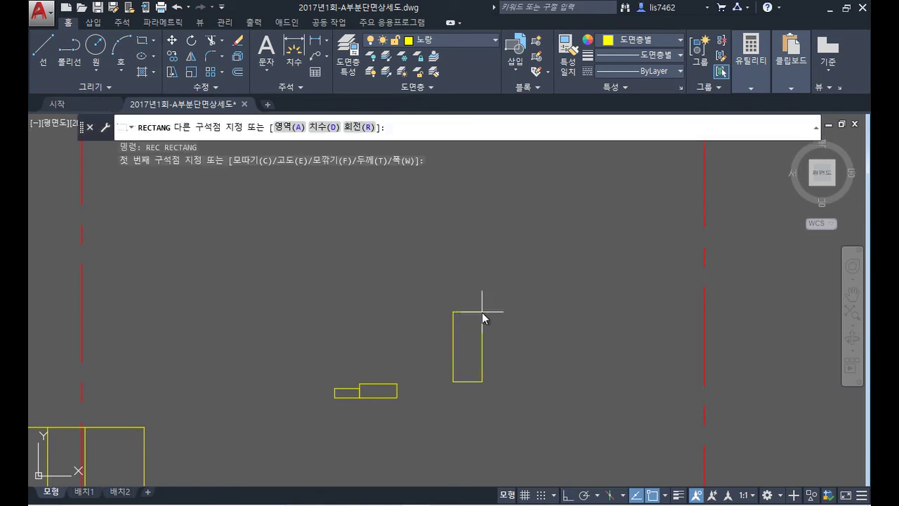
{"action": "type", "text": "@30,60"}
{"action": "key", "text": "Return"}
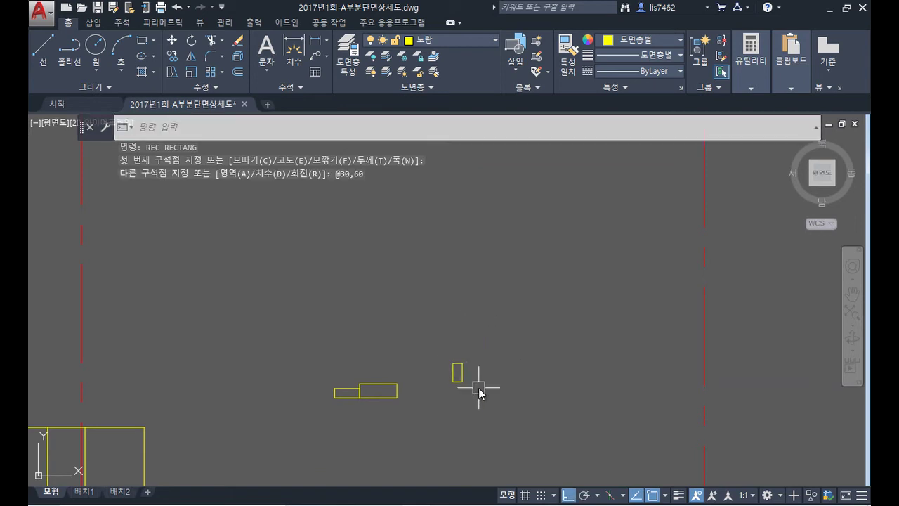
- Move the upright rectangle by its lower right corner onto the upper right corner of the 120-wide rectangle
{"action": "type", "text": "m"}
{"action": "key", "text": "Return"}
{"action": "scroll", "coordinate": [426, 393], "scroll_direction": "up", "scroll_amount": 3}
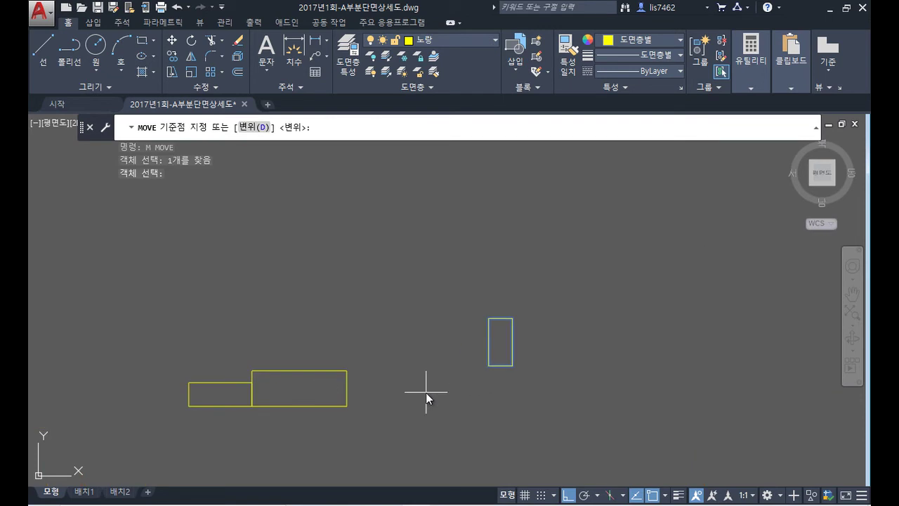
{"action": "left_click", "coordinate": [512, 366]}
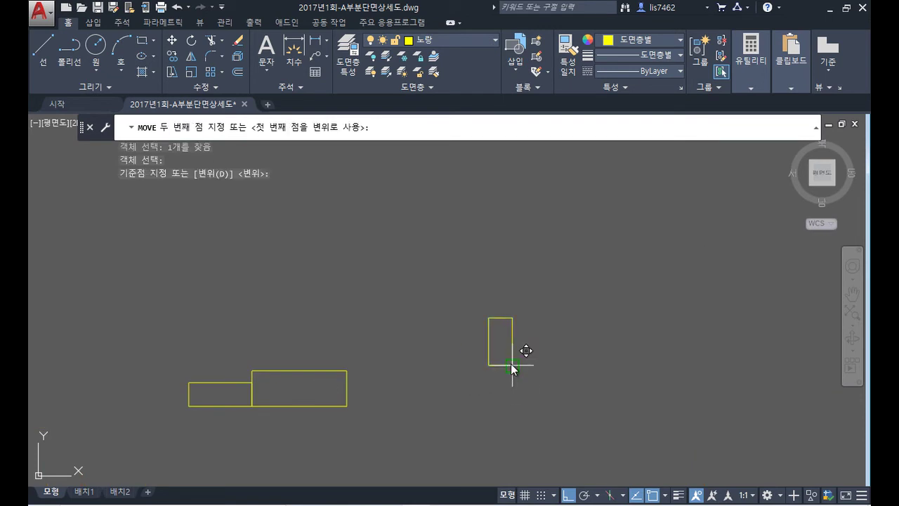
{"action": "left_click", "coordinate": [345, 370]}
{"action": "key", "text": "space"}
{"action": "left_click", "coordinate": [352, 364]}
{"action": "key", "text": "space"}
{"action": "scroll", "coordinate": [357, 366], "scroll_direction": "up", "scroll_amount": 3}
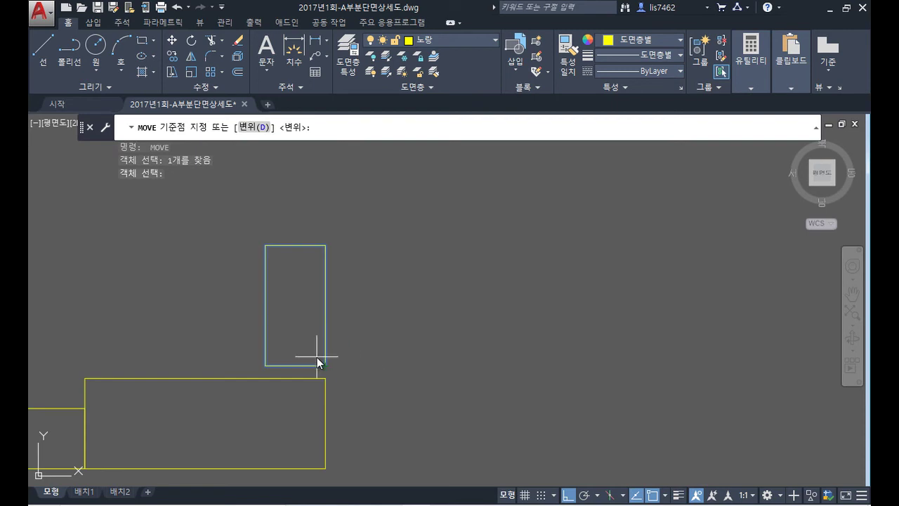
{"action": "left_click", "coordinate": [325, 366]}
{"action": "left_click", "coordinate": [324, 380]}
- Move the upright rectangle left by its own width along the top edge of the 120-wide rectangle
{"action": "middle_click_drag", "start_coordinate": [393, 373], "coordinate": [510, 374]}
{"action": "type", "text": "m"}
{"action": "key", "text": "space"}
{"action": "left_click", "coordinate": [442, 340]}
{"action": "key", "text": "space"}
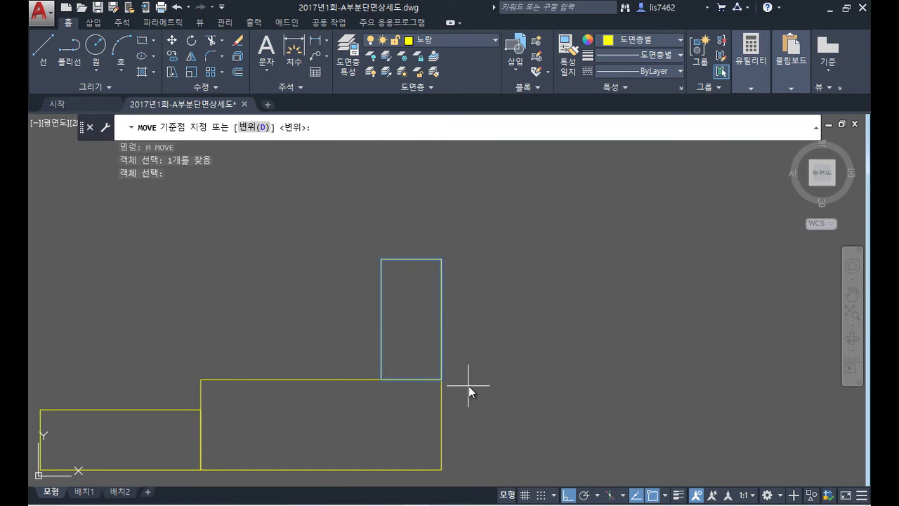
{"action": "left_click", "coordinate": [433, 380]}
{"action": "left_click", "coordinate": [383, 378]}
- Copy the upright rectangle from its lower right corner to the upper right corner of the 80 by 30 rectangle
{"action": "scroll", "coordinate": [500, 390], "scroll_direction": "down", "scroll_amount": 3}
{"action": "middle_click_drag", "start_coordinate": [500, 391], "coordinate": [548, 343]}
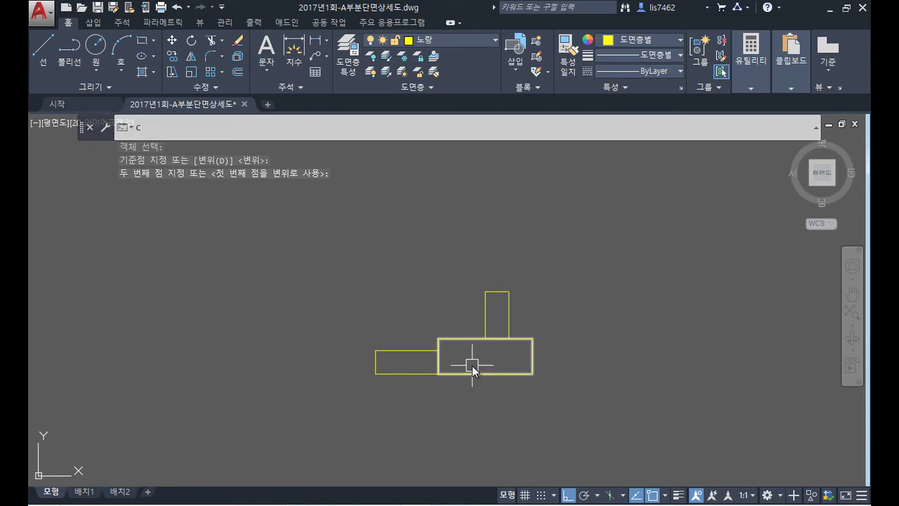
{"action": "type", "text": "o"}
{"action": "key", "text": "Return"}
{"action": "left_click", "coordinate": [485, 308]}
{"action": "key", "text": "Return"}
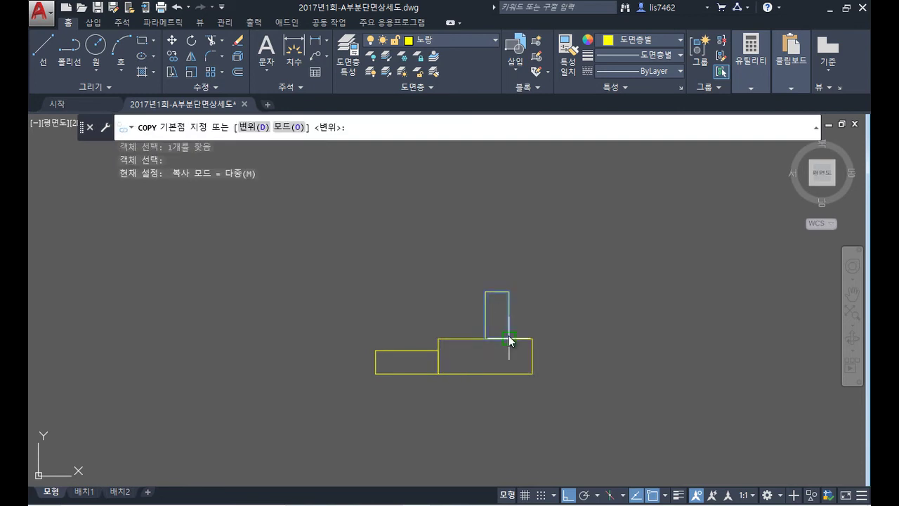
{"action": "left_click", "coordinate": [510, 340]}
{"action": "scroll", "coordinate": [422, 357], "scroll_direction": "up", "scroll_amount": 4}
{"action": "left_click", "coordinate": [459, 339]}
{"action": "key", "text": "Return"}
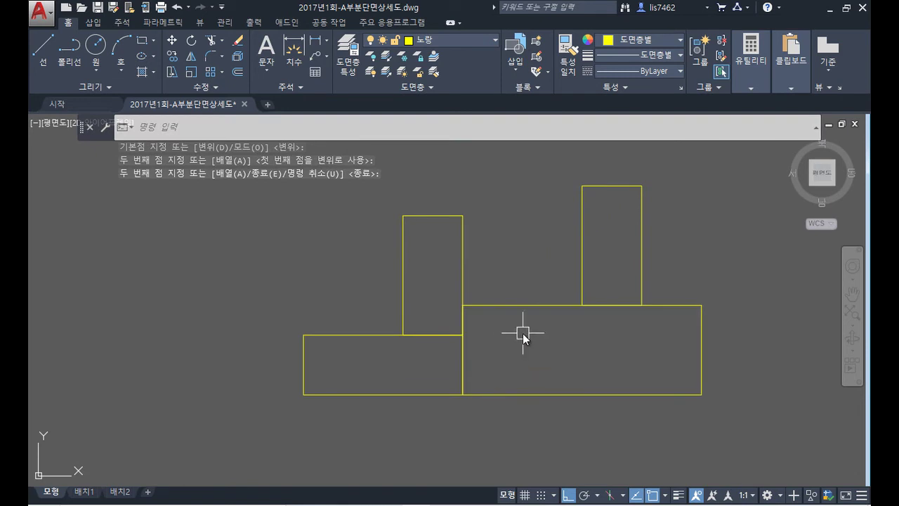
- Move the upright rectangle on the 80 by 30 rectangle left by half its width along the top edge
{"action": "type", "text": "m"}
{"action": "key", "text": "Return"}
{"action": "left_click", "coordinate": [463, 281]}
{"action": "key", "text": "Return"}
{"action": "left_click", "coordinate": [461, 334]}
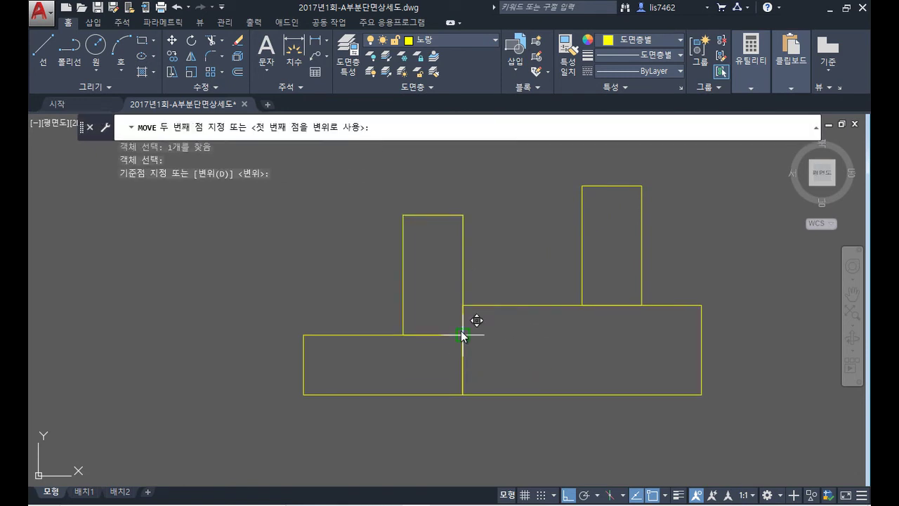
{"action": "left_click", "coordinate": [431, 330]}
- Draw a 1200 long vertical line upward from the lower right corner of the 120-wide rectangle
{"action": "scroll", "coordinate": [574, 367], "scroll_direction": "down", "scroll_amount": 4}
{"action": "middle_click_drag", "start_coordinate": [613, 365], "coordinate": [475, 435]}
{"action": "scroll", "coordinate": [523, 388], "scroll_direction": "down", "scroll_amount": 3}
{"action": "middle_click_drag", "start_coordinate": [517, 384], "coordinate": [458, 420]}
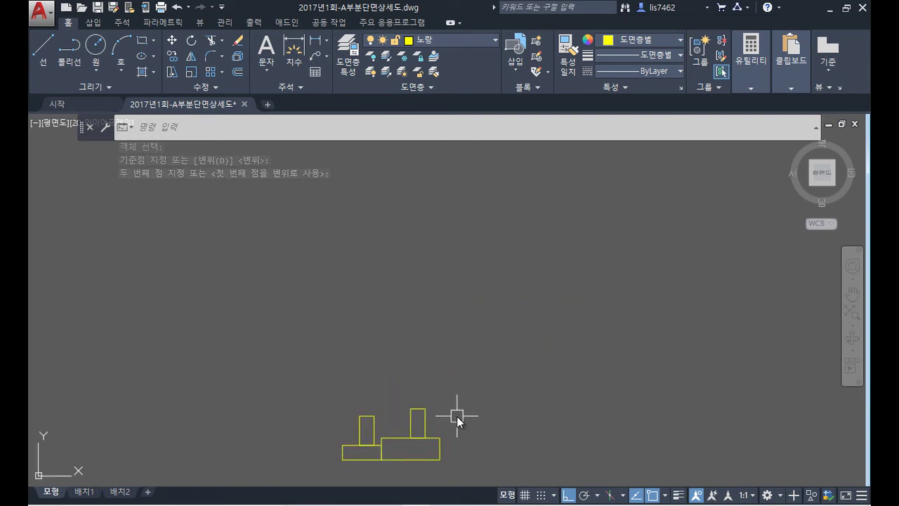
{"action": "type", "text": "l"}
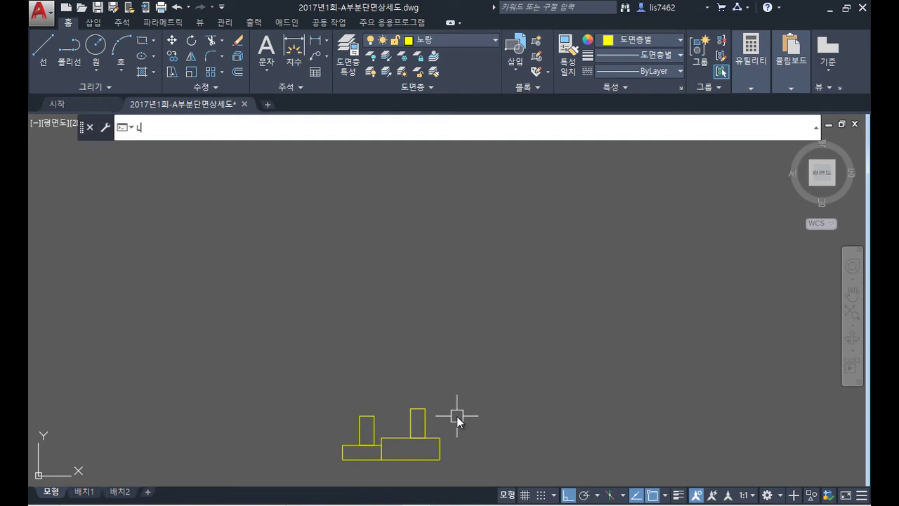
{"action": "key", "text": "Return"}
{"action": "left_click", "coordinate": [440, 459]}
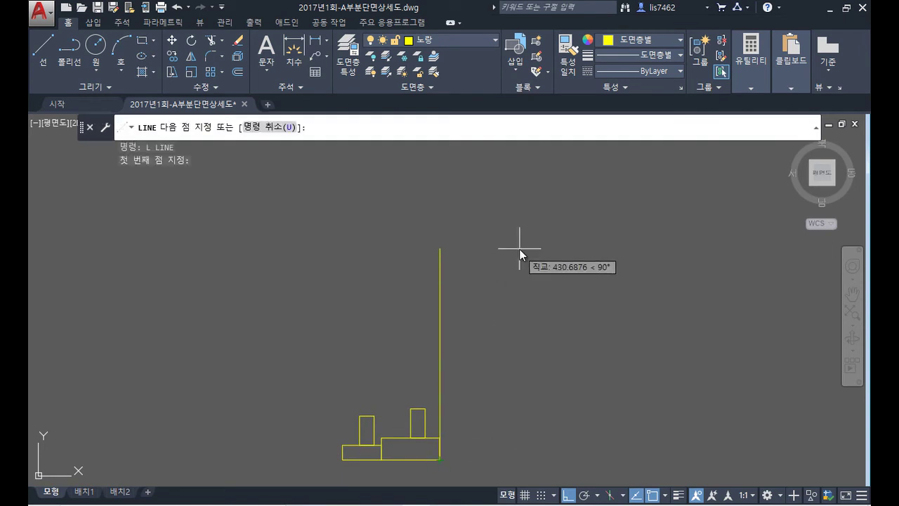
{"action": "type", "text": "120"}
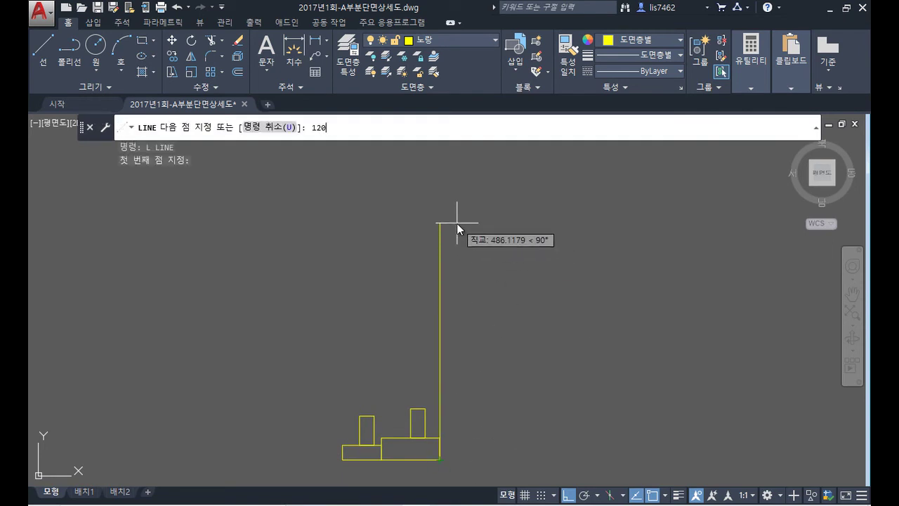
{"action": "type", "text": "0"}
{"action": "key", "text": "Return"}
{"action": "key", "text": "Return"}
{"action": "scroll", "coordinate": [502, 309], "scroll_direction": "down", "scroll_amount": 4}
{"action": "middle_click_drag", "start_coordinate": [508, 307], "coordinate": [500, 378]}
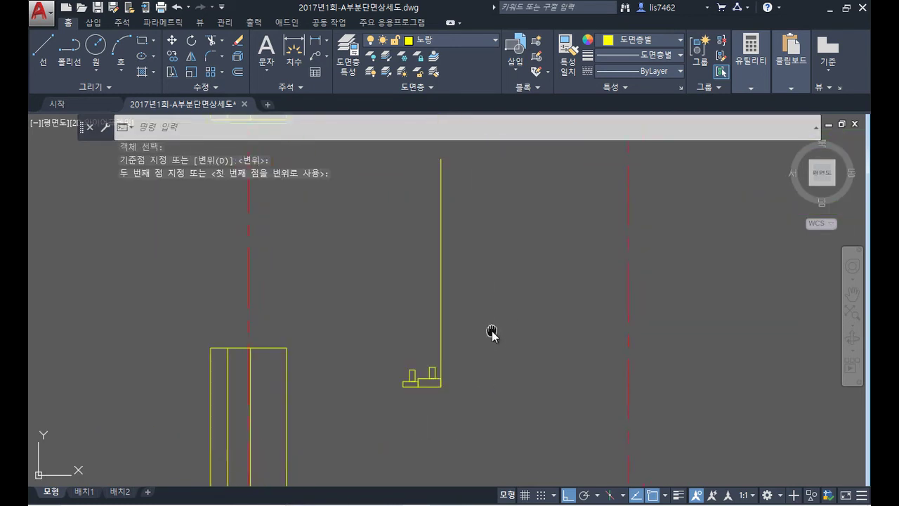
- Put the 1200 long vertical line on the 녹색 layer
{"action": "middle_click_drag", "start_coordinate": [492, 335], "coordinate": [517, 360]}
{"action": "scroll", "coordinate": [463, 381], "scroll_direction": "up", "scroll_amount": 3}
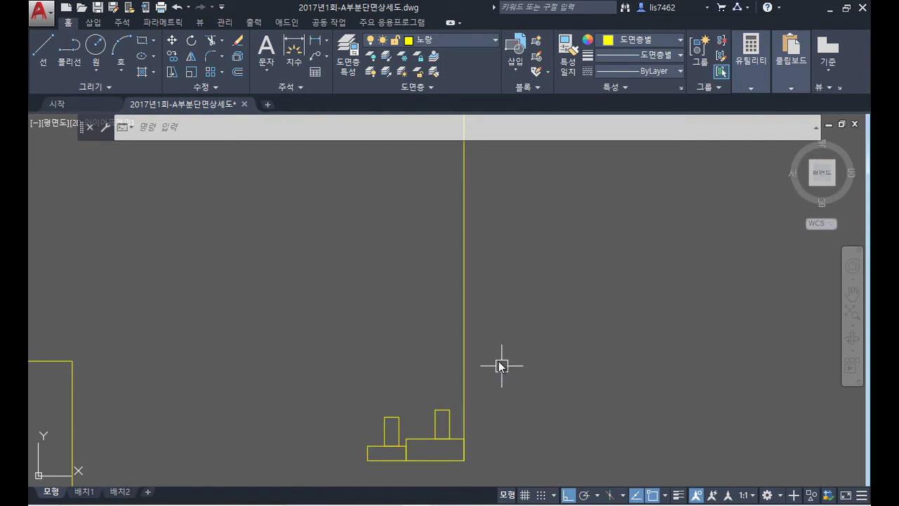
{"action": "left_click", "coordinate": [464, 301]}
{"action": "left_click", "coordinate": [456, 40]}
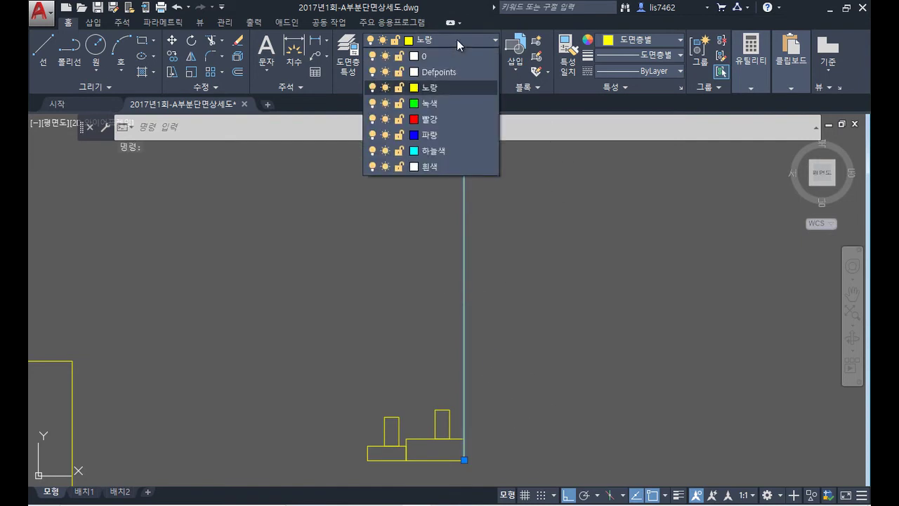
{"action": "left_click", "coordinate": [443, 107]}
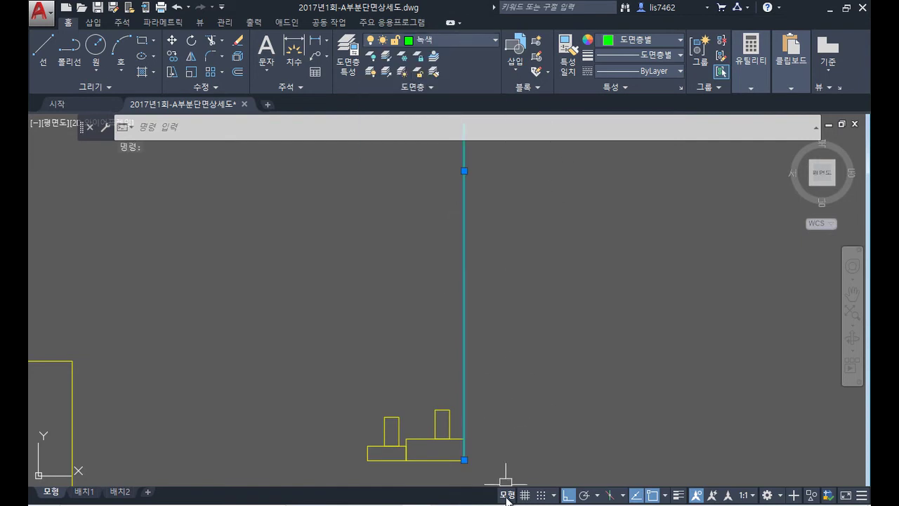
{"action": "key", "text": "Escape"}
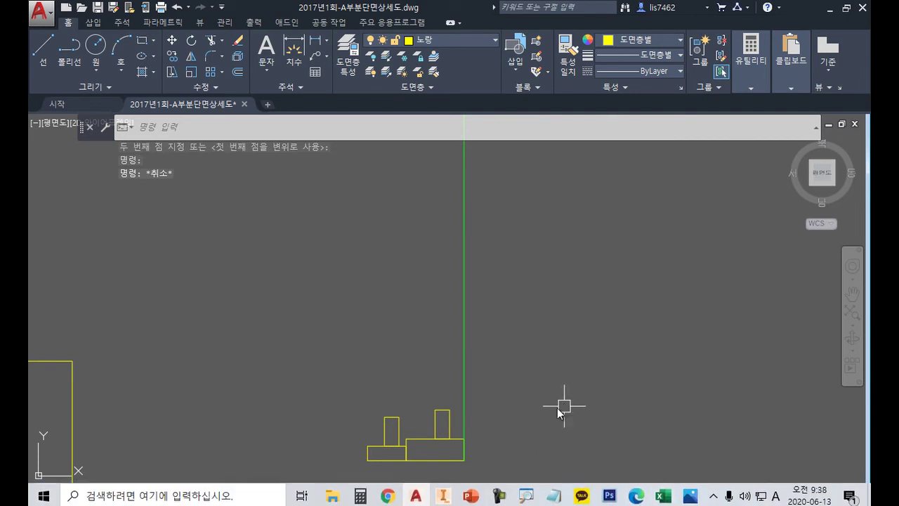
- Copy the green line leftward at 30, 60, 90 and 120, and onto the left upright's sides and the 80-wide rectangle's outer edge
{"action": "middle_click_drag", "start_coordinate": [562, 405], "coordinate": [552, 327]}
{"action": "type", "text": "co"}
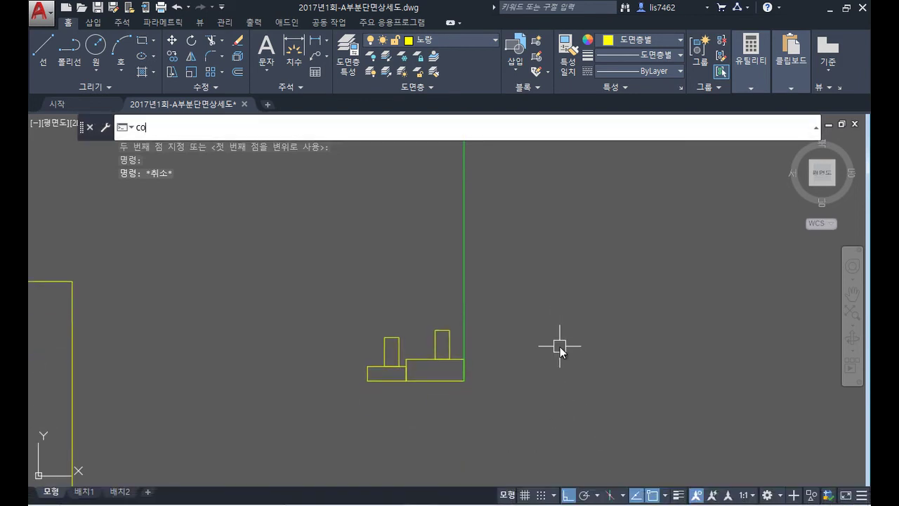
{"action": "key", "text": "Return"}
{"action": "left_click", "coordinate": [463, 316]}
{"action": "key", "text": "Return"}
{"action": "left_click", "coordinate": [485, 428]}
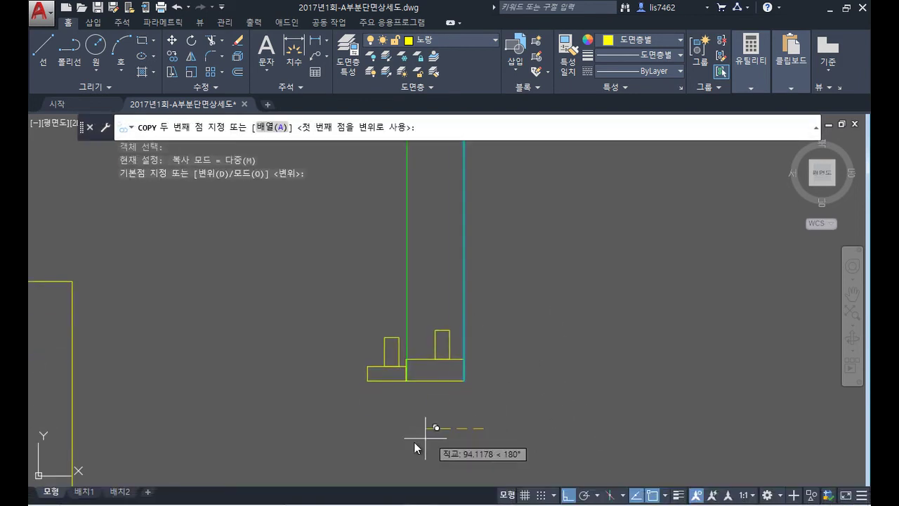
{"action": "type", "text": "30"}
{"action": "key", "text": "Return"}
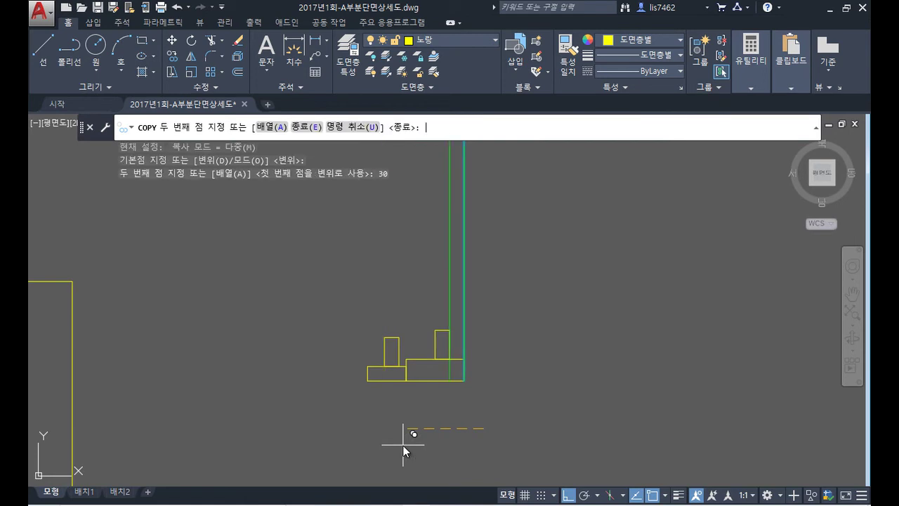
{"action": "type", "text": "60"}
{"action": "key", "text": "Return"}
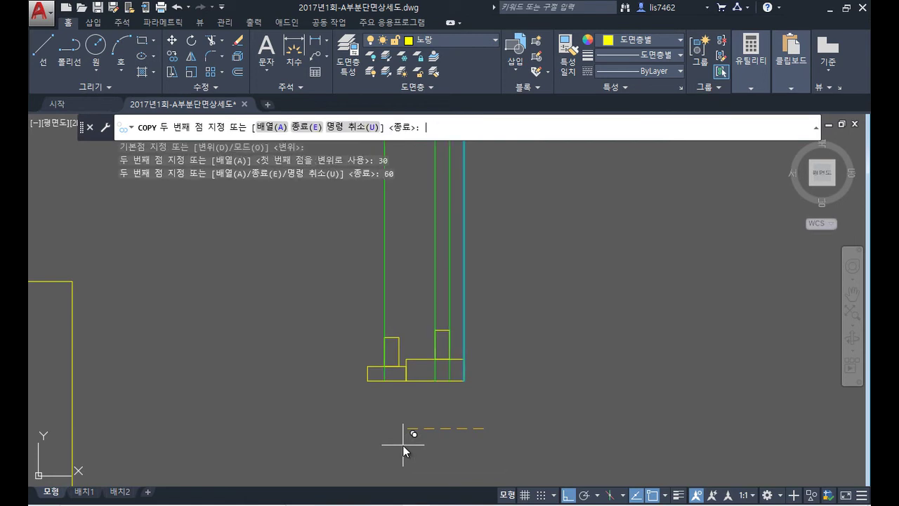
{"action": "type", "text": "90"}
{"action": "key", "text": "Return"}
{"action": "type", "text": "120"}
{"action": "key", "text": "Return"}
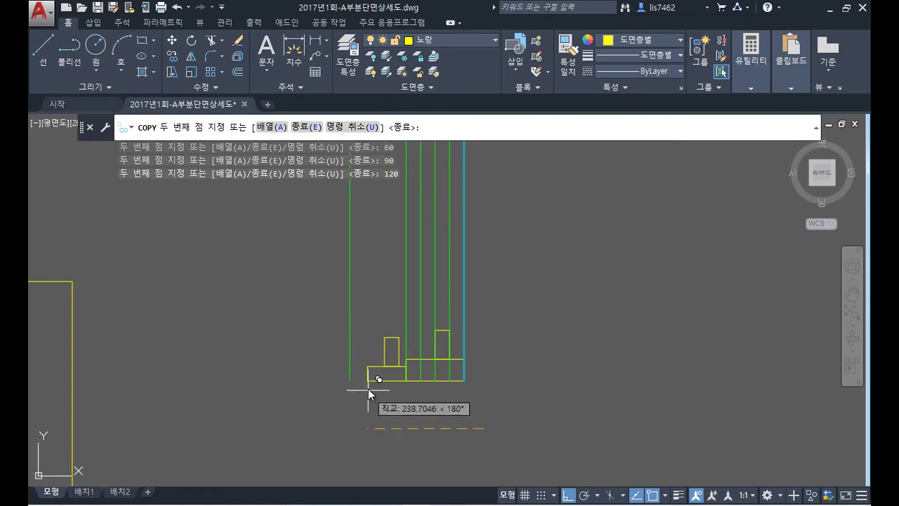
{"action": "key", "text": "Return"}
{"action": "scroll", "coordinate": [365, 379], "scroll_direction": "up", "scroll_amount": 4}
{"action": "middle_click_drag", "start_coordinate": [619, 464], "coordinate": [492, 474]}
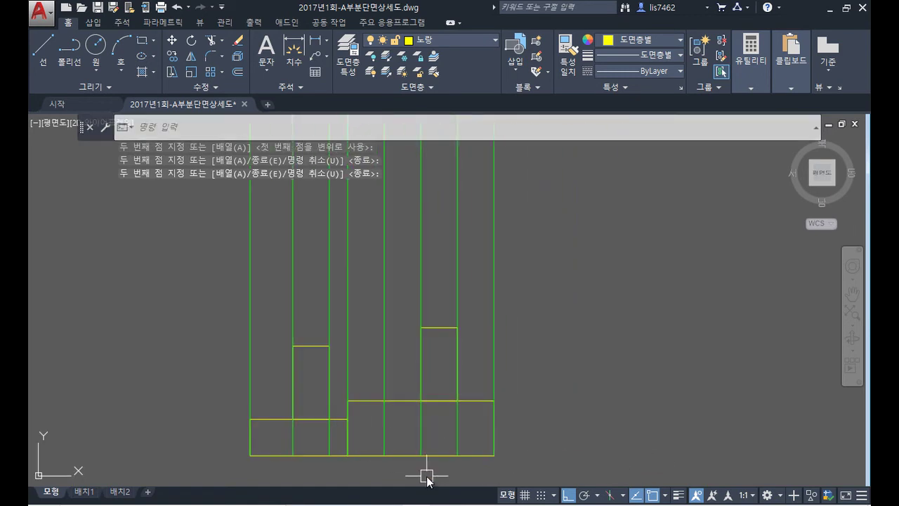
{"action": "type", "text": "tr"}
{"action": "key", "text": "Return"}
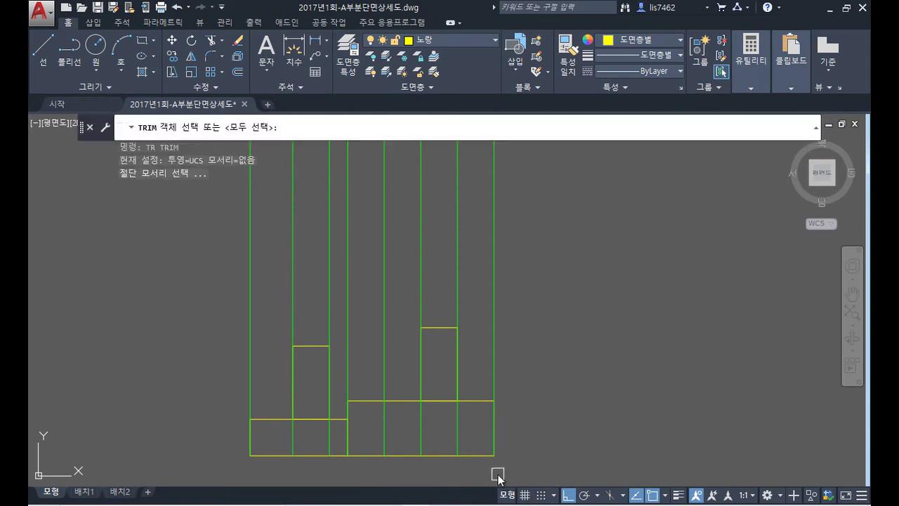
{"action": "key", "text": "Escape"}
- Mirror the four frame rectangles about the horizontal axis through the green lines' midpoints, keeping the originals
{"action": "scroll", "coordinate": [497, 481], "scroll_direction": "down", "scroll_amount": 4}
{"action": "middle_click_drag", "start_coordinate": [538, 438], "coordinate": [474, 401]}
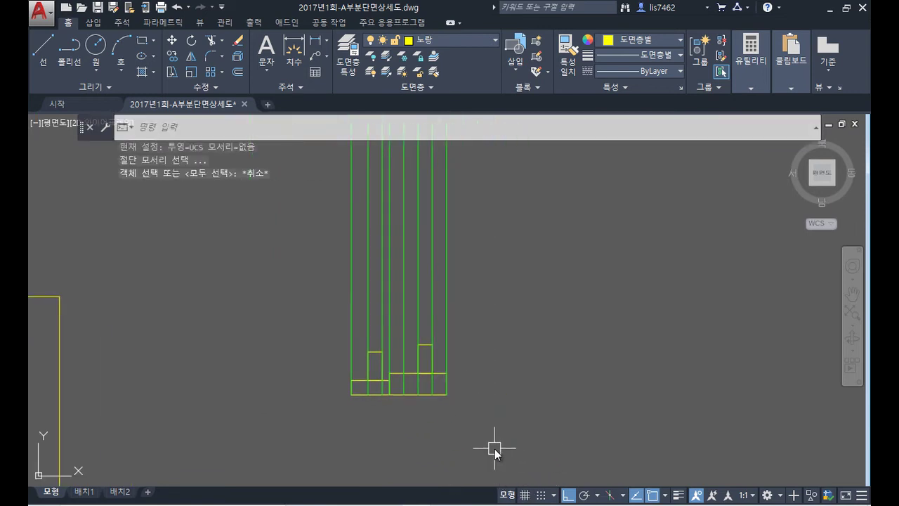
{"action": "type", "text": "mi"}
{"action": "key", "text": "Return"}
{"action": "left_click", "coordinate": [301, 316]}
{"action": "left_click", "coordinate": [503, 424]}
{"action": "key", "text": "Return"}
{"action": "scroll", "coordinate": [536, 438], "scroll_direction": "down", "scroll_amount": 2}
{"action": "scroll", "coordinate": [522, 451], "scroll_direction": "down", "scroll_amount": 2}
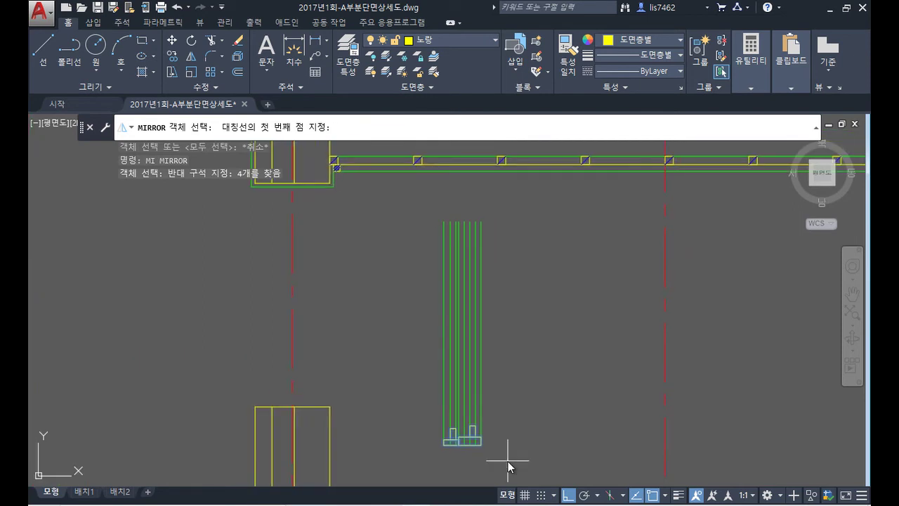
{"action": "left_click", "coordinate": [481, 343]}
{"action": "left_click", "coordinate": [552, 359]}
{"action": "key", "text": "Return"}
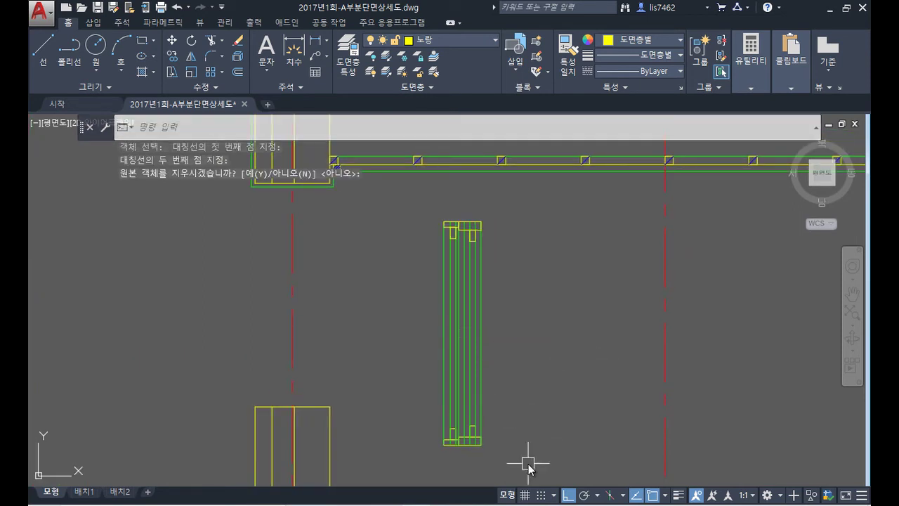
- Stretch the ends of the green lines back to the edges of the frame rectangles they run through
{"action": "scroll", "coordinate": [451, 443], "scroll_direction": "up", "scroll_amount": 6}
{"action": "scroll", "coordinate": [490, 483], "scroll_direction": "down", "scroll_amount": 3}
{"action": "key", "text": "Escape"}
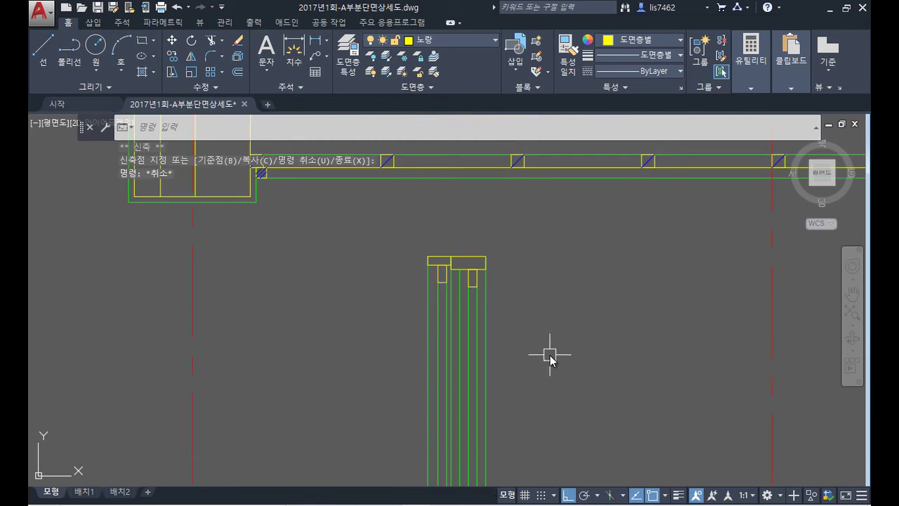
- Draw a vertical glass line between the facing edge midpoints of the upper and lower right-hand upright rectangles
{"action": "type", "text": "L"}
{"action": "key", "text": "Return"}
{"action": "scroll", "coordinate": [516, 293], "scroll_direction": "up", "scroll_amount": 3}
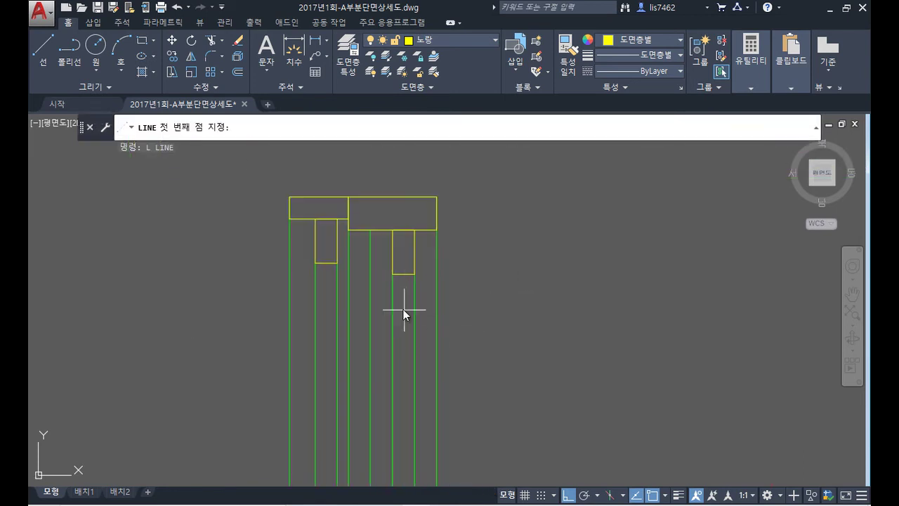
{"action": "left_click", "coordinate": [404, 279]}
{"action": "scroll", "coordinate": [407, 397], "scroll_direction": "down", "scroll_amount": 5}
{"action": "scroll", "coordinate": [414, 224], "scroll_direction": "up", "scroll_amount": 5}
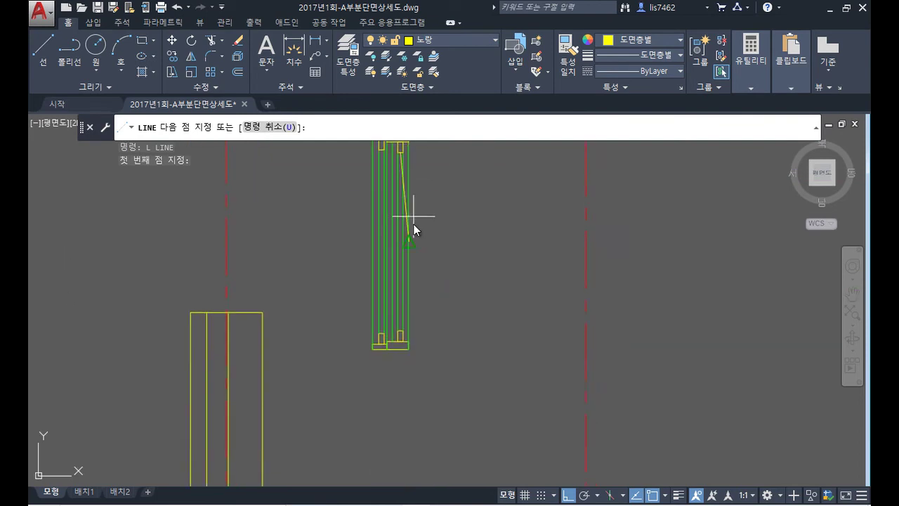
{"action": "scroll", "coordinate": [395, 312], "scroll_direction": "up", "scroll_amount": 2}
{"action": "left_click", "coordinate": [408, 405]}
{"action": "key", "text": "Return"}
- Draw a vertical glass line between the facing edge midpoints of the left-hand pair of upright rectangles
{"action": "key", "text": "Return"}
{"action": "left_click", "coordinate": [285, 425]}
{"action": "scroll", "coordinate": [291, 331], "scroll_direction": "down", "scroll_amount": 4}
{"action": "scroll", "coordinate": [275, 267], "scroll_direction": "up", "scroll_amount": 3}
{"action": "scroll", "coordinate": [271, 278], "scroll_direction": "up", "scroll_amount": 4}
{"action": "left_click", "coordinate": [267, 305]}
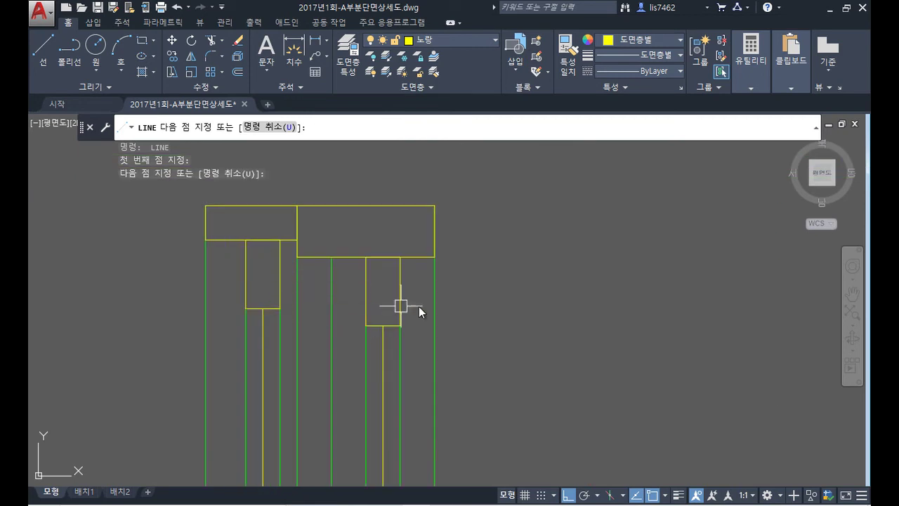
{"action": "key", "text": "Return"}
- Make the 파랑 layer current and set up a hatch with the ANSI31 pattern at scale 10
{"action": "scroll", "coordinate": [536, 332], "scroll_direction": "down", "scroll_amount": 2}
{"action": "middle_click_drag", "start_coordinate": [536, 332], "coordinate": [486, 255]}
{"action": "scroll", "coordinate": [522, 331], "scroll_direction": "down", "scroll_amount": 2}
{"action": "middle_click_drag", "start_coordinate": [522, 330], "coordinate": [438, 240]}
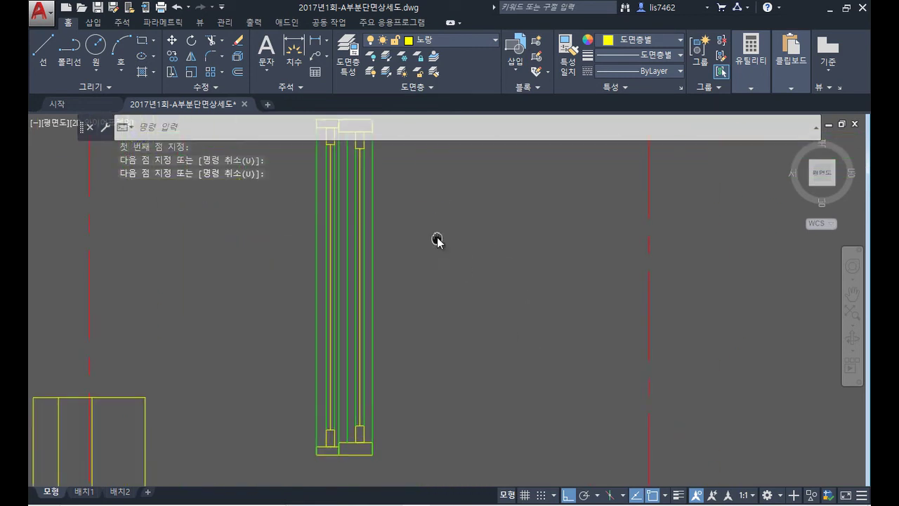
{"action": "scroll", "coordinate": [437, 333], "scroll_direction": "down", "scroll_amount": 2}
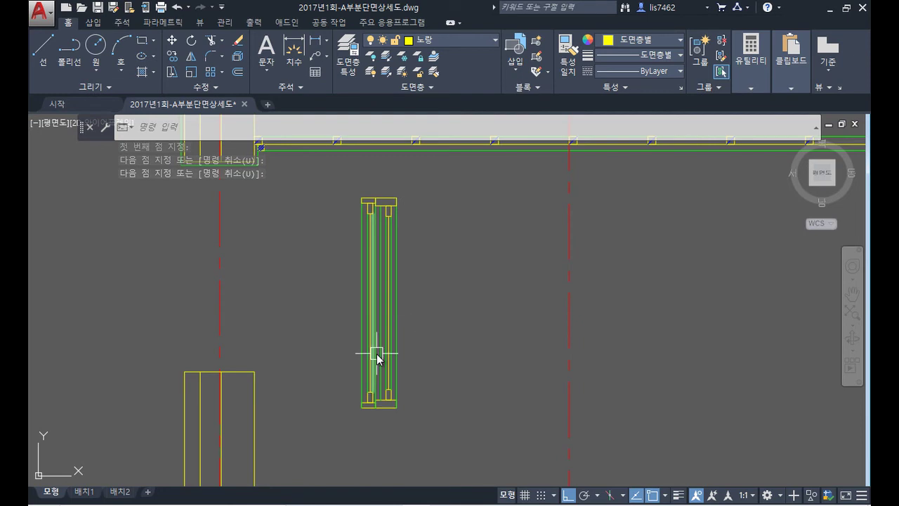
{"action": "scroll", "coordinate": [389, 199], "scroll_direction": "up", "scroll_amount": 4}
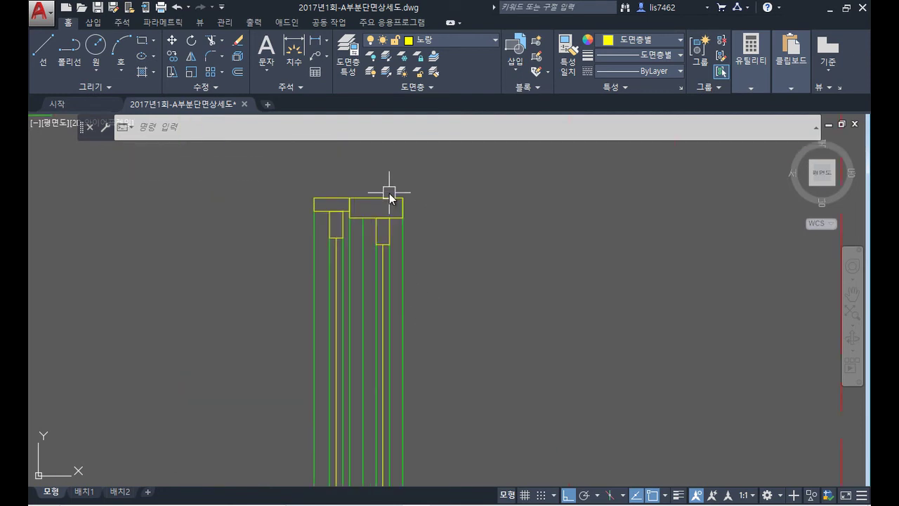
{"action": "left_click", "coordinate": [453, 40]}
{"action": "left_click", "coordinate": [443, 134]}
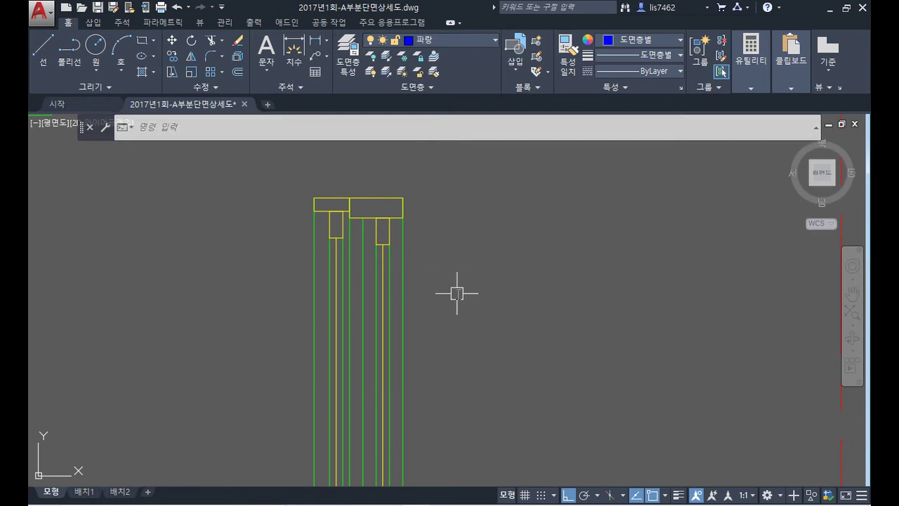
{"action": "type", "text": "h"}
{"action": "key", "text": "Return"}
{"action": "type", "text": "t"}
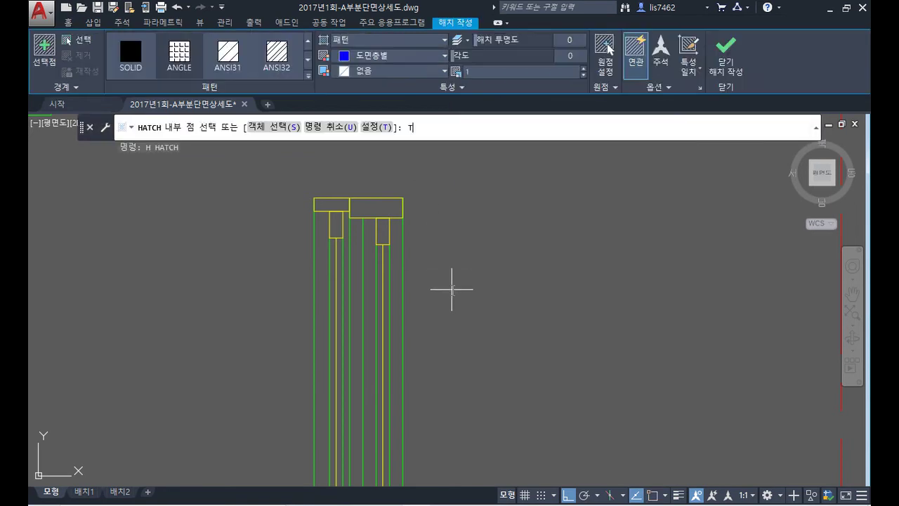
{"action": "key", "text": "Return"}
{"action": "left_click", "coordinate": [411, 146]}
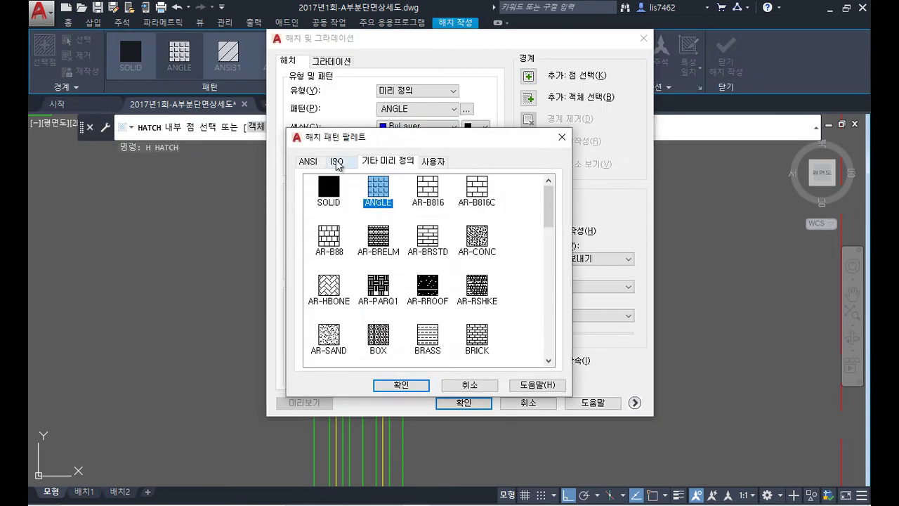
{"action": "left_click", "coordinate": [316, 163]}
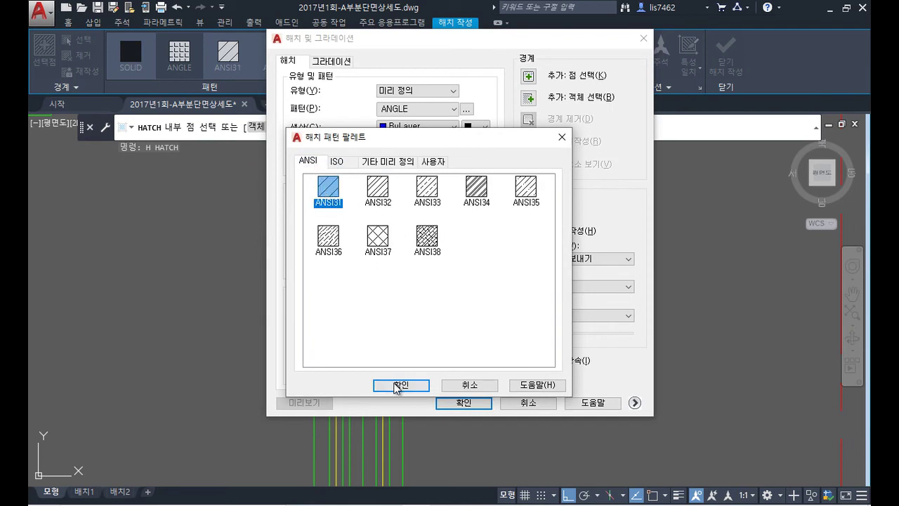
{"action": "left_click", "coordinate": [399, 385]}
{"action": "left_click", "coordinate": [398, 210]}
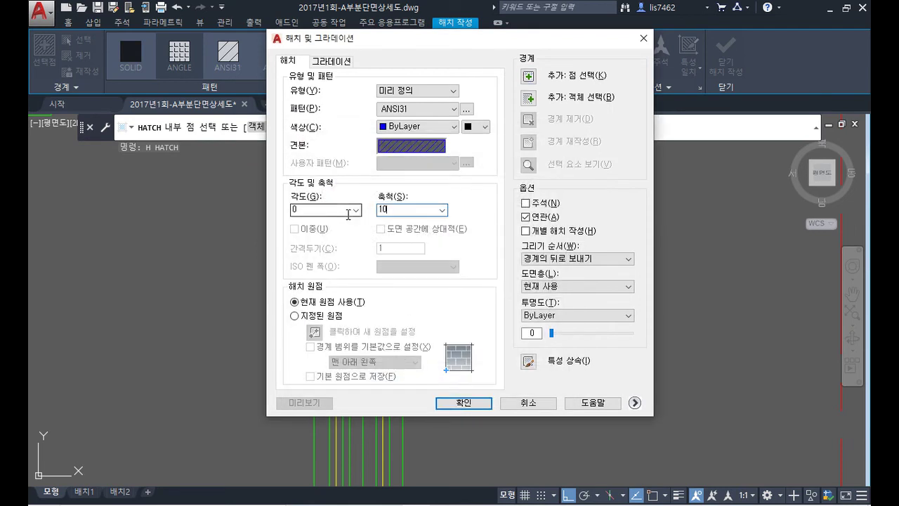
{"action": "left_click", "coordinate": [528, 76]}
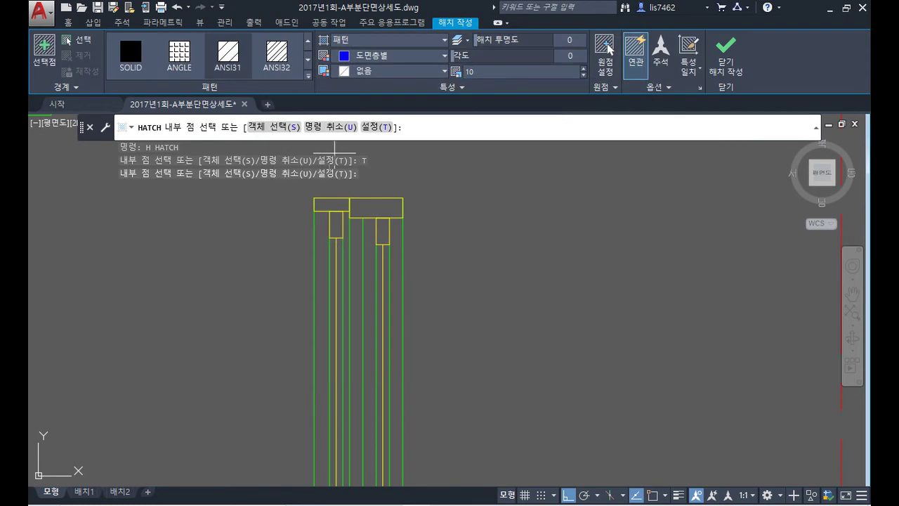
- Hatch the two horizontal frame rectangles at the upper end of the window with the ANSI31 pattern
{"action": "left_click", "coordinate": [330, 204]}
{"action": "key", "text": "Return"}
{"action": "key", "text": "Return"}
{"action": "left_click", "coordinate": [399, 204]}
{"action": "key", "text": "Return"}
- Hatch the two horizontal frame rectangles at the lower end of the window with the same pattern
{"action": "scroll", "coordinate": [499, 288], "scroll_direction": "down", "scroll_amount": 5}
{"action": "middle_click_drag", "start_coordinate": [494, 299], "coordinate": [404, 199]}
{"action": "scroll", "coordinate": [361, 241], "scroll_direction": "up", "scroll_amount": 3}
{"action": "key", "text": "Return"}
{"action": "left_click", "coordinate": [281, 286]}
{"action": "key", "text": "Return"}
{"action": "key", "text": "Return"}
{"action": "left_click", "coordinate": [355, 280]}
{"action": "key", "text": "Return"}
- Draw a diagonal from the upper right to the lower left corner of each lower upright rectangle
{"action": "type", "text": "l"}
{"action": "key", "text": "Return"}
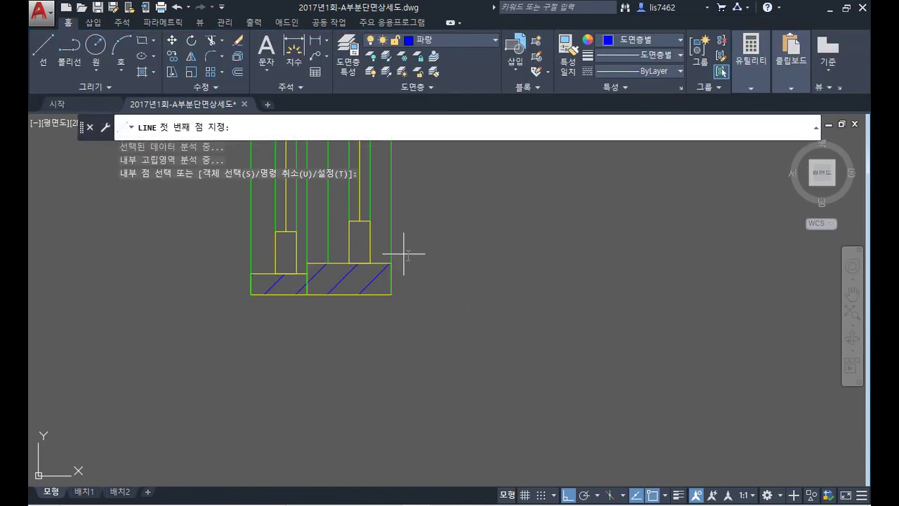
{"action": "left_click", "coordinate": [297, 232]}
{"action": "left_click", "coordinate": [275, 275]}
{"action": "key", "text": "Return"}
{"action": "key", "text": "Return"}
{"action": "left_click", "coordinate": [370, 221]}
{"action": "left_click", "coordinate": [350, 264]}
{"action": "key", "text": "Return"}
- Draw a diagonal from the upper right to the lower left corner of each upper upright sash rectangle
{"action": "scroll", "coordinate": [449, 189], "scroll_direction": "down", "scroll_amount": 3}
{"action": "middle_click_drag", "start_coordinate": [458, 201], "coordinate": [341, 285]}
{"action": "scroll", "coordinate": [342, 285], "scroll_direction": "up", "scroll_amount": 3}
{"action": "key", "text": "Return"}
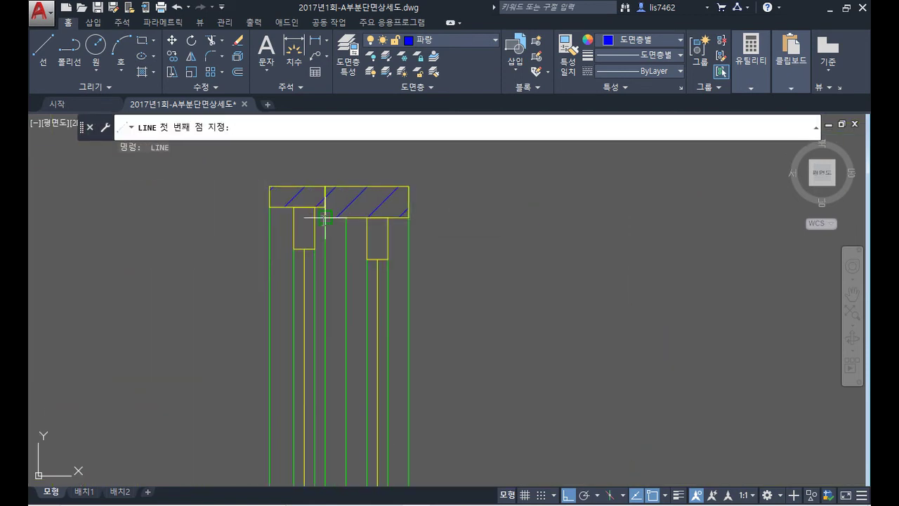
{"action": "scroll", "coordinate": [323, 218], "scroll_direction": "up", "scroll_amount": 2}
{"action": "left_click", "coordinate": [310, 201]}
{"action": "left_click", "coordinate": [276, 266]}
{"action": "key", "text": "Return"}
{"action": "key", "text": "Return"}
{"action": "left_click", "coordinate": [426, 216]}
{"action": "left_click", "coordinate": [393, 281]}
{"action": "key", "text": "Return"}
- Move the whole window by its upper right corner to the green finish line's inner corner below the upper wall, with ortho off
{"action": "scroll", "coordinate": [518, 275], "scroll_direction": "down", "scroll_amount": 4}
{"action": "mouse_move", "coordinate": [532, 329]}
{"action": "middle_mouse_down"}
{"action": "mouse_move", "coordinate": [476, 243]}
{"action": "mouse_move", "coordinate": [485, 333]}
{"action": "mouse_move", "coordinate": [492, 341]}
{"action": "mouse_move", "coordinate": [494, 334]}
{"action": "middle_mouse_up"}
{"action": "scroll", "coordinate": [475, 243], "scroll_direction": "up", "scroll_amount": 1}
{"action": "scroll", "coordinate": [484, 248], "scroll_direction": "down", "scroll_amount": 2}
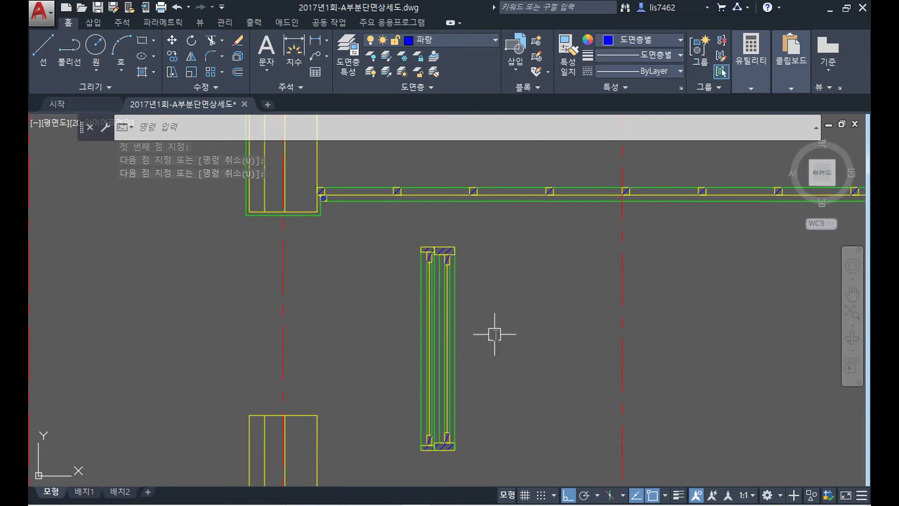
{"action": "type", "text": "m"}
{"action": "key", "text": "Return"}
{"action": "left_click", "coordinate": [491, 461]}
{"action": "left_click", "coordinate": [396, 238]}
{"action": "key", "text": "Return"}
{"action": "scroll", "coordinate": [461, 236], "scroll_direction": "up", "scroll_amount": 3}
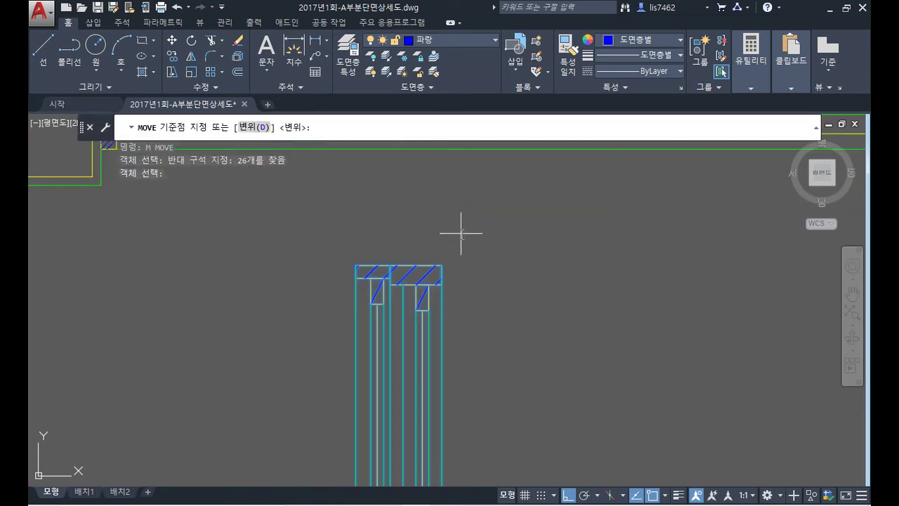
{"action": "left_click", "coordinate": [442, 265]}
{"action": "middle_click_drag", "start_coordinate": [279, 208], "coordinate": [492, 353]}
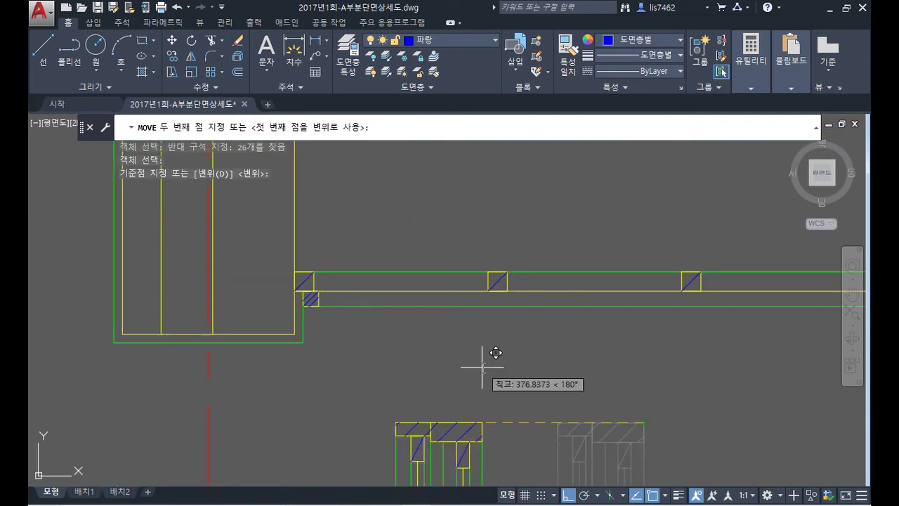
{"action": "key", "text": "F8"}
{"action": "scroll", "coordinate": [337, 368], "scroll_direction": "up", "scroll_amount": 2}
{"action": "middle_click_drag", "start_coordinate": [338, 367], "coordinate": [421, 372]}
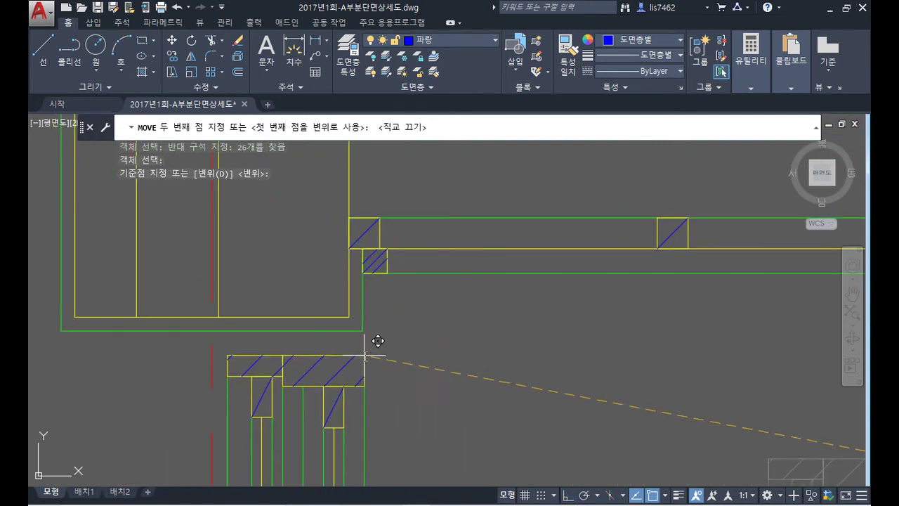
{"action": "left_click", "coordinate": [376, 316]}
- Move the whole window straight up by 20 into the wall opening
{"action": "scroll", "coordinate": [414, 372], "scroll_direction": "down", "scroll_amount": 2}
{"action": "middle_click_drag", "start_coordinate": [422, 372], "coordinate": [408, 261]}
{"action": "key", "text": "space"}
{"action": "scroll", "coordinate": [301, 243], "scroll_direction": "up", "scroll_amount": 1}
{"action": "left_click", "coordinate": [300, 200]}
{"action": "scroll", "coordinate": [494, 362], "scroll_direction": "down", "scroll_amount": 3}
{"action": "middle_click_drag", "start_coordinate": [494, 389], "coordinate": [437, 351]}
{"action": "left_click", "coordinate": [440, 392]}
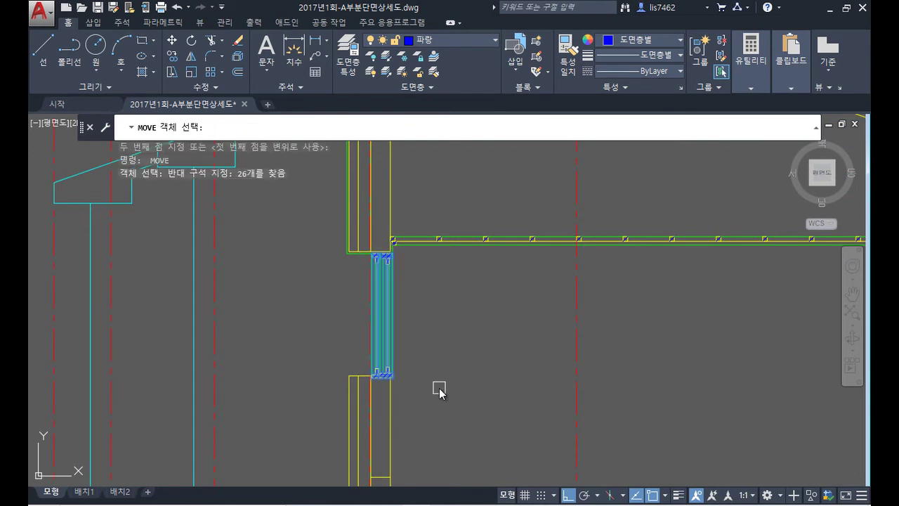
{"action": "key", "text": "space"}
{"action": "scroll", "coordinate": [392, 237], "scroll_direction": "up", "scroll_amount": 8}
{"action": "scroll", "coordinate": [464, 368], "scroll_direction": "down", "scroll_amount": 1}
{"action": "middle_click_drag", "start_coordinate": [464, 367], "coordinate": [404, 148]}
{"action": "left_click", "coordinate": [494, 375]}
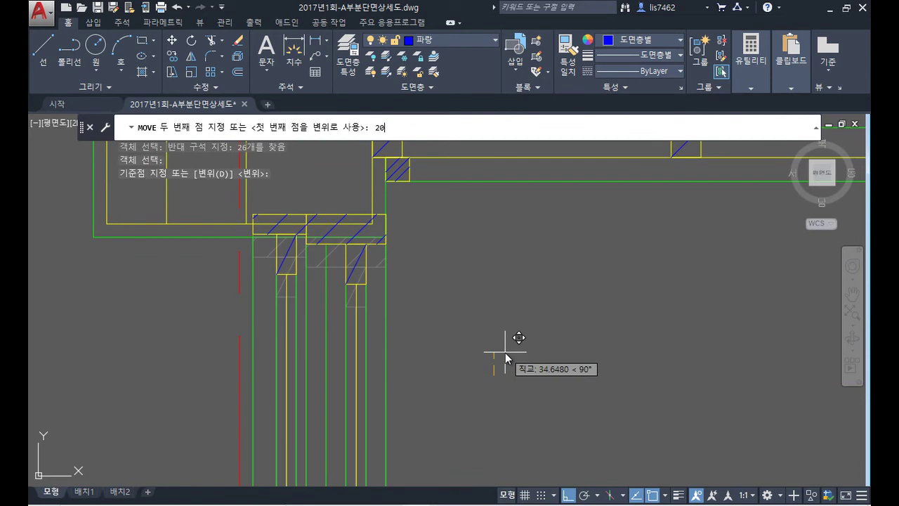
{"action": "type", "text": "20"}
{"action": "key", "text": "Return"}
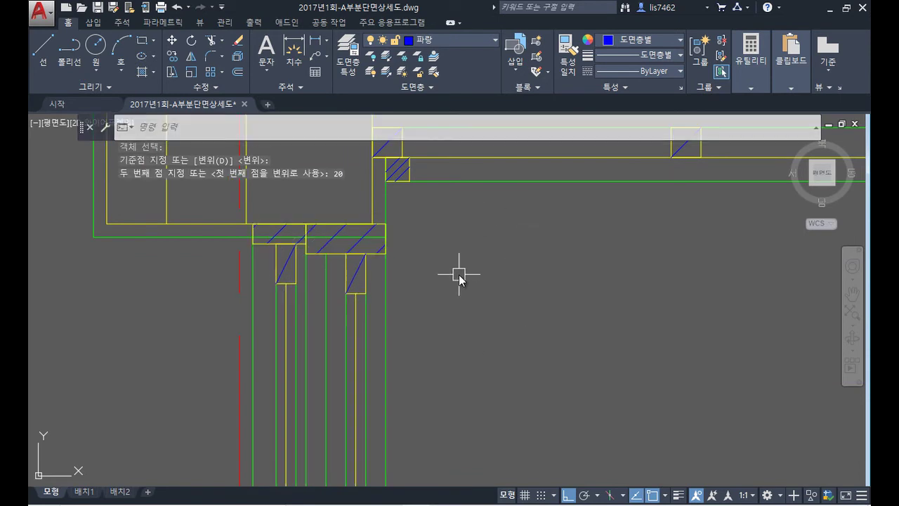
- Trim the horizontal green finish line where it crosses the two upper frame rectangles, using the rectangles as cutting edges
{"action": "type", "text": "tr"}
{"action": "key", "text": "Return"}
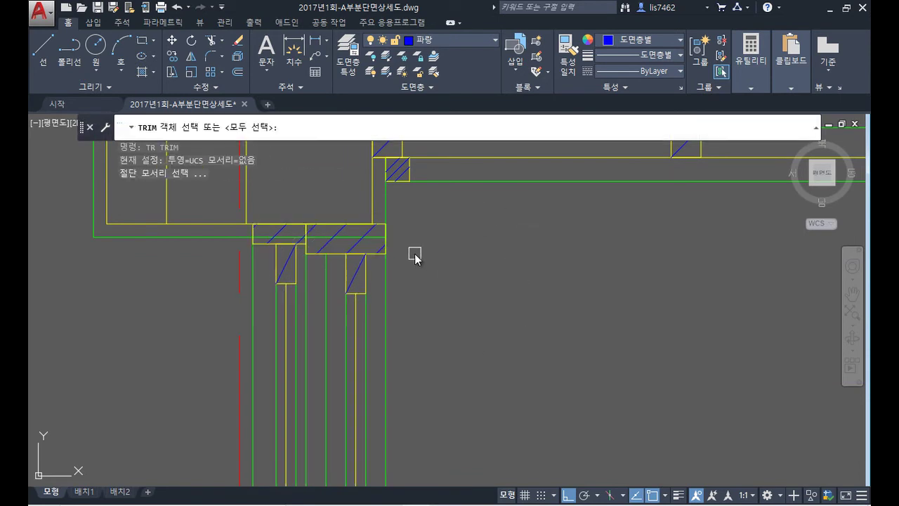
{"action": "left_click", "coordinate": [383, 226]}
{"action": "left_click", "coordinate": [296, 226]}
{"action": "key", "text": "Return"}
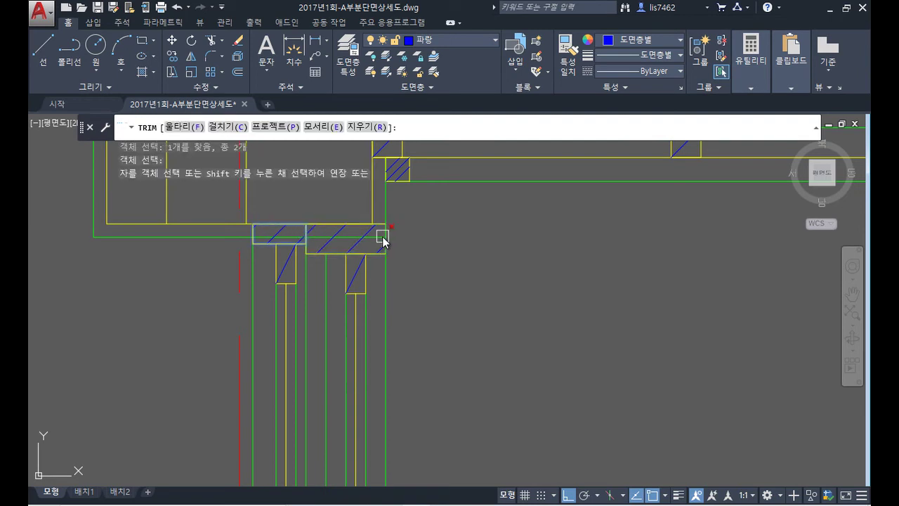
{"action": "left_click", "coordinate": [377, 240]}
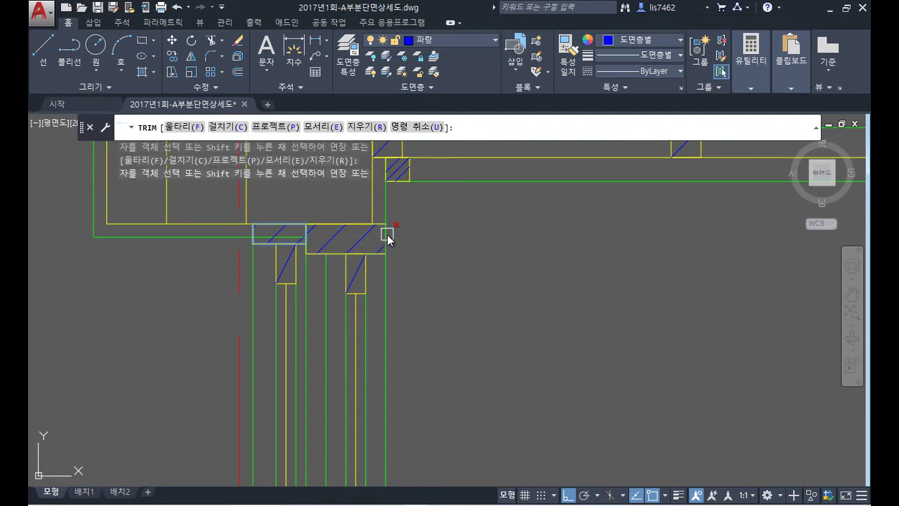
{"action": "scroll", "coordinate": [388, 239], "scroll_direction": "up", "scroll_amount": 4}
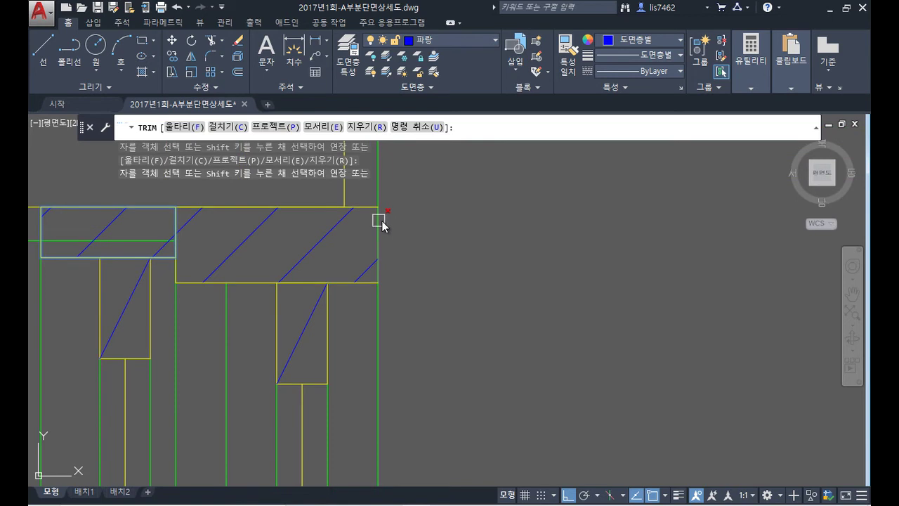
{"action": "left_click", "coordinate": [98, 265]}
{"action": "left_click", "coordinate": [124, 235]}
{"action": "left_click", "coordinate": [295, 237]}
{"action": "key", "text": "Return"}
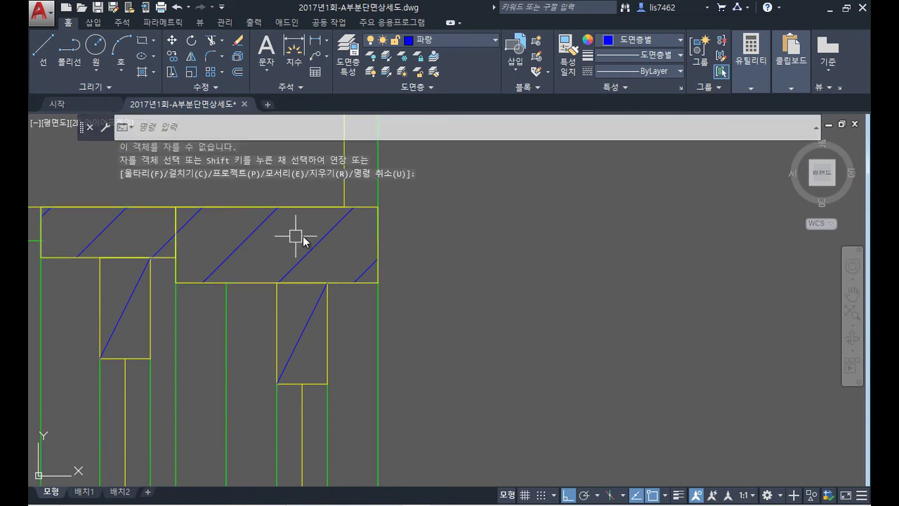
{"action": "left_click", "coordinate": [378, 239]}
{"action": "left_click", "coordinate": [378, 239]}
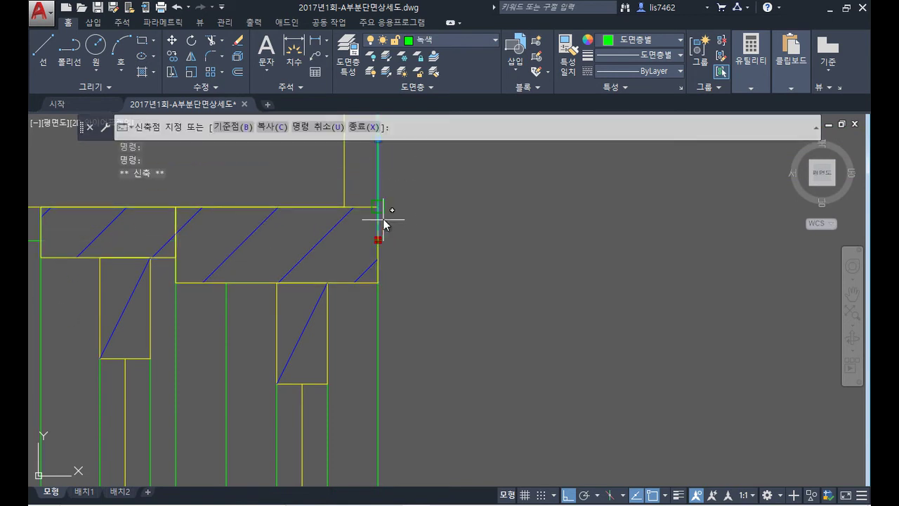
{"action": "key", "text": "Escape"}
- Offset the inner face line of the wall below the window by 20 toward the room
{"action": "scroll", "coordinate": [468, 241], "scroll_direction": "down", "scroll_amount": 2}
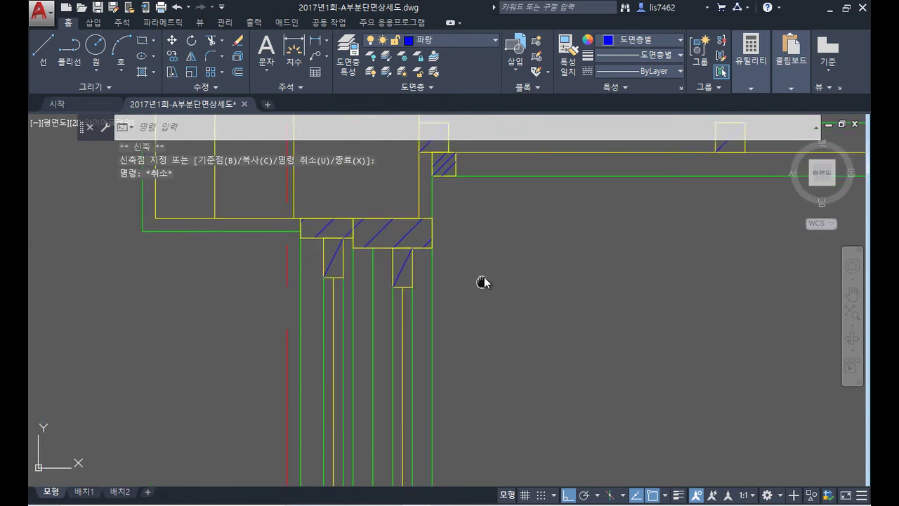
{"action": "scroll", "coordinate": [424, 311], "scroll_direction": "down", "scroll_amount": 3}
{"action": "middle_click_drag", "start_coordinate": [437, 317], "coordinate": [402, 260]}
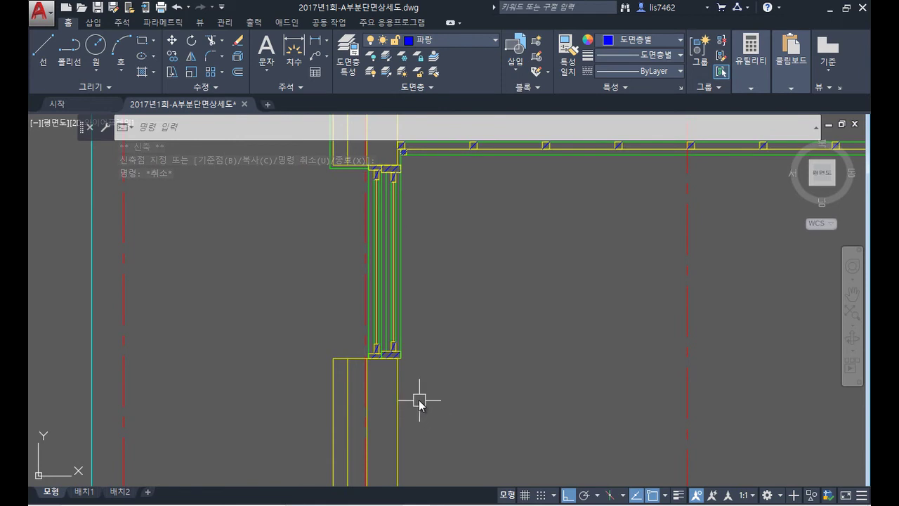
{"action": "scroll", "coordinate": [387, 352], "scroll_direction": "down", "scroll_amount": 2}
{"action": "mouse_move", "coordinate": [428, 345]}
{"action": "middle_mouse_down"}
{"action": "mouse_move", "coordinate": [440, 422]}
{"action": "mouse_move", "coordinate": [345, 237]}
{"action": "mouse_move", "coordinate": [356, 305]}
{"action": "middle_mouse_up"}
{"action": "scroll", "coordinate": [351, 317], "scroll_direction": "up", "scroll_amount": 2}
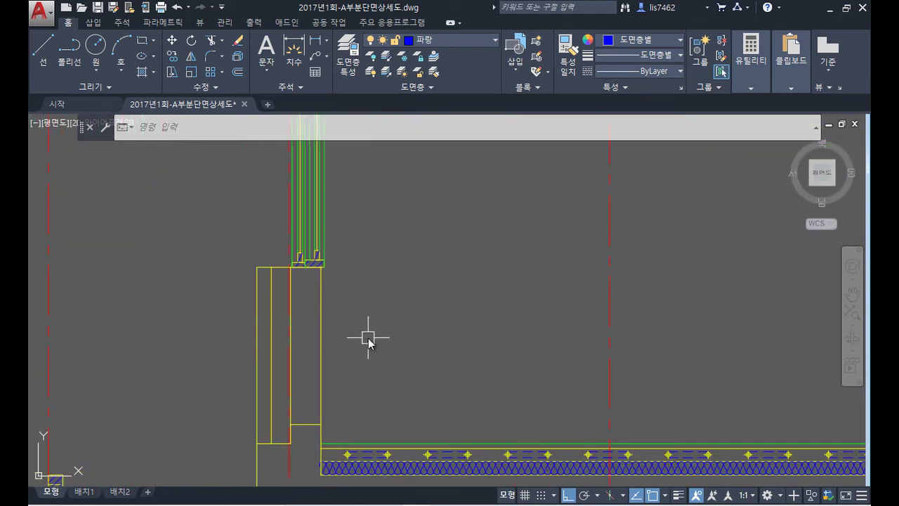
{"action": "type", "text": "o"}
{"action": "key", "text": "Return"}
{"action": "type", "text": "20"}
{"action": "key", "text": "Return"}
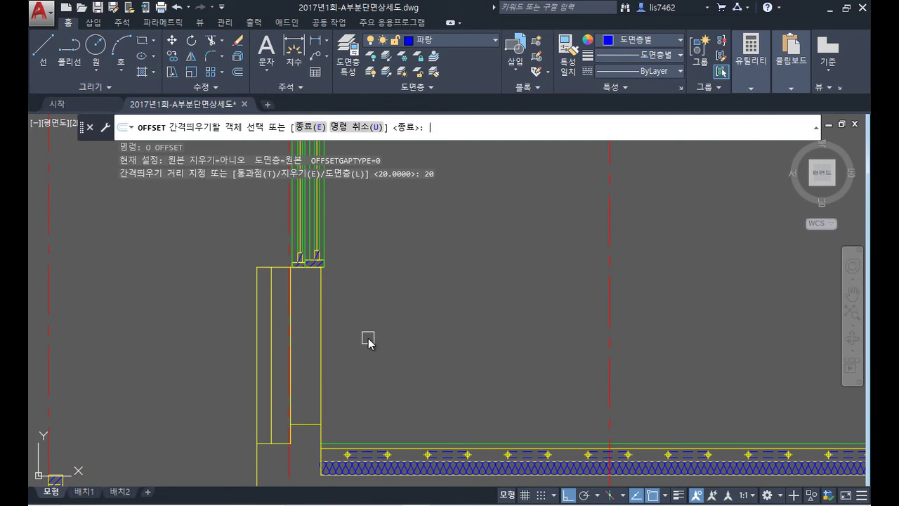
{"action": "left_click", "coordinate": [321, 316]}
{"action": "left_click", "coordinate": [343, 324]}
{"action": "key", "text": "Return"}
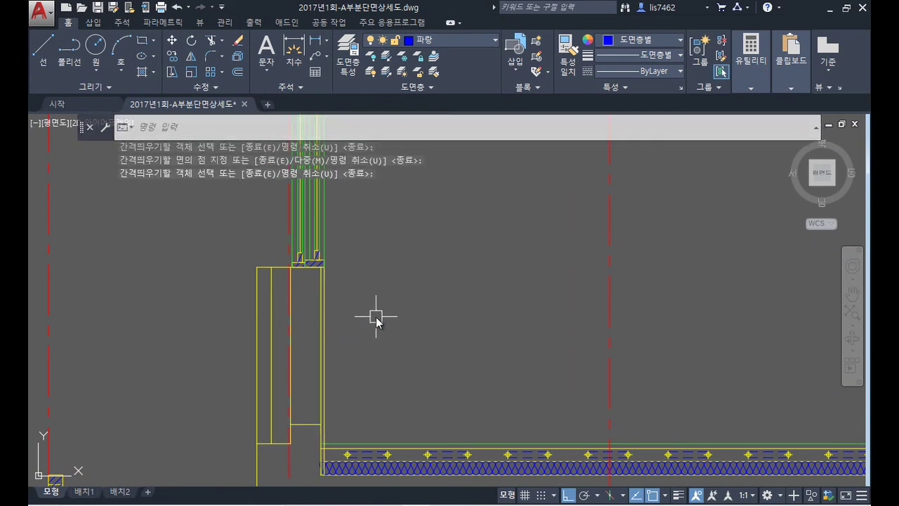
- Match the properties of the offset wall line to the green floor finish line
{"action": "type", "text": "ma"}
{"action": "key", "text": "Return"}
{"action": "left_click", "coordinate": [354, 443]}
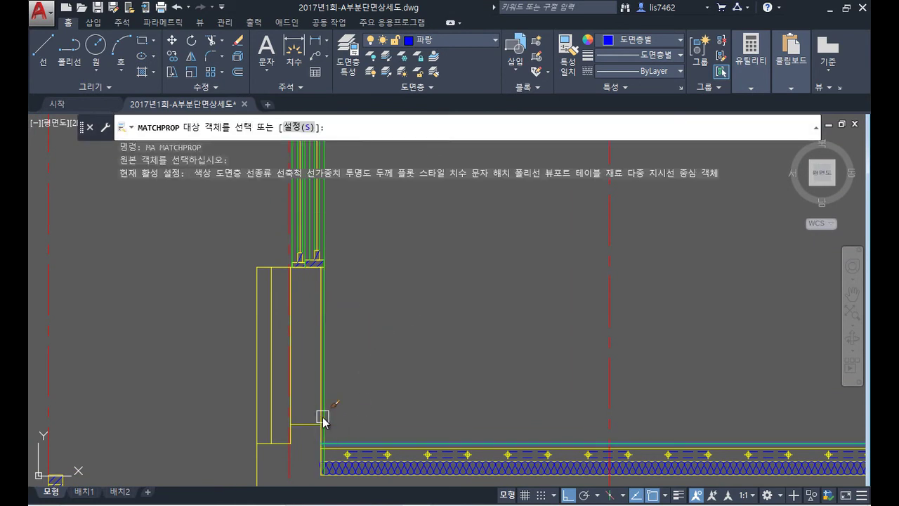
{"action": "left_click", "coordinate": [323, 421]}
{"action": "left_click", "coordinate": [365, 448]}
{"action": "key", "text": "Return"}
- Trim the green wall finish line below the floor finish line
{"action": "type", "text": "tr"}
{"action": "key", "text": "Return"}
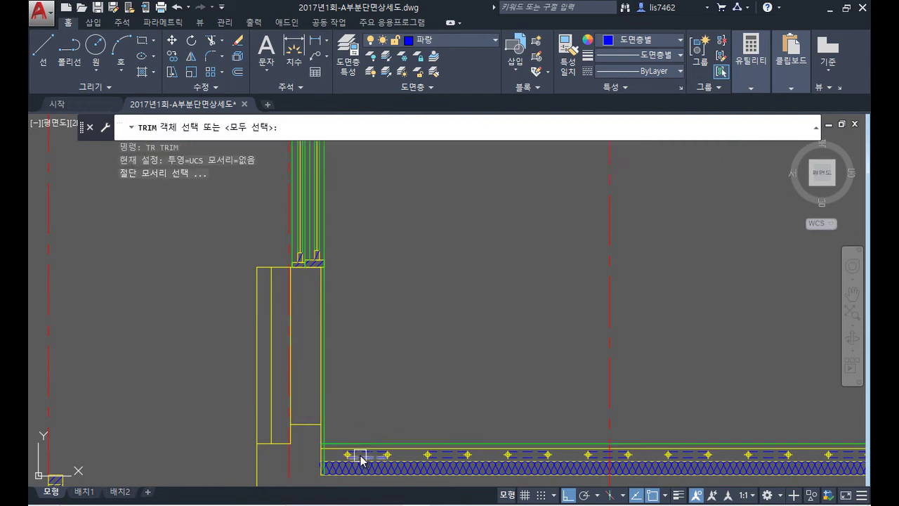
{"action": "scroll", "coordinate": [360, 460], "scroll_direction": "up", "scroll_amount": 4}
{"action": "key", "text": "Return"}
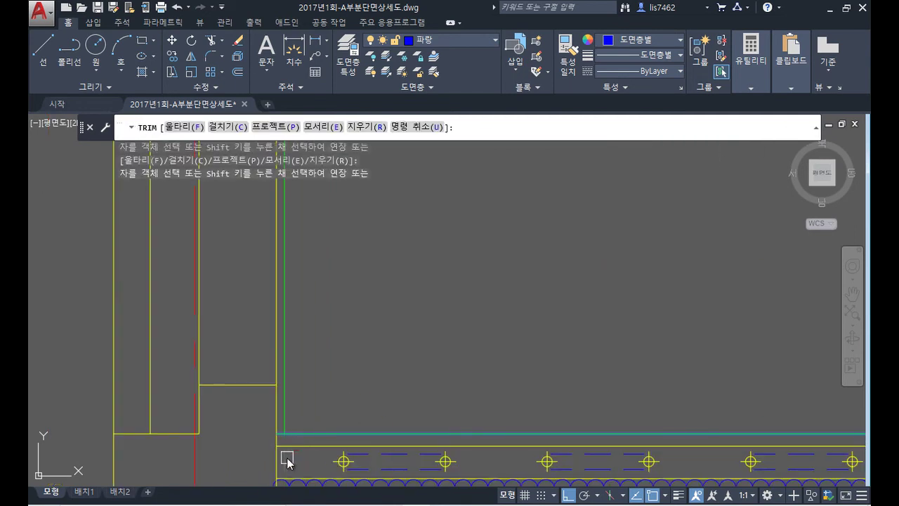
{"action": "key", "text": "Return"}
- Draw a small rectangle between the green and yellow outer corners at the bottom of the wall above the window
{"action": "scroll", "coordinate": [472, 336], "scroll_direction": "down", "scroll_amount": 3}
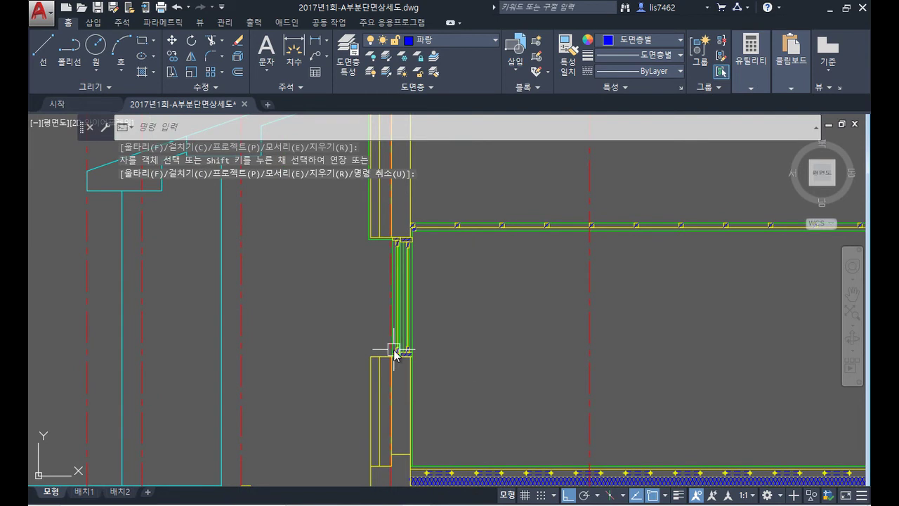
{"action": "scroll", "coordinate": [372, 341], "scroll_direction": "up", "scroll_amount": 2}
{"action": "middle_click_drag", "start_coordinate": [366, 335], "coordinate": [347, 381]}
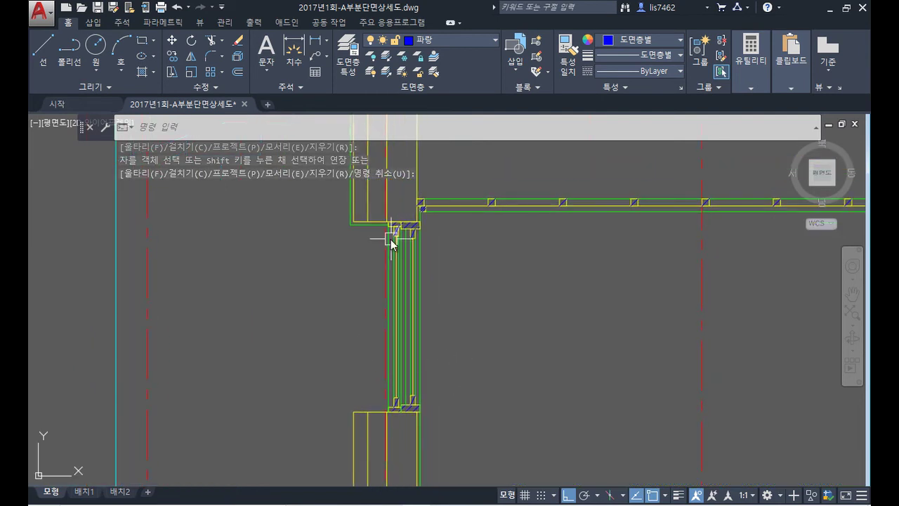
{"action": "scroll", "coordinate": [379, 232], "scroll_direction": "up", "scroll_amount": 2}
{"action": "scroll", "coordinate": [351, 239], "scroll_direction": "up", "scroll_amount": 1}
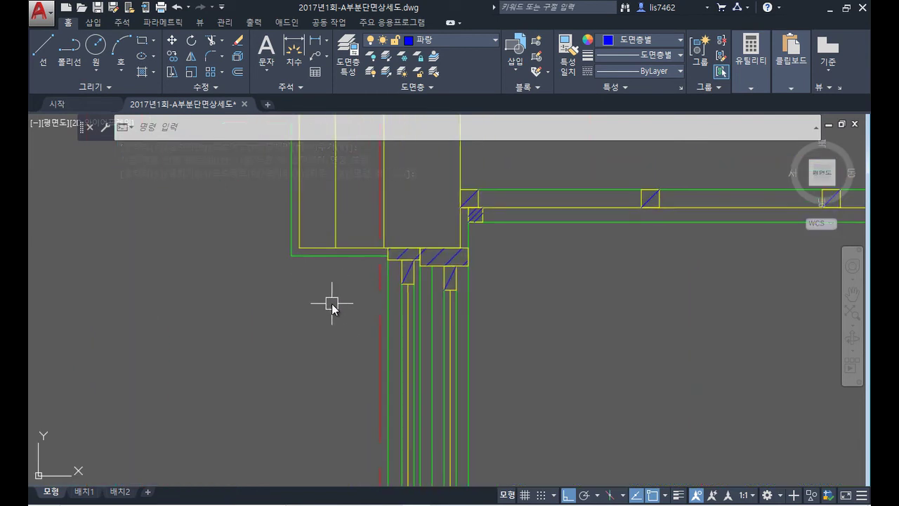
{"action": "type", "text": "rec"}
{"action": "key", "text": "Return"}
{"action": "scroll", "coordinate": [309, 274], "scroll_direction": "up", "scroll_amount": 3}
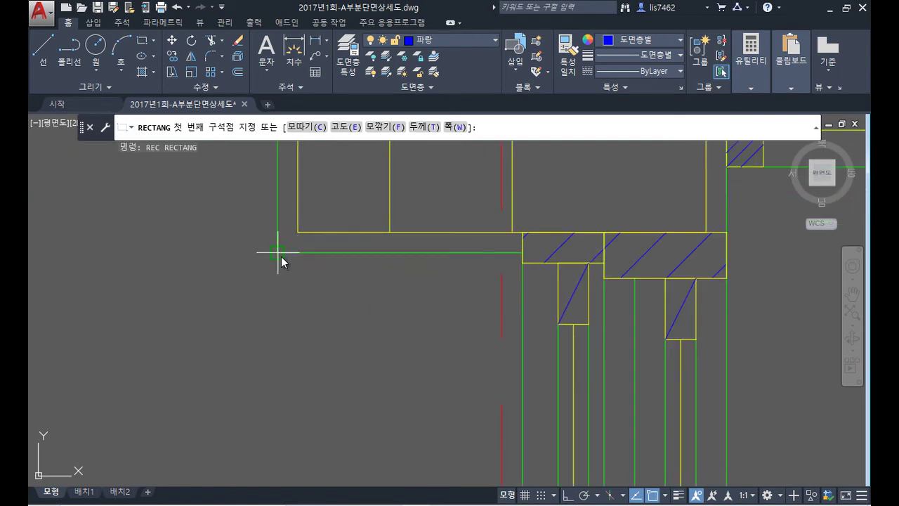
{"action": "left_click", "coordinate": [278, 252]}
{"action": "left_click", "coordinate": [298, 232]}
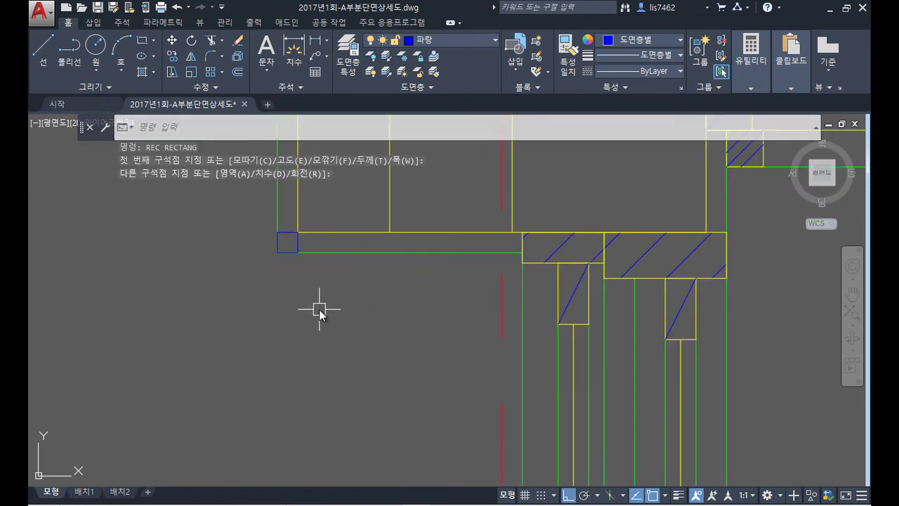
- Match the small rectangle's properties to the green finish line
{"action": "type", "text": "ma"}
{"action": "key", "text": "Return"}
{"action": "left_click", "coordinate": [311, 252]}
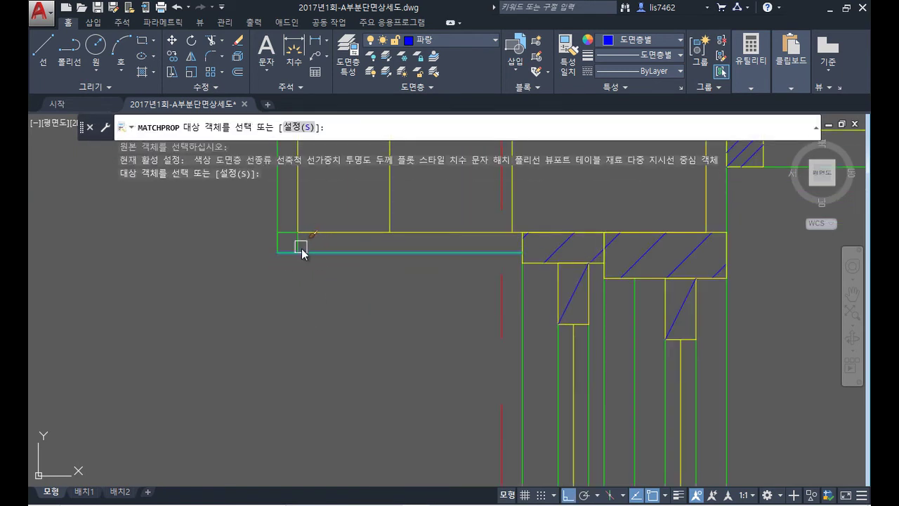
{"action": "left_click", "coordinate": [300, 246]}
{"action": "key", "text": "Return"}
- Move the small square along the underside until its left edge aligns with the next vertical yellow wall line
{"action": "type", "text": "m"}
{"action": "key", "text": "Return"}
{"action": "left_click", "coordinate": [291, 243]}
{"action": "key", "text": "Return"}
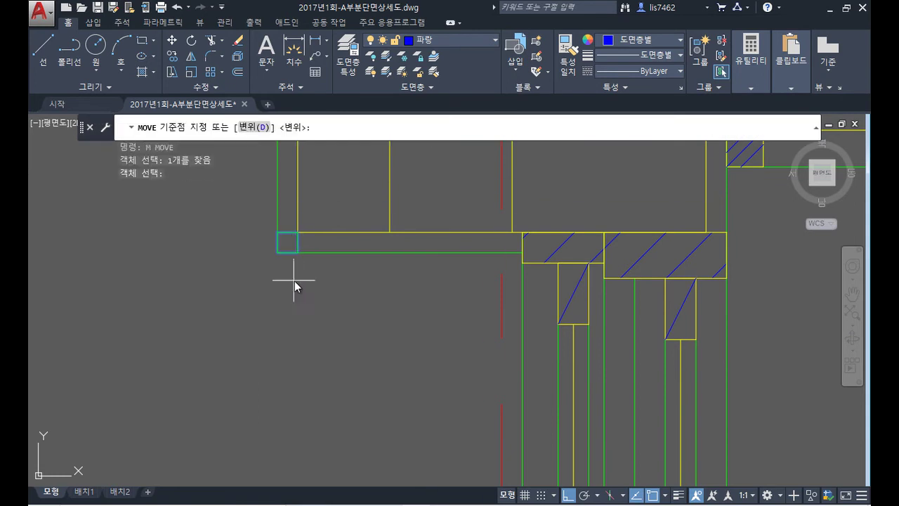
{"action": "left_click", "coordinate": [287, 254]}
{"action": "left_click", "coordinate": [390, 253]}
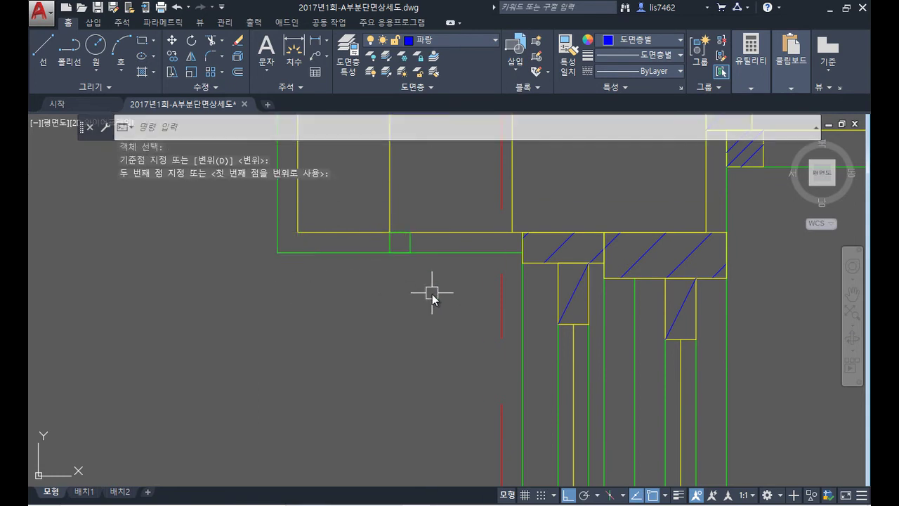
- Trim the lower edge across the small square to open a drip groove in the green finish line
{"action": "type", "text": "tr"}
{"action": "key", "text": "Return"}
{"action": "key", "text": "Return"}
{"action": "left_click", "coordinate": [409, 285]}
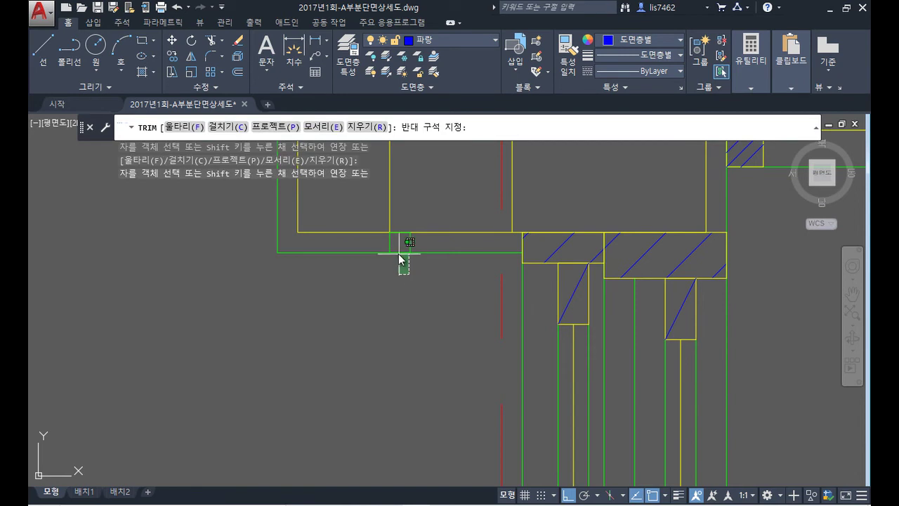
{"action": "left_click", "coordinate": [397, 249]}
{"action": "scroll", "coordinate": [429, 327], "scroll_direction": "down", "scroll_amount": 3}
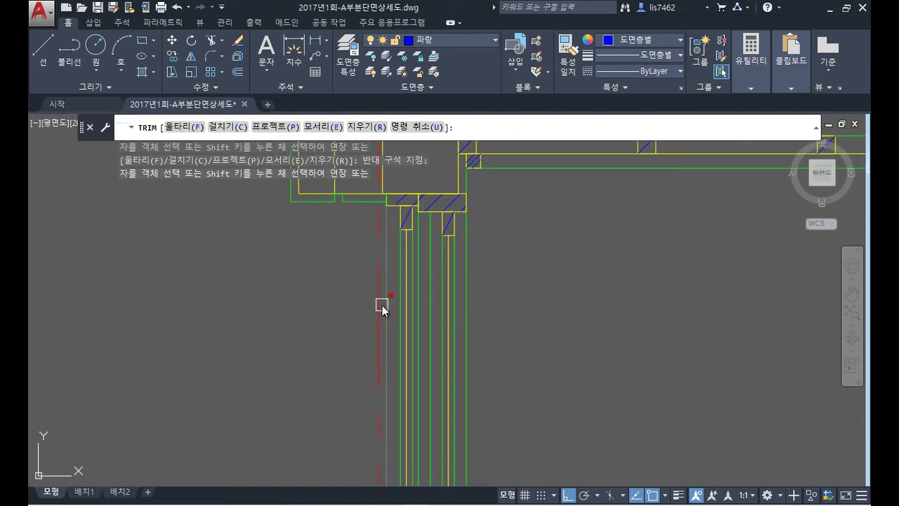
{"action": "key", "text": "Return"}
- Offset the bottom edge of the wall above the window upward by 150
{"action": "scroll", "coordinate": [401, 363], "scroll_direction": "down", "scroll_amount": 1}
{"action": "middle_click_drag", "start_coordinate": [344, 414], "coordinate": [358, 491]}
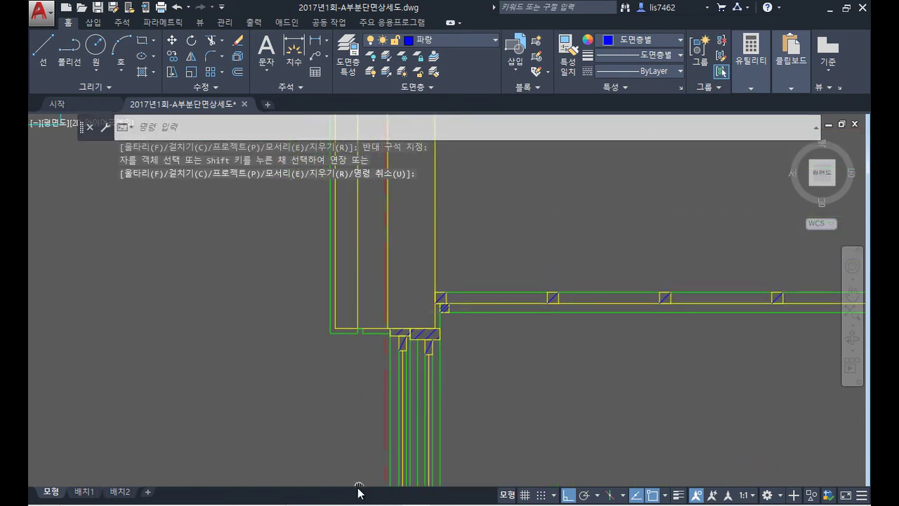
{"action": "scroll", "coordinate": [417, 311], "scroll_direction": "up", "scroll_amount": 2}
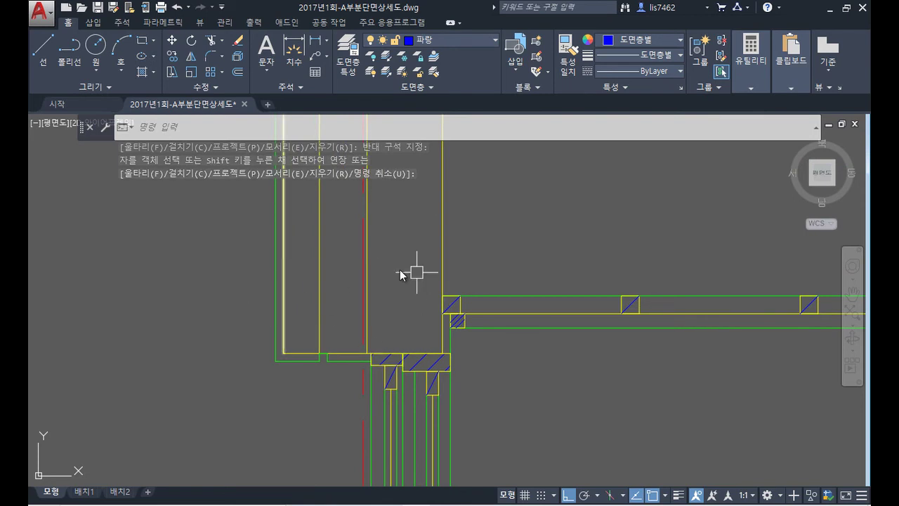
{"action": "type", "text": "o"}
{"action": "key", "text": "Return"}
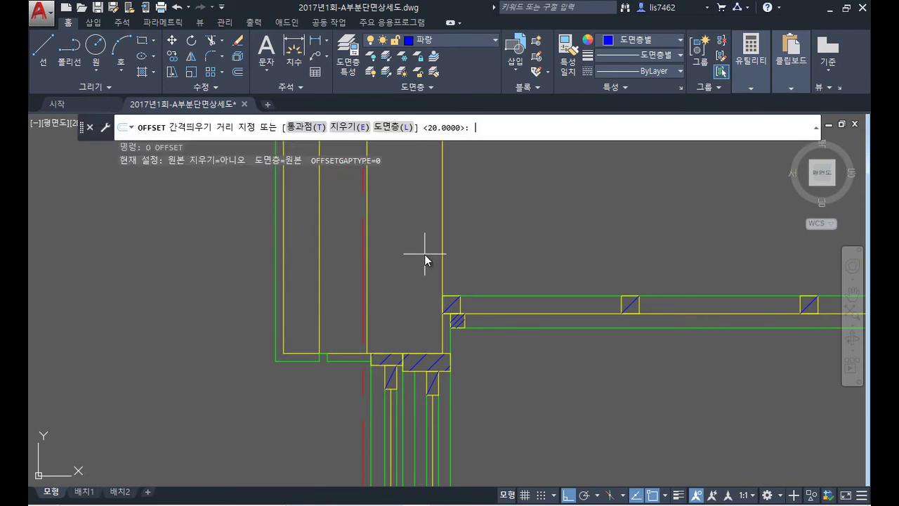
{"action": "key", "text": "Return"}
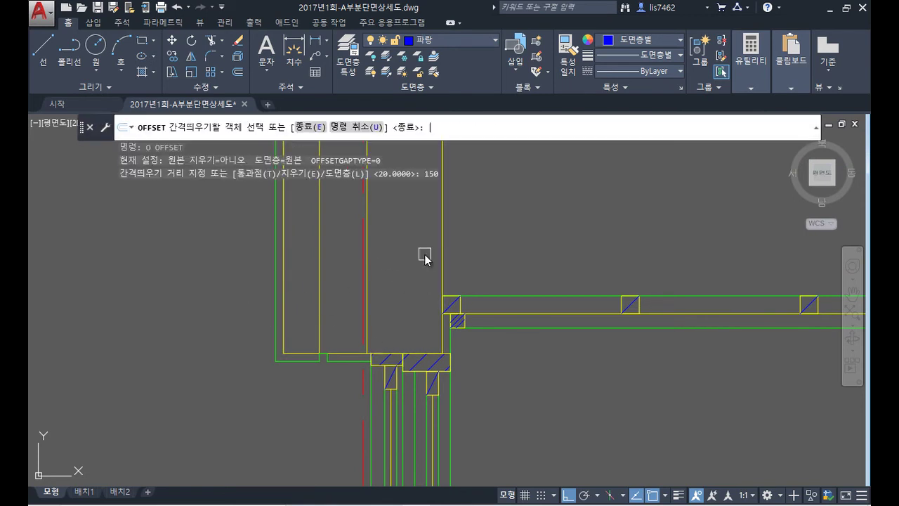
{"action": "left_click", "coordinate": [355, 352]}
{"action": "left_click", "coordinate": [355, 306]}
{"action": "key", "text": "Return"}
- Trim the inner vertical lines below the offset line, and the offset line on the room side of the wall, to form the lintel outline
{"action": "type", "text": "tr"}
{"action": "key", "text": "Return"}
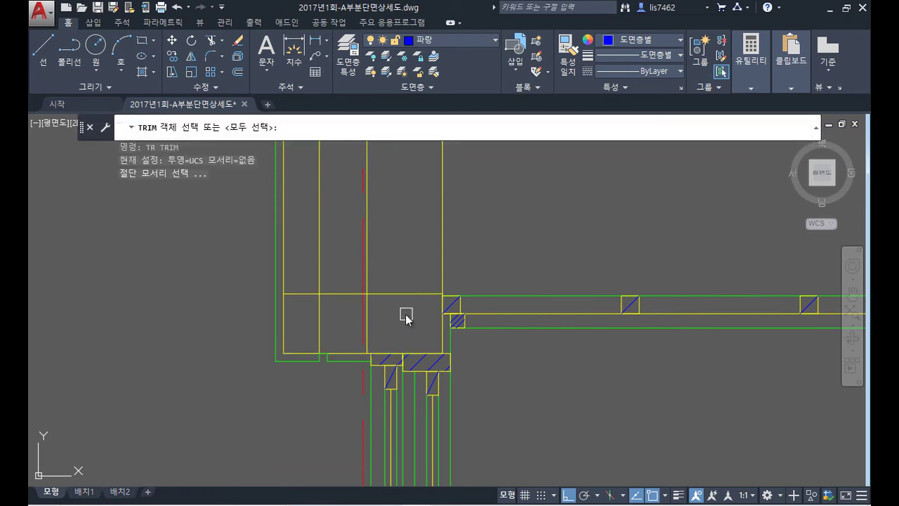
{"action": "left_click", "coordinate": [385, 294]}
{"action": "left_click", "coordinate": [368, 275]}
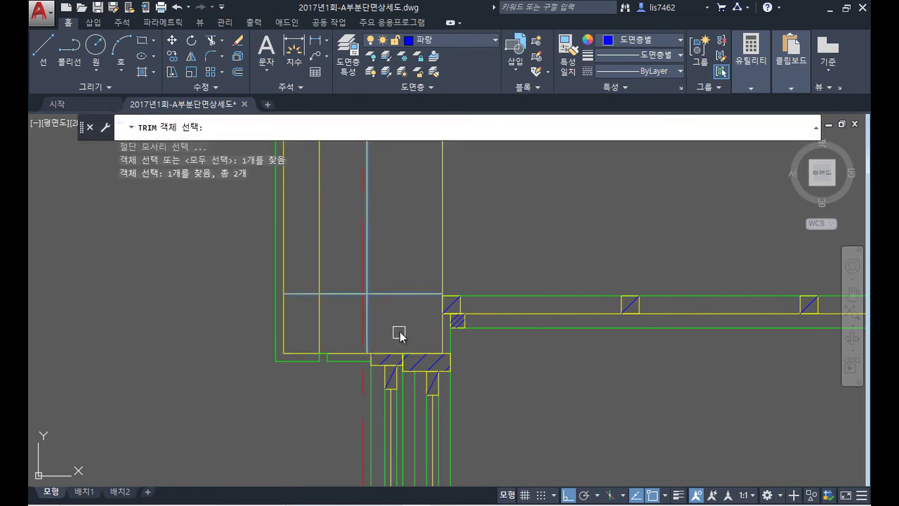
{"action": "key", "text": "Return"}
{"action": "left_click", "coordinate": [366, 314]}
{"action": "left_click", "coordinate": [392, 293]}
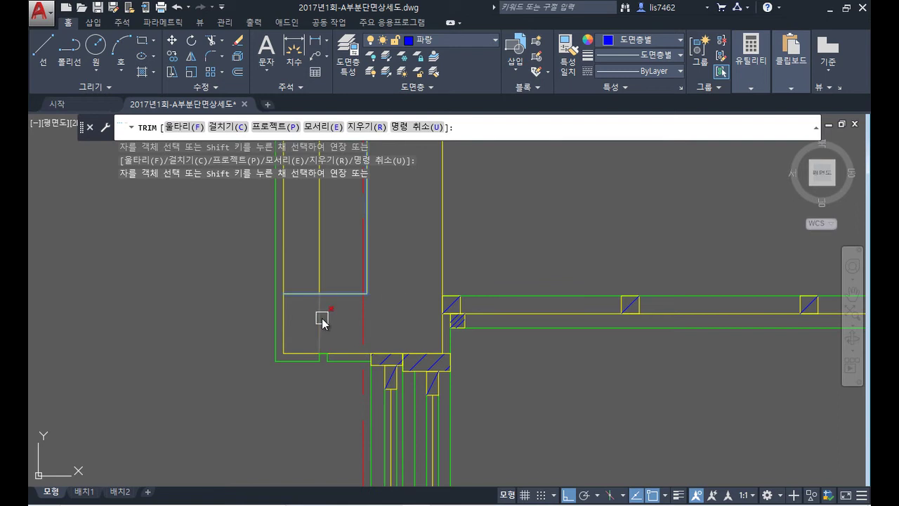
{"action": "key", "text": "Return"}
- Offset the top edge of the wall below the window downward by 120
{"action": "scroll", "coordinate": [427, 305], "scroll_direction": "down", "scroll_amount": 5}
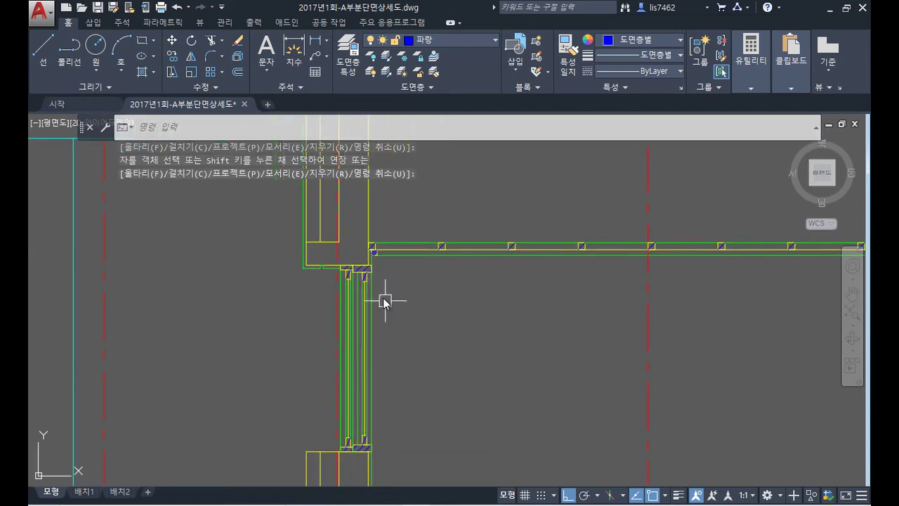
{"action": "mouse_move", "coordinate": [382, 426]}
{"action": "middle_mouse_down"}
{"action": "mouse_move", "coordinate": [370, 393]}
{"action": "mouse_move", "coordinate": [377, 317]}
{"action": "middle_mouse_up"}
{"action": "scroll", "coordinate": [415, 417], "scroll_direction": "down", "scroll_amount": 2}
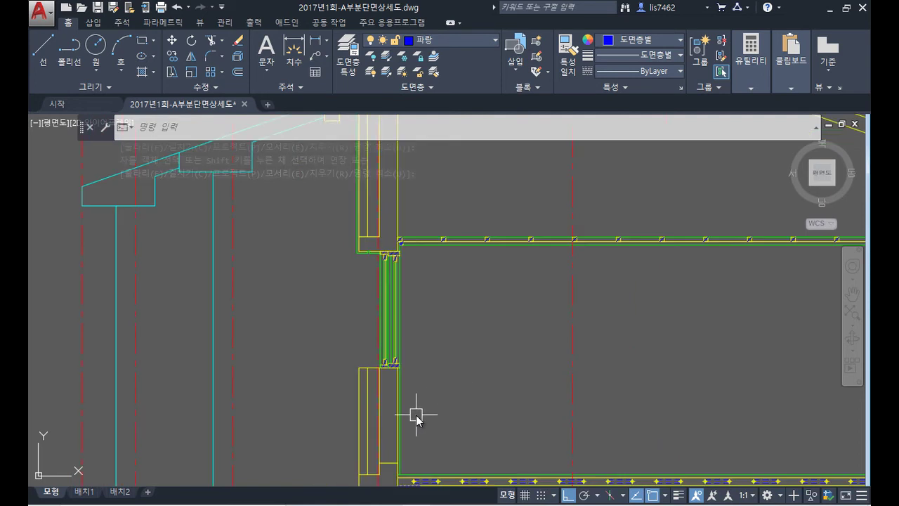
{"action": "scroll", "coordinate": [373, 351], "scroll_direction": "up", "scroll_amount": 1}
{"action": "scroll", "coordinate": [327, 309], "scroll_direction": "up", "scroll_amount": 1}
{"action": "scroll", "coordinate": [327, 321], "scroll_direction": "up", "scroll_amount": 2}
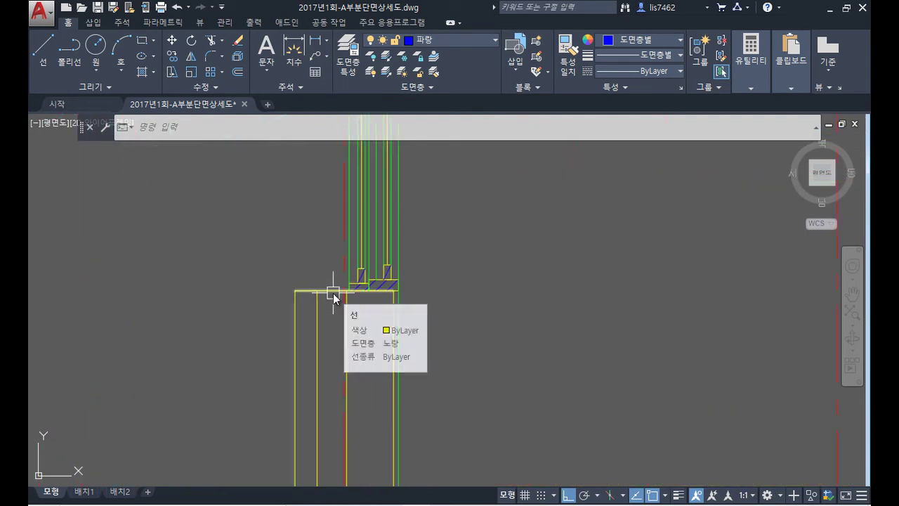
{"action": "type", "text": "o"}
{"action": "key", "text": "Return"}
{"action": "type", "text": "120"}
{"action": "key", "text": "Return"}
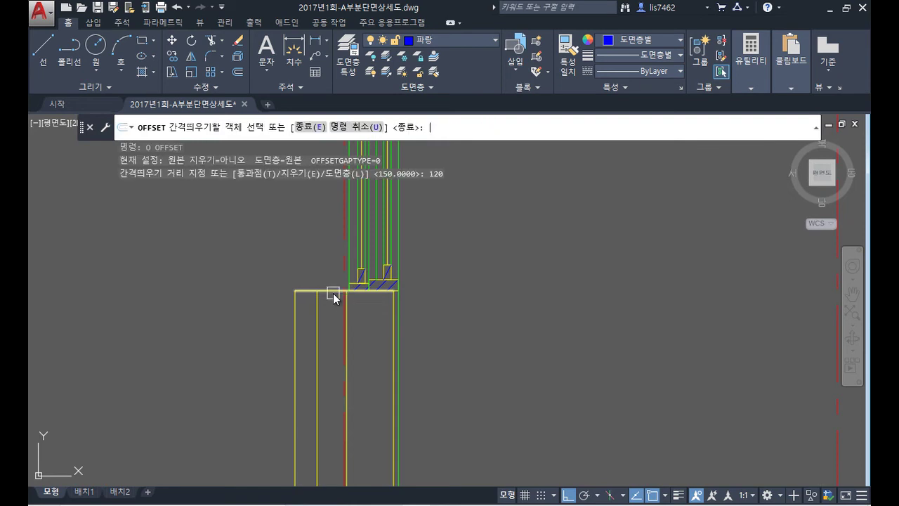
{"action": "left_click", "coordinate": [333, 292]}
{"action": "left_click", "coordinate": [332, 344]}
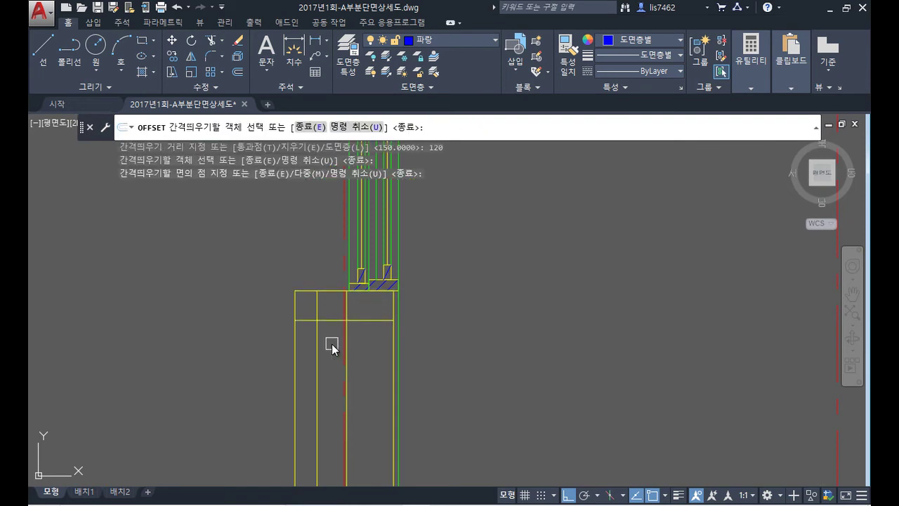
{"action": "key", "text": "Return"}
- Trim the wall top below the window into a step, removing the outer part above the offset line and the offset line's room-side part
{"action": "type", "text": "tr"}
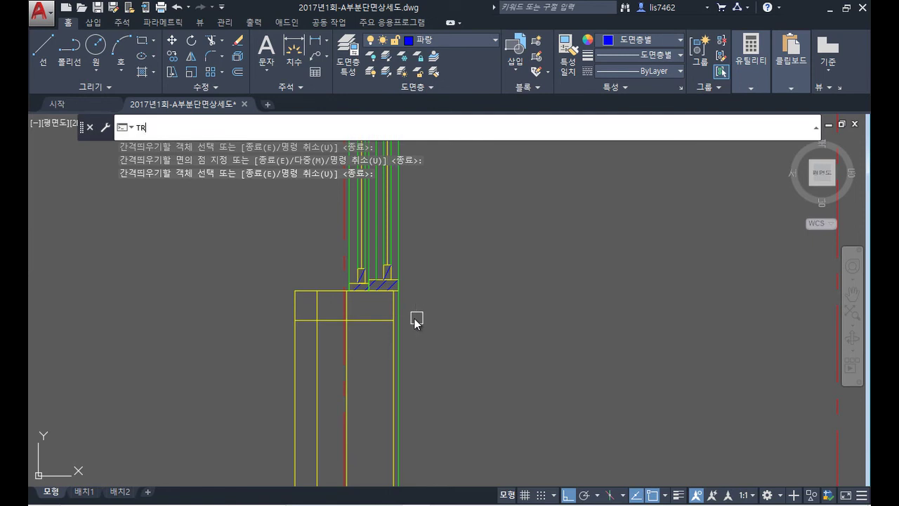
{"action": "key", "text": "Return"}
{"action": "left_click", "coordinate": [347, 313]}
{"action": "left_click", "coordinate": [329, 322]}
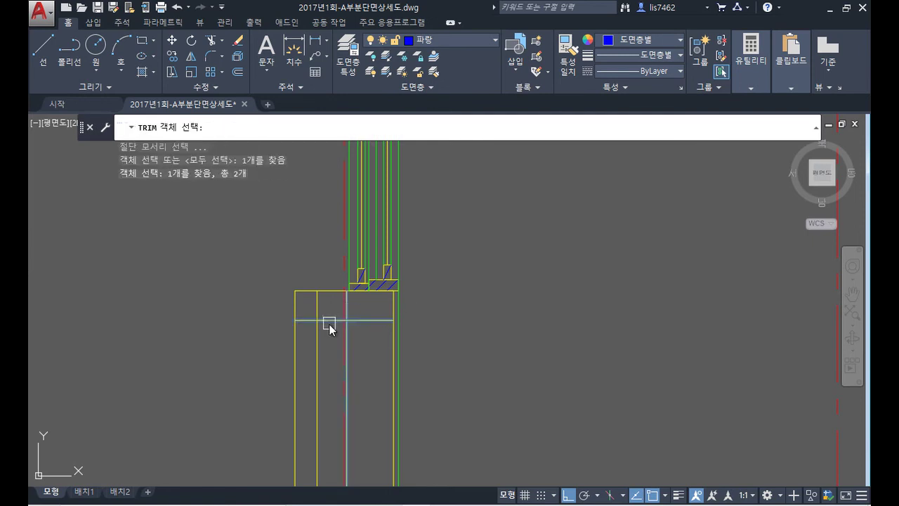
{"action": "key", "text": "Return"}
{"action": "left_click", "coordinate": [357, 320]}
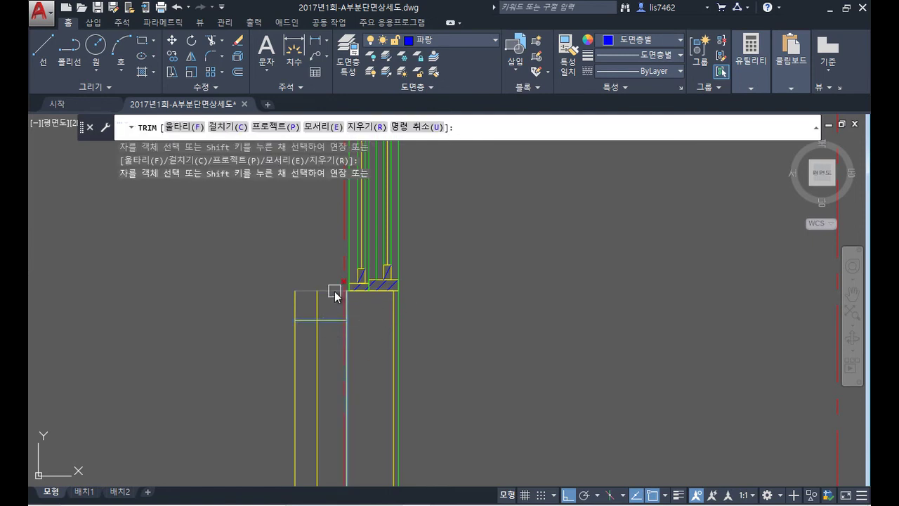
{"action": "key", "text": "Return"}
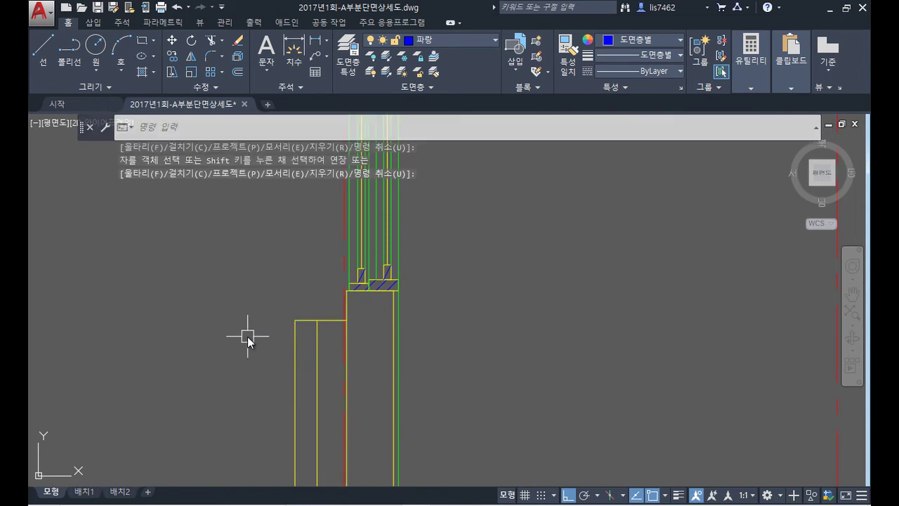
- Offset the top edge of the lowered outer wall downward by 60 twice
{"action": "scroll", "coordinate": [256, 307], "scroll_direction": "up", "scroll_amount": 3}
{"action": "middle_click_drag", "start_coordinate": [260, 311], "coordinate": [128, 269]}
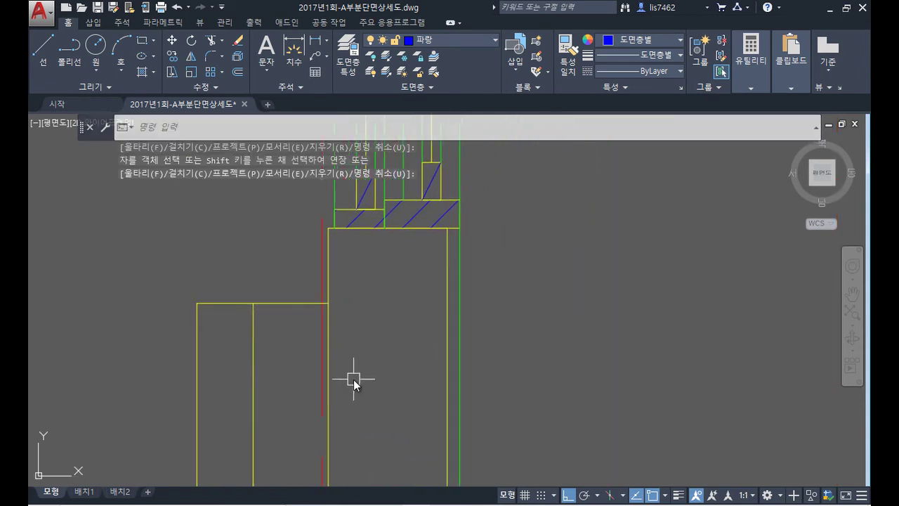
{"action": "scroll", "coordinate": [322, 373], "scroll_direction": "down", "scroll_amount": 2}
{"action": "type", "text": "o"}
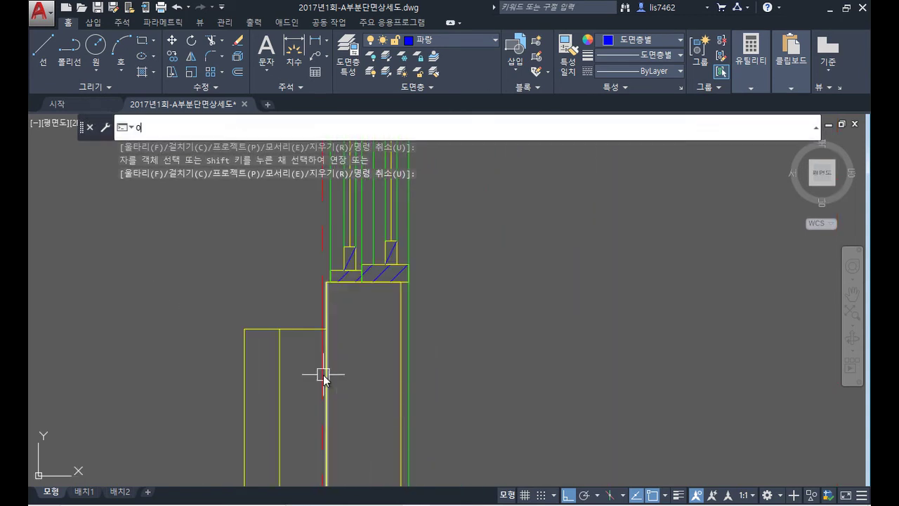
{"action": "key", "text": "Return"}
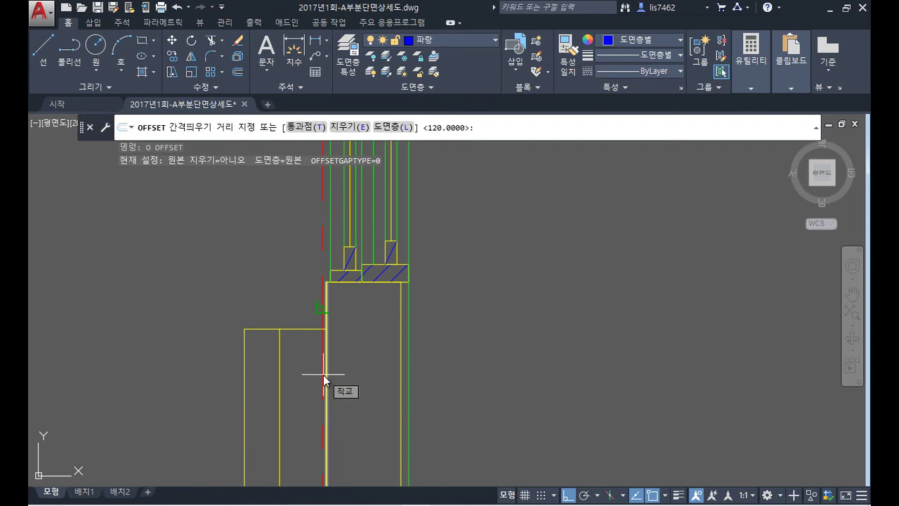
{"action": "type", "text": "60"}
{"action": "key", "text": "Return"}
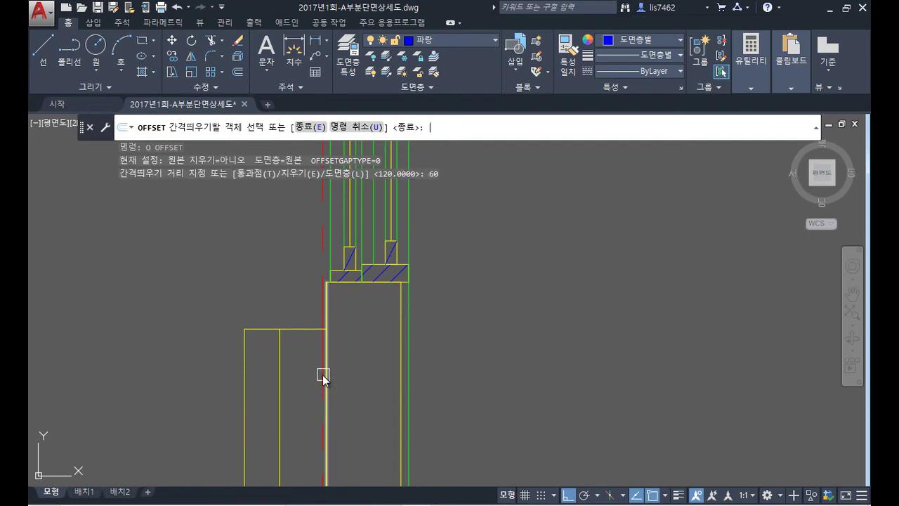
{"action": "left_click", "coordinate": [296, 329]}
{"action": "left_click", "coordinate": [300, 360]}
{"action": "left_click", "coordinate": [305, 352]}
{"action": "left_click", "coordinate": [305, 360]}
{"action": "key", "text": "Return"}
- Trim the inner vertical line out of the two 60-high courses at the top of the outer wall
{"action": "type", "text": "tr"}
{"action": "key", "text": "Return"}
{"action": "key", "text": "Return"}
{"action": "left_click", "coordinate": [279, 344]}
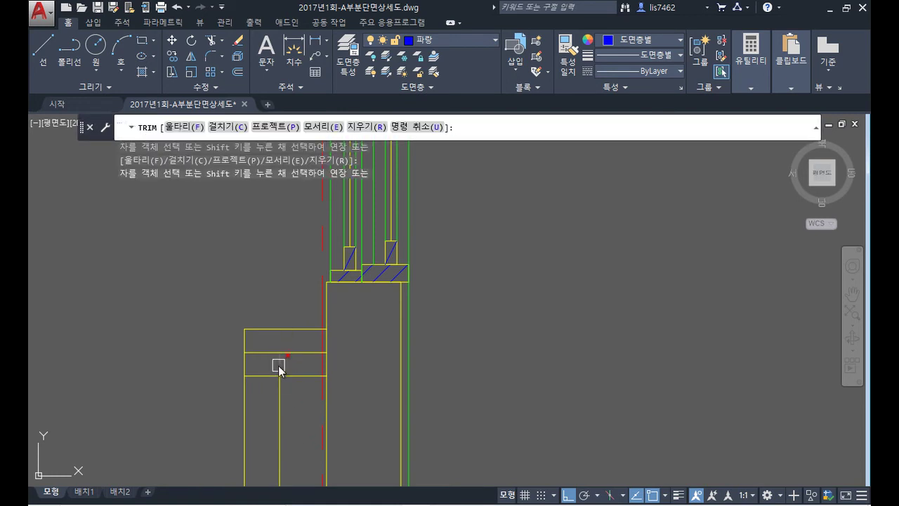
{"action": "left_click", "coordinate": [279, 367]}
{"action": "key", "text": "Return"}
{"action": "scroll", "coordinate": [420, 403], "scroll_direction": "down", "scroll_amount": 2}
{"action": "middle_click_drag", "start_coordinate": [412, 403], "coordinate": [328, 353]}
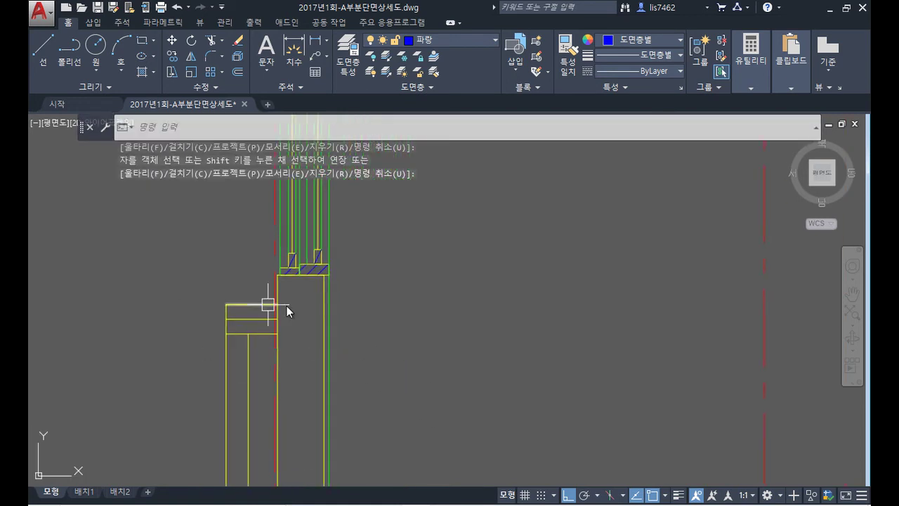
{"action": "scroll", "coordinate": [293, 327], "scroll_direction": "up", "scroll_amount": 2}
{"action": "scroll", "coordinate": [316, 322], "scroll_direction": "up", "scroll_amount": 2}
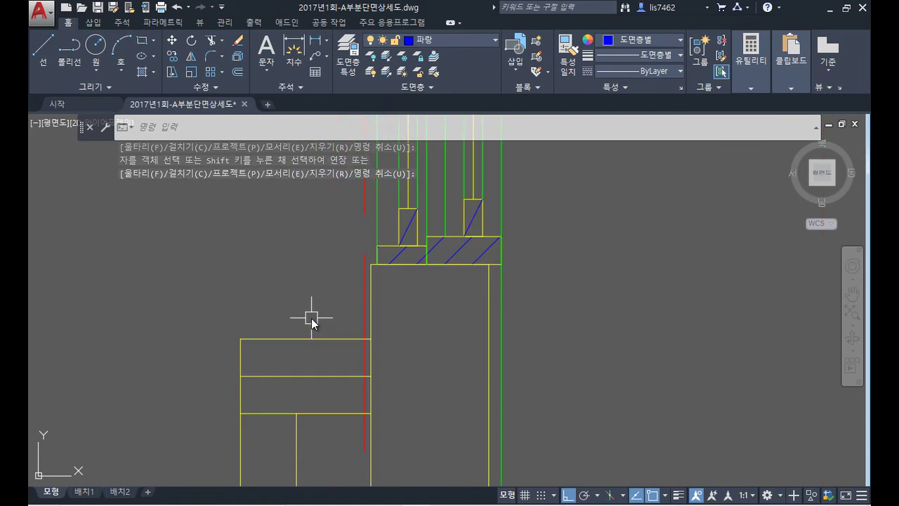
{"action": "type", "text": "rec"}
{"action": "key", "text": "Return"}
{"action": "left_click", "coordinate": [160, 297]}
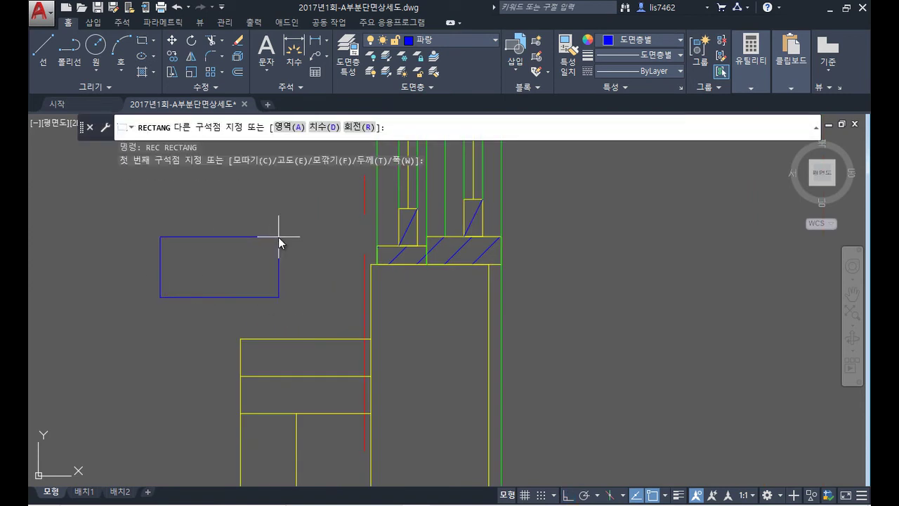
{"action": "key", "text": "Escape"}
- Make 노랑 the current layer and draw a 190 by 90 rectangle in the empty area outside the window sill
{"action": "left_click", "coordinate": [449, 38]}
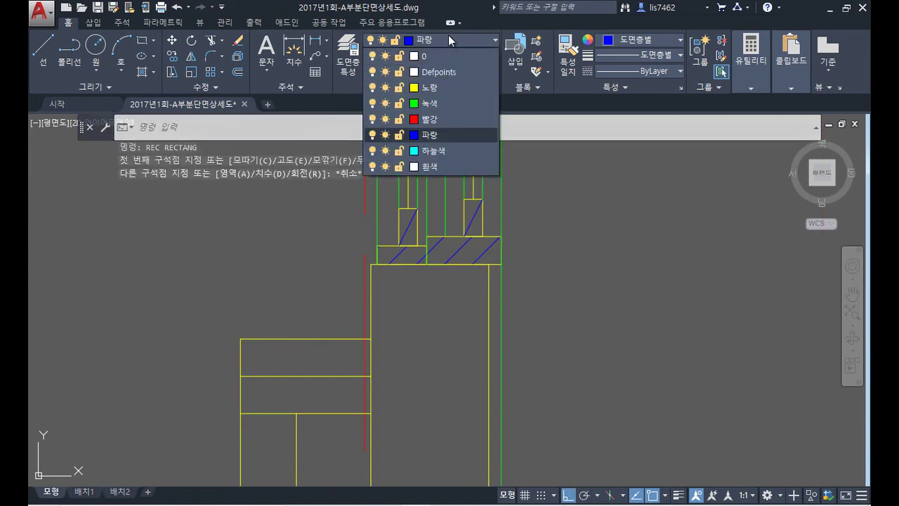
{"action": "left_click", "coordinate": [446, 87]}
{"action": "type", "text": "rec"}
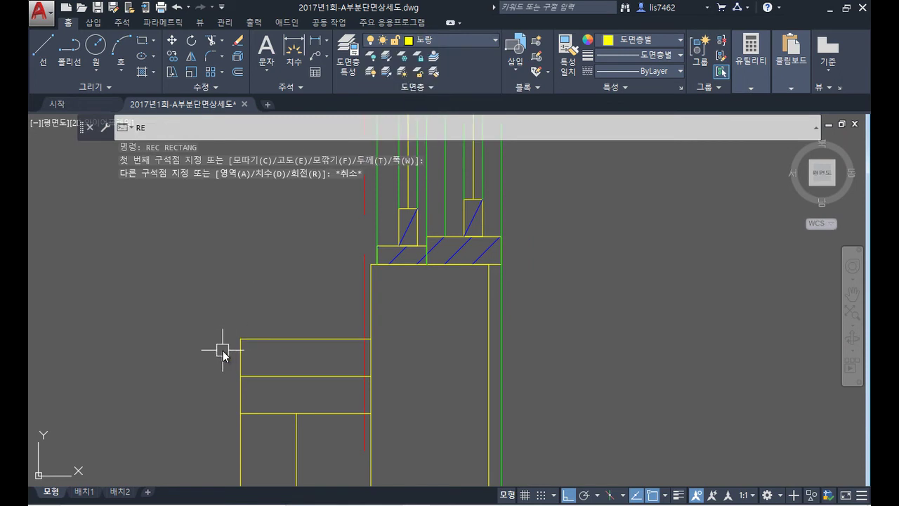
{"action": "key", "text": "Return"}
{"action": "left_click", "coordinate": [188, 315]}
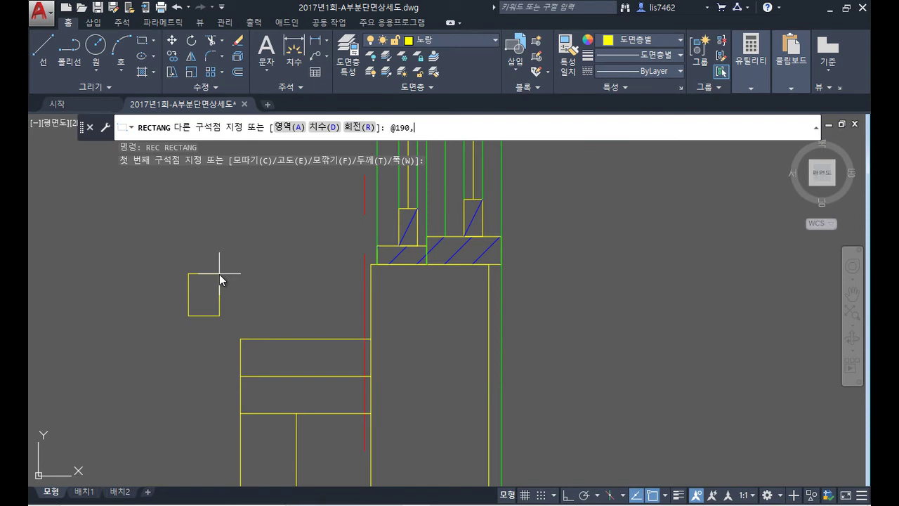
{"action": "type", "text": "@190,90"}
{"action": "key", "text": "Return"}
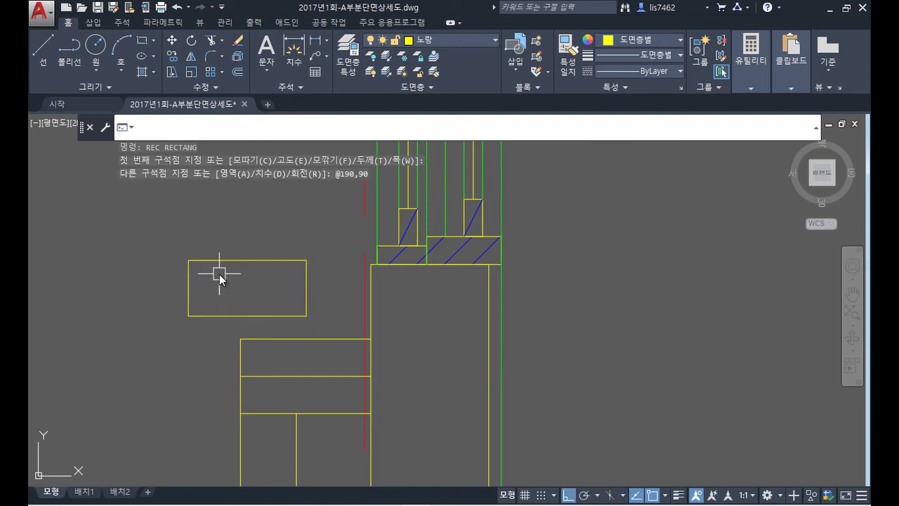
- Draw a diagonal across the 190 by 90 rectangle and match its properties to the blue line in the window frame
{"action": "type", "text": "l"}
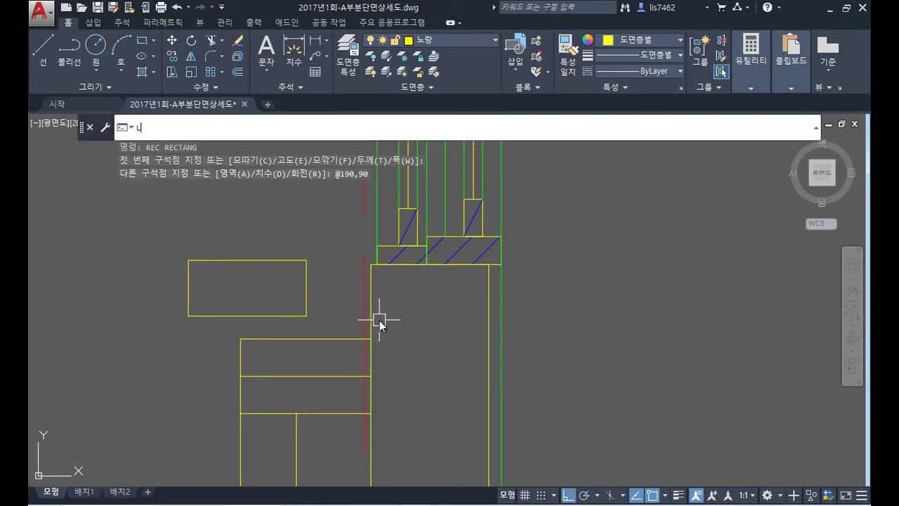
{"action": "key", "text": "Return"}
{"action": "left_click", "coordinate": [307, 261]}
{"action": "left_click", "coordinate": [188, 316]}
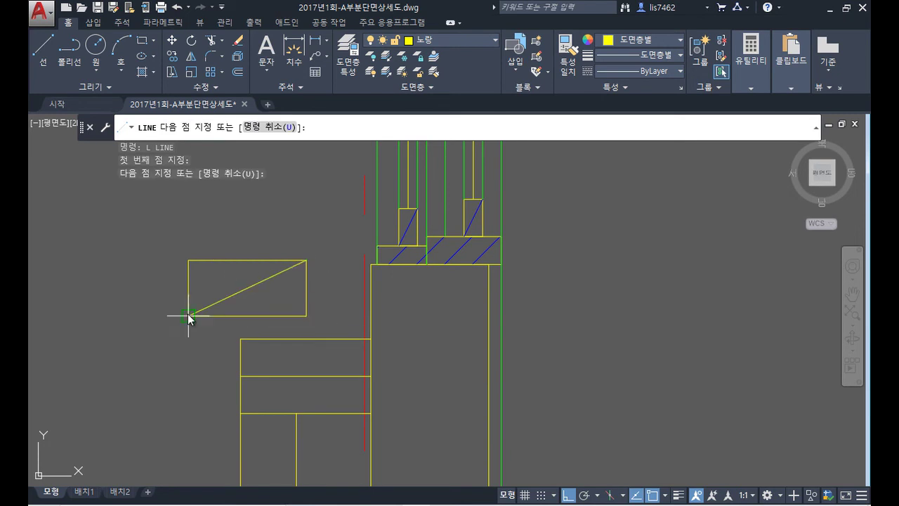
{"action": "key", "text": "Return"}
{"action": "type", "text": "ma"}
{"action": "key", "text": "Return"}
{"action": "left_click", "coordinate": [408, 227]}
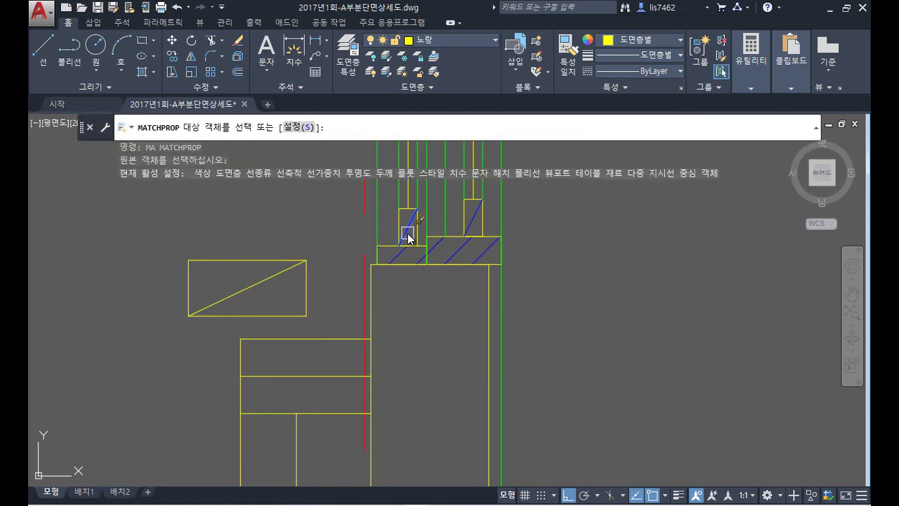
{"action": "left_click", "coordinate": [274, 276]}
{"action": "key", "text": "Return"}
- Rotate the rectangle and its diagonal by 15 degrees about the rectangle's lower-left corner
{"action": "type", "text": "ro"}
{"action": "key", "text": "Return"}
{"action": "left_click", "coordinate": [320, 314]}
{"action": "left_click", "coordinate": [183, 263]}
{"action": "key", "text": "Return"}
{"action": "left_click", "coordinate": [188, 315]}
{"action": "type", "text": "1"}
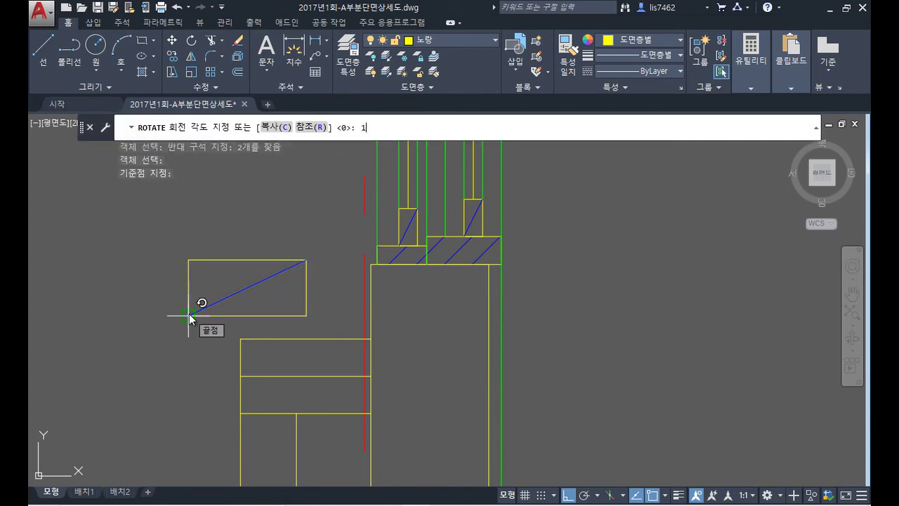
{"action": "type", "text": "5"}
{"action": "key", "text": "Return"}
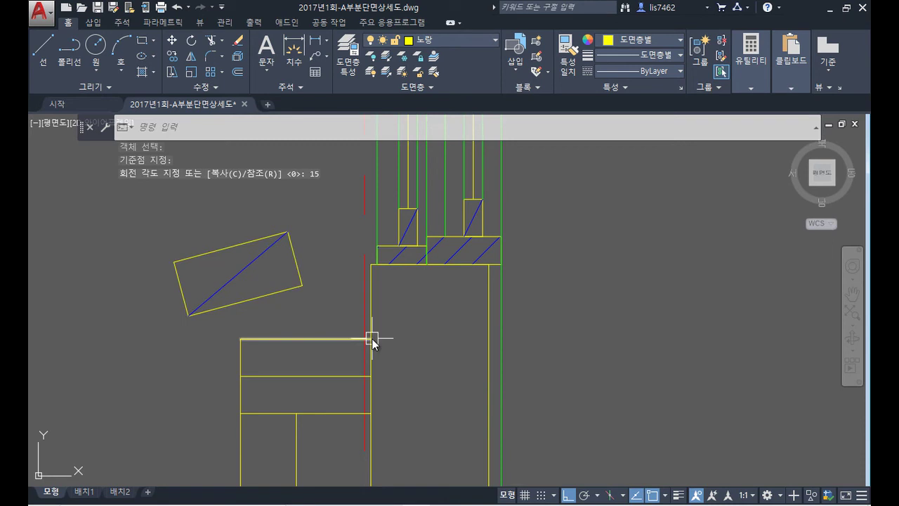
- Draw a horizontal guide line outward from the outer top corner of the wall directly below the window frame, extending past the rotated rectangle
{"action": "type", "text": "l"}
{"action": "key", "text": "Return"}
{"action": "left_click", "coordinate": [370, 265]}
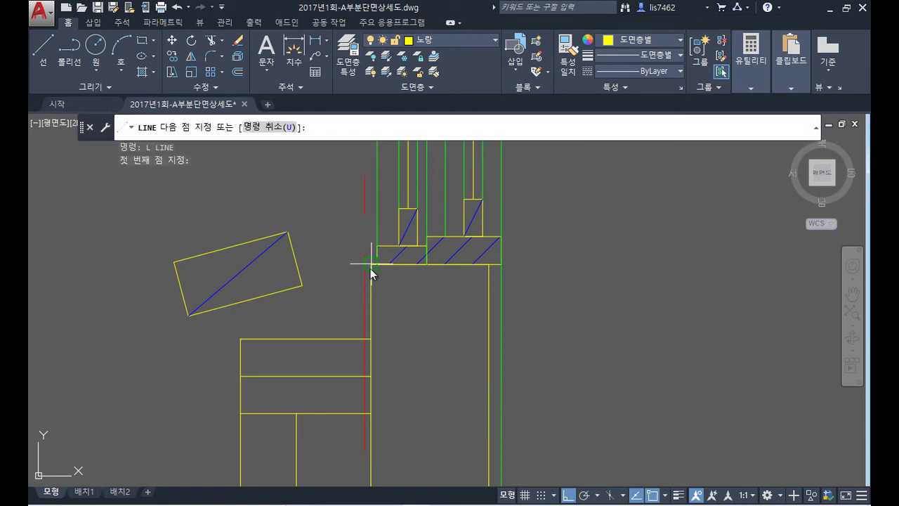
{"action": "left_click", "coordinate": [138, 325]}
{"action": "key", "text": "Return"}
- Move the rotated brick and its diagonal straight down until its upper corner nearest the wall sits on the horizontal guide line
{"action": "type", "text": "m"}
{"action": "key", "text": "Return"}
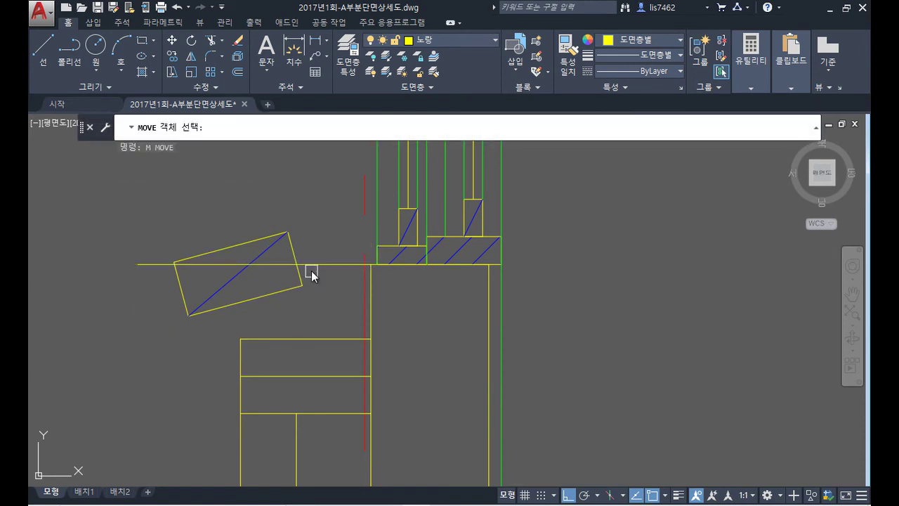
{"action": "left_click", "coordinate": [279, 325]}
{"action": "left_click", "coordinate": [188, 283]}
{"action": "key", "text": "Return"}
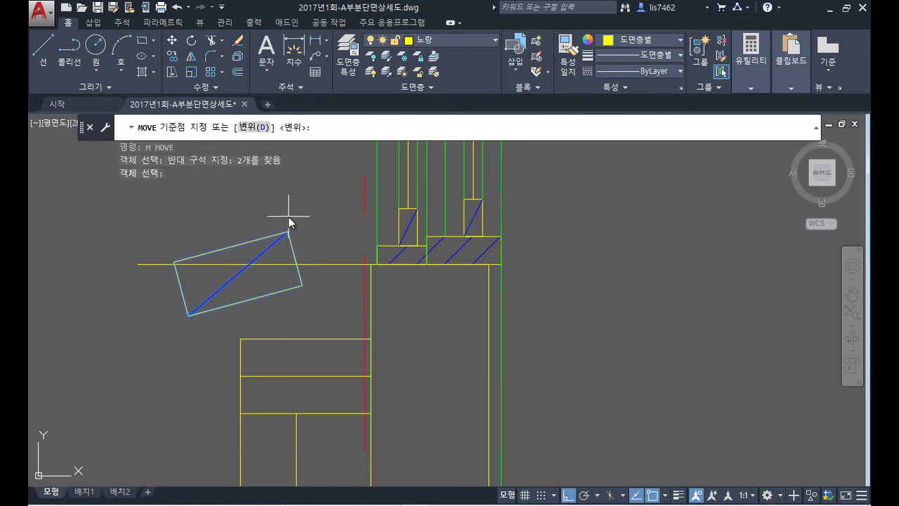
{"action": "left_click", "coordinate": [286, 232]}
{"action": "left_click", "coordinate": [288, 264]}
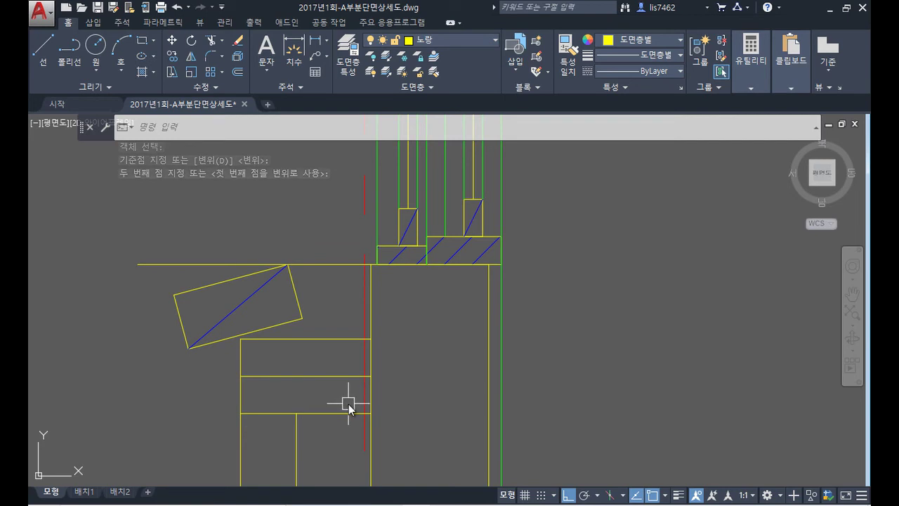
- Draw a 45 by 45 square in the corner between the top brick course and the wall's outer face
{"action": "type", "text": "rec"}
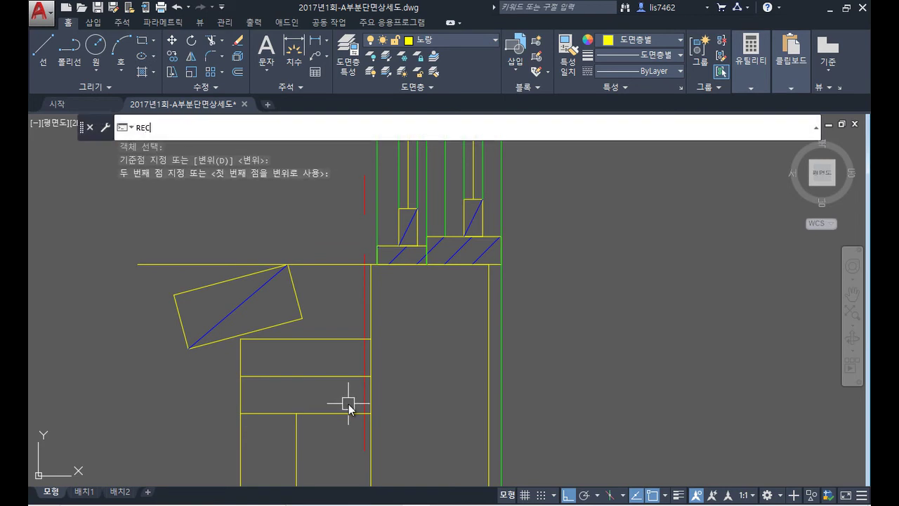
{"action": "key", "text": "Return"}
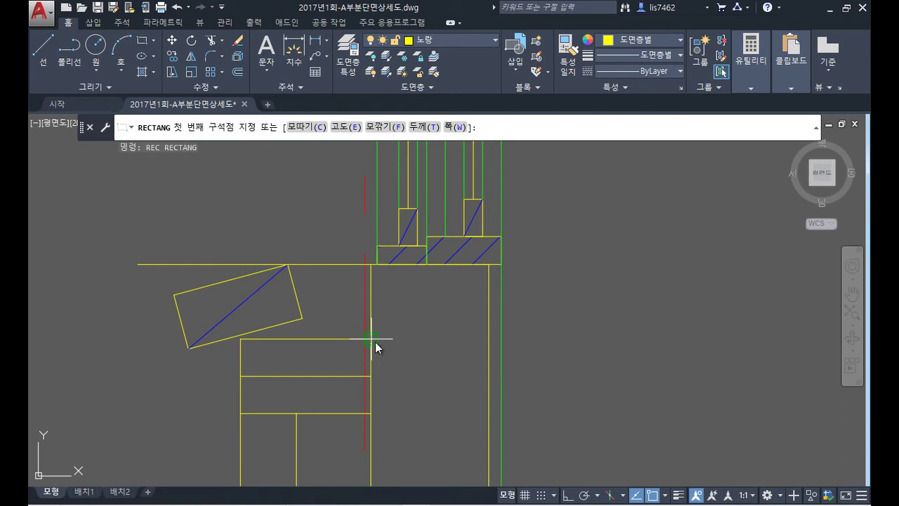
{"action": "left_click", "coordinate": [370, 340]}
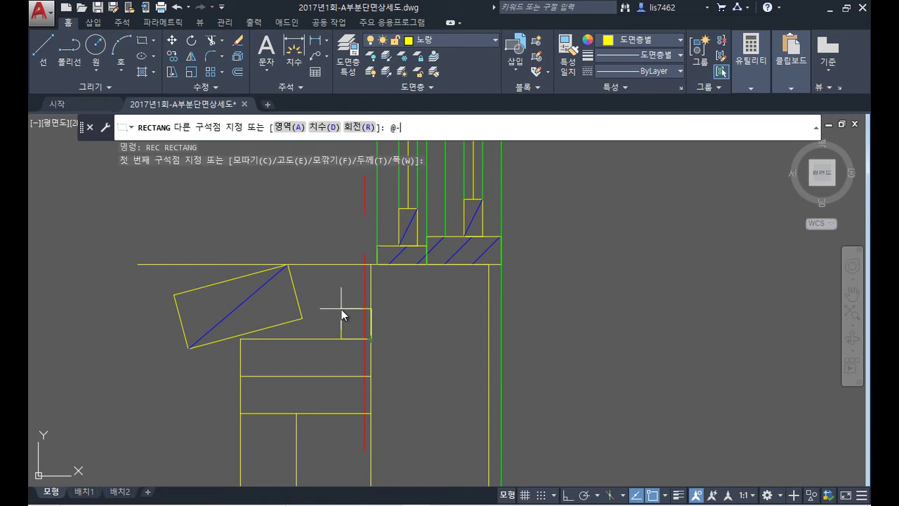
{"action": "type", "text": "@-45,45"}
{"action": "key", "text": "Return"}
- Draw a diagonal across the 45 by 45 square and match its properties to the brick's blue diagonal
{"action": "type", "text": "l"}
{"action": "key", "text": "Return"}
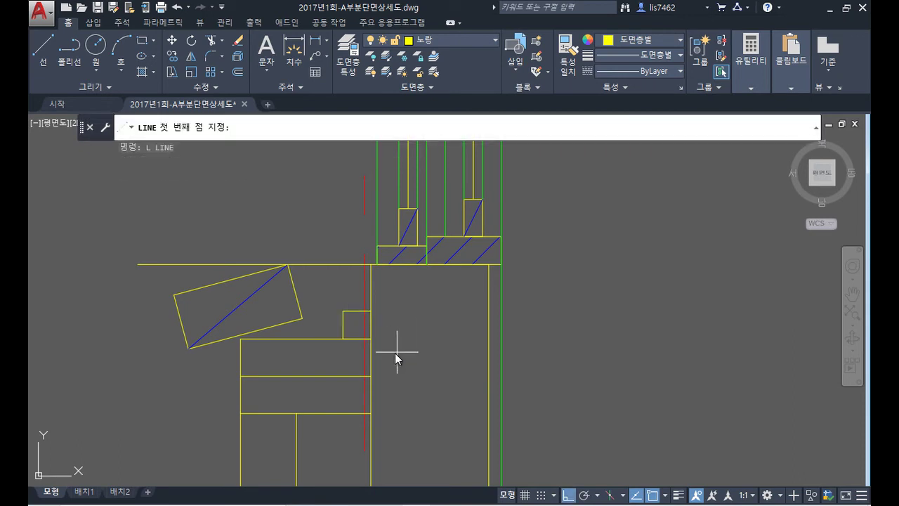
{"action": "left_click", "coordinate": [345, 338]}
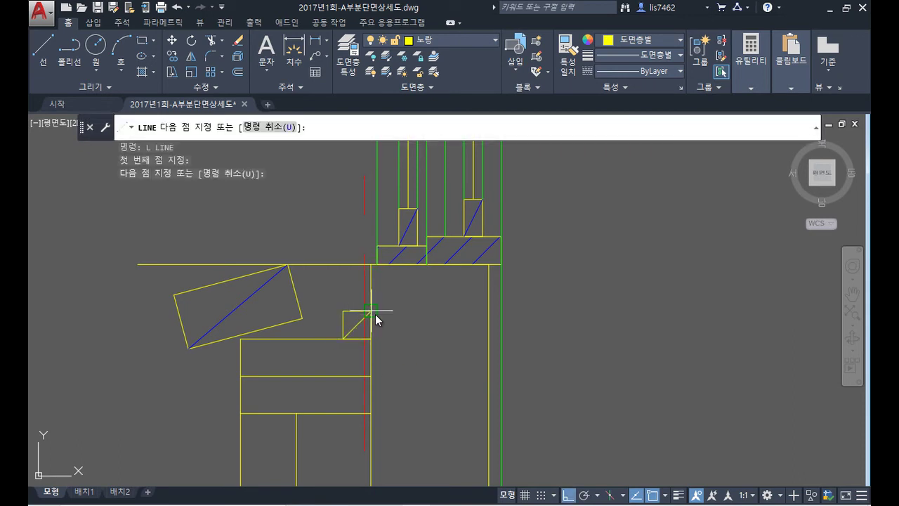
{"action": "left_click", "coordinate": [371, 311]}
{"action": "key", "text": "Return"}
{"action": "type", "text": "ma"}
{"action": "key", "text": "Return"}
{"action": "left_click", "coordinate": [241, 304]}
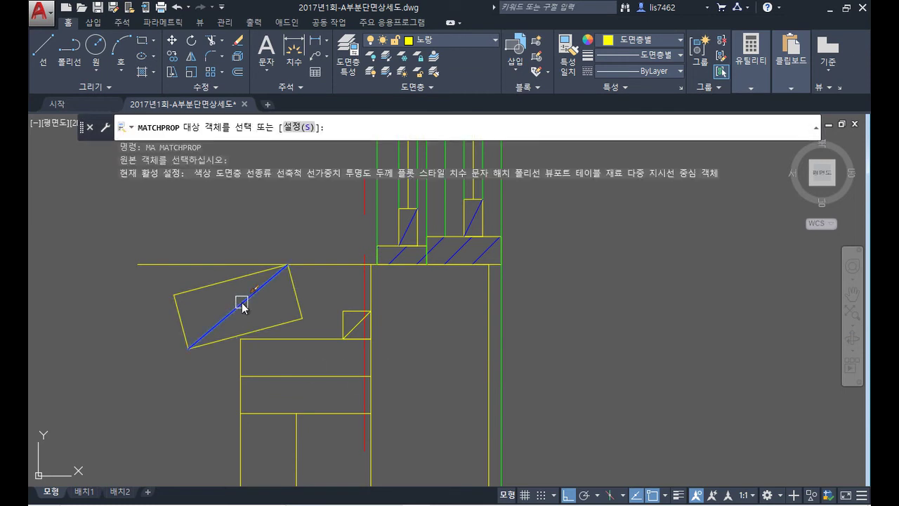
{"action": "left_click", "coordinate": [347, 327]}
{"action": "key", "text": "Return"}
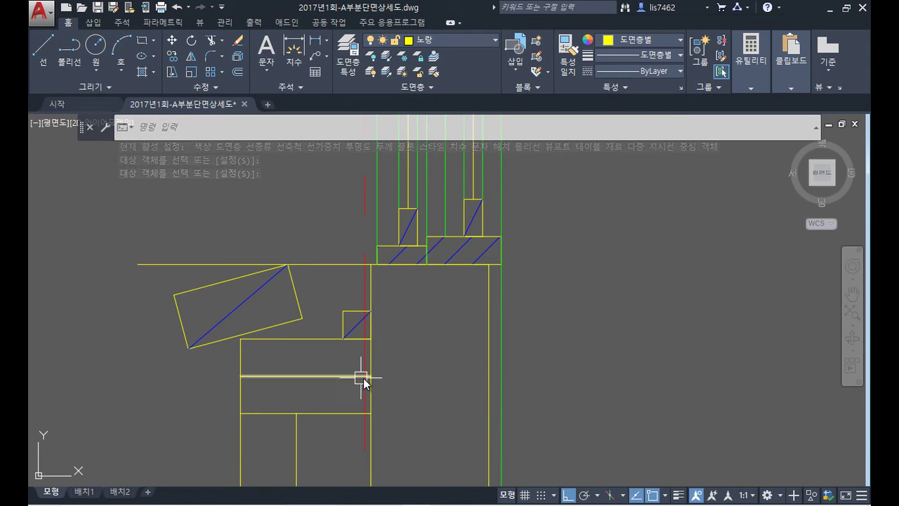
- Move the rotated brick and its diagonal about 90 horizontally toward the wall so it sits over the brick courses
{"action": "type", "text": "m"}
{"action": "key", "text": "Return"}
{"action": "left_click", "coordinate": [149, 218]}
{"action": "left_click", "coordinate": [328, 385]}
{"action": "key", "text": "Return"}
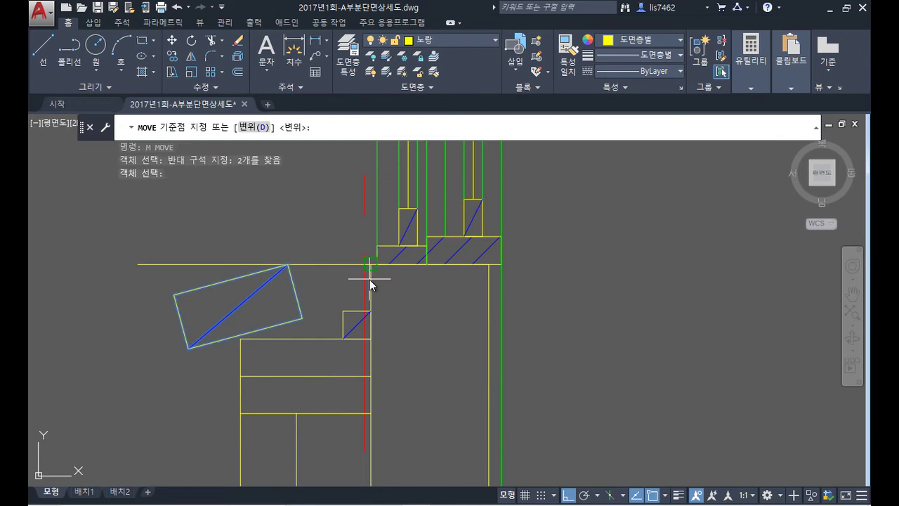
{"action": "left_click", "coordinate": [590, 302]}
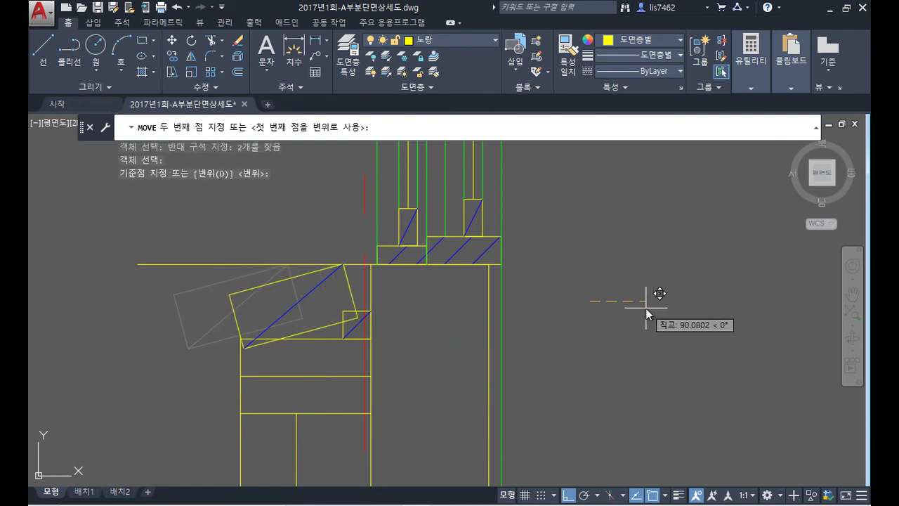
{"action": "scroll", "coordinate": [211, 321], "scroll_direction": "up", "scroll_amount": 4}
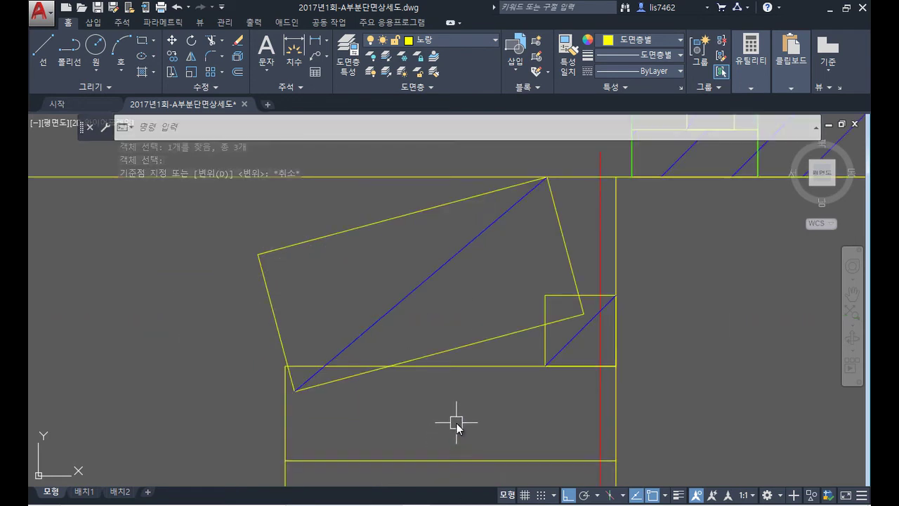
{"action": "key", "text": "Escape"}
- Draw a short vertical helper line upward from the lowest corner of the rotated brick
{"action": "type", "text": "L"}
{"action": "key", "text": "Return"}
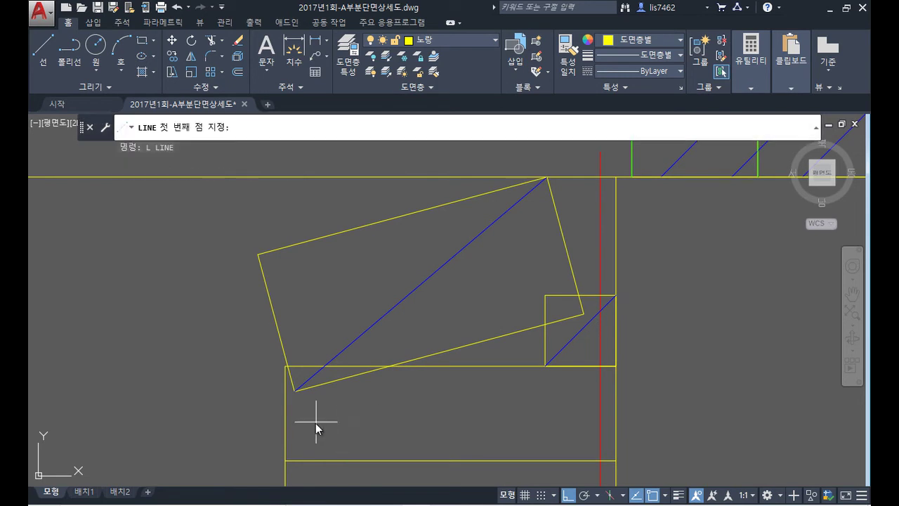
{"action": "left_click", "coordinate": [295, 391]}
{"action": "left_click", "coordinate": [297, 292]}
{"action": "key", "text": "Return"}
{"action": "middle_click_drag", "start_coordinate": [391, 428], "coordinate": [418, 295]}
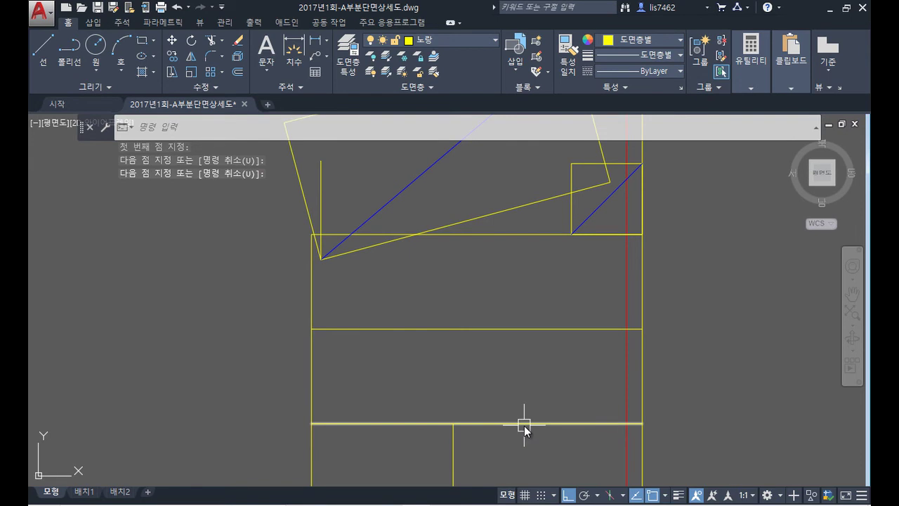
- Move the three horizontal brick course lines down so the top one meets the rotated brick's lowest corner
{"action": "type", "text": "m"}
{"action": "key", "text": "Return"}
{"action": "left_click", "coordinate": [482, 235]}
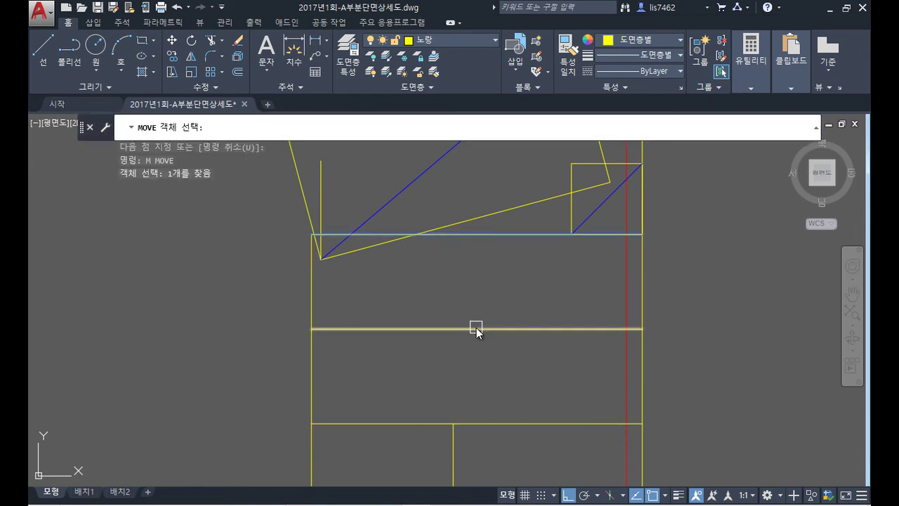
{"action": "left_click", "coordinate": [476, 329]}
{"action": "left_click", "coordinate": [484, 423]}
{"action": "key", "text": "Return"}
{"action": "scroll", "coordinate": [327, 222], "scroll_direction": "up", "scroll_amount": 4}
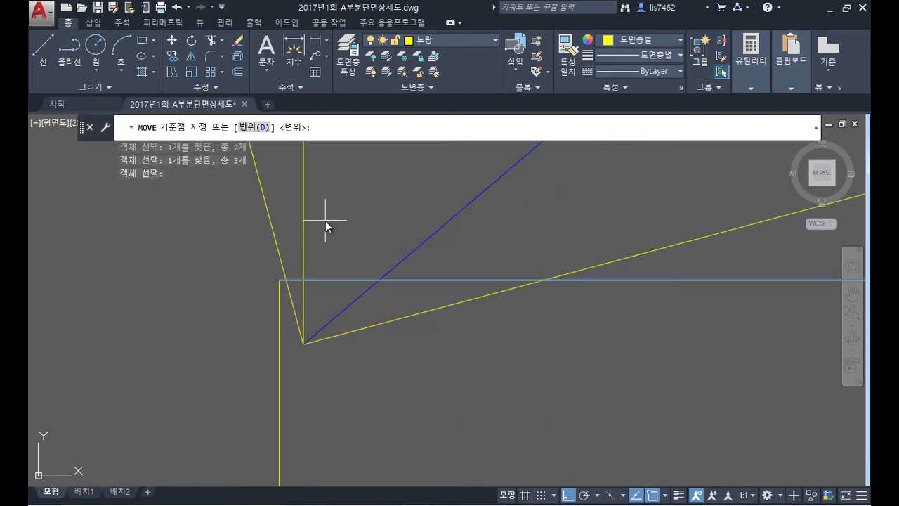
{"action": "left_click", "coordinate": [306, 281]}
{"action": "left_click", "coordinate": [304, 344]}
- Move the 45 by 45 square and its diagonal down onto the lowered top brick course, against the wall
{"action": "scroll", "coordinate": [429, 404], "scroll_direction": "down", "scroll_amount": 3}
{"action": "middle_click_drag", "start_coordinate": [488, 387], "coordinate": [441, 288]}
{"action": "middle_click_drag", "start_coordinate": [467, 380], "coordinate": [410, 466]}
{"action": "type", "text": "m"}
{"action": "key", "text": "Return"}
{"action": "left_click", "coordinate": [436, 258]}
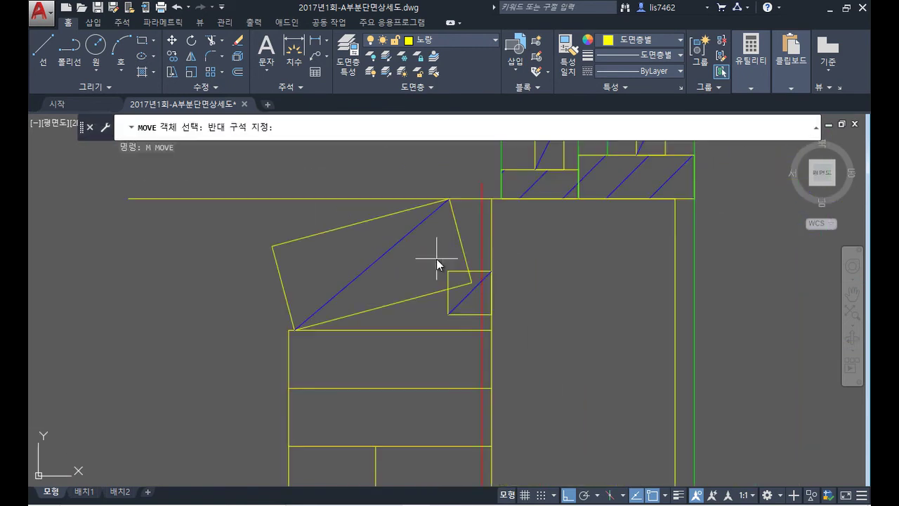
{"action": "left_click", "coordinate": [530, 331]}
{"action": "key", "text": "Return"}
{"action": "left_click", "coordinate": [491, 314]}
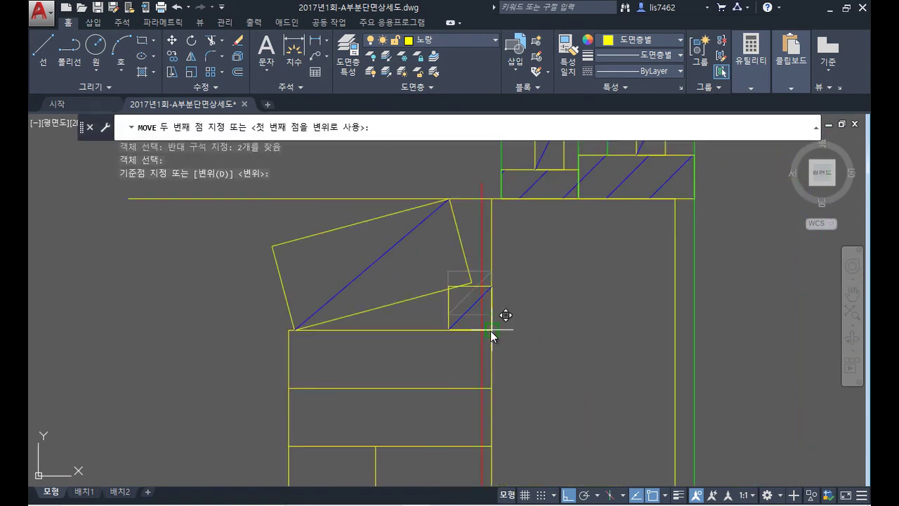
{"action": "left_click", "coordinate": [491, 329]}
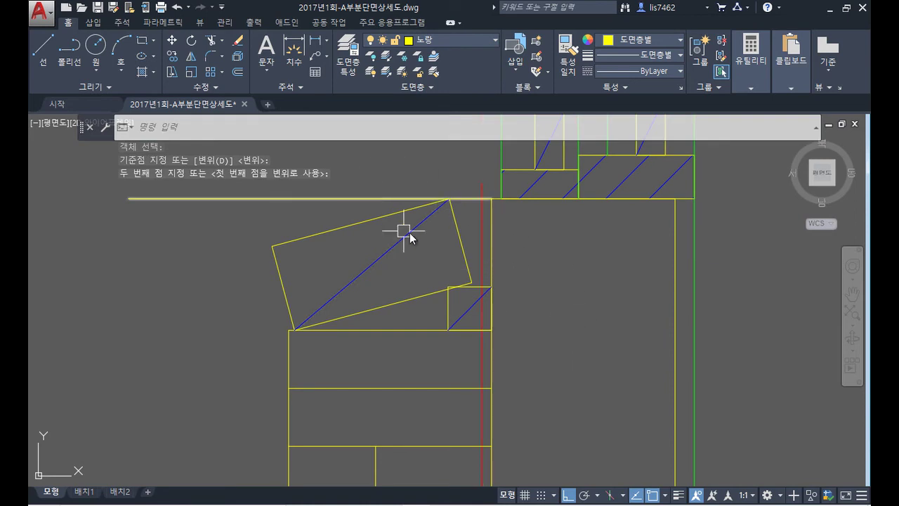
- Move the rotated brick and its diagonal horizontally outward until its lower edge touches the square's upper outer corner
{"action": "type", "text": "m"}
{"action": "key", "text": "Return"}
{"action": "left_click", "coordinate": [404, 324]}
{"action": "left_click", "coordinate": [257, 240]}
{"action": "key", "text": "Return"}
{"action": "scroll", "coordinate": [473, 262], "scroll_direction": "up", "scroll_amount": 5}
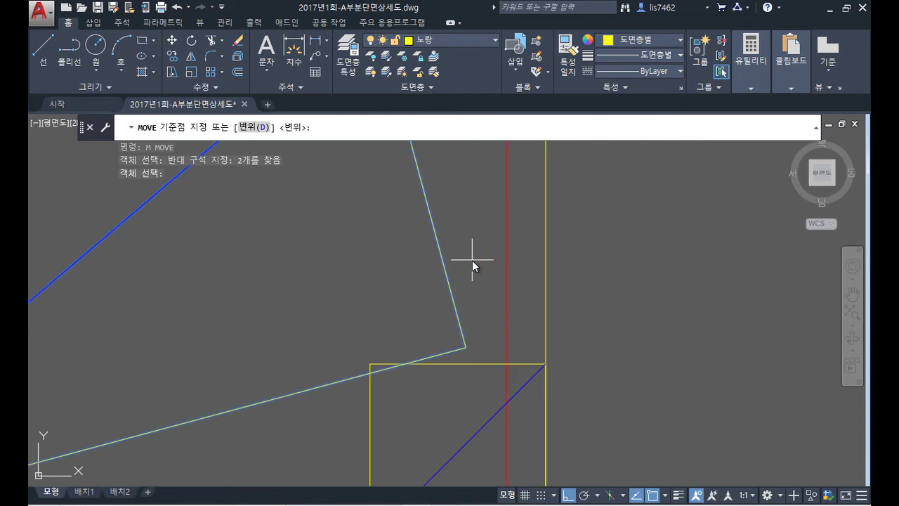
{"action": "left_click", "coordinate": [399, 365]}
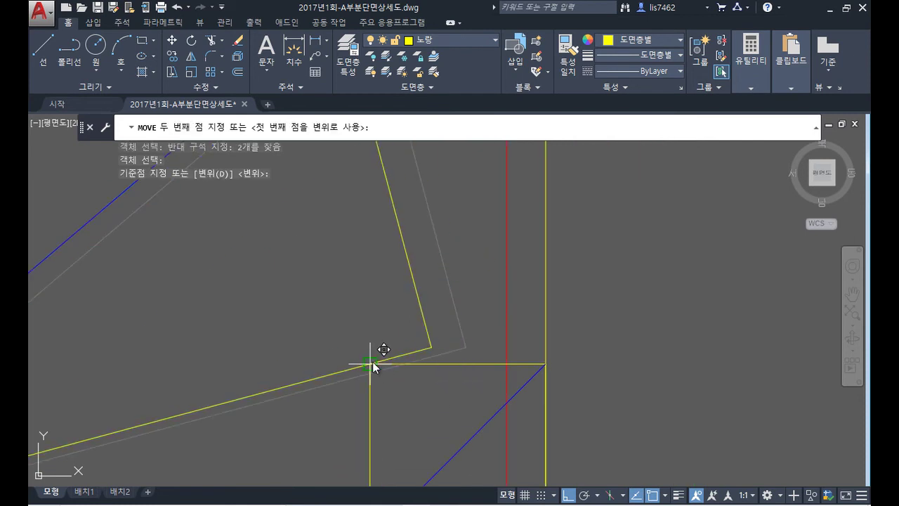
{"action": "left_click", "coordinate": [371, 368]}
{"action": "scroll", "coordinate": [544, 330], "scroll_direction": "down", "scroll_amount": 7}
{"action": "middle_click_drag", "start_coordinate": [554, 315], "coordinate": [502, 310]}
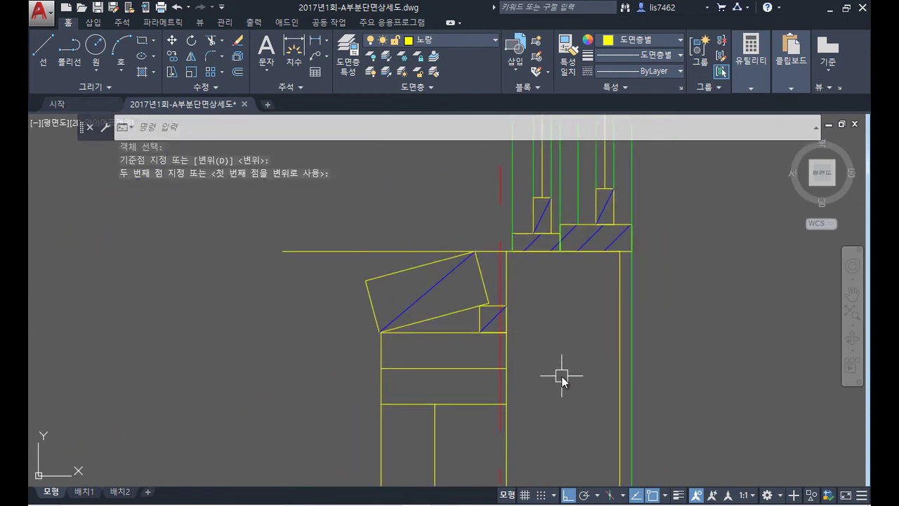
- Trim the horizontal guide line back to the sloped brick's upper corner
{"action": "scroll", "coordinate": [386, 330], "scroll_direction": "up", "scroll_amount": 5}
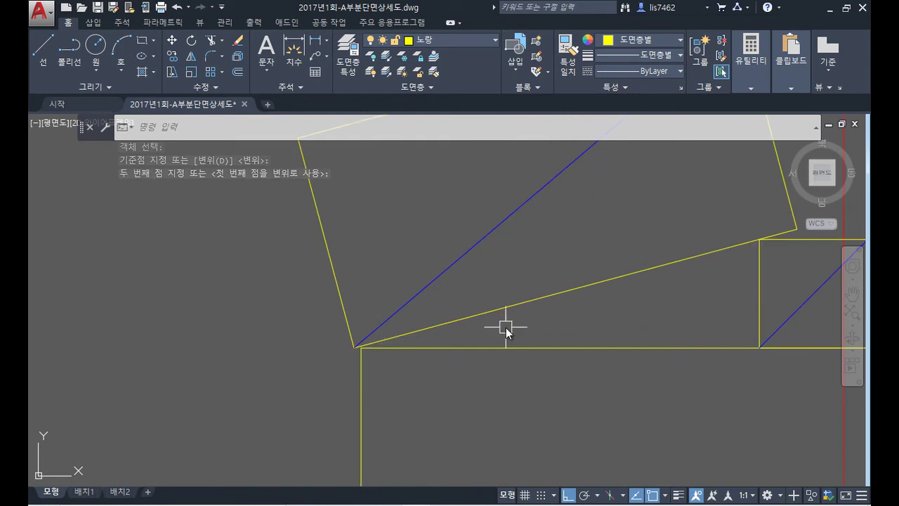
{"action": "scroll", "coordinate": [569, 360], "scroll_direction": "down", "scroll_amount": 4}
{"action": "middle_click_drag", "start_coordinate": [499, 371], "coordinate": [384, 388]}
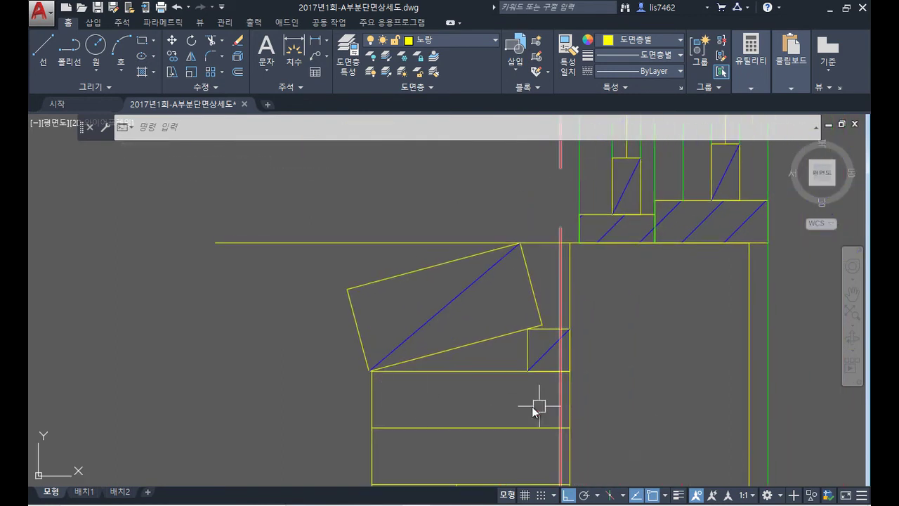
{"action": "scroll", "coordinate": [377, 376], "scroll_direction": "up", "scroll_amount": 8}
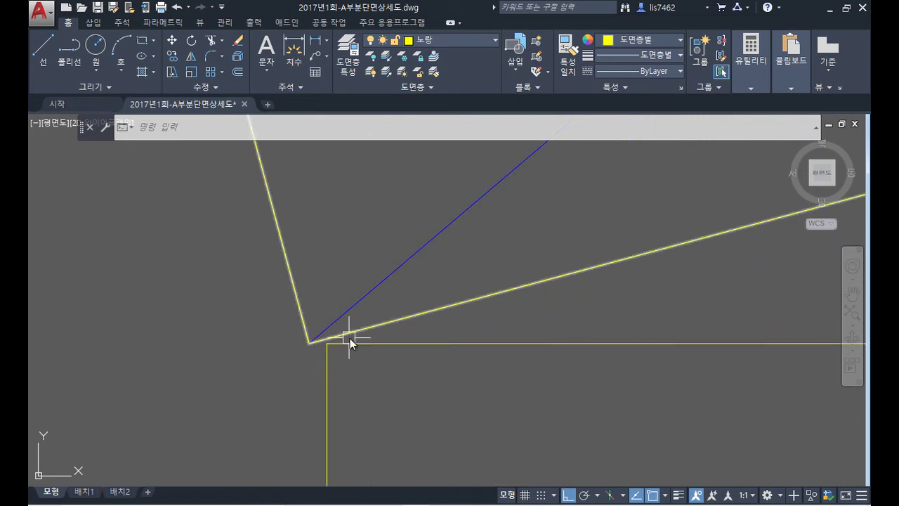
{"action": "scroll", "coordinate": [608, 411], "scroll_direction": "down", "scroll_amount": 3}
{"action": "middle_click_drag", "start_coordinate": [636, 414], "coordinate": [437, 373]}
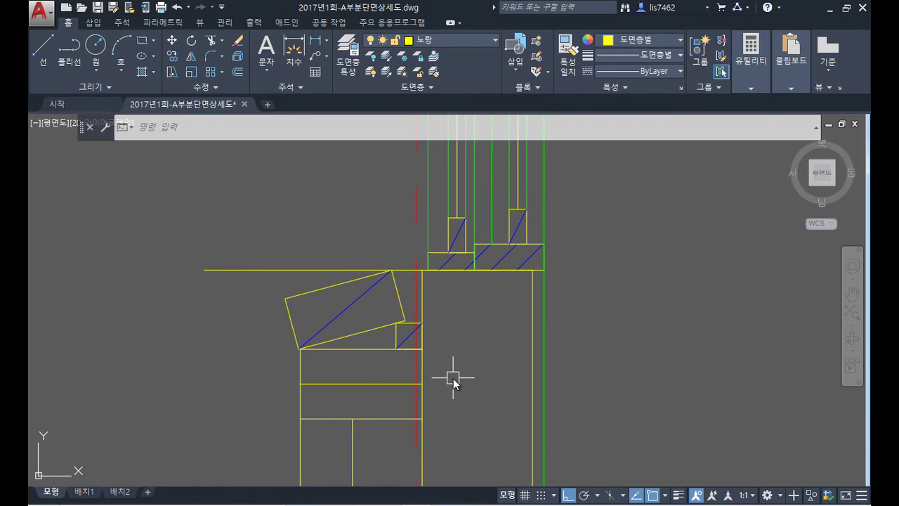
{"action": "type", "text": "tr"}
{"action": "key", "text": "Return"}
{"action": "key", "text": "Return"}
{"action": "left_click", "coordinate": [339, 272]}
{"action": "key", "text": "Return"}
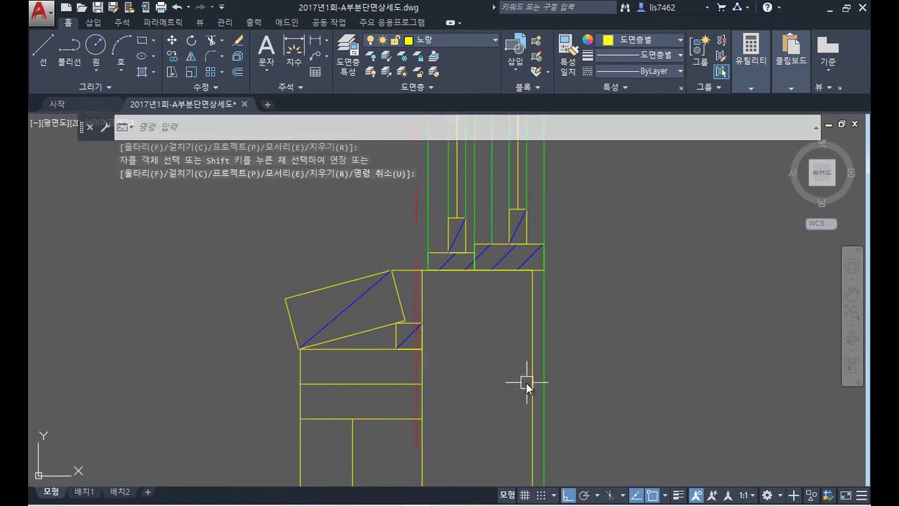
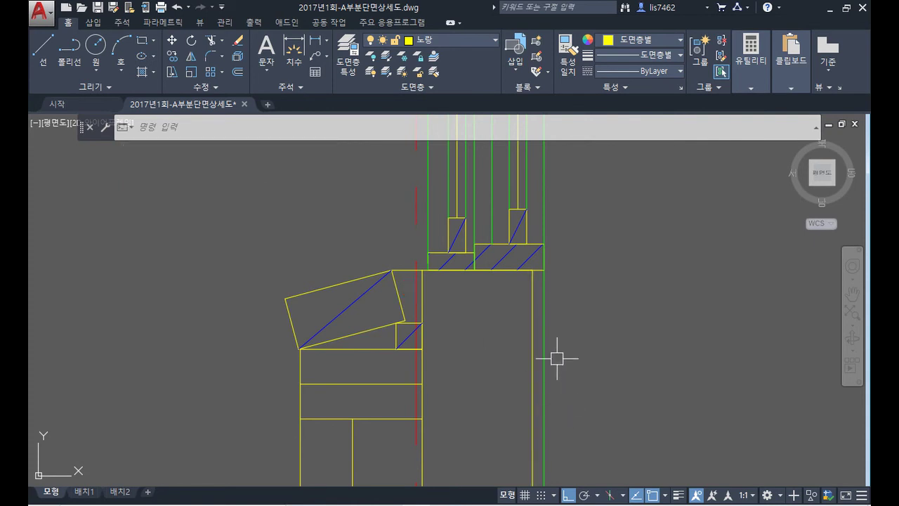
- Draw a vertical line from the lintel's lower outer corner down the outer brick face to just below the sloped sill brick
{"action": "scroll", "coordinate": [555, 357], "scroll_direction": "down", "scroll_amount": 6}
{"action": "middle_click_drag", "start_coordinate": [602, 345], "coordinate": [473, 288]}
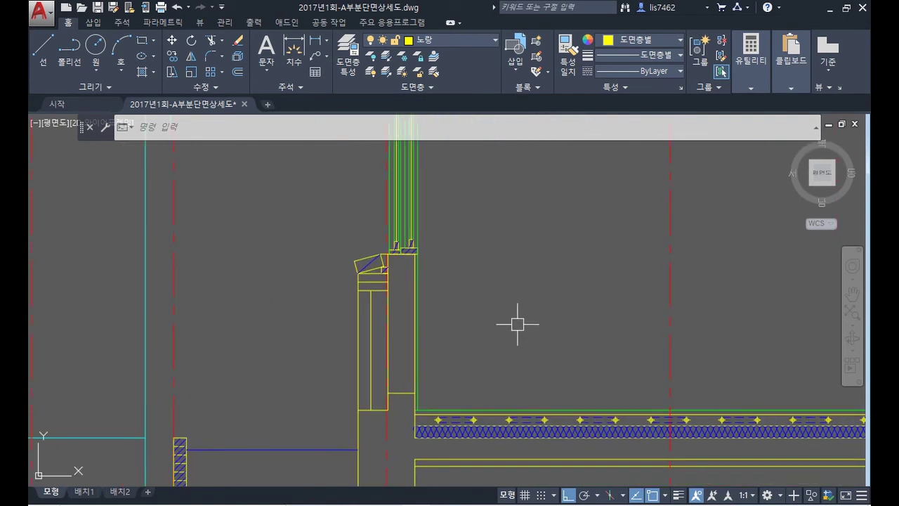
{"action": "scroll", "coordinate": [411, 335], "scroll_direction": "down", "scroll_amount": 4}
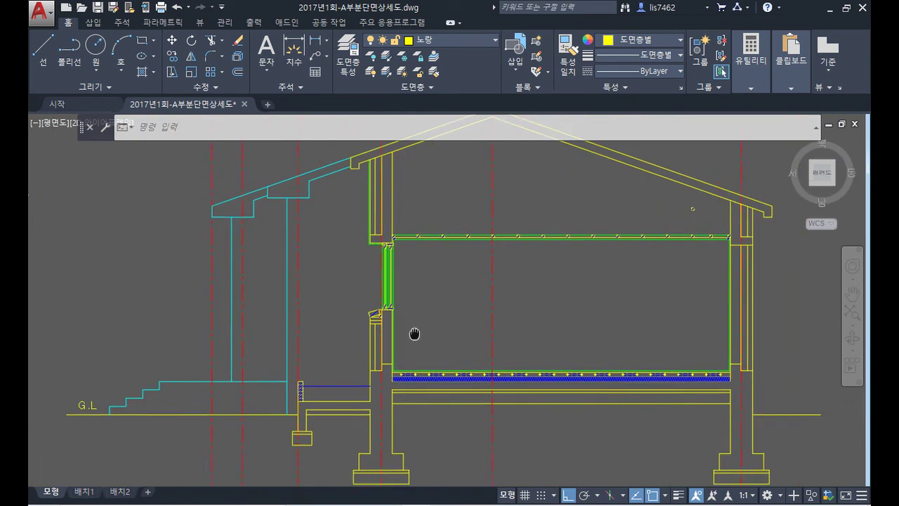
{"action": "scroll", "coordinate": [336, 251], "scroll_direction": "up", "scroll_amount": 3}
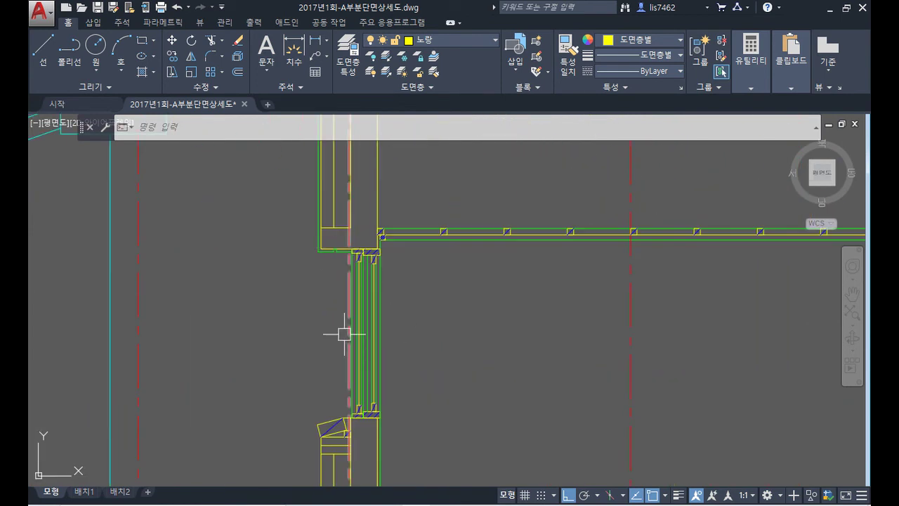
{"action": "type", "text": "l"}
{"action": "key", "text": "Return"}
{"action": "scroll", "coordinate": [323, 273], "scroll_direction": "up", "scroll_amount": 2}
{"action": "left_click", "coordinate": [318, 244]}
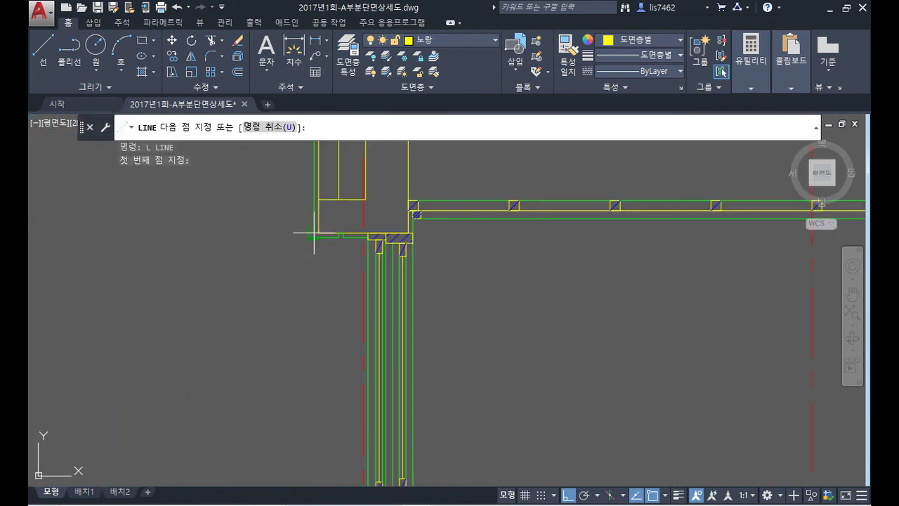
{"action": "scroll", "coordinate": [337, 366], "scroll_direction": "down", "scroll_amount": 3}
{"action": "scroll", "coordinate": [327, 366], "scroll_direction": "up", "scroll_amount": 3}
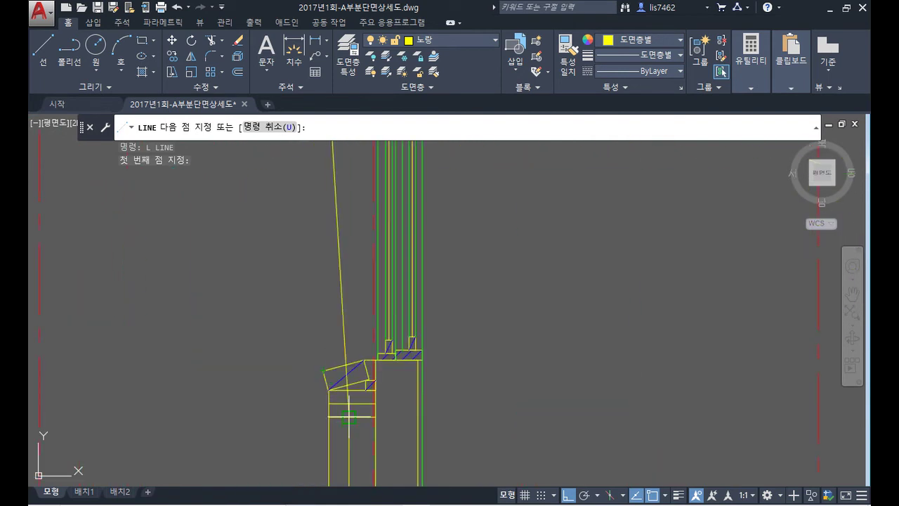
{"action": "left_click", "coordinate": [290, 421]}
{"action": "key", "text": "Return"}
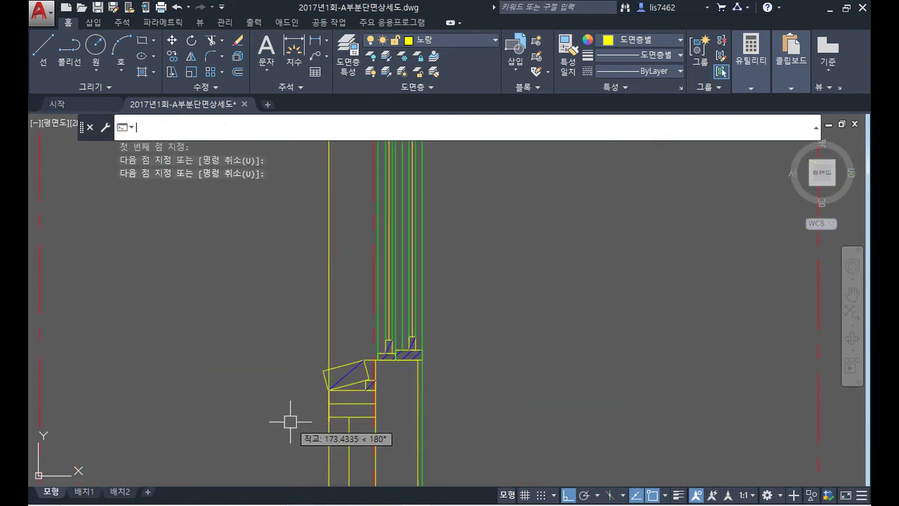
- Start trimming the new vertical line, using the sloped sill brick as the cutting edge
{"action": "scroll", "coordinate": [317, 415], "scroll_direction": "up", "scroll_amount": 2}
{"action": "type", "text": "ㄱ"}
{"action": "key", "text": "Return"}
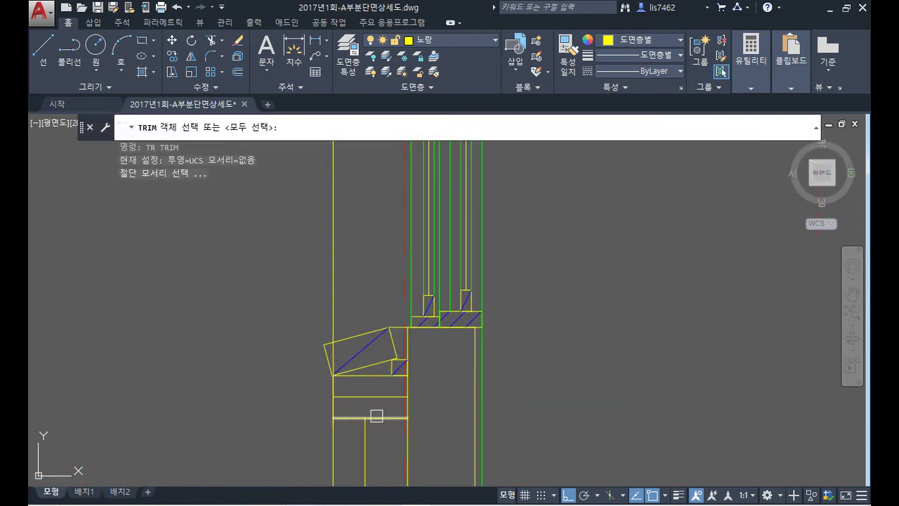
{"action": "left_click", "coordinate": [350, 337]}
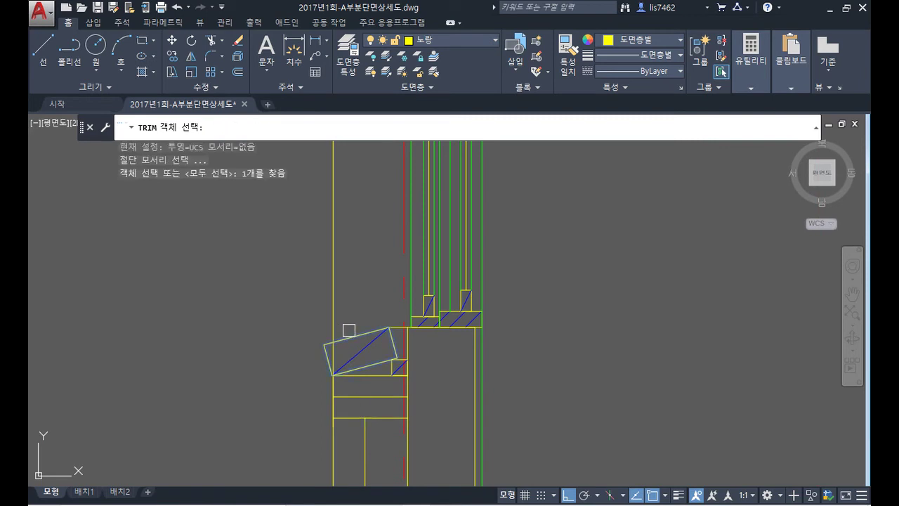
- Trim the outer wall line where it passes through the sloped window sill, using the sill outline as cutting edge
{"action": "key", "text": "Return"}
{"action": "left_click", "coordinate": [350, 397]}
{"action": "left_click", "coordinate": [335, 392]}
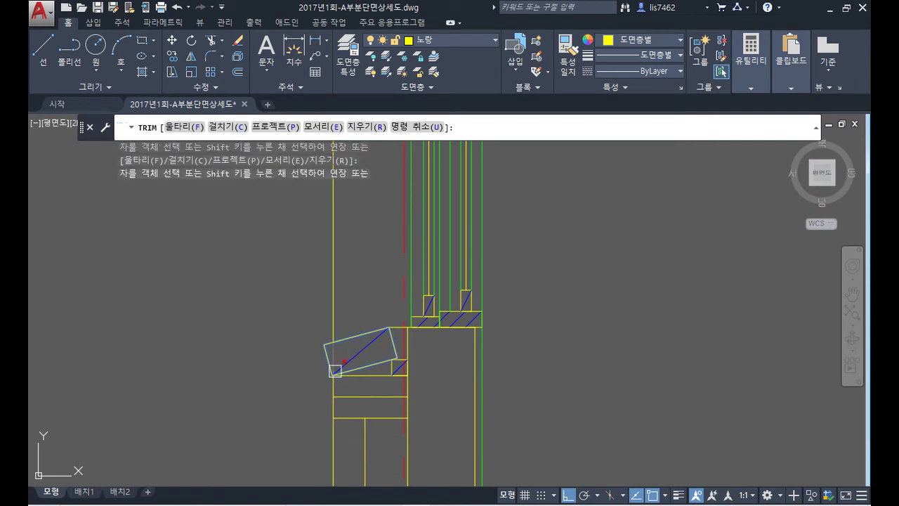
{"action": "left_click", "coordinate": [336, 359]}
{"action": "key", "text": "Return"}
- Match the outer wall line beside the window opening to the properties of the cyan elevation line
{"action": "scroll", "coordinate": [382, 309], "scroll_direction": "down", "scroll_amount": 5}
{"action": "type", "text": "ma"}
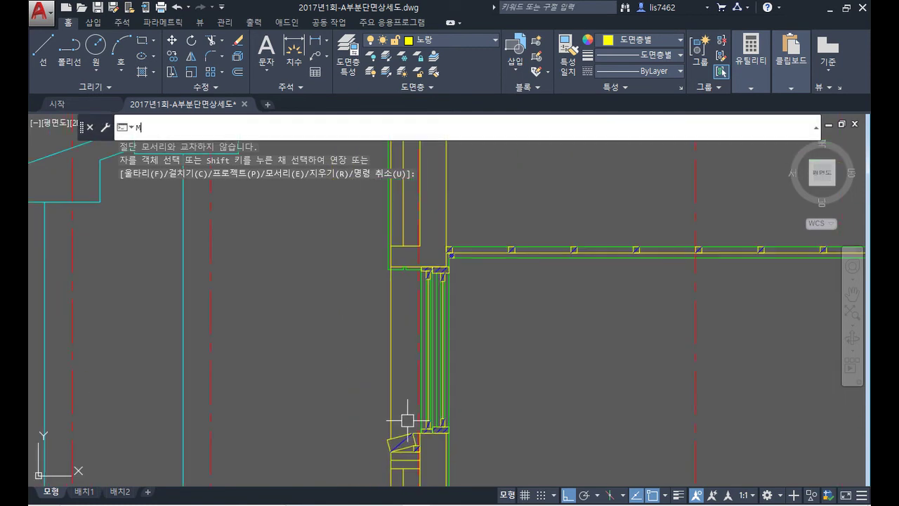
{"action": "key", "text": "Return"}
{"action": "left_click", "coordinate": [184, 338]}
{"action": "left_click", "coordinate": [391, 313]}
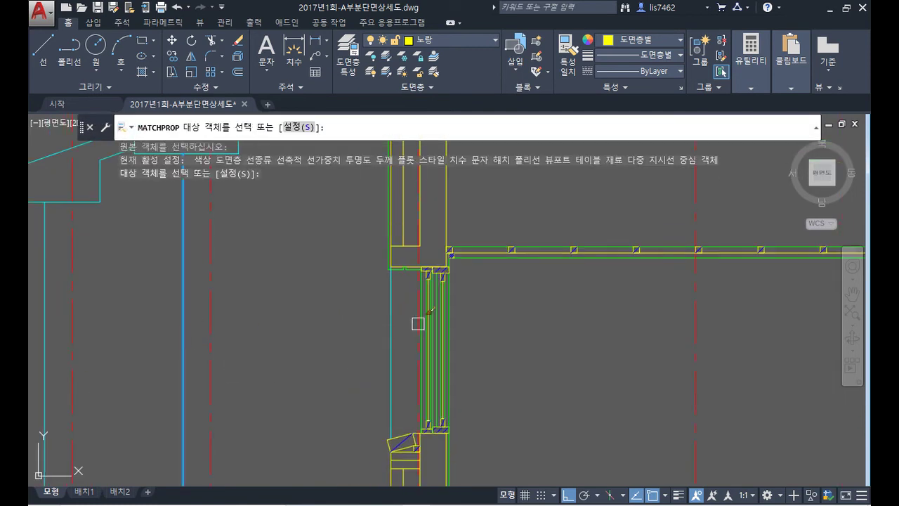
{"action": "key", "text": "Return"}
- Trim the roof slab's underside line across the inner wall thickness at both exterior walls
{"action": "scroll", "coordinate": [524, 374], "scroll_direction": "down", "scroll_amount": 4}
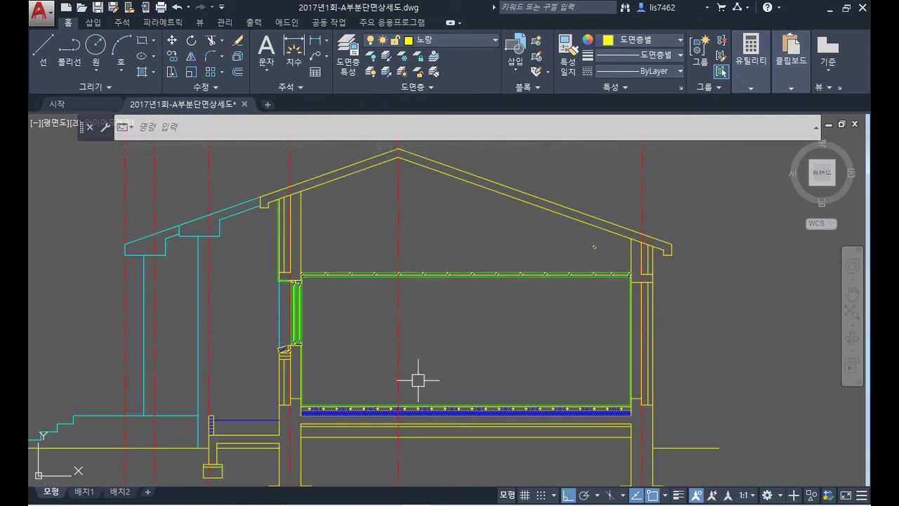
{"action": "mouse_move", "coordinate": [316, 384]}
{"action": "middle_mouse_down"}
{"action": "mouse_move", "coordinate": [489, 307]}
{"action": "mouse_move", "coordinate": [401, 439]}
{"action": "middle_mouse_up"}
{"action": "scroll", "coordinate": [437, 221], "scroll_direction": "up", "scroll_amount": 3}
{"action": "middle_click_drag", "start_coordinate": [473, 244], "coordinate": [476, 272]}
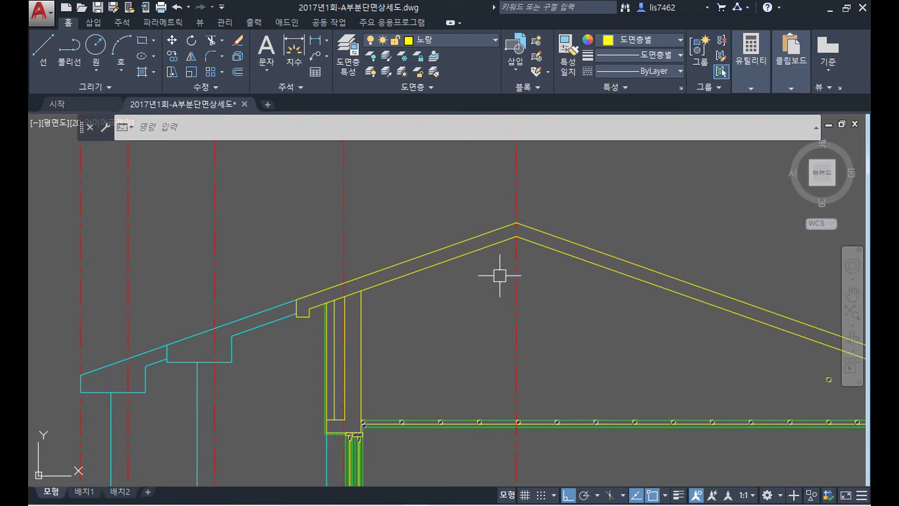
{"action": "scroll", "coordinate": [377, 311], "scroll_direction": "up", "scroll_amount": 2}
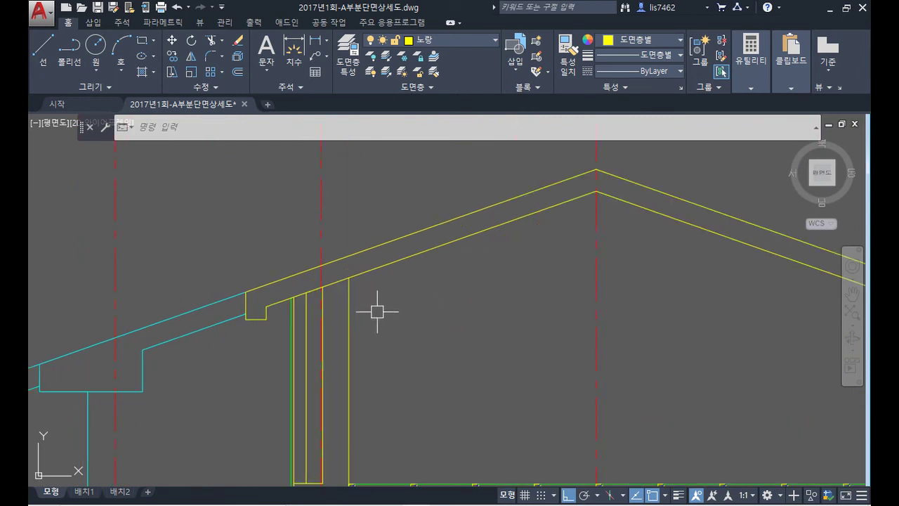
{"action": "type", "text": "ㅠ"}
{"action": "key", "text": "Return"}
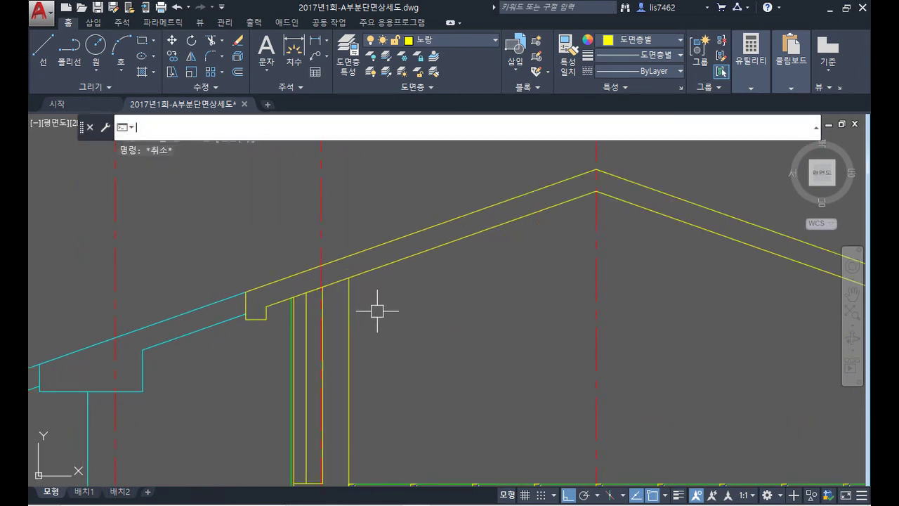
{"action": "left_click", "coordinate": [336, 283]}
{"action": "scroll", "coordinate": [417, 314], "scroll_direction": "down", "scroll_amount": 5}
{"action": "scroll", "coordinate": [569, 354], "scroll_direction": "up", "scroll_amount": 5}
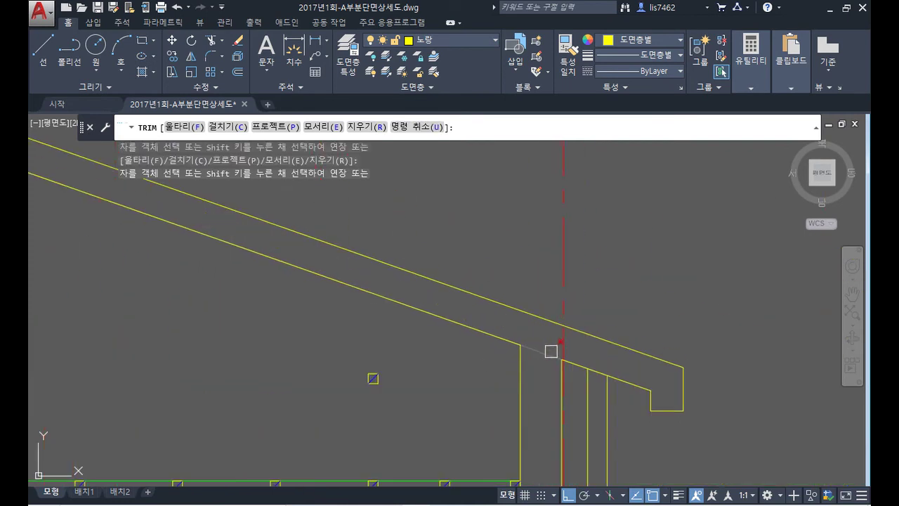
{"action": "scroll", "coordinate": [652, 300], "scroll_direction": "down", "scroll_amount": 5}
{"action": "key", "text": "Return"}
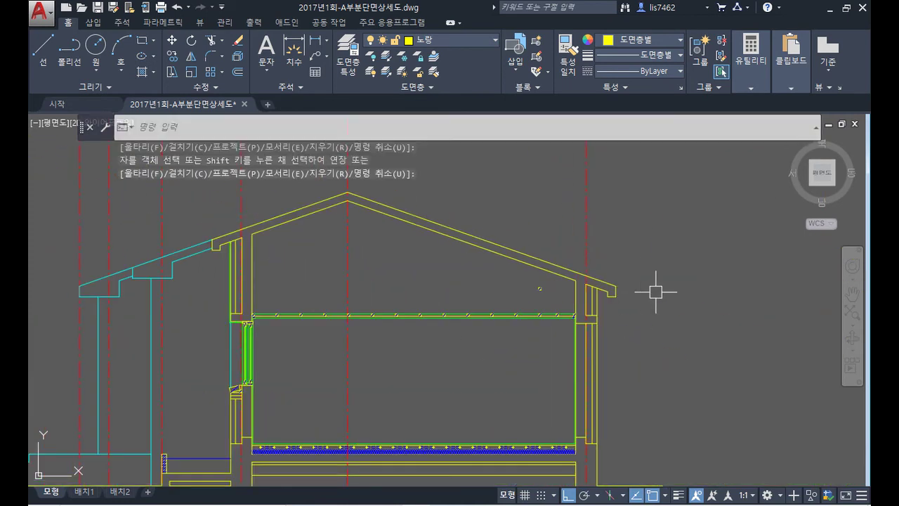
- Offset both top roof slopes outward twice at a spacing of 10
{"action": "middle_click_drag", "start_coordinate": [435, 286], "coordinate": [490, 361]}
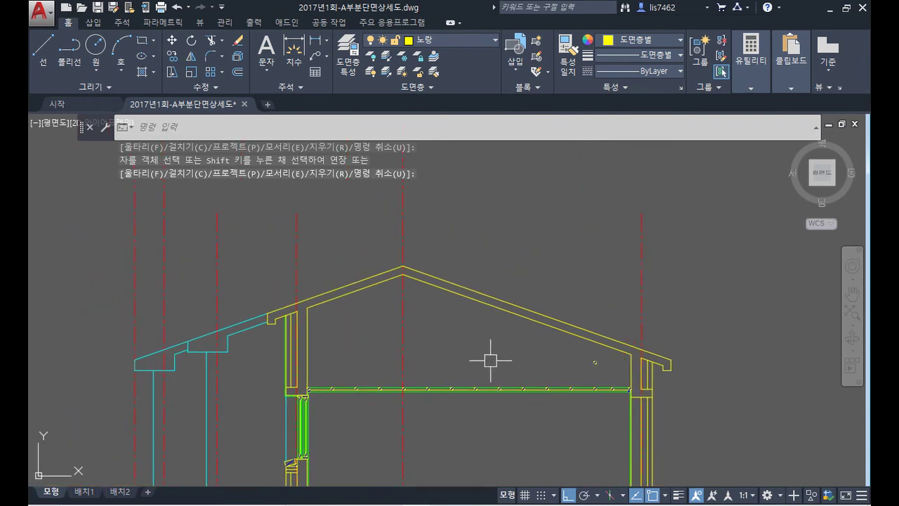
{"action": "type", "text": "o"}
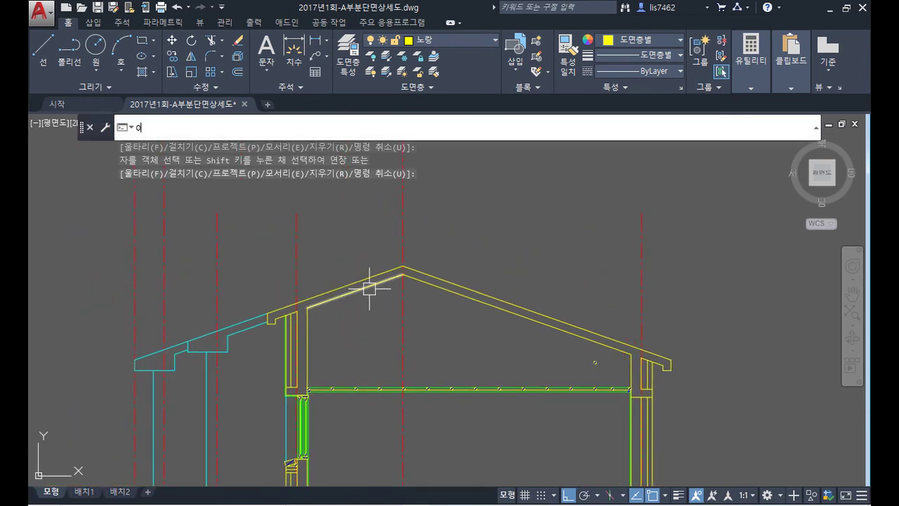
{"action": "key", "text": "Return"}
{"action": "type", "text": "10"}
{"action": "key", "text": "Return"}
{"action": "scroll", "coordinate": [401, 279], "scroll_direction": "up", "scroll_amount": 8}
{"action": "left_click", "coordinate": [436, 279]}
{"action": "left_click", "coordinate": [425, 259]}
{"action": "scroll", "coordinate": [436, 260], "scroll_direction": "up", "scroll_amount": 4}
{"action": "left_click", "coordinate": [492, 283]}
{"action": "left_click", "coordinate": [481, 251]}
{"action": "left_click", "coordinate": [597, 268]}
{"action": "left_click", "coordinate": [630, 262]}
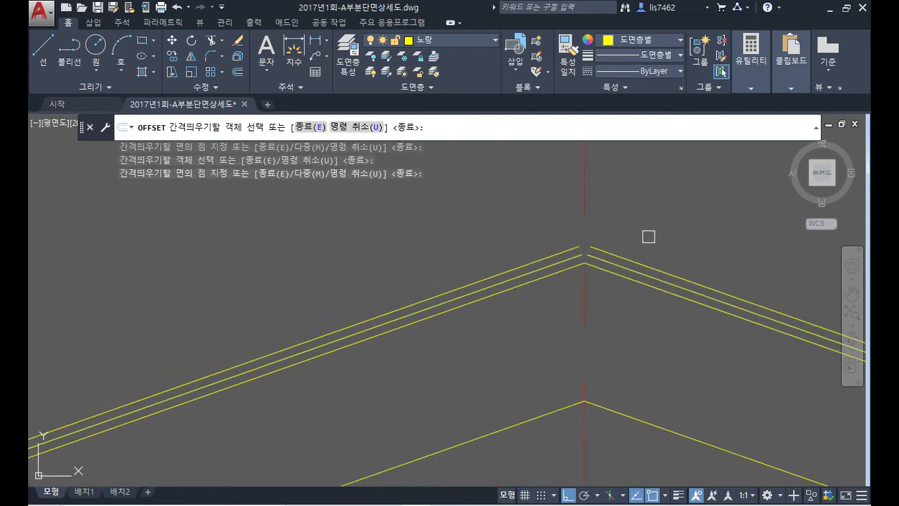
{"action": "key", "text": "Return"}
- Join the two pairs of offset roof lines at the ridge with a zero-radius multiple Fillet
{"action": "scroll", "coordinate": [642, 240], "scroll_direction": "up", "scroll_amount": 6}
{"action": "type", "text": "f"}
{"action": "key", "text": "Return"}
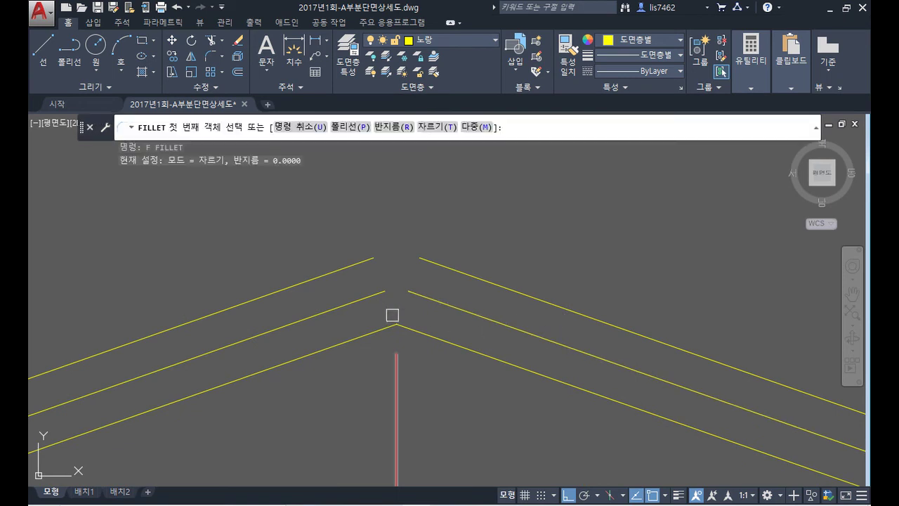
{"action": "type", "text": "m"}
{"action": "key", "text": "Return"}
{"action": "left_click", "coordinate": [366, 304]}
{"action": "left_click", "coordinate": [406, 301]}
{"action": "left_click", "coordinate": [337, 266]}
{"action": "left_click", "coordinate": [436, 256]}
{"action": "scroll", "coordinate": [435, 256], "scroll_direction": "down", "scroll_amount": 4}
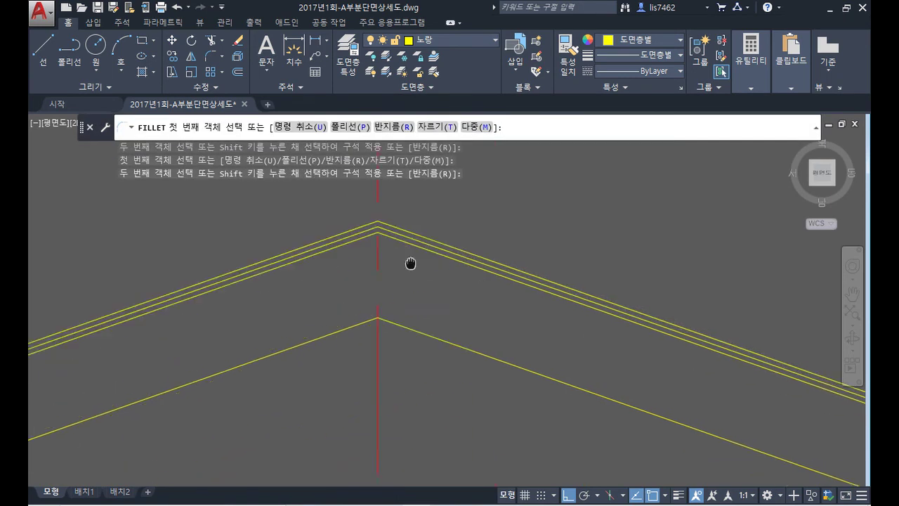
{"action": "scroll", "coordinate": [506, 376], "scroll_direction": "down", "scroll_amount": 2}
{"action": "scroll", "coordinate": [391, 275], "scroll_direction": "up", "scroll_amount": 5}
{"action": "key", "text": "Return"}
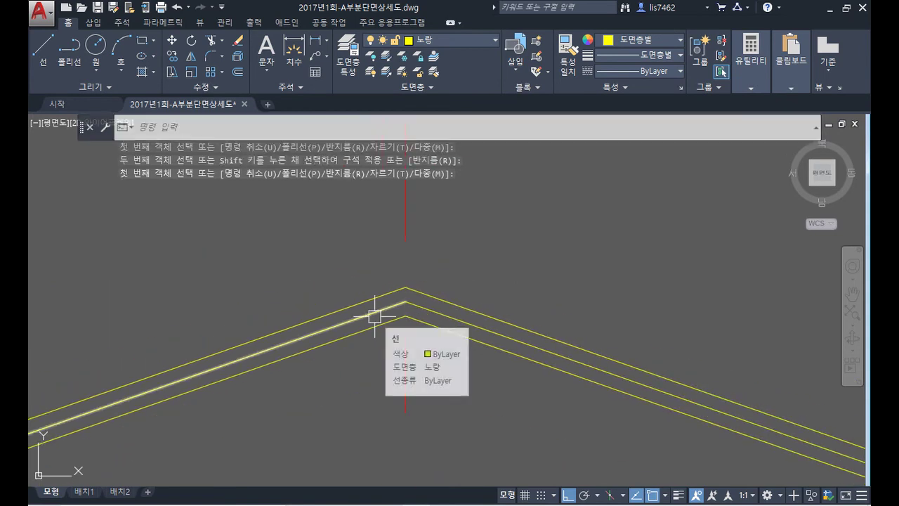
- Put the two middle roof lines on layer 파랑 and set their linetype to HIDDEN
{"action": "key", "text": "ctrl+1"}
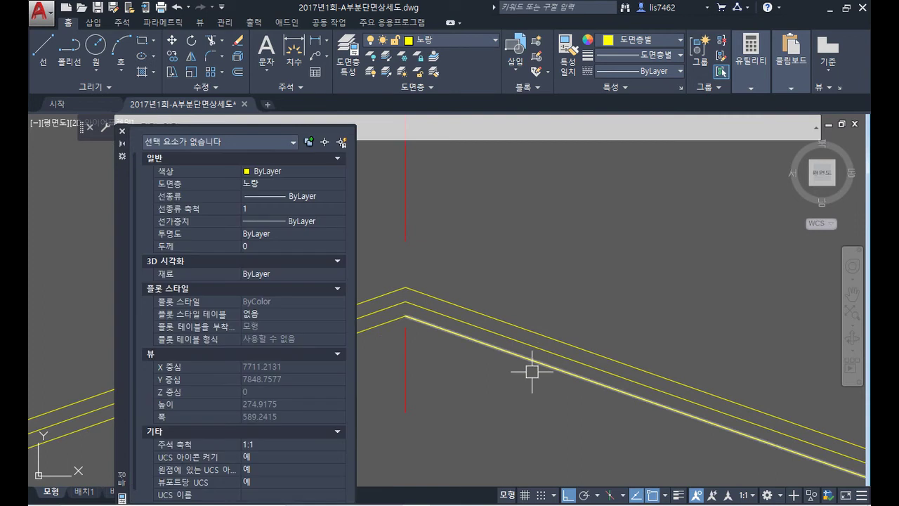
{"action": "middle_click_drag", "start_coordinate": [458, 324], "coordinate": [612, 285]}
{"action": "left_click", "coordinate": [567, 273]}
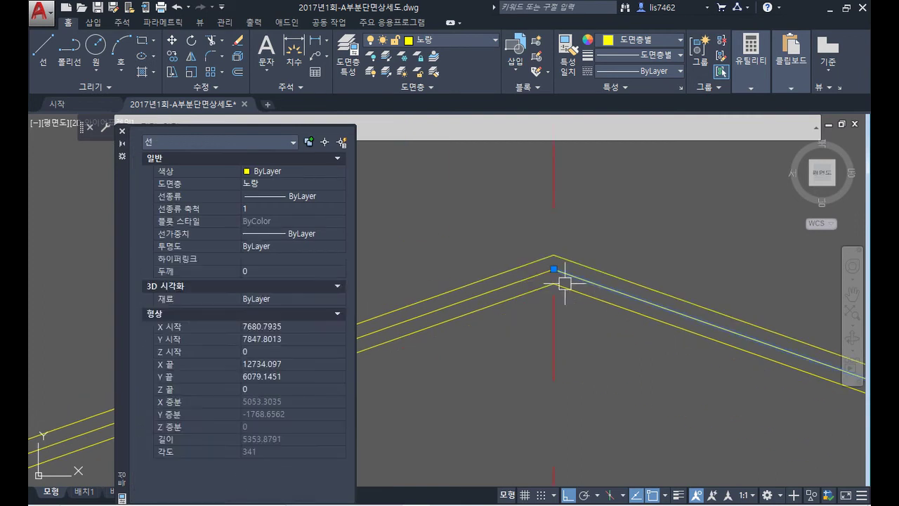
{"action": "left_click", "coordinate": [534, 277]}
{"action": "left_click", "coordinate": [267, 182]}
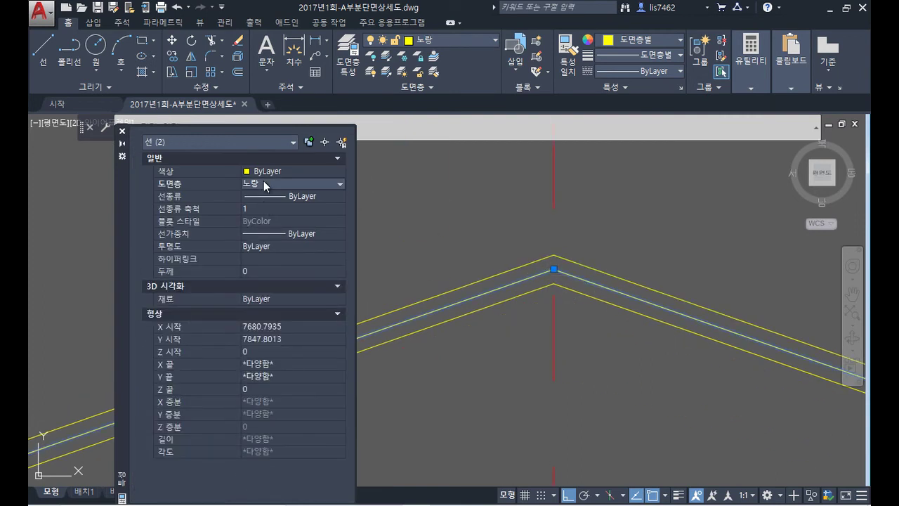
{"action": "left_click", "coordinate": [263, 180]}
{"action": "left_click", "coordinate": [278, 251]}
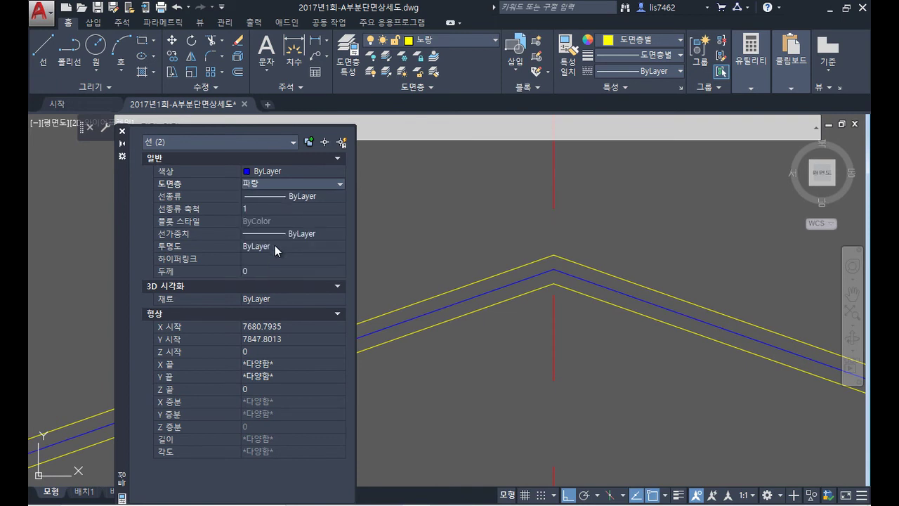
{"action": "left_click", "coordinate": [280, 198]}
{"action": "left_click", "coordinate": [280, 198]}
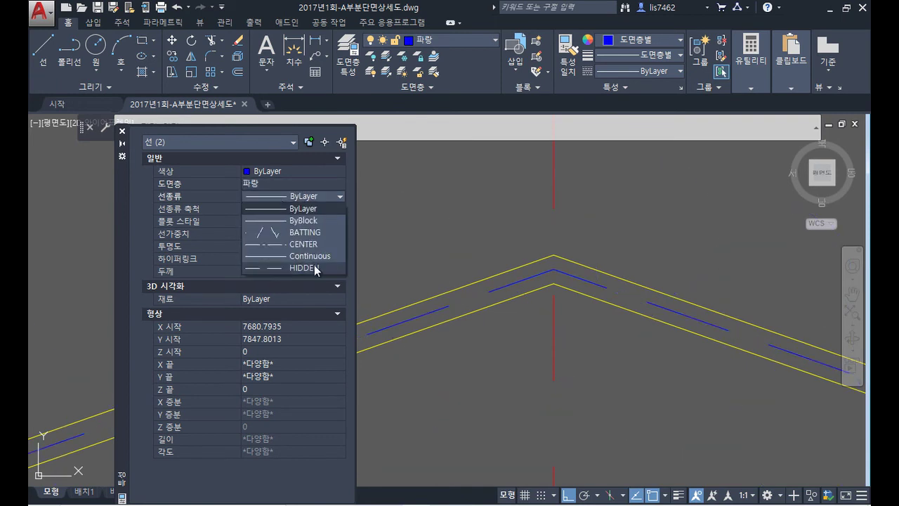
{"action": "left_click", "coordinate": [281, 269]}
{"action": "key", "text": "Escape"}
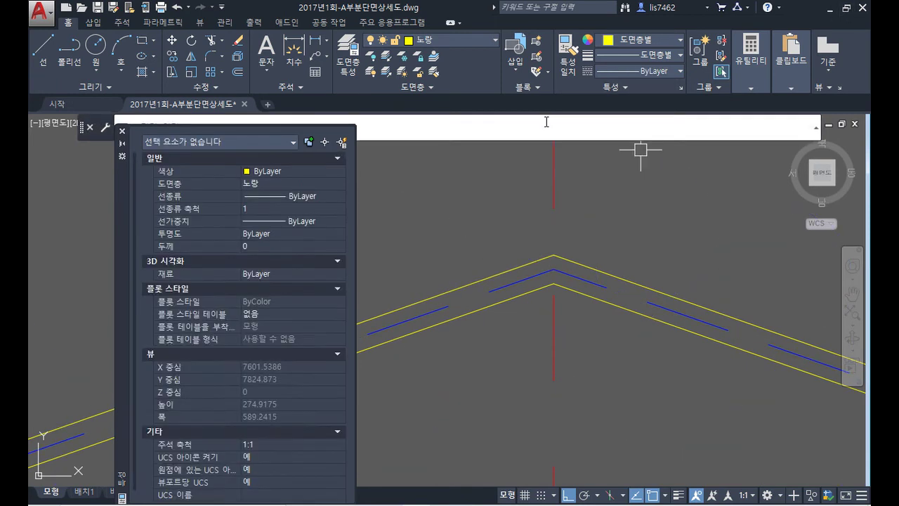
- Move the two outermost roof lines to layer 녹색 and close the object properties
{"action": "left_click", "coordinate": [510, 271]}
{"action": "left_click", "coordinate": [601, 271]}
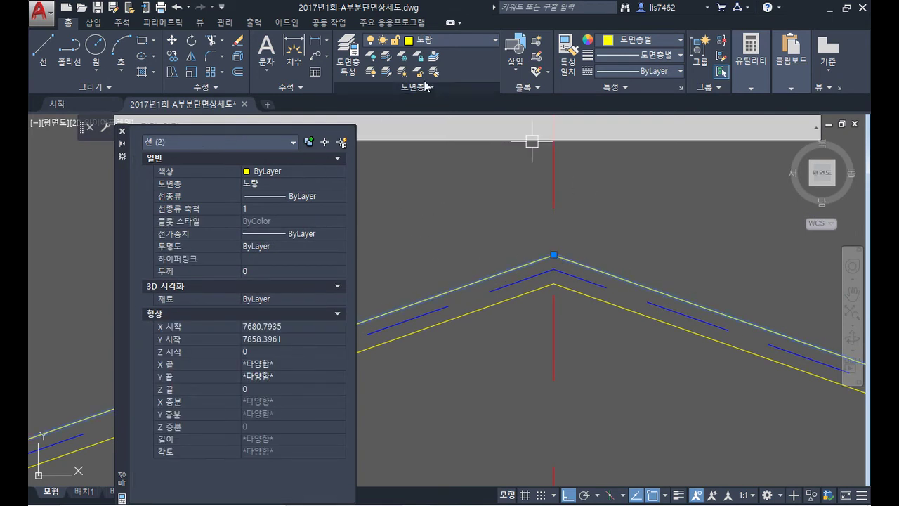
{"action": "left_click", "coordinate": [447, 40]}
{"action": "left_click", "coordinate": [422, 103]}
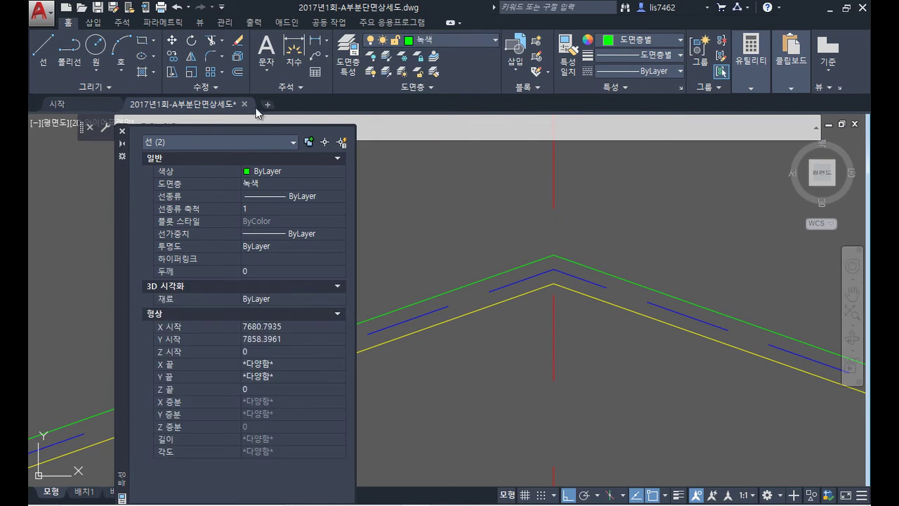
{"action": "left_click", "coordinate": [122, 130]}
- Offset the ridge centre line by 300 to both sides
{"action": "scroll", "coordinate": [456, 267], "scroll_direction": "down", "scroll_amount": 5}
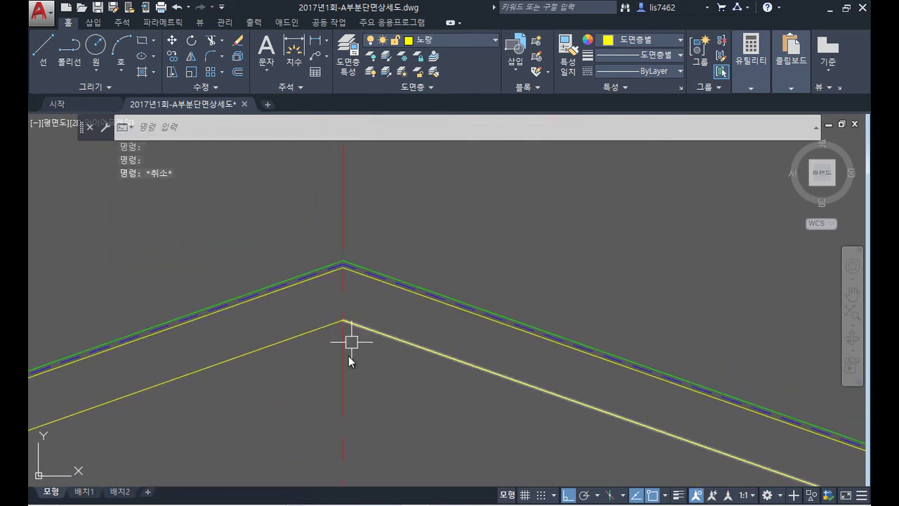
{"action": "scroll", "coordinate": [351, 352], "scroll_direction": "down", "scroll_amount": 3}
{"action": "type", "text": "o"}
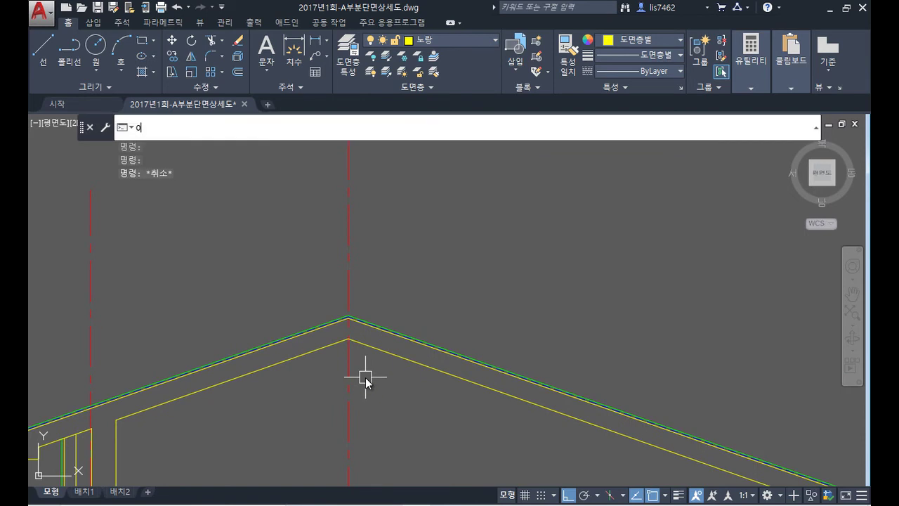
{"action": "key", "text": "Return"}
{"action": "type", "text": "300"}
{"action": "key", "text": "Return"}
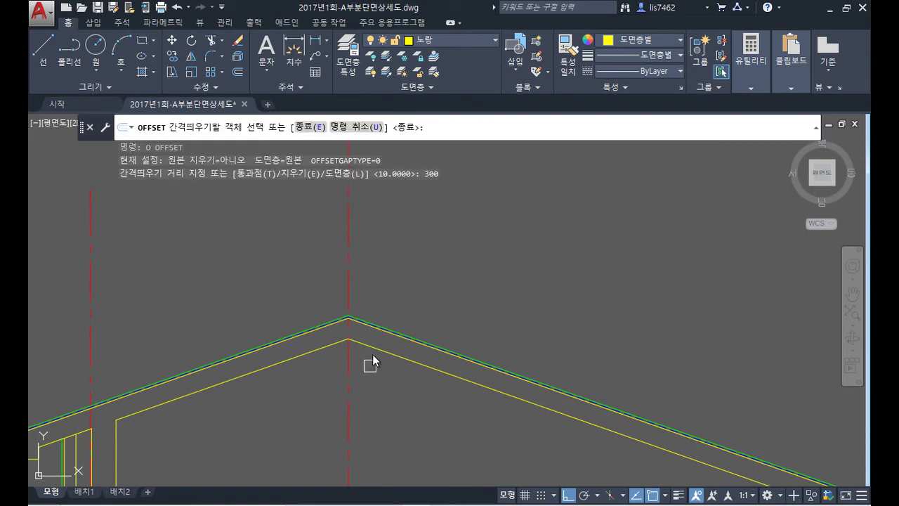
{"action": "left_click", "coordinate": [348, 268]}
{"action": "left_click", "coordinate": [428, 283]}
{"action": "left_click", "coordinate": [347, 283]}
{"action": "left_click", "coordinate": [296, 318]}
{"action": "key", "text": "Return"}
- Draw a horizontal line under the ridge between the points where the offset centre lines cross the roof underside
{"action": "scroll", "coordinate": [314, 378], "scroll_direction": "up", "scroll_amount": 2}
{"action": "type", "text": "l"}
{"action": "key", "text": "Return"}
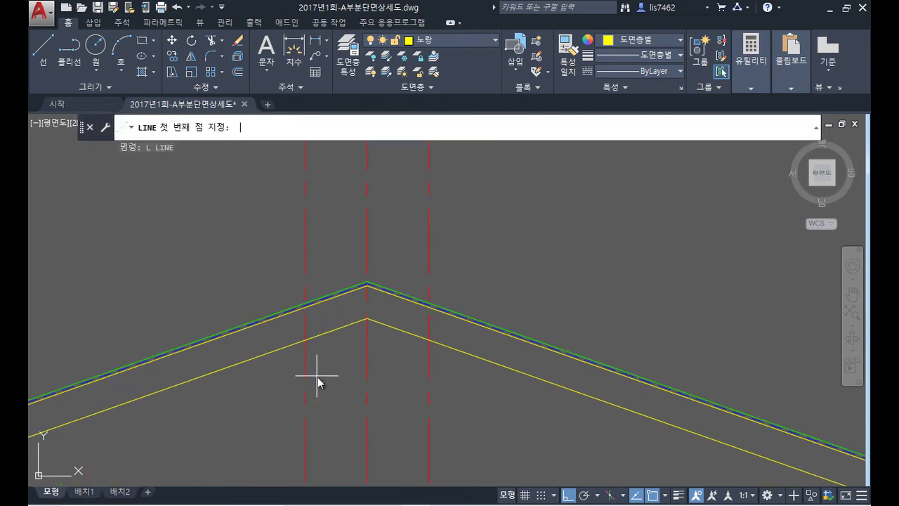
{"action": "left_click", "coordinate": [305, 340]}
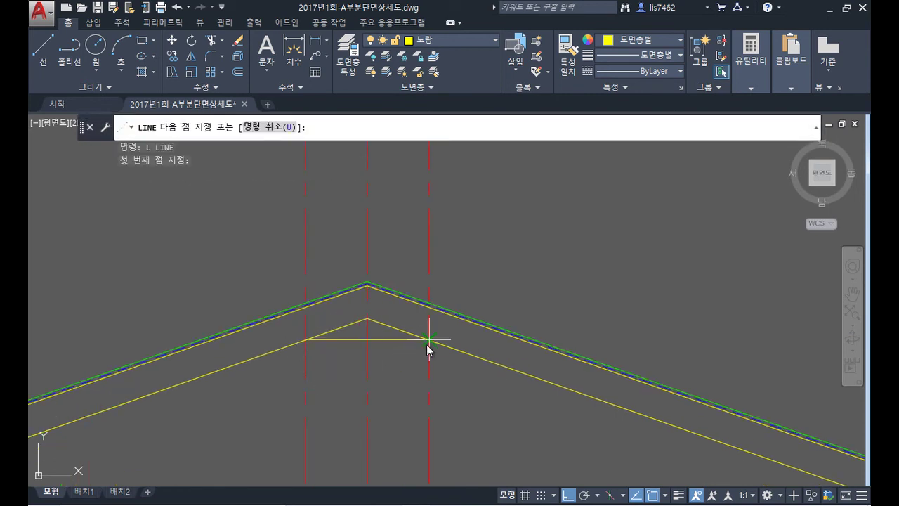
{"action": "left_click", "coordinate": [429, 340]}
{"action": "key", "text": "Return"}
- Fillet the horizontal line to both sloped roof undersides with zero radius, removing the peak between them
{"action": "type", "text": "f"}
{"action": "key", "text": "Return"}
{"action": "type", "text": "m"}
{"action": "key", "text": "Return"}
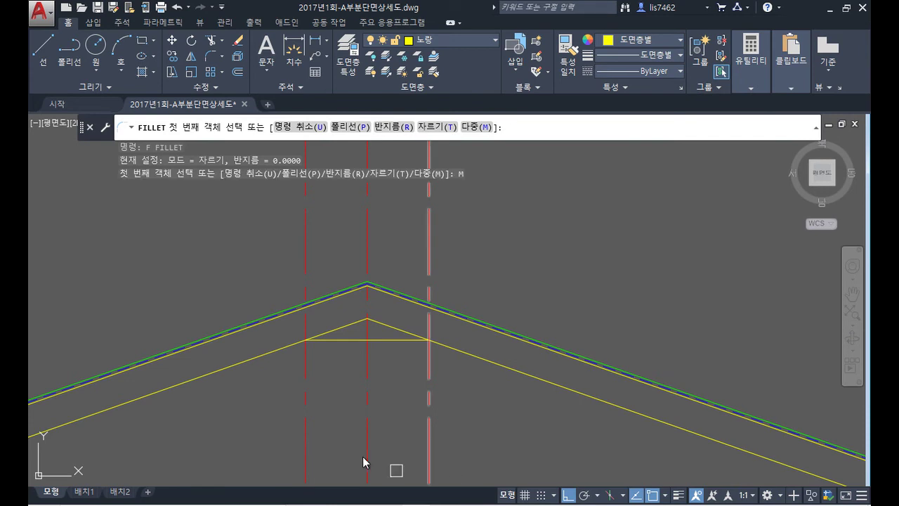
{"action": "left_click", "coordinate": [262, 355]}
{"action": "left_click", "coordinate": [338, 341]}
{"action": "left_click", "coordinate": [393, 341]}
{"action": "left_click", "coordinate": [444, 344]}
{"action": "key", "text": "Return"}
- Delete the two offset centre lines beside the ridge
{"action": "left_click", "coordinate": [428, 245]}
{"action": "left_click", "coordinate": [305, 251]}
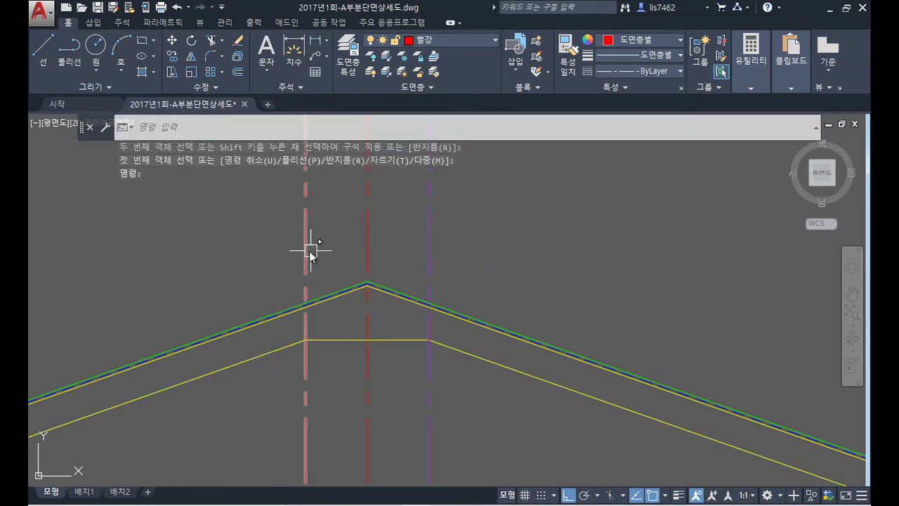
{"action": "key", "text": "Delete"}
- Offset the outer face, bottom and inner face of the eave end outward by 20
{"action": "scroll", "coordinate": [355, 267], "scroll_direction": "down", "scroll_amount": 1}
{"action": "middle_click_drag", "start_coordinate": [372, 271], "coordinate": [598, 227]}
{"action": "mouse_move", "coordinate": [623, 305]}
{"action": "middle_mouse_down"}
{"action": "mouse_move", "coordinate": [282, 274]}
{"action": "mouse_move", "coordinate": [73, 232]}
{"action": "middle_mouse_up"}
{"action": "middle_click_drag", "start_coordinate": [699, 372], "coordinate": [513, 312]}
{"action": "scroll", "coordinate": [457, 326], "scroll_direction": "up", "scroll_amount": 5}
{"action": "middle_click_drag", "start_coordinate": [593, 327], "coordinate": [432, 413]}
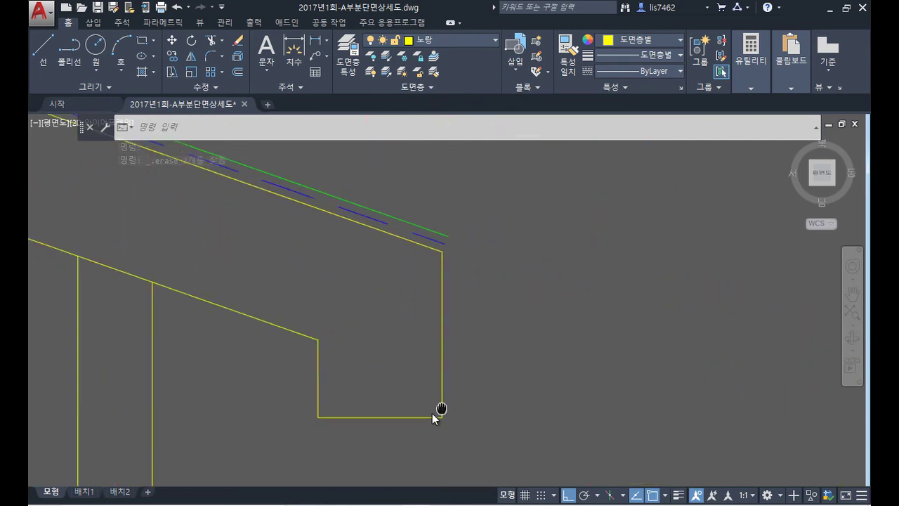
{"action": "type", "text": "o"}
{"action": "key", "text": "Return"}
{"action": "type", "text": "20"}
{"action": "key", "text": "Return"}
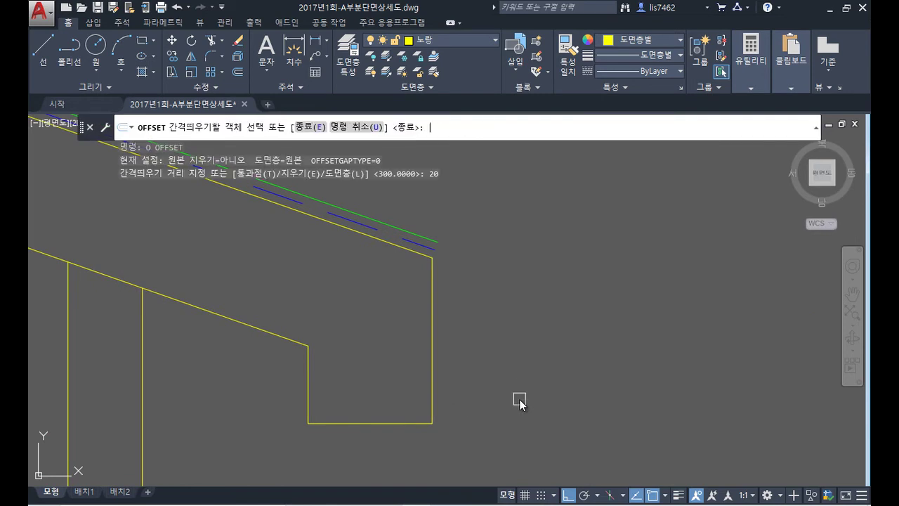
{"action": "left_click", "coordinate": [433, 341]}
{"action": "left_click", "coordinate": [465, 369]}
{"action": "left_click", "coordinate": [404, 425]}
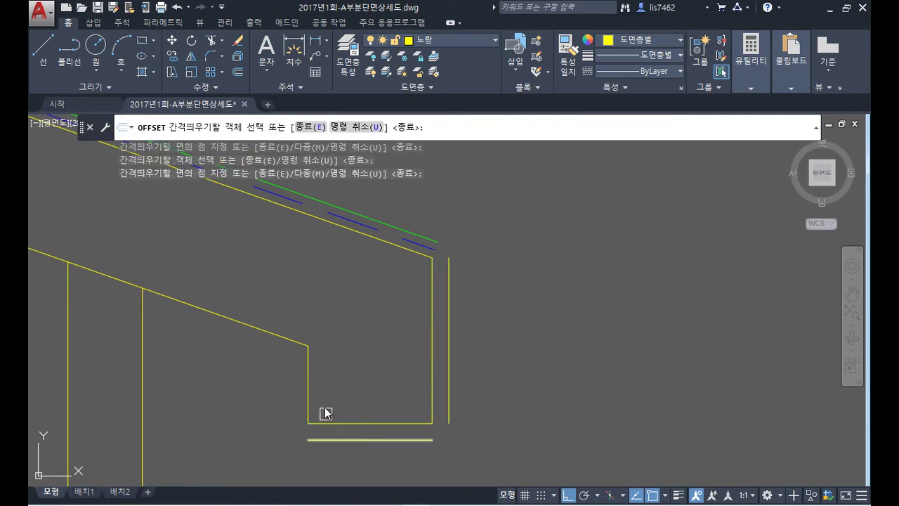
{"action": "left_click", "coordinate": [327, 437]}
{"action": "left_click", "coordinate": [308, 387]}
{"action": "left_click", "coordinate": [254, 396]}
{"action": "key", "text": "Return"}
- Match the three offset lines around the right eave end to the green roof finish line's properties
{"action": "type", "text": "M"}
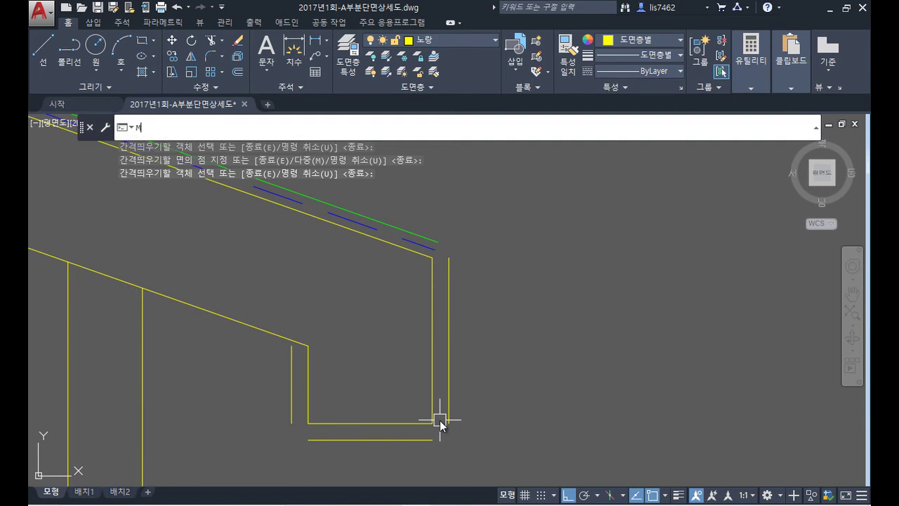
{"action": "type", "text": "A"}
{"action": "key", "text": "Return"}
{"action": "left_click", "coordinate": [439, 242]}
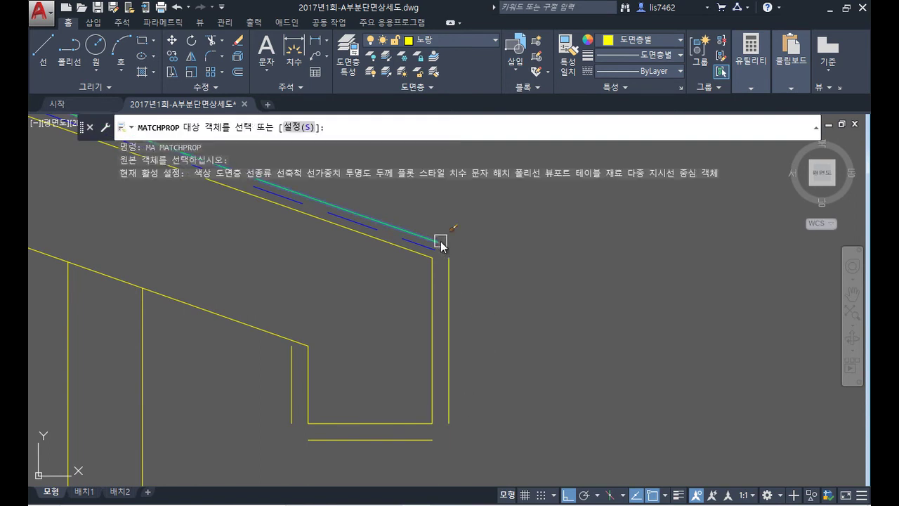
{"action": "left_click", "coordinate": [453, 274]}
{"action": "left_click", "coordinate": [399, 440]}
{"action": "left_click", "coordinate": [290, 400]}
{"action": "key", "text": "Return"}
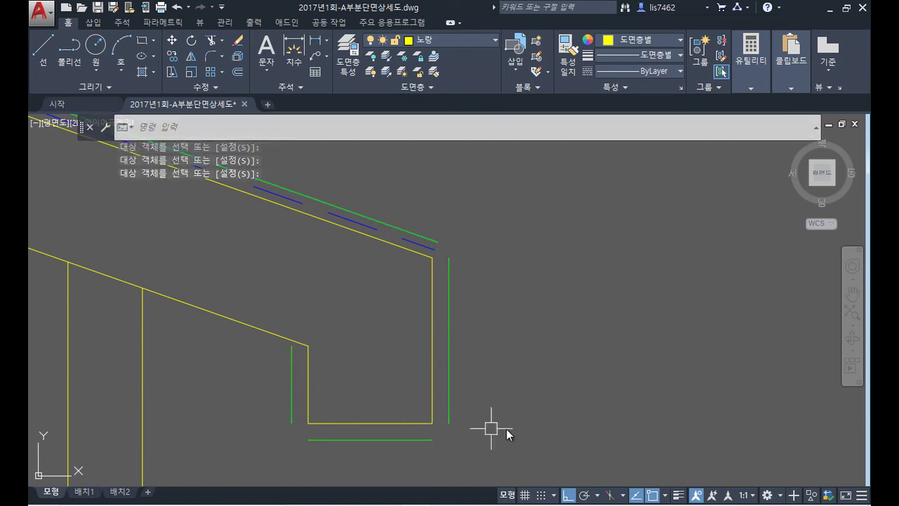
- Fillet the green finish lines around the right eave end into square corners with zero radius, joining them to the sloped roof finish line
{"action": "type", "text": "F"}
{"action": "key", "text": "Return"}
{"action": "type", "text": "M"}
{"action": "key", "text": "Return"}
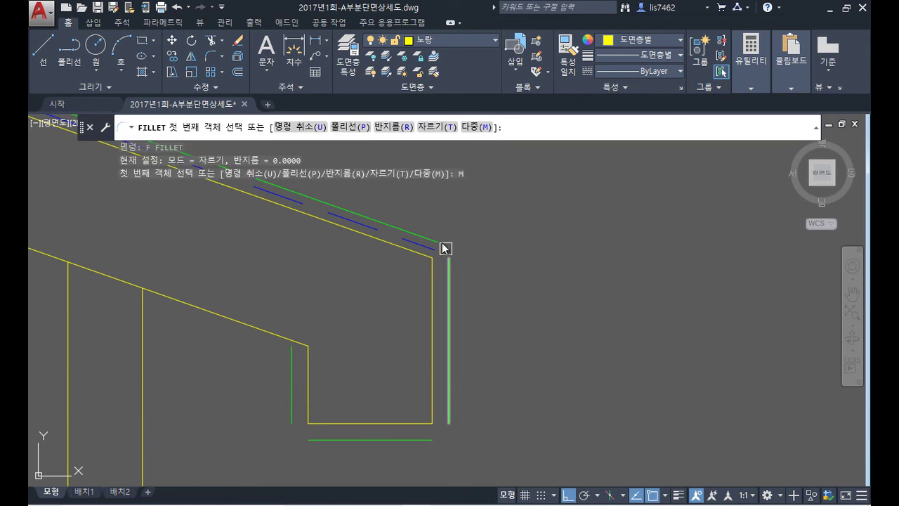
{"action": "left_click", "coordinate": [444, 243]}
{"action": "left_click", "coordinate": [449, 288]}
{"action": "left_click", "coordinate": [449, 416]}
{"action": "left_click", "coordinate": [427, 440]}
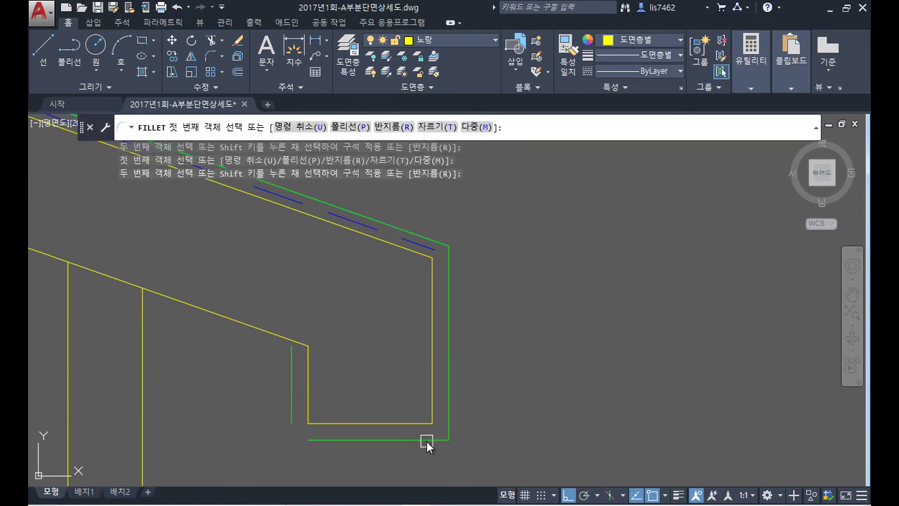
{"action": "left_click", "coordinate": [323, 441]}
{"action": "left_click", "coordinate": [290, 417]}
{"action": "key", "text": "Escape"}
- Draw a small square between the green and yellow lines at the right eave's outer bottom corner
{"action": "type", "text": "rec"}
{"action": "key", "text": "Return"}
{"action": "left_click", "coordinate": [449, 440]}
{"action": "left_click", "coordinate": [432, 424]}
{"action": "key", "text": "space"}
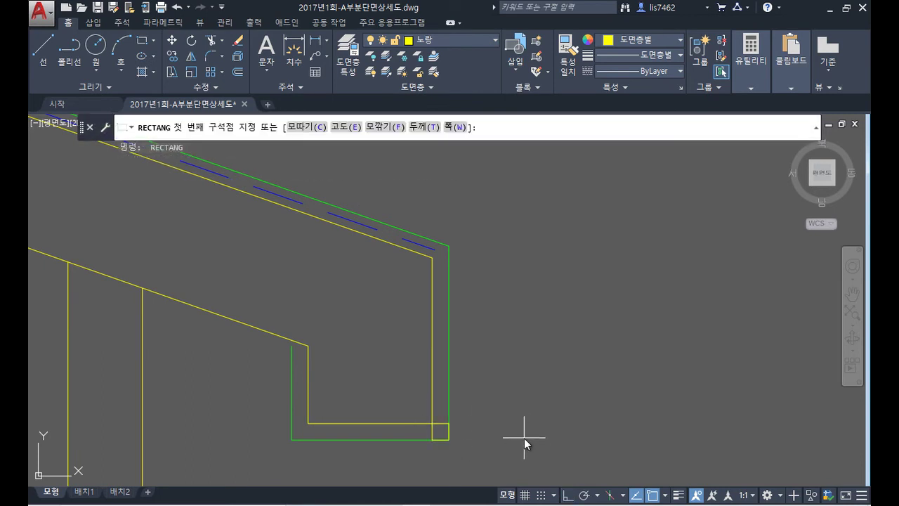
{"action": "key", "text": "Return"}
{"action": "key", "text": "Escape"}
- Match the small square at the right eave corner to the green finish line's properties
{"action": "type", "text": "ma"}
{"action": "key", "text": "Return"}
{"action": "left_click", "coordinate": [441, 424]}
{"action": "left_click", "coordinate": [443, 424]}
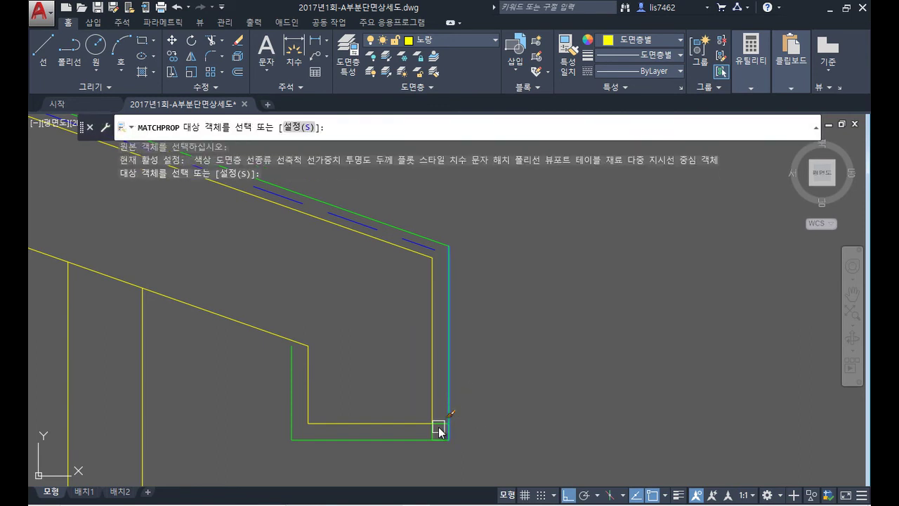
{"action": "key", "text": "Return"}
- Move the small green square by its top edge's midpoint to the midpoint of the right eave's bottom line
{"action": "type", "text": "m"}
{"action": "key", "text": "Return"}
{"action": "left_click", "coordinate": [415, 409]}
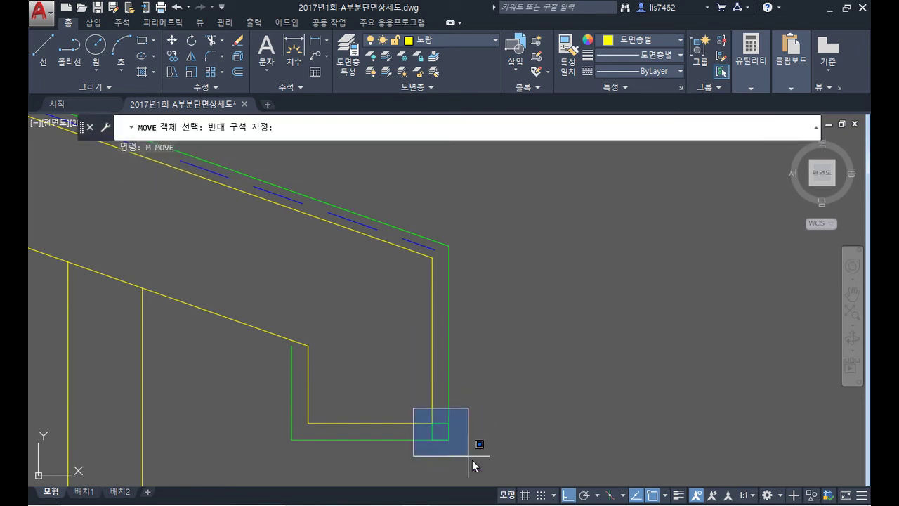
{"action": "left_click", "coordinate": [472, 460]}
{"action": "key", "text": "Return"}
{"action": "left_click", "coordinate": [440, 423]}
{"action": "left_click", "coordinate": [370, 424]}
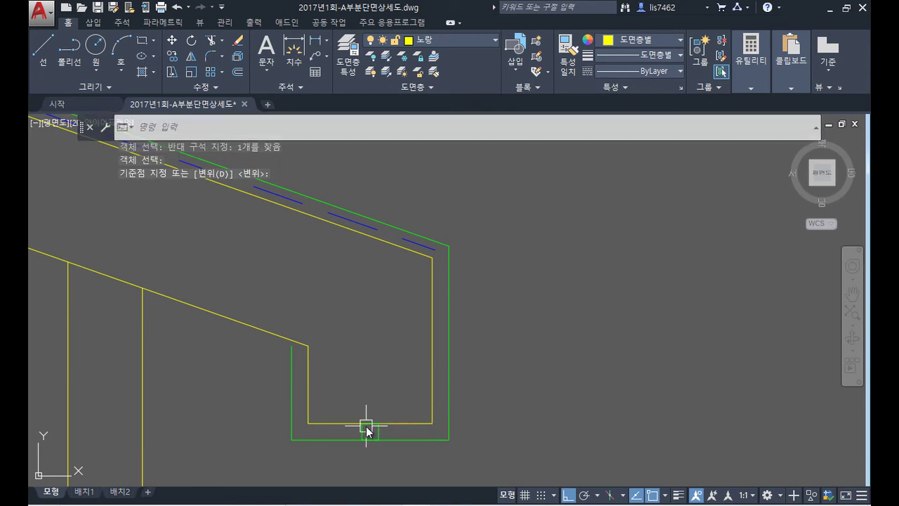
- Trim away the green bottom lines across the small square to open a drip groove under the right eave
{"action": "type", "text": "ㄱ"}
{"action": "key", "text": "Return"}
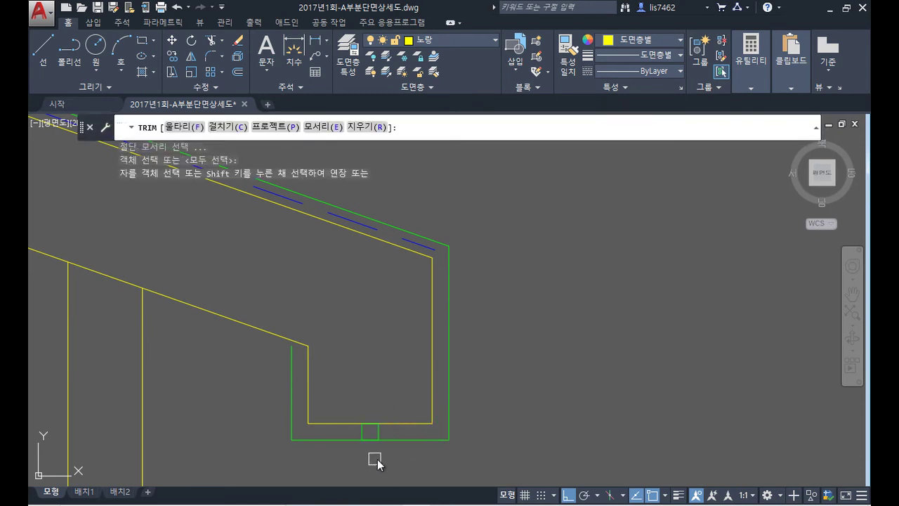
{"action": "left_click", "coordinate": [373, 458]}
{"action": "left_click", "coordinate": [377, 438]}
{"action": "key", "text": "Return"}
- Offset the outer face, bottom and inner face of the left eave end outward by 20
{"action": "scroll", "coordinate": [497, 422], "scroll_direction": "down", "scroll_amount": 3}
{"action": "scroll", "coordinate": [501, 443], "scroll_direction": "down", "scroll_amount": 3}
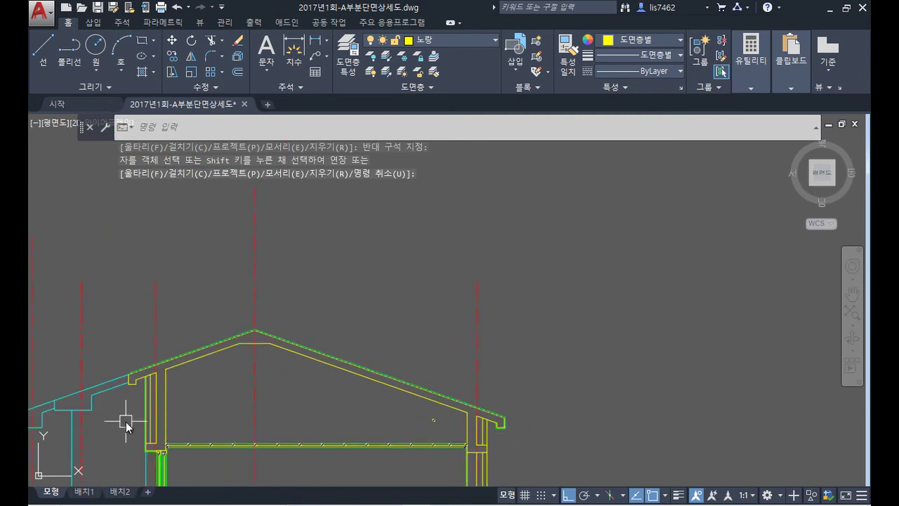
{"action": "scroll", "coordinate": [321, 386], "scroll_direction": "up", "scroll_amount": 5}
{"action": "scroll", "coordinate": [335, 417], "scroll_direction": "up", "scroll_amount": 2}
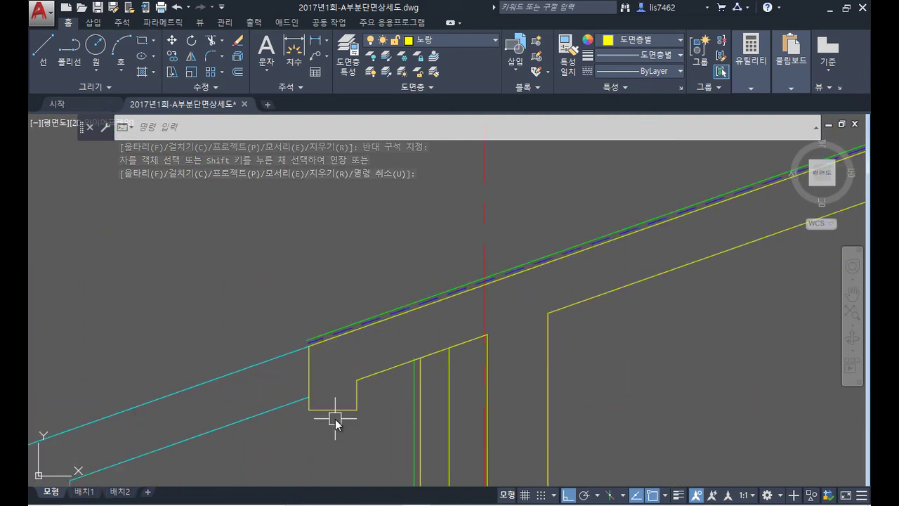
{"action": "type", "text": "o"}
{"action": "key", "text": "Return"}
{"action": "type", "text": "20"}
{"action": "key", "text": "Return"}
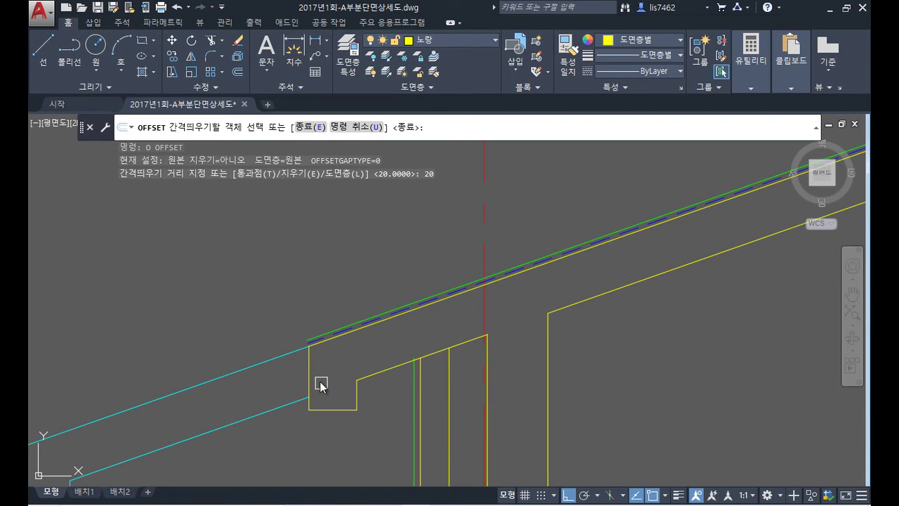
{"action": "left_click", "coordinate": [309, 386]}
{"action": "left_click", "coordinate": [290, 381]}
{"action": "left_click", "coordinate": [331, 411]}
{"action": "left_click", "coordinate": [336, 444]}
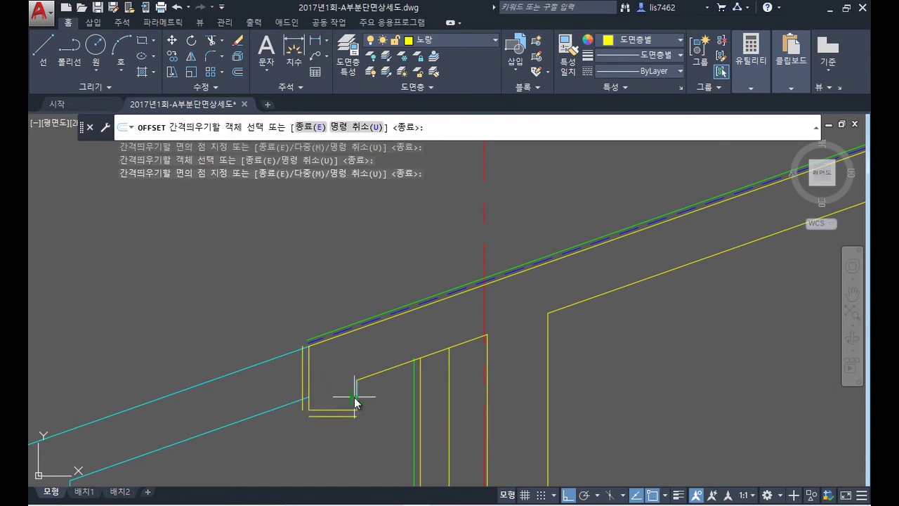
- Match the three offset lines around the left eave end to the properties of a green finish line
{"action": "key", "text": "Escape"}
{"action": "type", "text": "ma"}
{"action": "key", "text": "Return"}
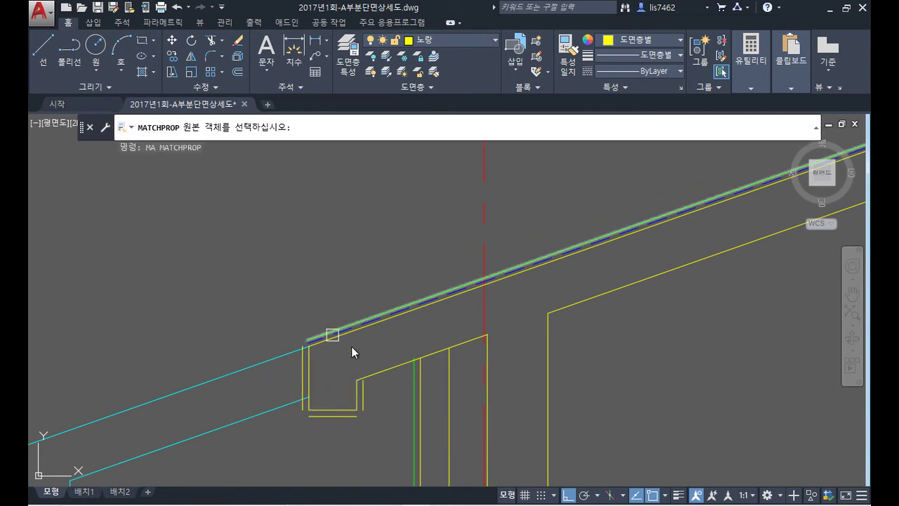
{"action": "left_click", "coordinate": [412, 397]}
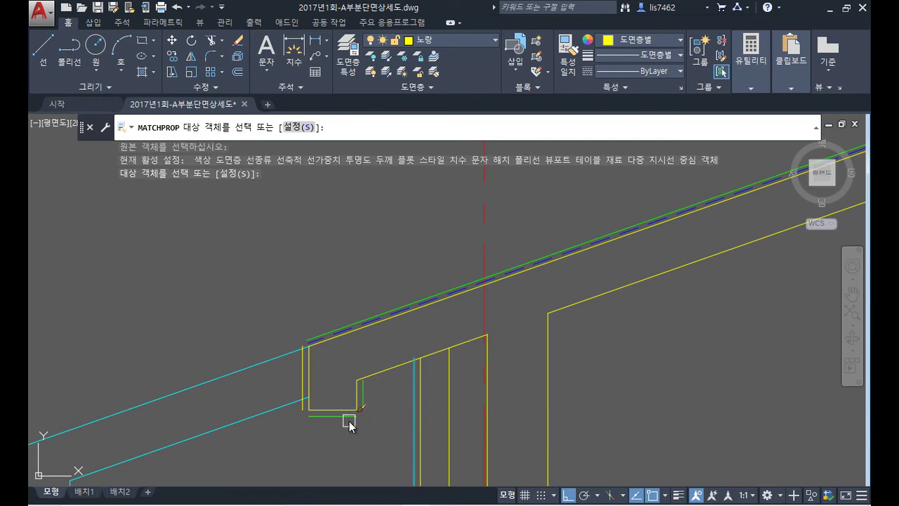
{"action": "left_click", "coordinate": [303, 377]}
{"action": "key", "text": "Return"}
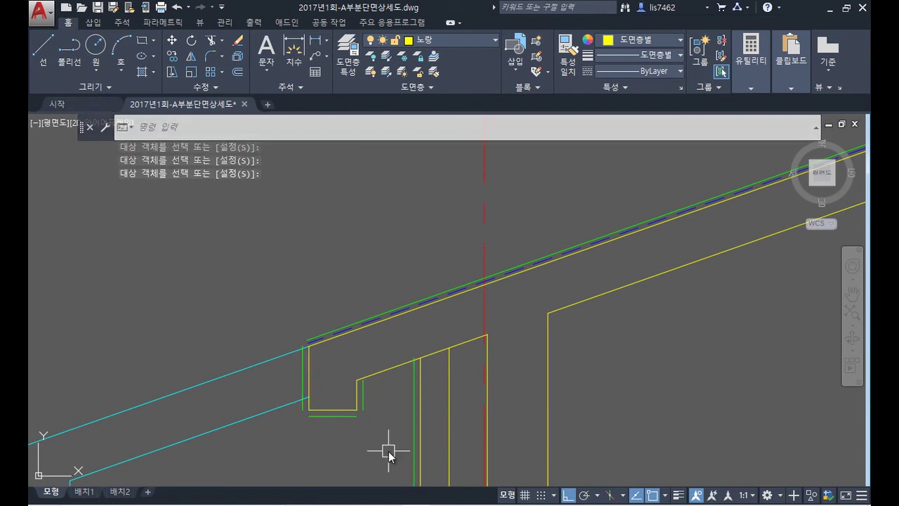
- Fillet the green finish lines around the left eave end with zero radius, including the corner with the sloped roof finish line
{"action": "type", "text": "f"}
{"action": "key", "text": "Return"}
{"action": "type", "text": "m"}
{"action": "key", "text": "Return"}
{"action": "scroll", "coordinate": [364, 420], "scroll_direction": "up", "scroll_amount": 4}
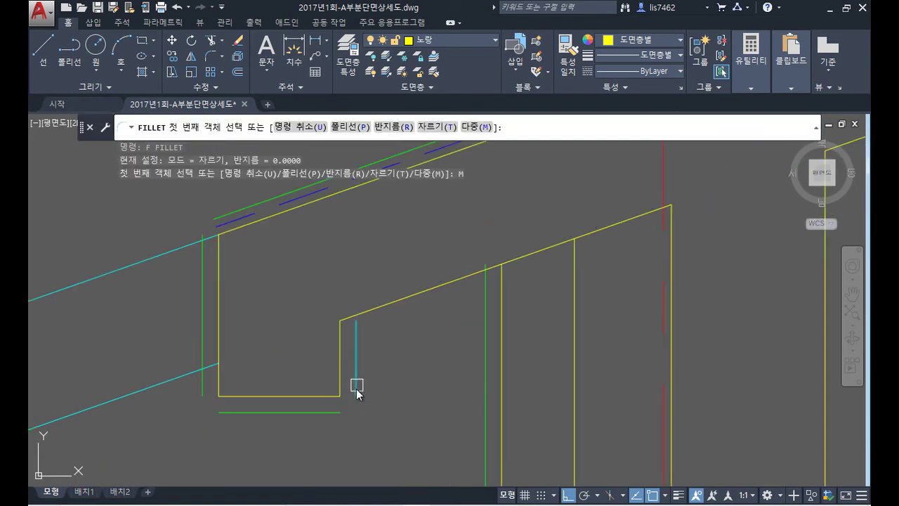
{"action": "left_click", "coordinate": [356, 385]}
{"action": "left_click", "coordinate": [338, 412]}
{"action": "left_click", "coordinate": [237, 412]}
{"action": "left_click", "coordinate": [203, 390]}
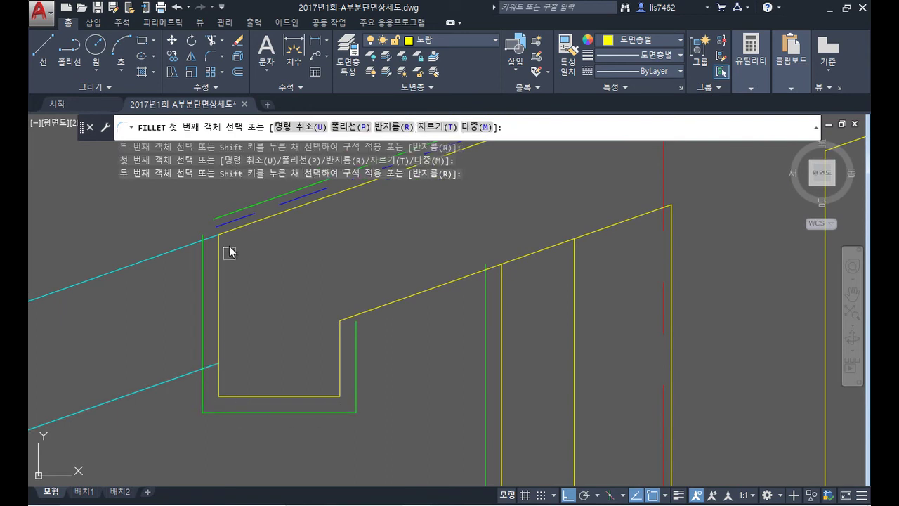
{"action": "left_click", "coordinate": [221, 214]}
{"action": "left_click", "coordinate": [203, 264]}
{"action": "key", "text": "Return"}
- Draw a small square between the green and yellow lines at the left eave's outer bottom corner
{"action": "type", "text": "rec"}
{"action": "key", "text": "Return"}
{"action": "left_click", "coordinate": [202, 412]}
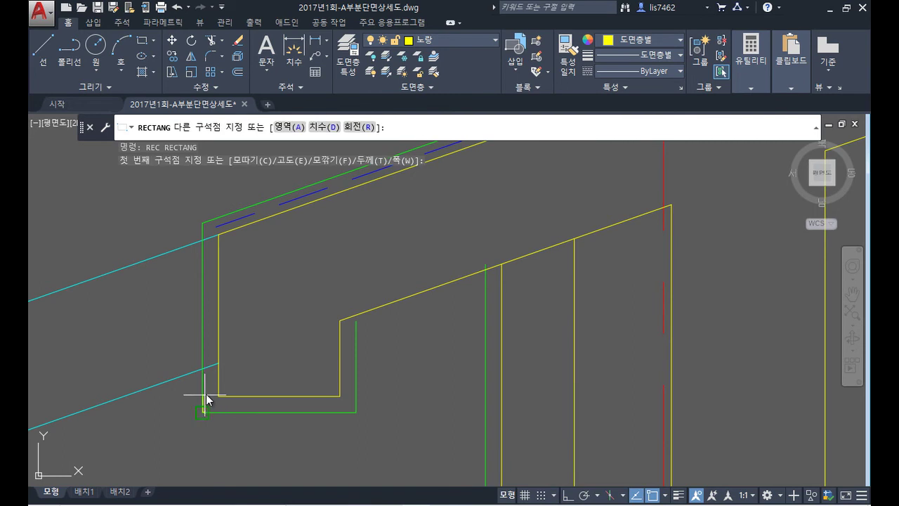
{"action": "left_click", "coordinate": [340, 396]}
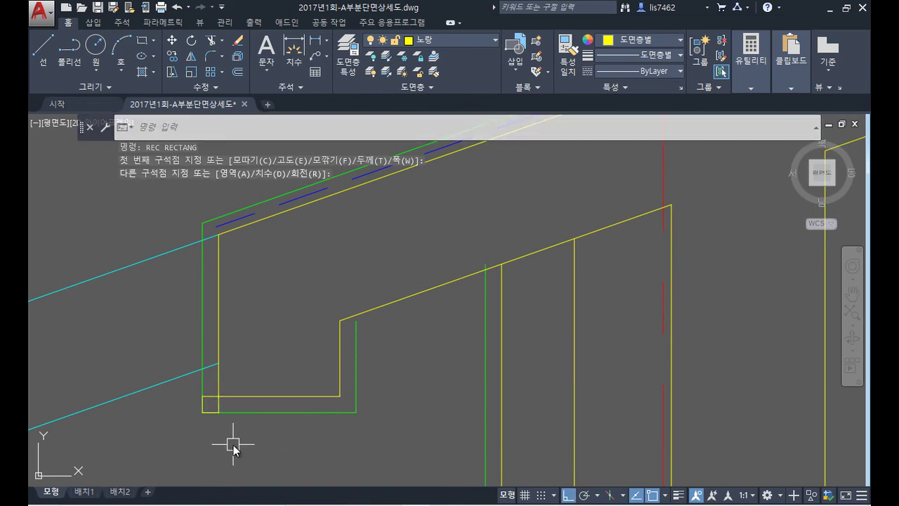
- Move the small square by its bottom edge's midpoint to the middle of the left eave's bottom
{"action": "type", "text": "m"}
{"action": "key", "text": "Return"}
{"action": "left_click", "coordinate": [219, 413]}
{"action": "key", "text": "Return"}
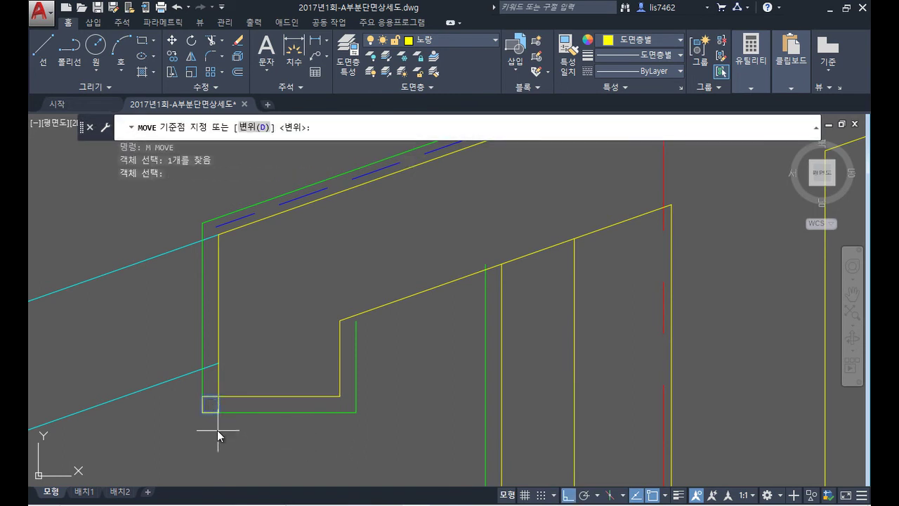
{"action": "left_click", "coordinate": [210, 413]}
{"action": "left_click", "coordinate": [279, 412]}
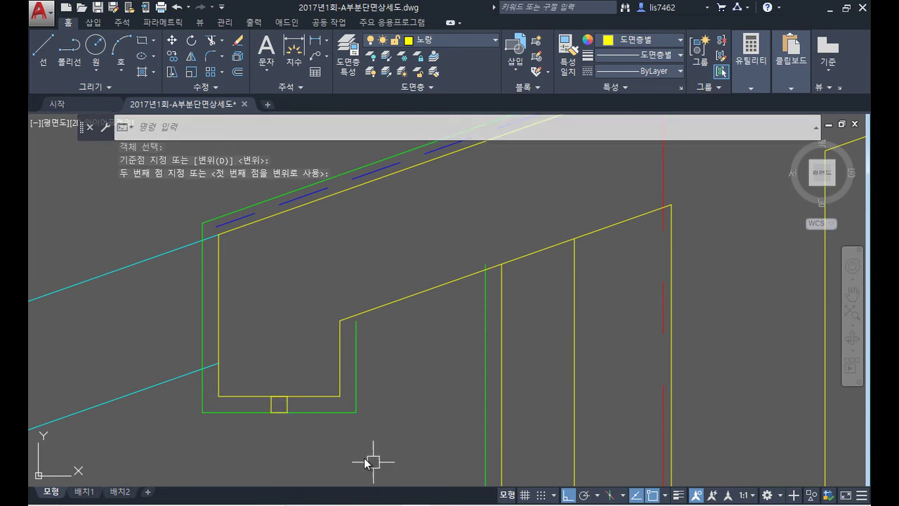
- Match the small square under the left eave to the green finish line's properties
{"action": "type", "text": "ma"}
{"action": "key", "text": "Return"}
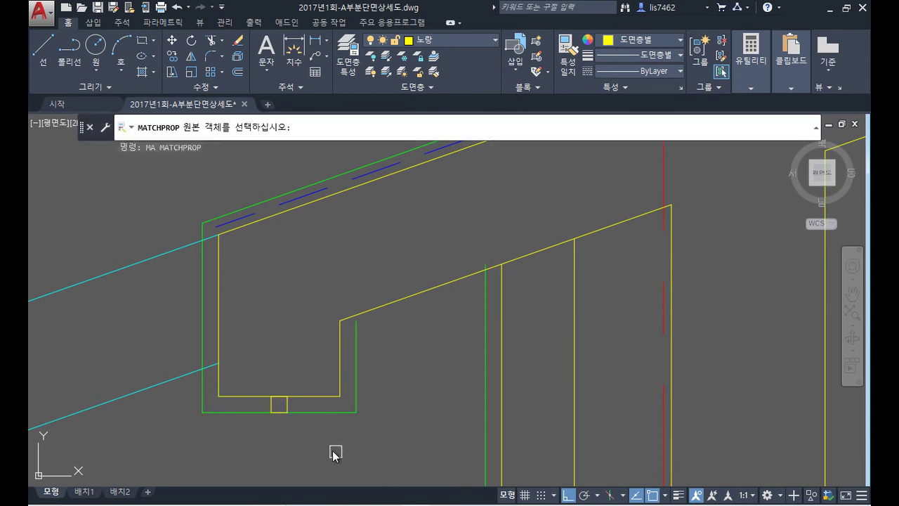
{"action": "left_click", "coordinate": [304, 413]}
{"action": "left_click", "coordinate": [285, 405]}
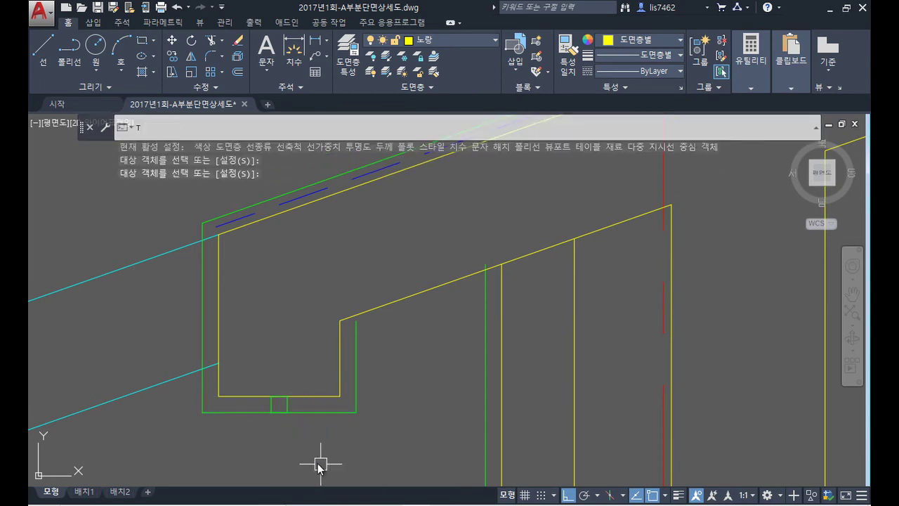
- Trim away the green bottom lines across the small square to open a drip groove under the left eave
{"action": "type", "text": "T"}
{"action": "key", "text": "Return"}
{"action": "left_click", "coordinate": [279, 424]}
{"action": "left_click", "coordinate": [274, 403]}
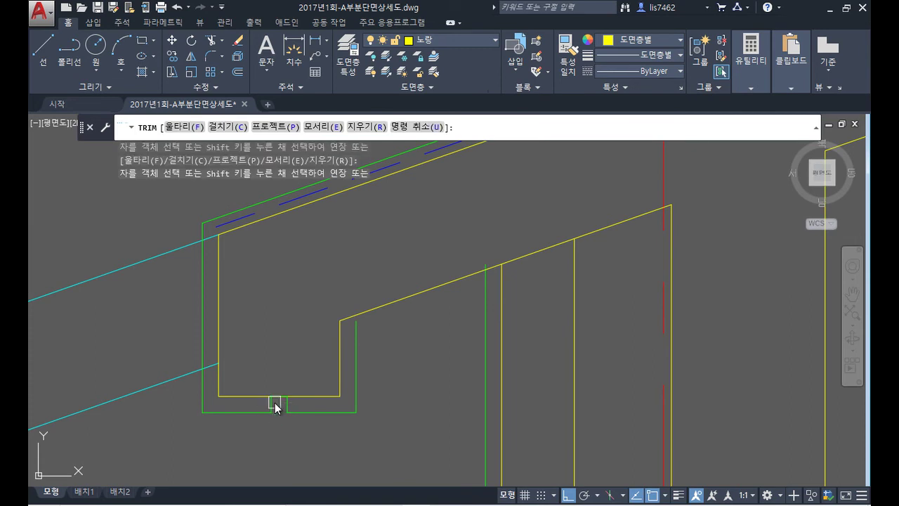
{"action": "key", "text": "Return"}
- Trim both cyan sloped roof lines back to the green outer face of the left eave
{"action": "mouse_move", "coordinate": [325, 458]}
{"action": "middle_mouse_down"}
{"action": "mouse_move", "coordinate": [401, 360]}
{"action": "mouse_move", "coordinate": [338, 414]}
{"action": "mouse_move", "coordinate": [229, 402]}
{"action": "mouse_move", "coordinate": [311, 345]}
{"action": "middle_mouse_up"}
{"action": "key", "text": "Return"}
{"action": "key", "text": "Return"}
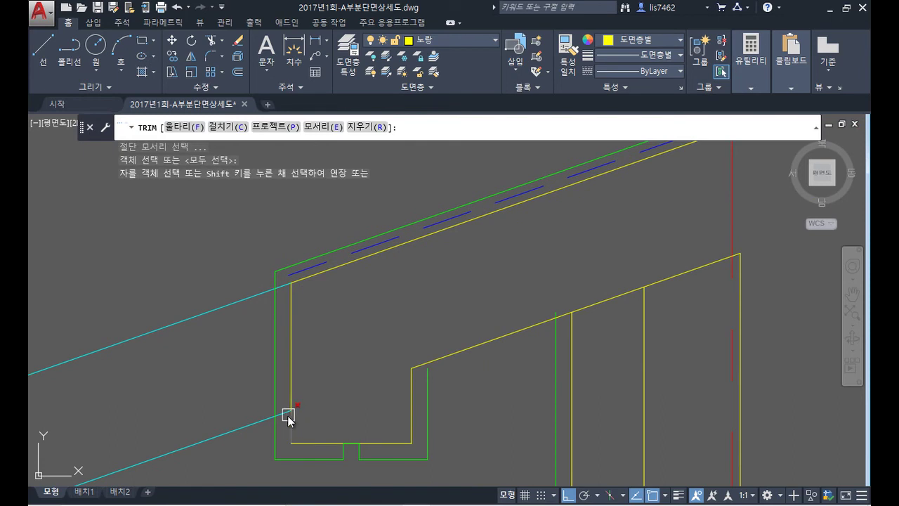
{"action": "left_click", "coordinate": [283, 414]}
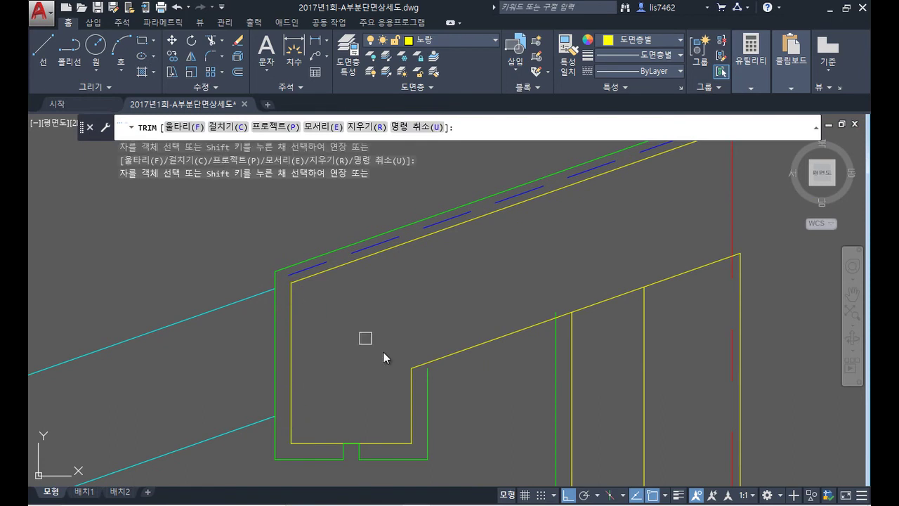
{"action": "key", "text": "Return"}
- Move the upper cyan roof line by its end up to the top corner of the left eave's green finish
{"action": "scroll", "coordinate": [414, 331], "scroll_direction": "down", "scroll_amount": 1}
{"action": "scroll", "coordinate": [441, 356], "scroll_direction": "down", "scroll_amount": 1}
{"action": "scroll", "coordinate": [503, 269], "scroll_direction": "up", "scroll_amount": 1}
{"action": "middle_click_drag", "start_coordinate": [521, 309], "coordinate": [377, 324]}
{"action": "scroll", "coordinate": [373, 309], "scroll_direction": "up", "scroll_amount": 2}
{"action": "scroll", "coordinate": [383, 309], "scroll_direction": "up", "scroll_amount": 1}
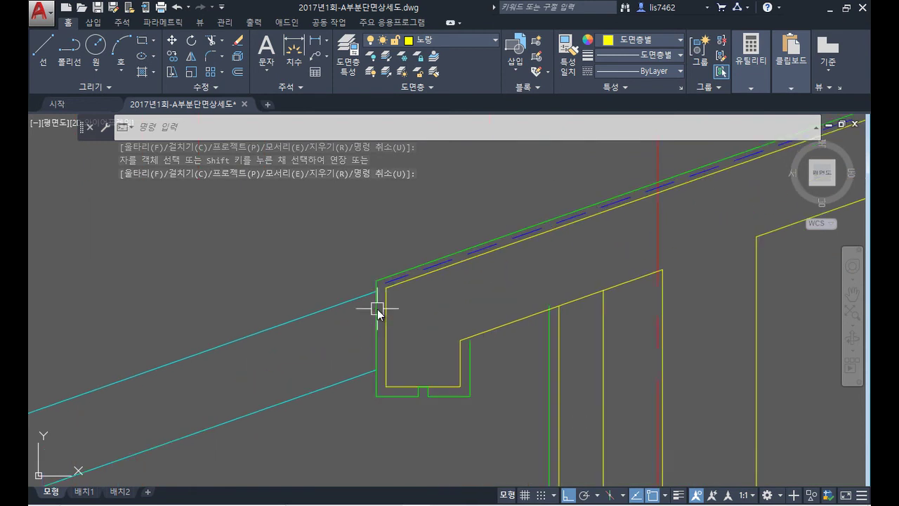
{"action": "type", "text": "m"}
{"action": "key", "text": "Return"}
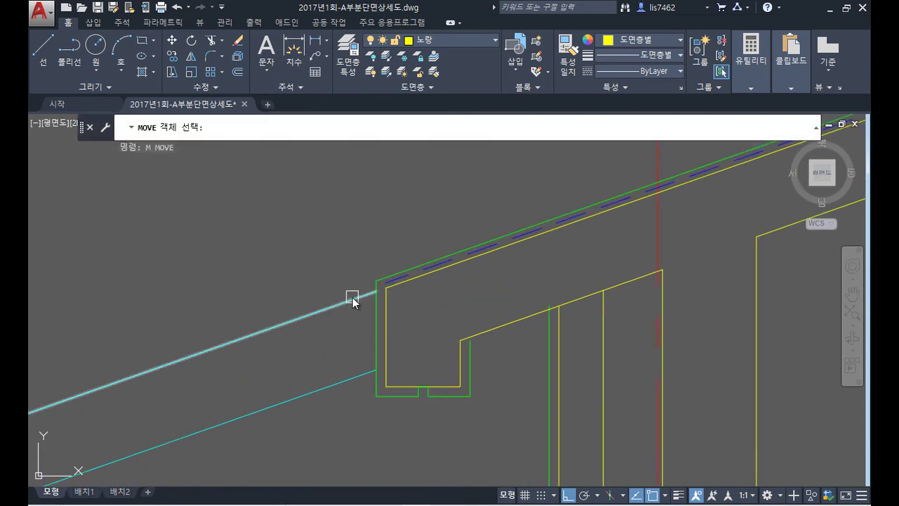
{"action": "left_click", "coordinate": [352, 299]}
{"action": "key", "text": "Return"}
{"action": "scroll", "coordinate": [372, 295], "scroll_direction": "up", "scroll_amount": 2}
{"action": "left_click", "coordinate": [311, 323]}
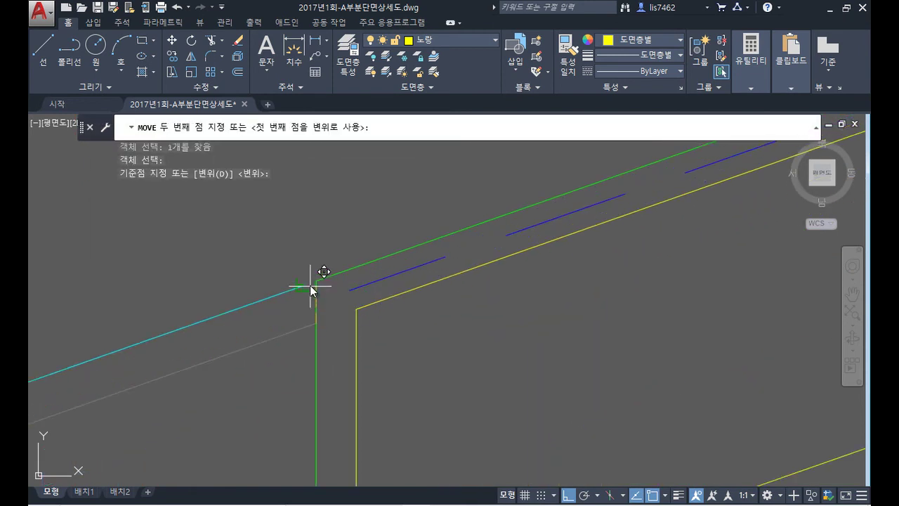
{"action": "left_click", "coordinate": [311, 287]}
- Extend the short cyan vertical line between the two stepped eaves up to the raised cyan roof line
{"action": "scroll", "coordinate": [359, 358], "scroll_direction": "down", "scroll_amount": 3}
{"action": "scroll", "coordinate": [476, 239], "scroll_direction": "up", "scroll_amount": 3}
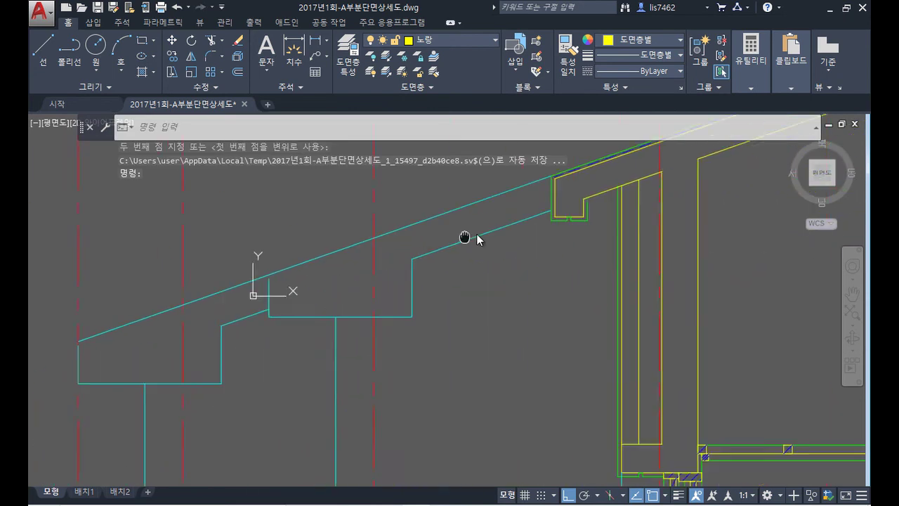
{"action": "scroll", "coordinate": [281, 308], "scroll_direction": "up", "scroll_amount": 4}
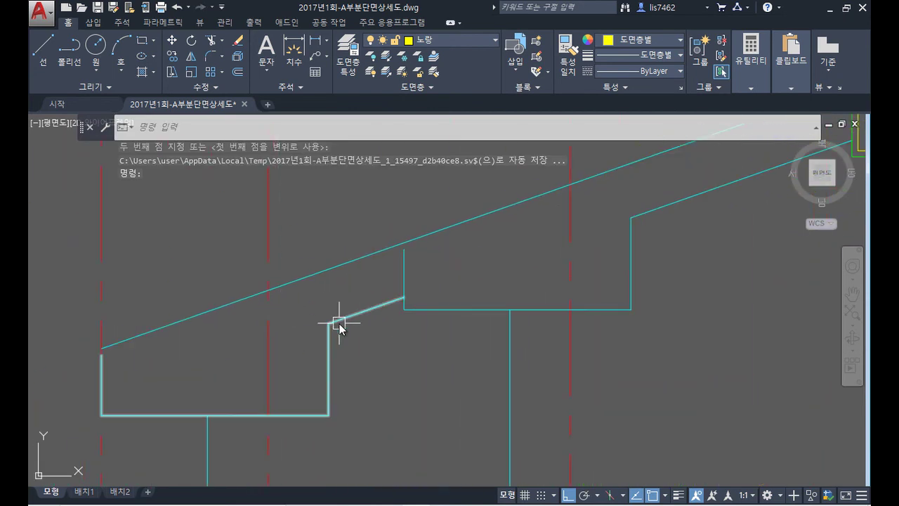
{"action": "type", "text": "ㅌx"}
{"action": "key", "text": "Return"}
{"action": "key", "text": "Return"}
{"action": "left_click", "coordinate": [406, 276]}
{"action": "left_click", "coordinate": [406, 277]}
- Fillet the outermost cyan eave's vertical face to the raised cyan roof line with zero radius
{"action": "type", "text": "f"}
{"action": "key", "text": "Return"}
{"action": "left_click", "coordinate": [109, 367]}
{"action": "left_click", "coordinate": [161, 328]}
- Make the 빨강 layer current and draw a guide line perpendicular to the right slope's green roof line
{"action": "scroll", "coordinate": [541, 292], "scroll_direction": "down", "scroll_amount": 4}
{"action": "middle_click_drag", "start_coordinate": [545, 295], "coordinate": [277, 356]}
{"action": "middle_click_drag", "start_coordinate": [488, 255], "coordinate": [443, 357]}
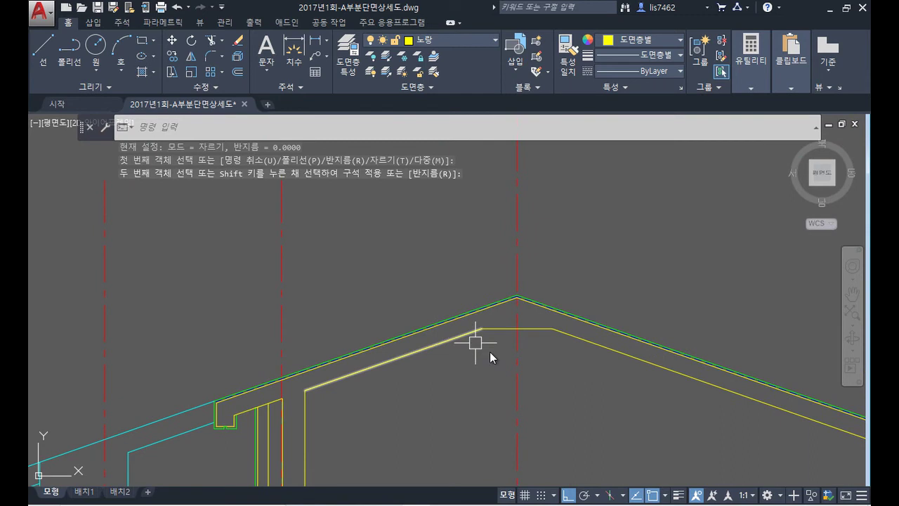
{"action": "left_click", "coordinate": [462, 38]}
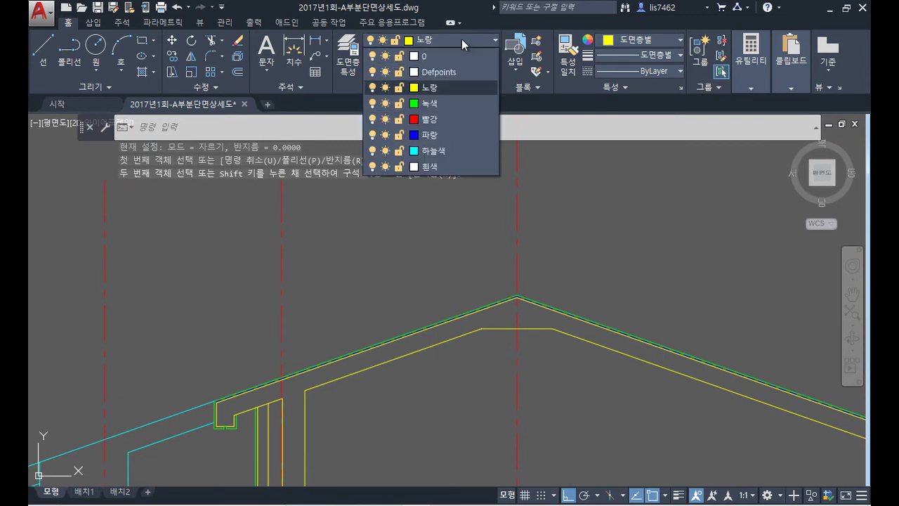
{"action": "left_click", "coordinate": [446, 118]}
{"action": "key", "text": "Escape"}
{"action": "scroll", "coordinate": [361, 327], "scroll_direction": "down", "scroll_amount": 3}
{"action": "type", "text": "l"}
{"action": "key", "text": "Return"}
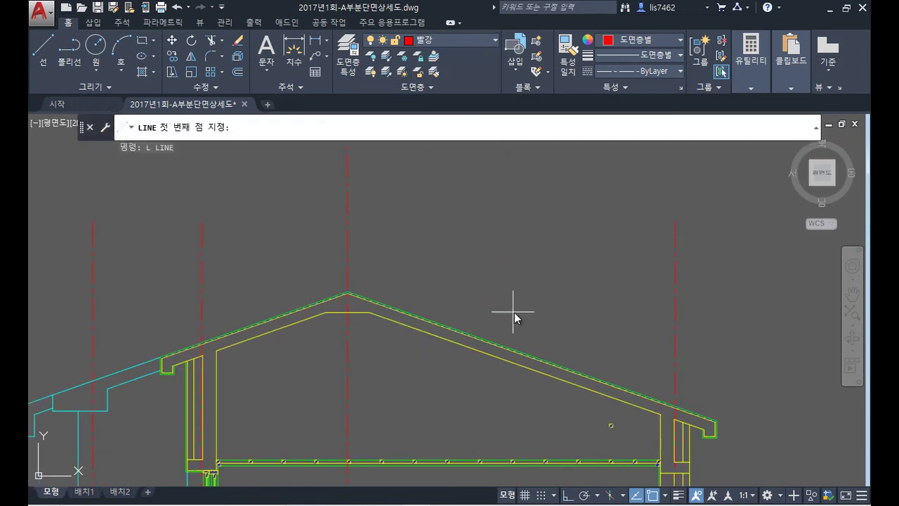
{"action": "scroll", "coordinate": [516, 315], "scroll_direction": "up", "scroll_amount": 5}
{"action": "left_click", "coordinate": [474, 328]}
{"action": "scroll", "coordinate": [467, 364], "scroll_direction": "up", "scroll_amount": 4}
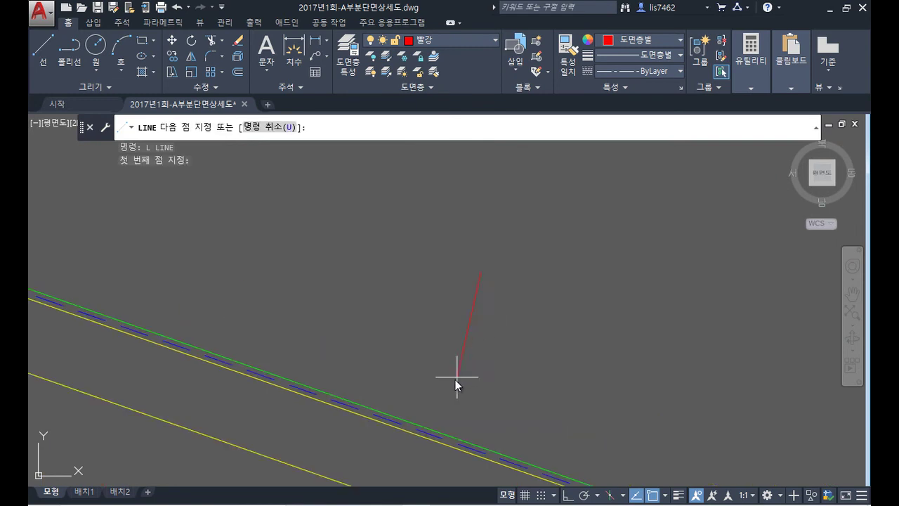
{"action": "left_click", "coordinate": [425, 422]}
{"action": "key", "text": "Return"}
{"action": "scroll", "coordinate": [466, 215], "scroll_direction": "down", "scroll_amount": 4}
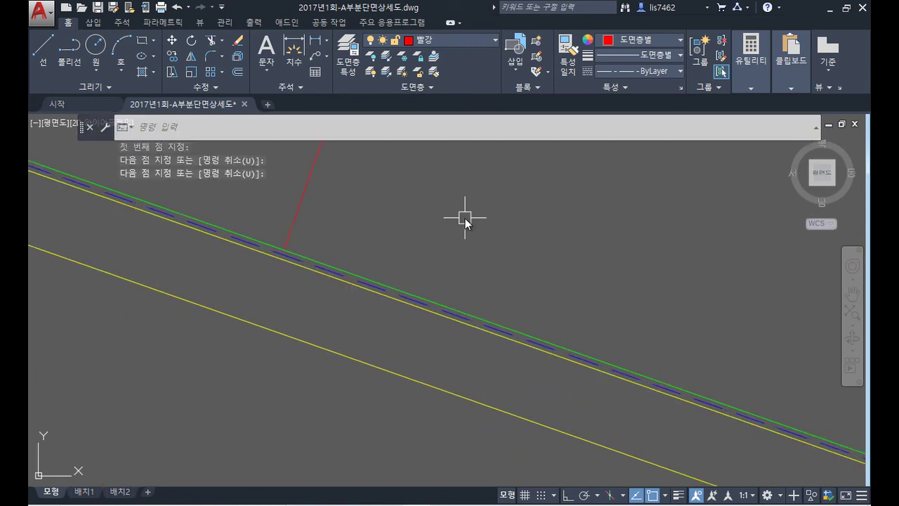
- Offset the perpendicular red guide line 320 down the right roof slope
{"action": "middle_click_drag", "start_coordinate": [474, 253], "coordinate": [451, 282]}
{"action": "type", "text": "o"}
{"action": "key", "text": "Return"}
{"action": "type", "text": "320"}
{"action": "key", "text": "Return"}
{"action": "left_click", "coordinate": [387, 243]}
{"action": "left_click", "coordinate": [464, 264]}
{"action": "key", "text": "Return"}
{"action": "scroll", "coordinate": [386, 257], "scroll_direction": "up", "scroll_amount": 2}
{"action": "middle_click_drag", "start_coordinate": [385, 257], "coordinate": [418, 347]}
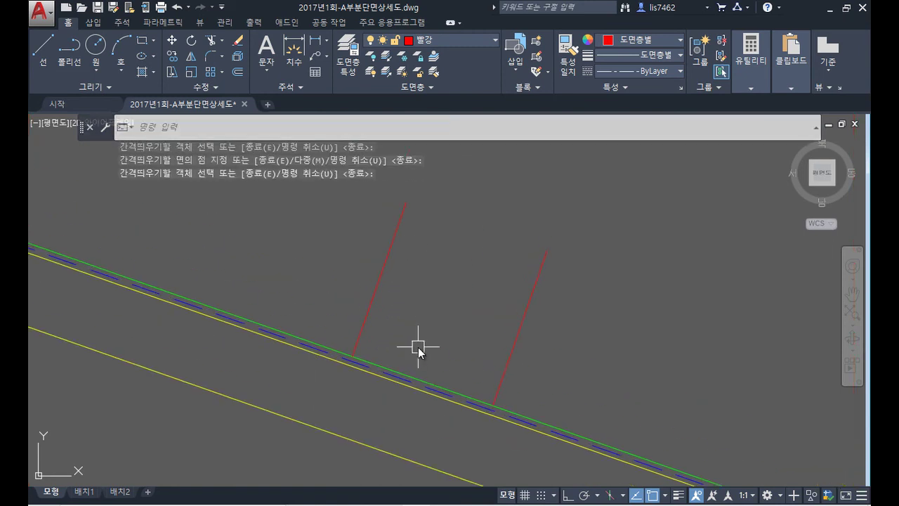
- Offset both perpendicular red guide lines inward by 20, twice each
{"action": "type", "text": "o"}
{"action": "key", "text": "Return"}
{"action": "type", "text": "20"}
{"action": "key", "text": "Return"}
{"action": "left_click", "coordinate": [375, 296]}
{"action": "left_click", "coordinate": [515, 334]}
{"action": "left_click", "coordinate": [508, 329]}
{"action": "left_click", "coordinate": [481, 321]}
- Offset the right slope's green roof line upward three times at 20 spacing
{"action": "left_click", "coordinate": [446, 387]}
{"action": "left_click", "coordinate": [466, 344]}
{"action": "left_click", "coordinate": [453, 374]}
{"action": "left_click", "coordinate": [469, 349]}
{"action": "key", "text": "Return"}
- Match the three offset roof lines to the properties of a red guide line
{"action": "type", "text": "ma"}
{"action": "key", "text": "Return"}
{"action": "left_click", "coordinate": [509, 365]}
{"action": "left_click", "coordinate": [465, 373]}
{"action": "left_click", "coordinate": [457, 380]}
{"action": "left_click", "coordinate": [504, 367]}
{"action": "key", "text": "Return"}
{"action": "middle_click_drag", "start_coordinate": [532, 436], "coordinate": [536, 403]}
- Make the 녹색 layer current and draw the hooked roof tile as a closed polyline on the guide line intersections
{"action": "left_click", "coordinate": [464, 40]}
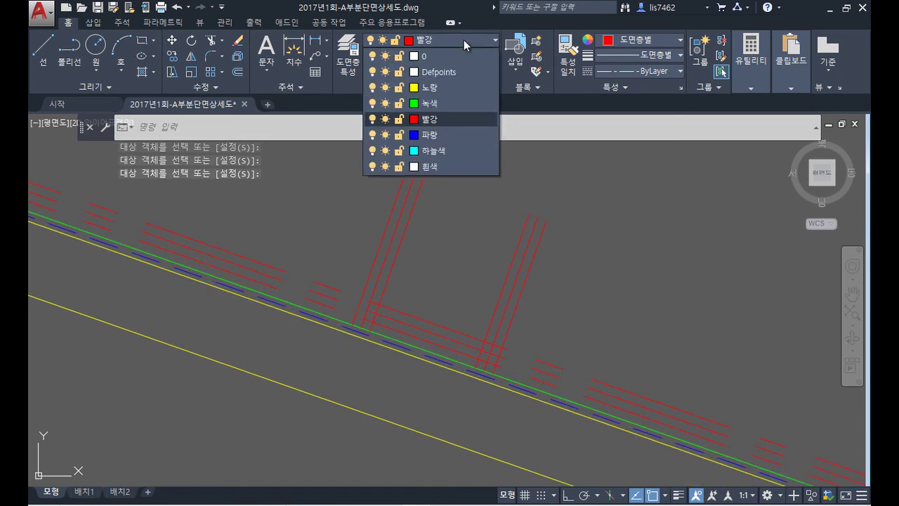
{"action": "left_click", "coordinate": [452, 101]}
{"action": "scroll", "coordinate": [488, 391], "scroll_direction": "up", "scroll_amount": 2}
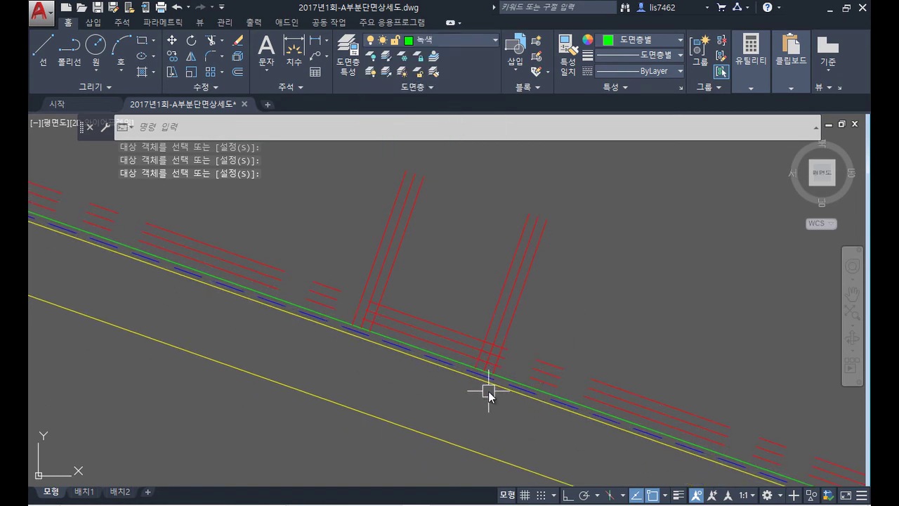
{"action": "scroll", "coordinate": [406, 303], "scroll_direction": "up", "scroll_amount": 2}
{"action": "type", "text": "pl"}
{"action": "key", "text": "Return"}
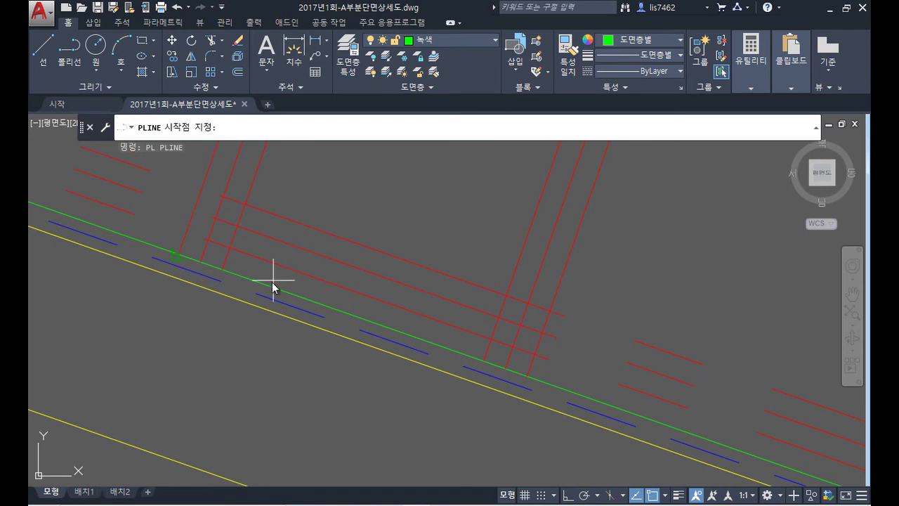
{"action": "left_click", "coordinate": [208, 240]}
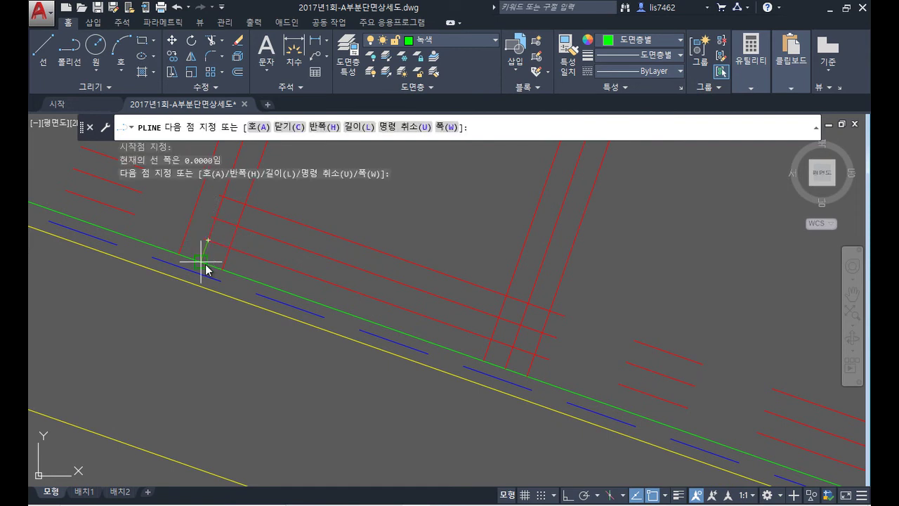
{"action": "left_click", "coordinate": [179, 253]}
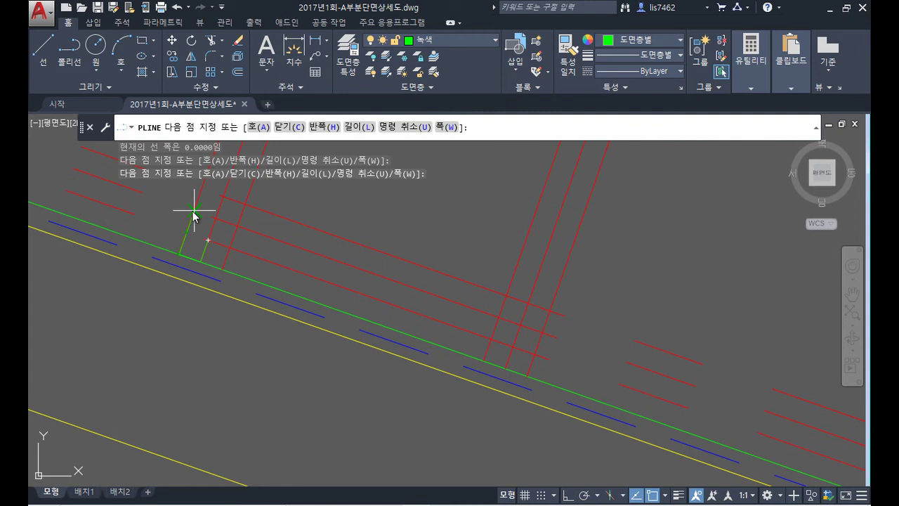
{"action": "left_click", "coordinate": [194, 211]}
{"action": "left_click", "coordinate": [551, 308]}
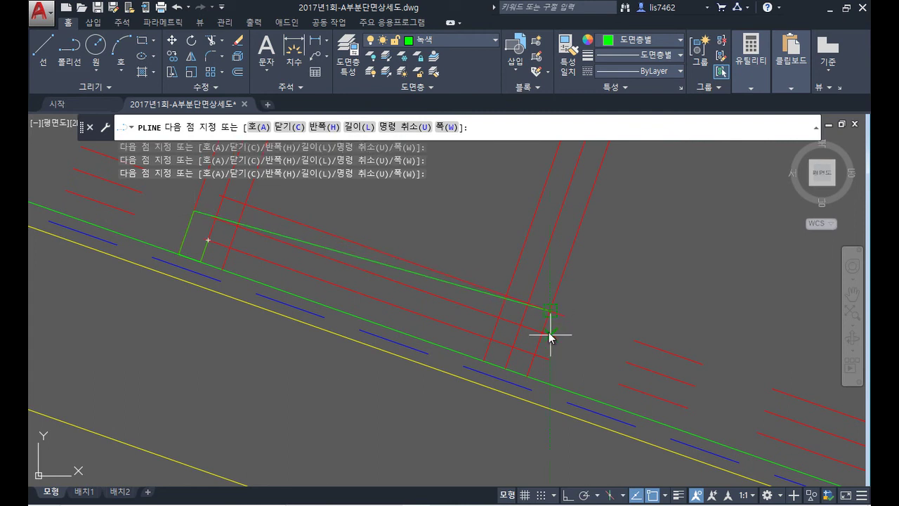
{"action": "type", "text": "C"}
{"action": "key", "text": "Return"}
- Draw the small square batten with a diagonal under the tile's upper end as a polyline
{"action": "scroll", "coordinate": [260, 261], "scroll_direction": "up", "scroll_amount": 3}
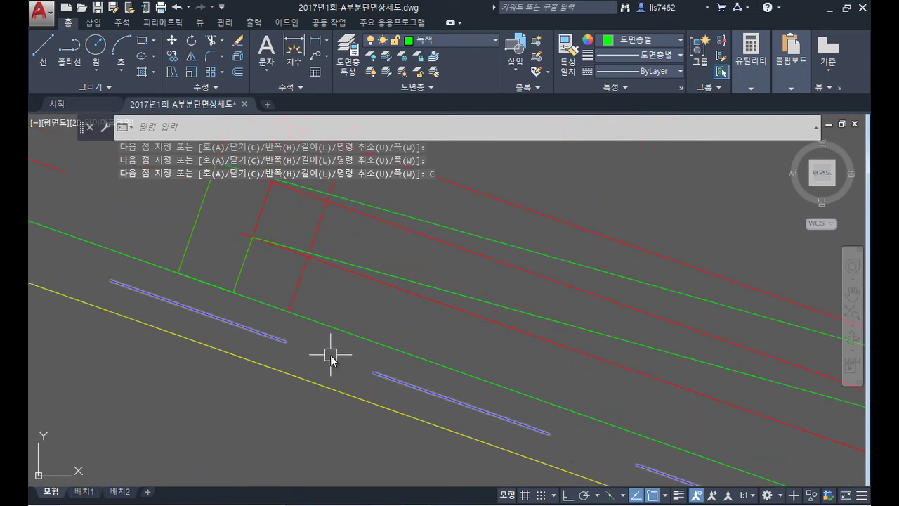
{"action": "type", "text": "pl"}
{"action": "key", "text": "Return"}
{"action": "left_click", "coordinate": [253, 238]}
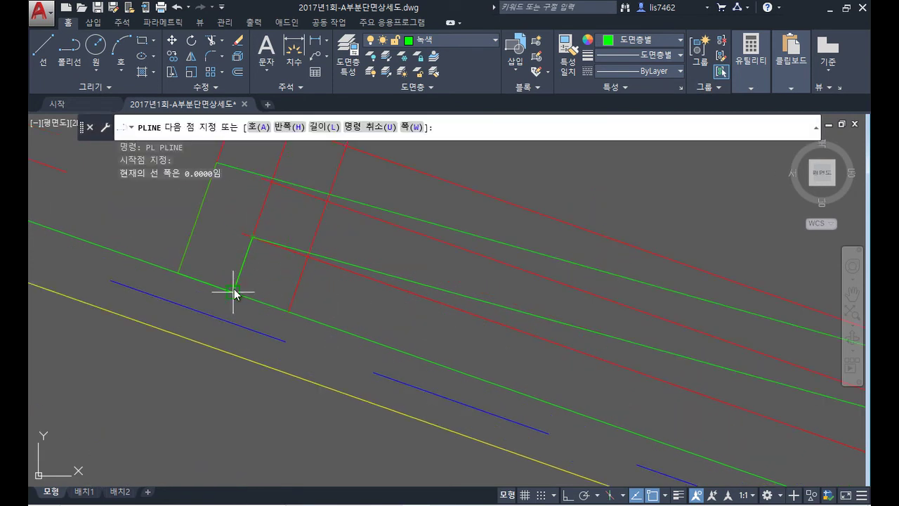
{"action": "left_click", "coordinate": [289, 310]}
{"action": "left_click", "coordinate": [307, 256]}
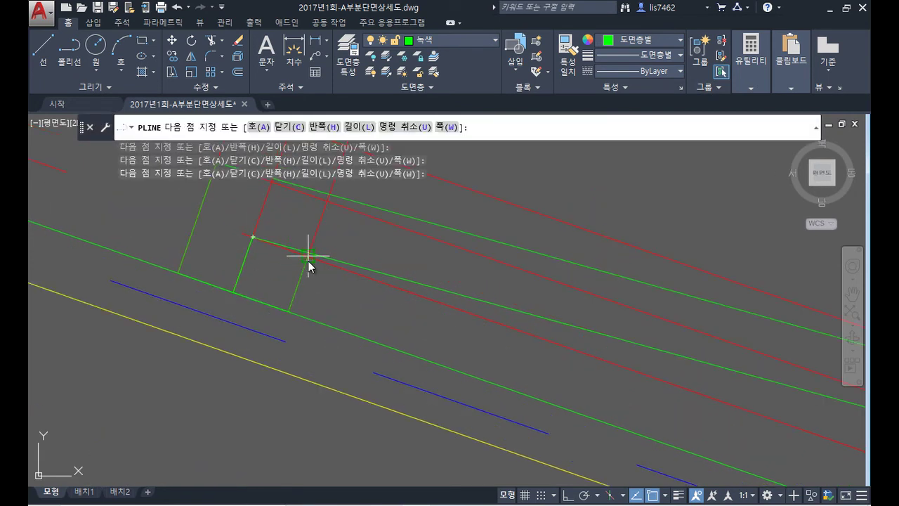
{"action": "left_click", "coordinate": [254, 242]}
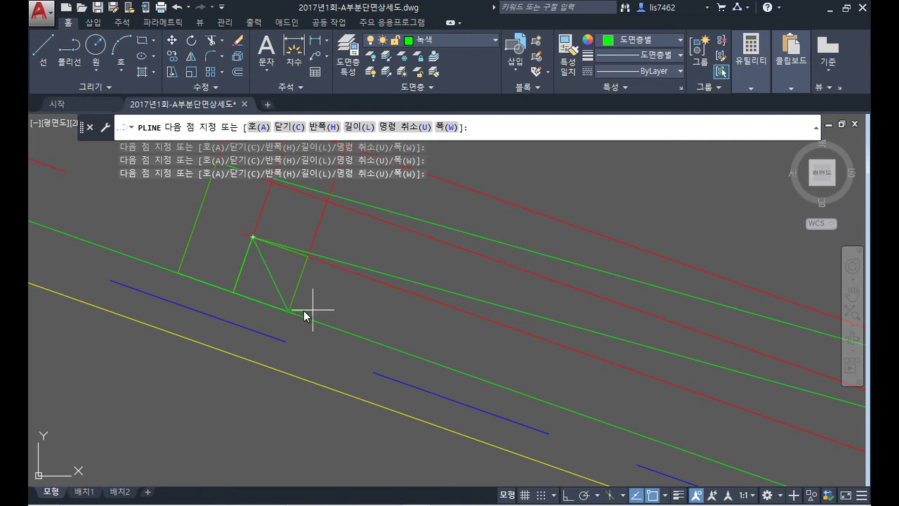
{"action": "key", "text": "Return"}
- Erase all the red guide lines around the roof tile, both the sloped and the perpendicular ones
{"action": "scroll", "coordinate": [393, 309], "scroll_direction": "down", "scroll_amount": 3}
{"action": "middle_click_drag", "start_coordinate": [487, 305], "coordinate": [323, 305]}
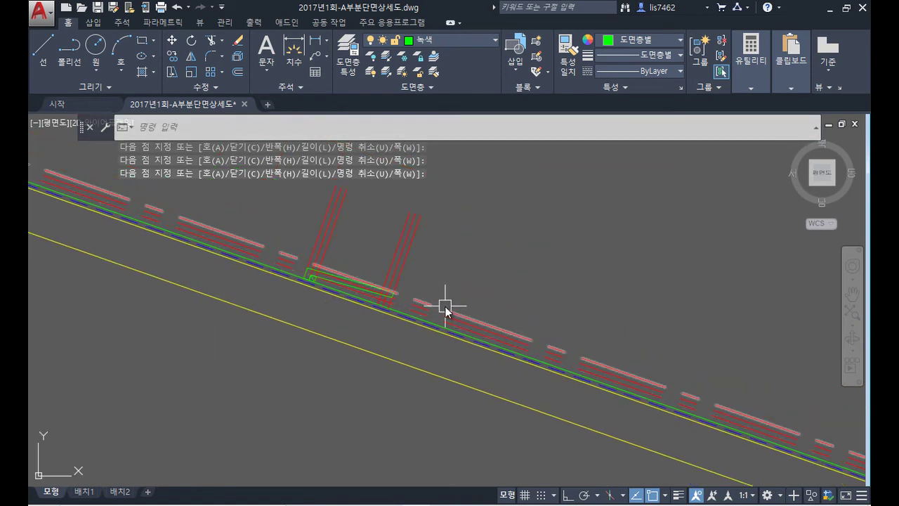
{"action": "scroll", "coordinate": [435, 307], "scroll_direction": "up", "scroll_amount": 5}
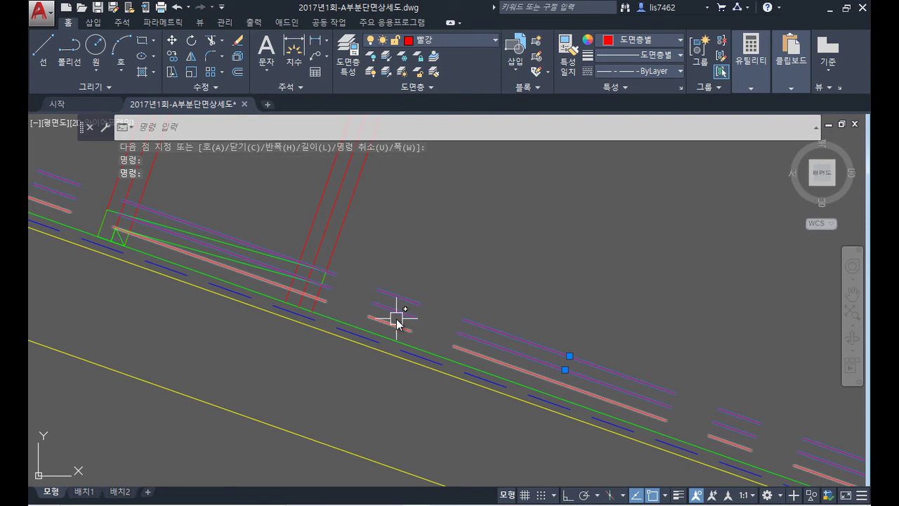
{"action": "left_click", "coordinate": [418, 294]}
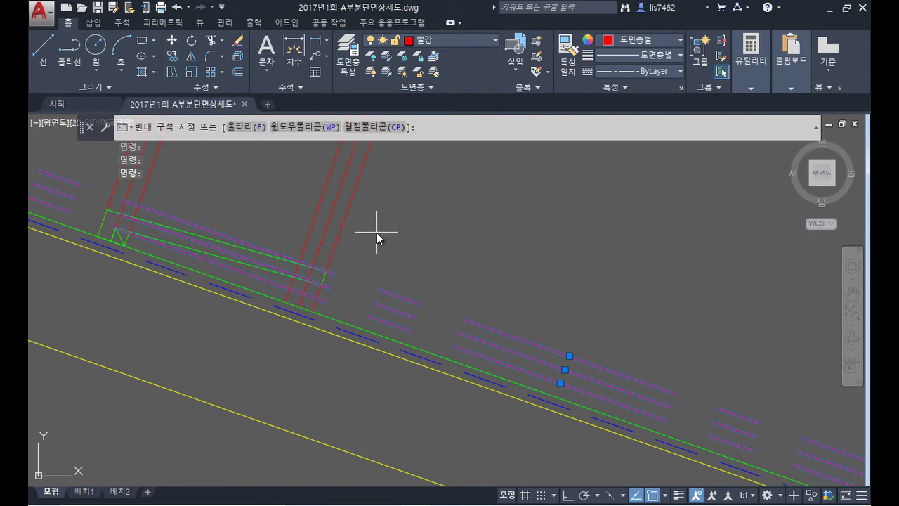
{"action": "left_click", "coordinate": [298, 201]}
{"action": "middle_click_drag", "start_coordinate": [253, 213], "coordinate": [361, 275]}
{"action": "left_click", "coordinate": [331, 247]}
{"action": "left_click", "coordinate": [241, 217]}
{"action": "key", "text": "Delete"}
{"action": "scroll", "coordinate": [383, 266], "scroll_direction": "down", "scroll_amount": 3}
{"action": "middle_click_drag", "start_coordinate": [422, 261], "coordinate": [305, 284]}
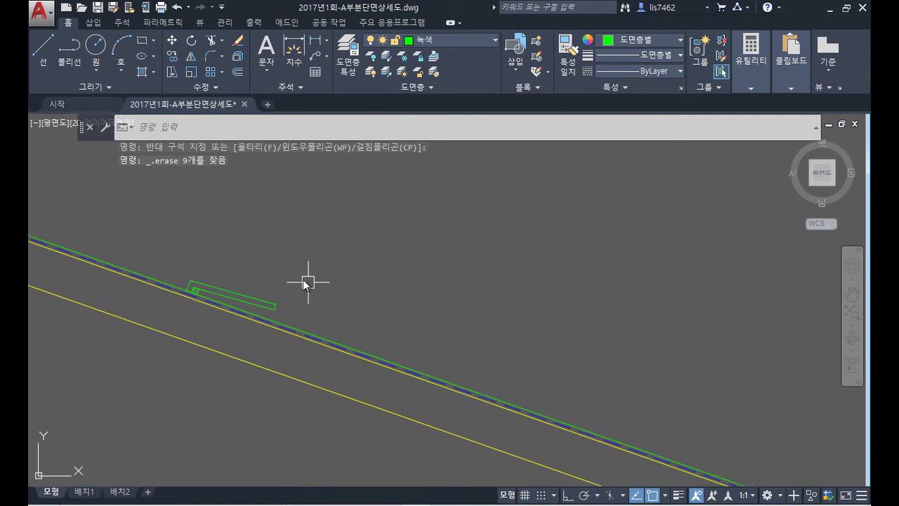
- Move the tile and batten by the batten's lower outer corner to the top corner of the right eave's green finish
{"action": "type", "text": "m"}
{"action": "key", "text": "Return"}
{"action": "left_click", "coordinate": [168, 250]}
{"action": "left_click", "coordinate": [331, 347]}
{"action": "key", "text": "Return"}
{"action": "scroll", "coordinate": [172, 278], "scroll_direction": "up", "scroll_amount": 6}
{"action": "left_click", "coordinate": [330, 382]}
{"action": "scroll", "coordinate": [539, 316], "scroll_direction": "down", "scroll_amount": 6}
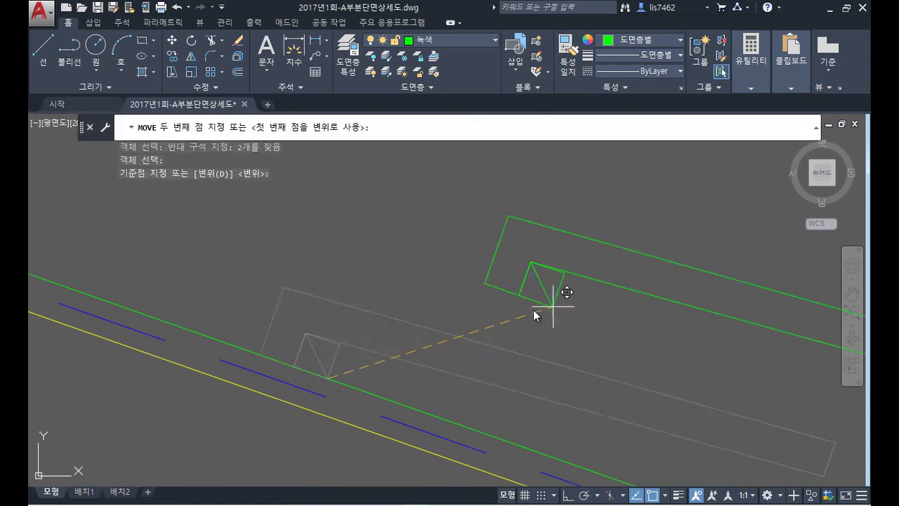
{"action": "middle_click_drag", "start_coordinate": [548, 347], "coordinate": [539, 333]}
{"action": "scroll", "coordinate": [492, 323], "scroll_direction": "up", "scroll_amount": 5}
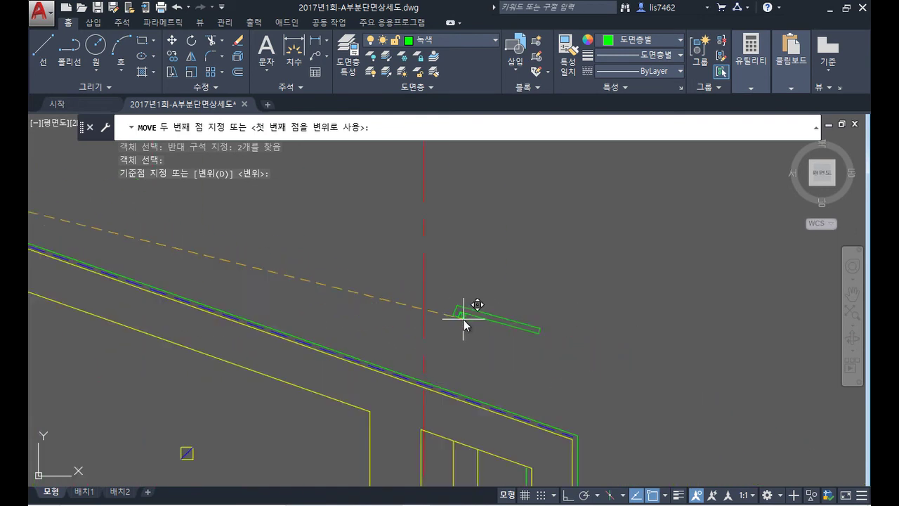
{"action": "middle_click_drag", "start_coordinate": [608, 373], "coordinate": [373, 335]}
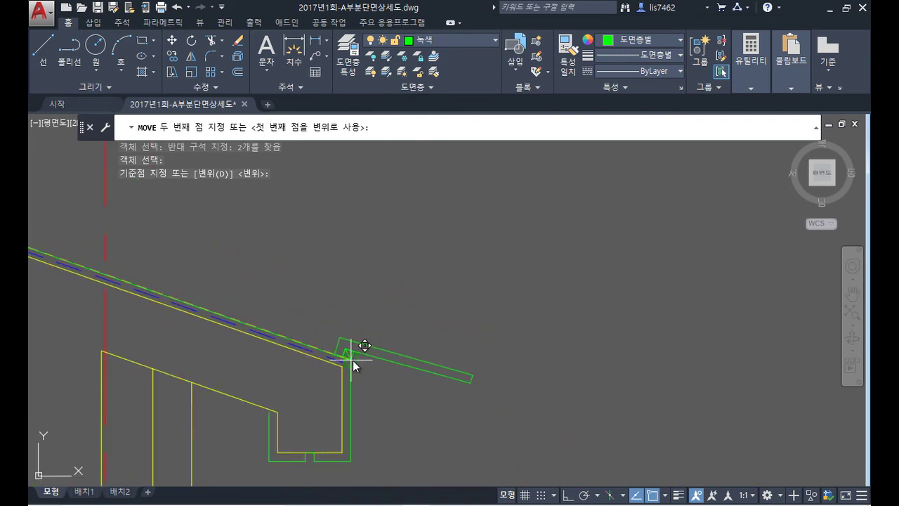
{"action": "left_click", "coordinate": [347, 356]}
- Create a path array of the tile and batten along the right slope's green roof line
{"action": "middle_click_drag", "start_coordinate": [404, 362], "coordinate": [469, 348]}
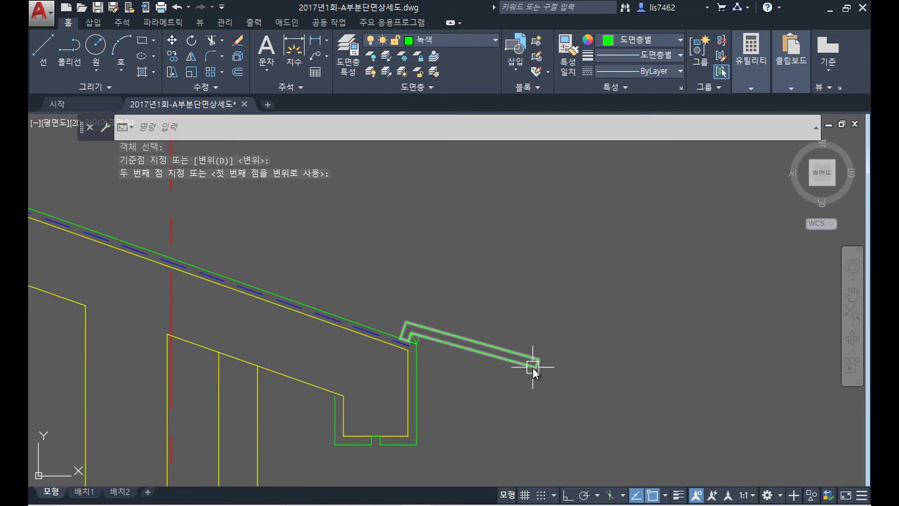
{"action": "type", "text": "AR"}
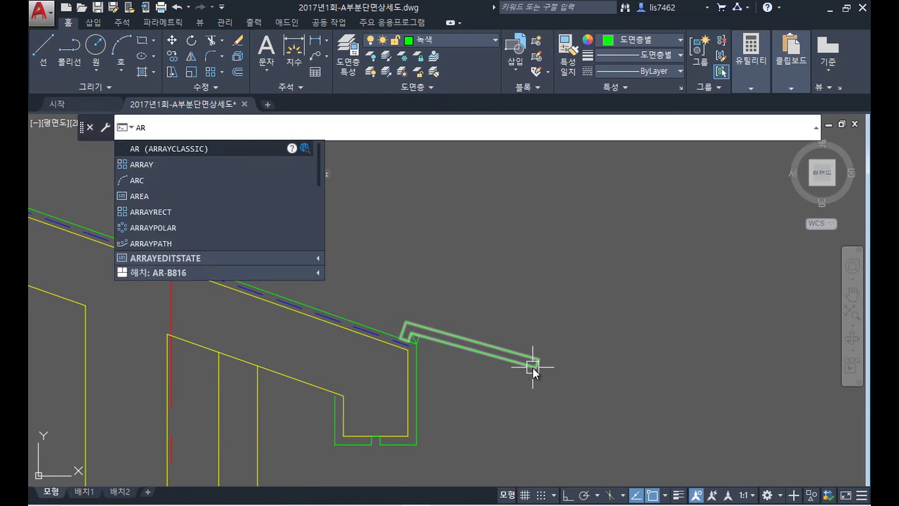
{"action": "type", "text": "RAY"}
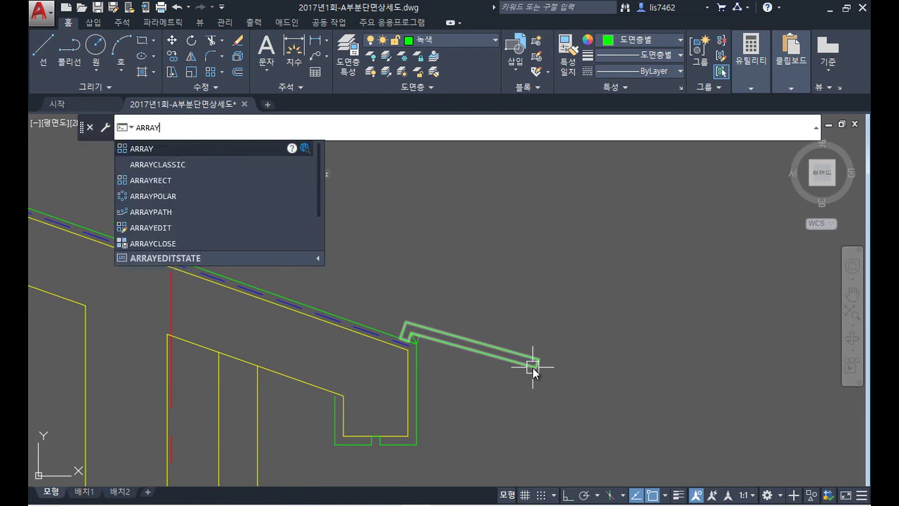
{"action": "key", "text": "Return"}
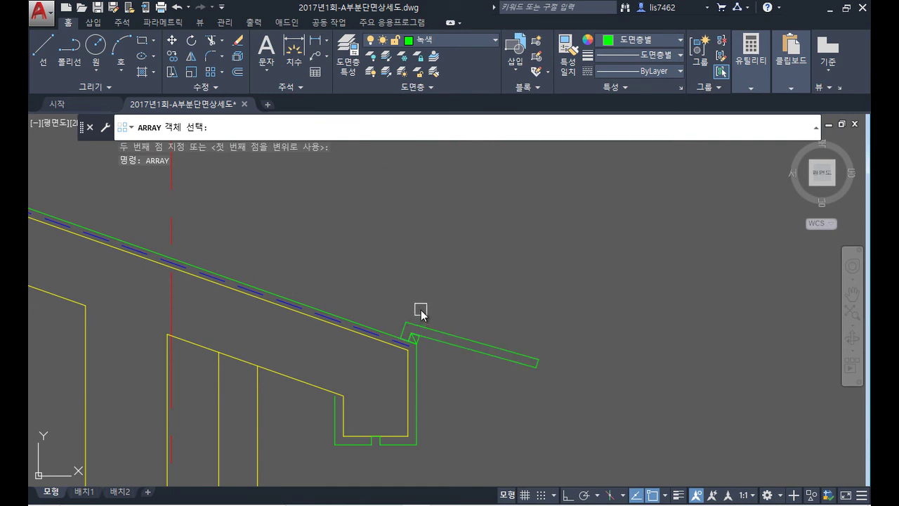
{"action": "left_click", "coordinate": [373, 275]}
{"action": "left_click", "coordinate": [589, 380]}
{"action": "key", "text": "Return"}
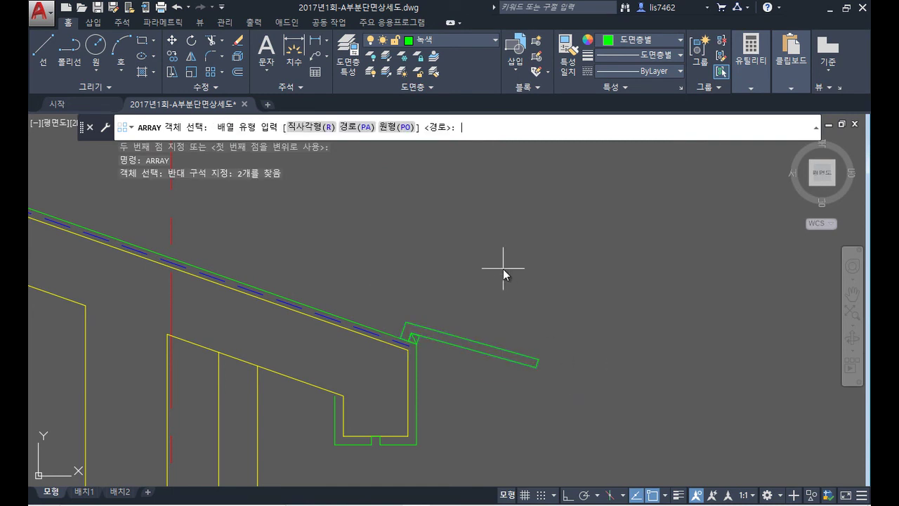
{"action": "left_click", "coordinate": [358, 127]}
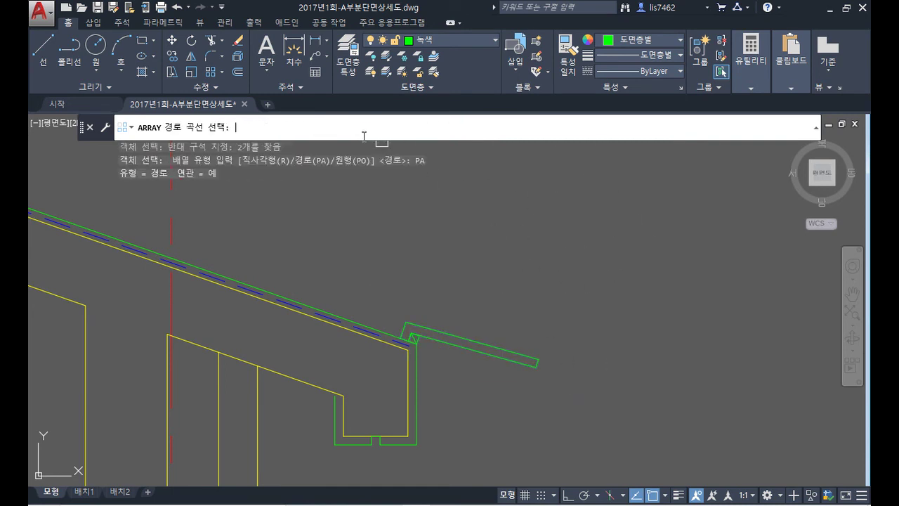
{"action": "left_click", "coordinate": [347, 308]}
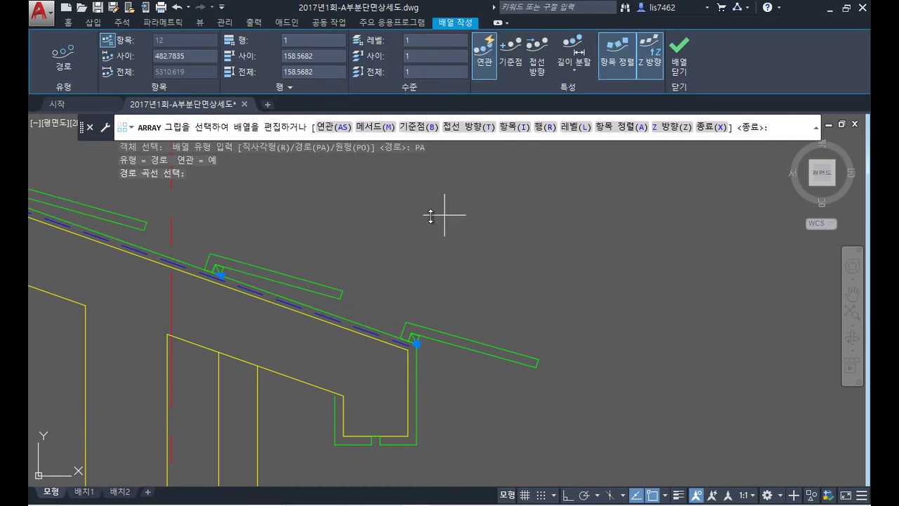
- Set the path array's item spacing to 300 with 18 items and finish the array
{"action": "left_click", "coordinate": [514, 128]}
{"action": "type", "text": "300"}
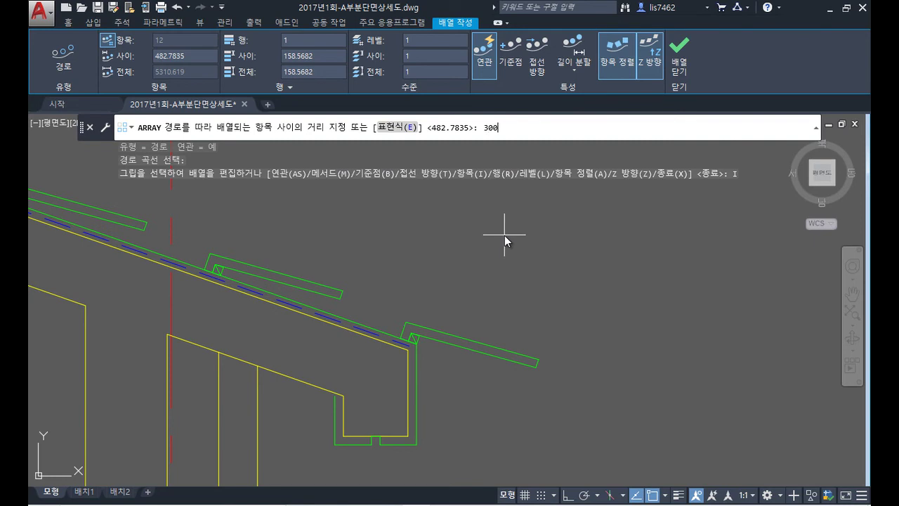
{"action": "key", "text": "Return"}
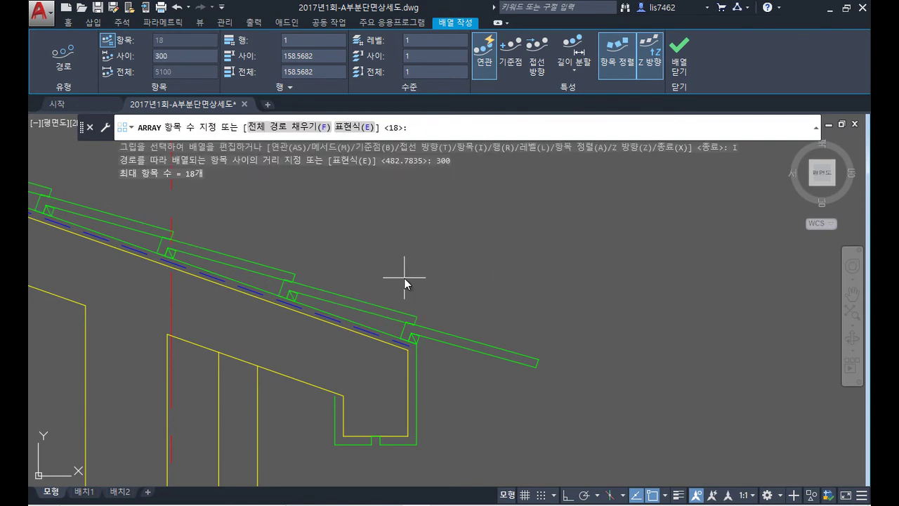
{"action": "key", "text": "Return"}
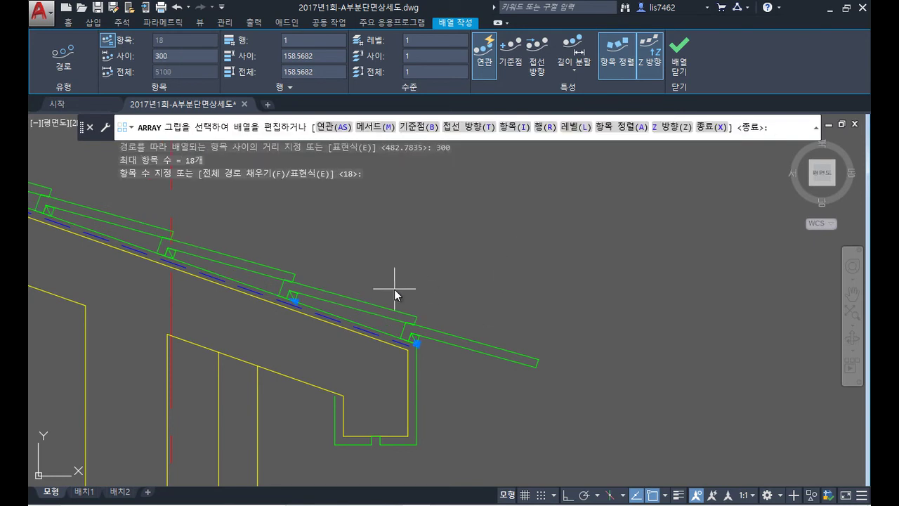
{"action": "key", "text": "Return"}
- Examine the arrayed tiles along the right slope and their upper end near the ridge
{"action": "scroll", "coordinate": [401, 281], "scroll_direction": "down", "scroll_amount": 5}
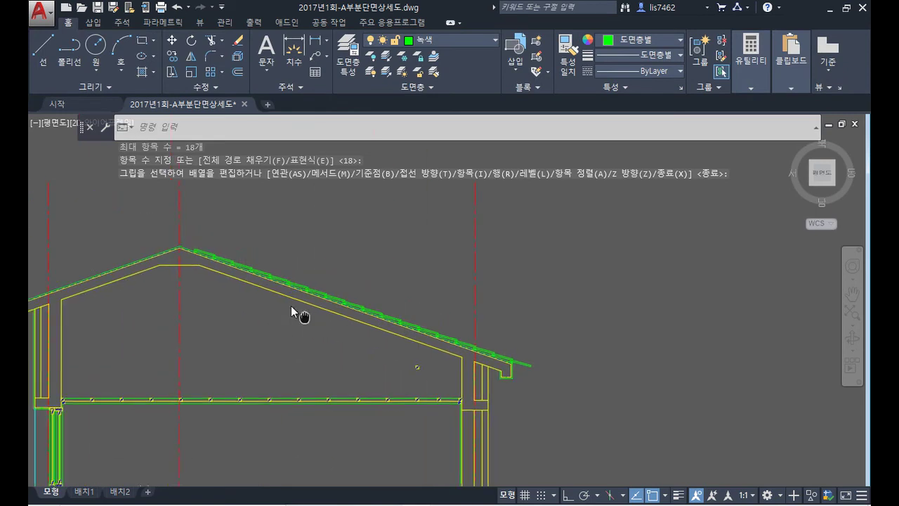
{"action": "scroll", "coordinate": [258, 277], "scroll_direction": "up", "scroll_amount": 3}
{"action": "mouse_move", "coordinate": [227, 267]}
{"action": "middle_mouse_down"}
{"action": "mouse_move", "coordinate": [237, 227]}
{"action": "mouse_move", "coordinate": [266, 275]}
{"action": "middle_mouse_up"}
{"action": "scroll", "coordinate": [236, 227], "scroll_direction": "down", "scroll_amount": 3}
{"action": "scroll", "coordinate": [221, 237], "scroll_direction": "up", "scroll_amount": 3}
{"action": "scroll", "coordinate": [217, 241], "scroll_direction": "up", "scroll_amount": 4}
{"action": "middle_click_drag", "start_coordinate": [217, 241], "coordinate": [317, 212]}
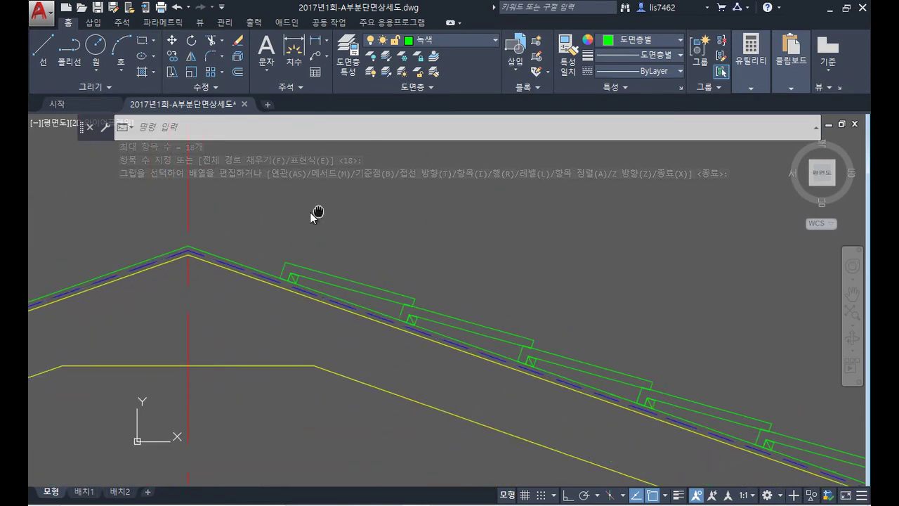
- Mirror the right slope's tile array about the red vertical centreline at the ridge, keeping the original
{"action": "scroll", "coordinate": [336, 281], "scroll_direction": "up", "scroll_amount": 1}
{"action": "scroll", "coordinate": [336, 281], "scroll_direction": "down", "scroll_amount": 3}
{"action": "type", "text": "mi"}
{"action": "key", "text": "Return"}
{"action": "left_click", "coordinate": [348, 265]}
{"action": "key", "text": "Return"}
{"action": "scroll", "coordinate": [269, 235], "scroll_direction": "up", "scroll_amount": 3}
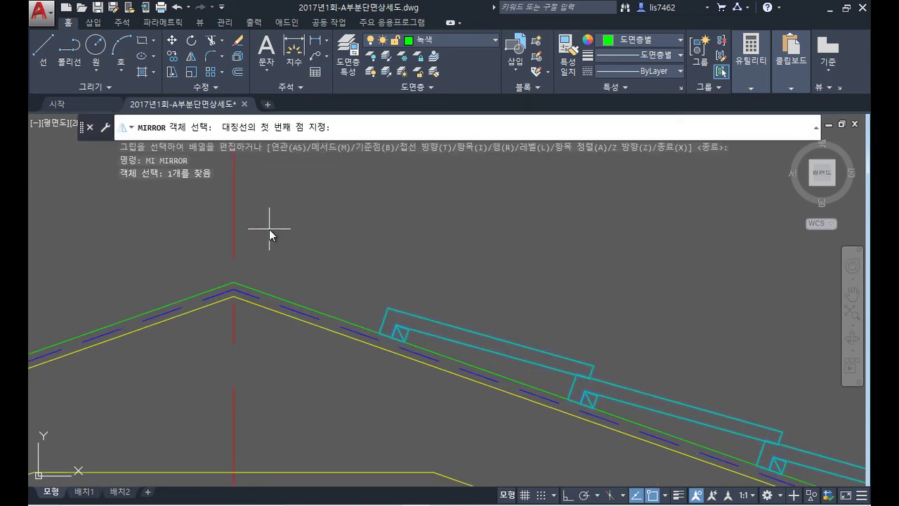
{"action": "left_click", "coordinate": [235, 273]}
{"action": "left_click", "coordinate": [235, 300]}
{"action": "key", "text": "Return"}
{"action": "scroll", "coordinate": [368, 266], "scroll_direction": "down", "scroll_amount": 3}
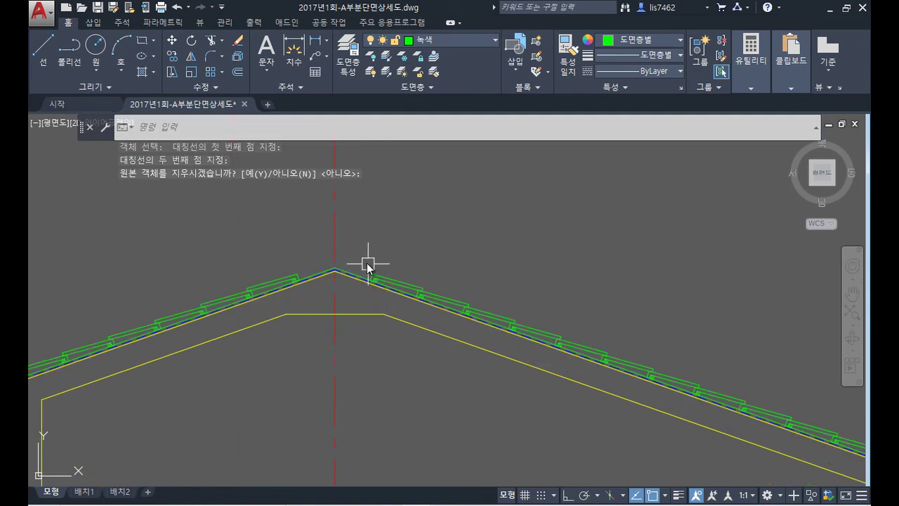
- Explode the tile arrays on the left and right roof slopes
{"action": "scroll", "coordinate": [189, 376], "scroll_direction": "down", "scroll_amount": 3}
{"action": "middle_click_drag", "start_coordinate": [187, 371], "coordinate": [215, 349]}
{"action": "scroll", "coordinate": [206, 316], "scroll_direction": "up", "scroll_amount": 5}
{"action": "scroll", "coordinate": [271, 321], "scroll_direction": "down", "scroll_amount": 2}
{"action": "scroll", "coordinate": [295, 316], "scroll_direction": "down", "scroll_amount": 2}
{"action": "middle_click_drag", "start_coordinate": [406, 302], "coordinate": [295, 297]}
{"action": "scroll", "coordinate": [296, 296], "scroll_direction": "up", "scroll_amount": 2}
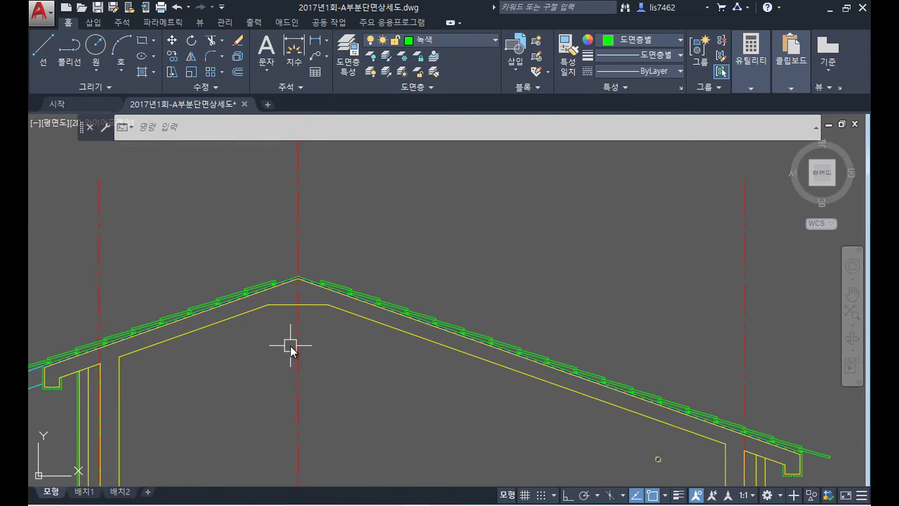
{"action": "type", "text": "x"}
{"action": "key", "text": "Return"}
{"action": "scroll", "coordinate": [287, 281], "scroll_direction": "up", "scroll_amount": 2}
{"action": "scroll", "coordinate": [289, 288], "scroll_direction": "up", "scroll_amount": 3}
{"action": "left_click", "coordinate": [225, 265]}
{"action": "left_click", "coordinate": [422, 262]}
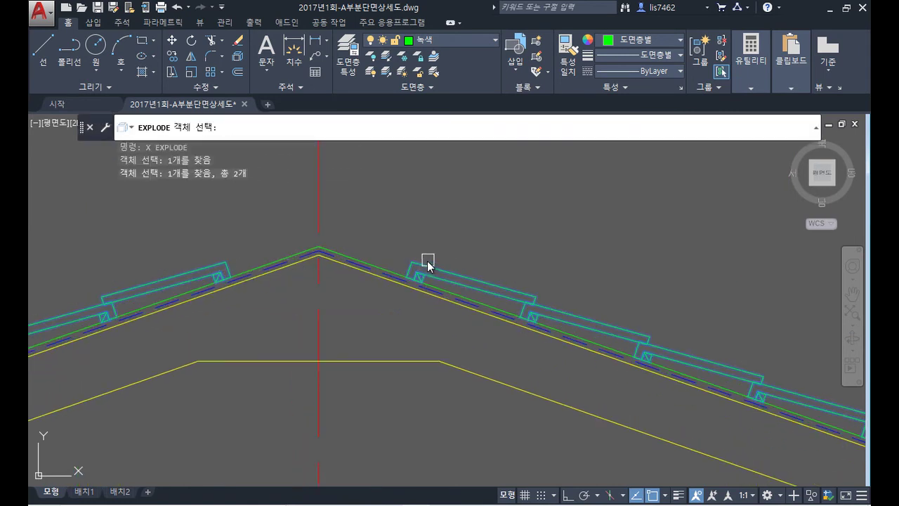
- Delete the surplus tiles and battens along the cyan roof line beyond the left eave
{"action": "scroll", "coordinate": [361, 307], "scroll_direction": "down", "scroll_amount": 4}
{"action": "middle_click_drag", "start_coordinate": [361, 307], "coordinate": [243, 356]}
{"action": "scroll", "coordinate": [241, 274], "scroll_direction": "up", "scroll_amount": 4}
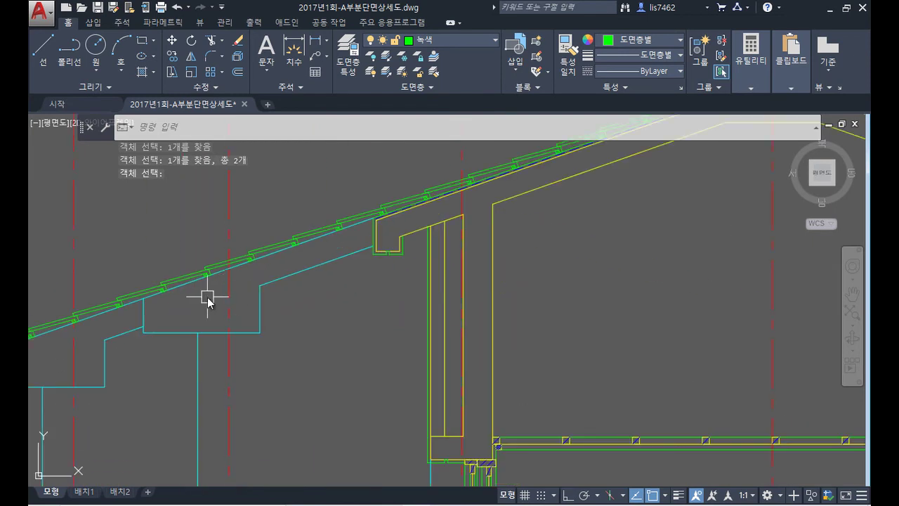
{"action": "scroll", "coordinate": [484, 279], "scroll_direction": "up", "scroll_amount": 2}
{"action": "left_click", "coordinate": [181, 261]}
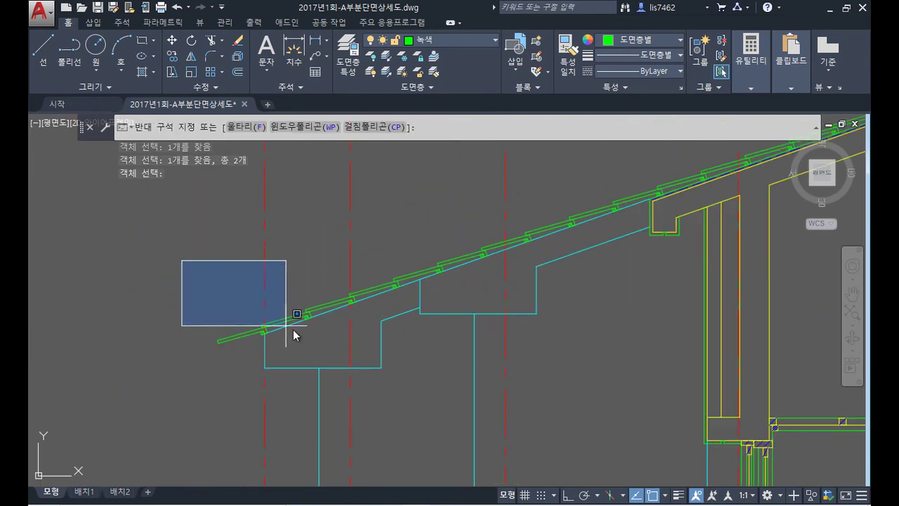
{"action": "left_click", "coordinate": [355, 359]}
{"action": "left_click", "coordinate": [274, 221]}
{"action": "left_click", "coordinate": [409, 338]}
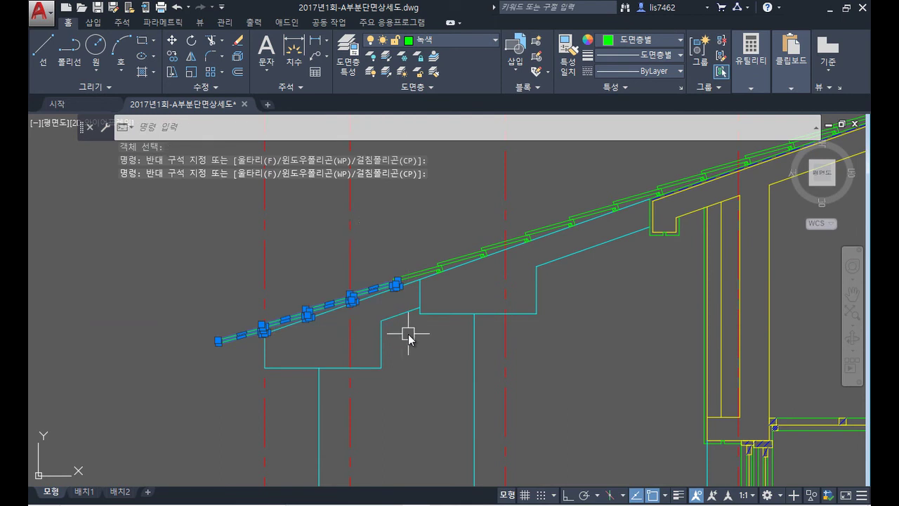
{"action": "left_click", "coordinate": [362, 201]}
{"action": "left_click", "coordinate": [518, 304]}
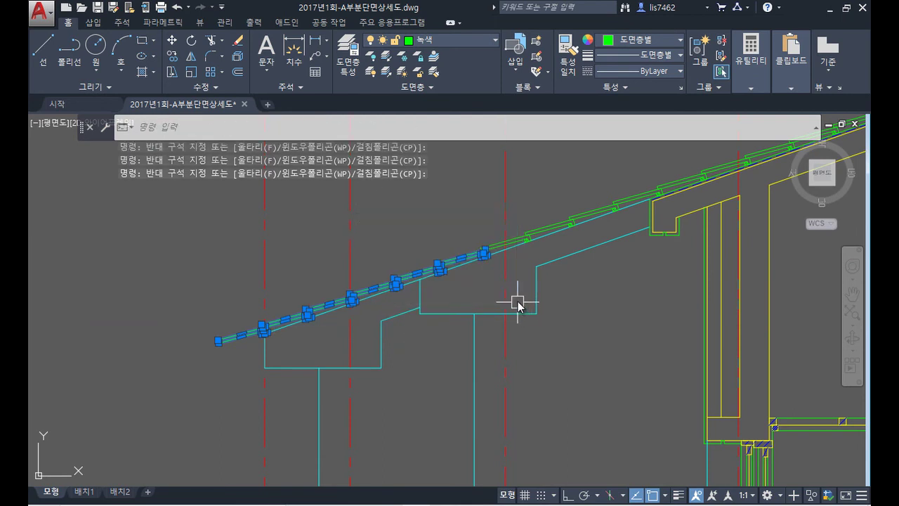
{"action": "left_click", "coordinate": [451, 162]}
{"action": "left_click", "coordinate": [629, 279]}
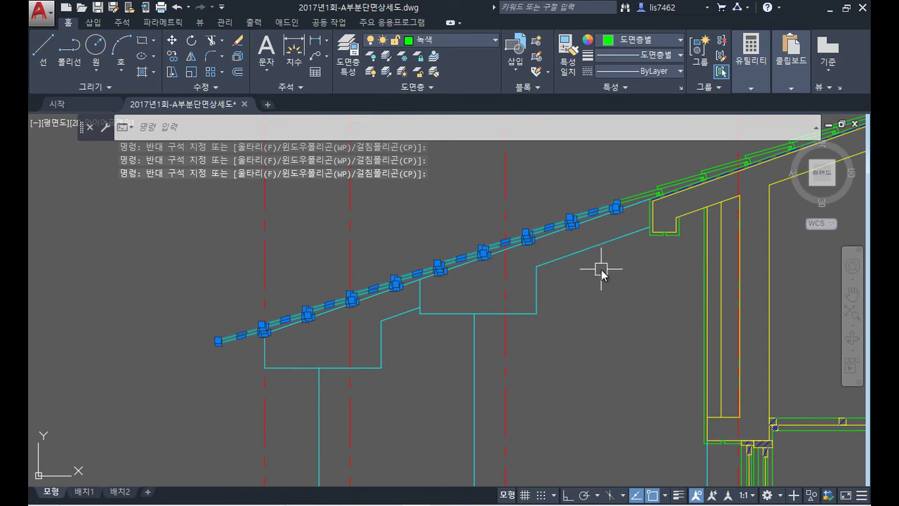
{"action": "key", "text": "Delete"}
- Draw a reference line perpendicular to the left roof slope, starting above the lowest tile near the eave
{"action": "middle_click_drag", "start_coordinate": [609, 195], "coordinate": [333, 272]}
{"action": "scroll", "coordinate": [335, 268], "scroll_direction": "up", "scroll_amount": 2}
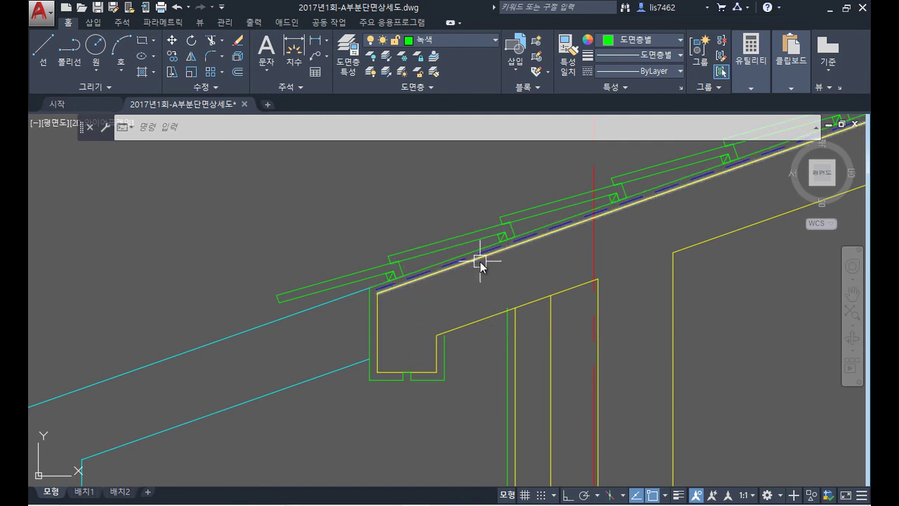
{"action": "type", "text": "l"}
{"action": "key", "text": "Return"}
{"action": "left_click", "coordinate": [337, 209]}
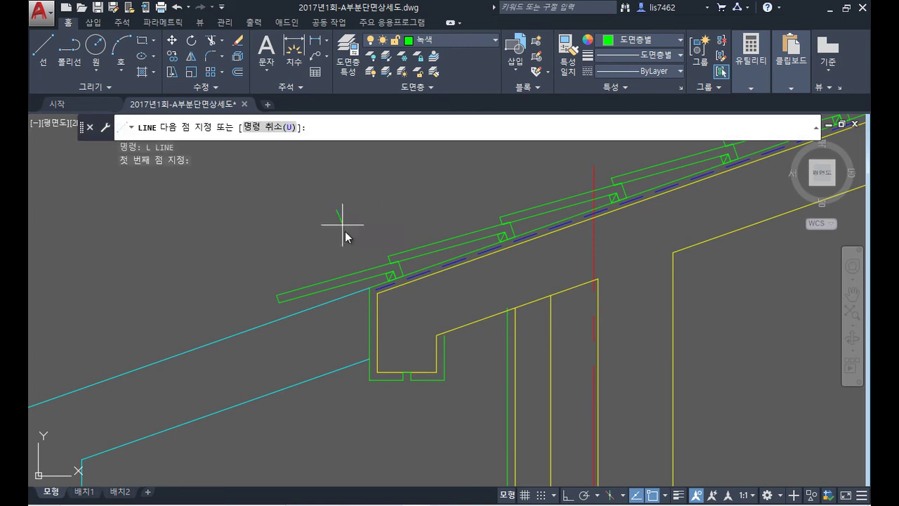
{"action": "left_click", "coordinate": [366, 294]}
{"action": "key", "text": "Return"}
{"action": "scroll", "coordinate": [367, 287], "scroll_direction": "up", "scroll_amount": 5}
- Move the reference line by its lower end to the top outer corner of the left eave's green finish
{"action": "type", "text": "m"}
{"action": "key", "text": "Return"}
{"action": "left_click", "coordinate": [337, 269]}
{"action": "key", "text": "Return"}
{"action": "left_click", "coordinate": [343, 285]}
{"action": "left_click", "coordinate": [458, 278]}
{"action": "scroll", "coordinate": [441, 298], "scroll_direction": "down", "scroll_amount": 3}
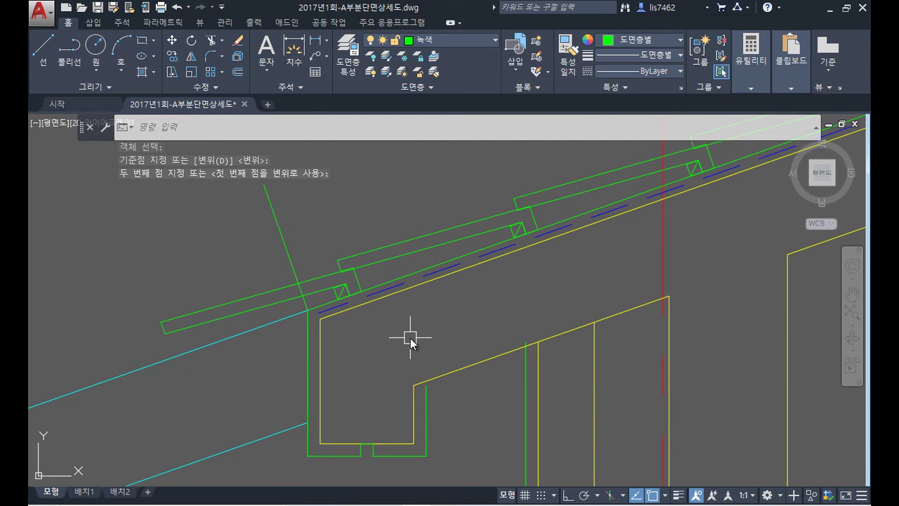
{"action": "type", "text": "m"}
{"action": "key", "text": "Return"}
{"action": "key", "text": "Escape"}
- Delete the lowest tile overhanging the left eave, keeping its batten and the perpendicular reference line
{"action": "scroll", "coordinate": [309, 213], "scroll_direction": "up", "scroll_amount": 2}
{"action": "left_click", "coordinate": [311, 347]}
{"action": "left_click", "coordinate": [263, 301]}
{"action": "key", "text": "Delete"}
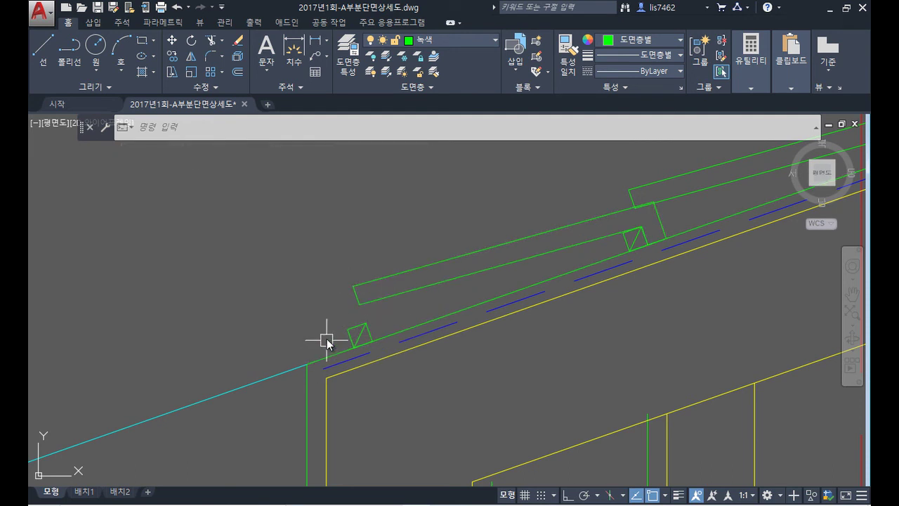
{"action": "key", "text": "ctrl+z"}
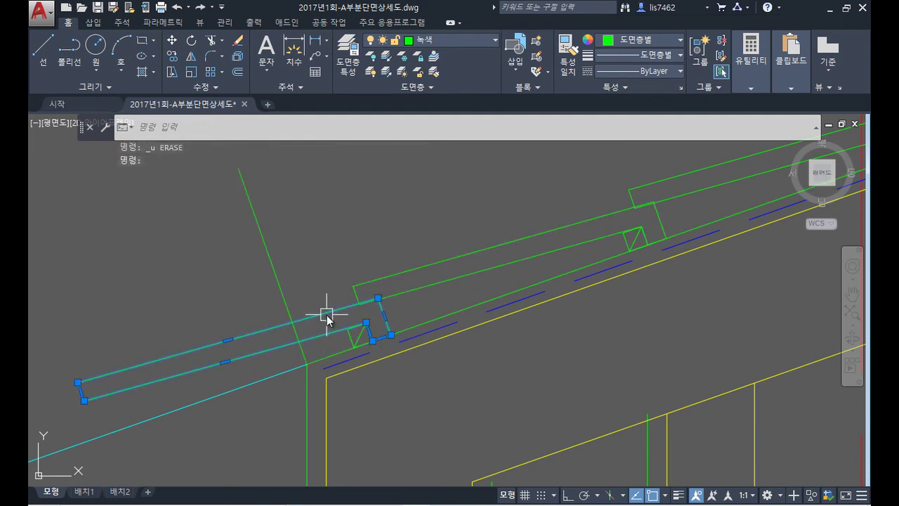
{"action": "key", "text": "Delete"}
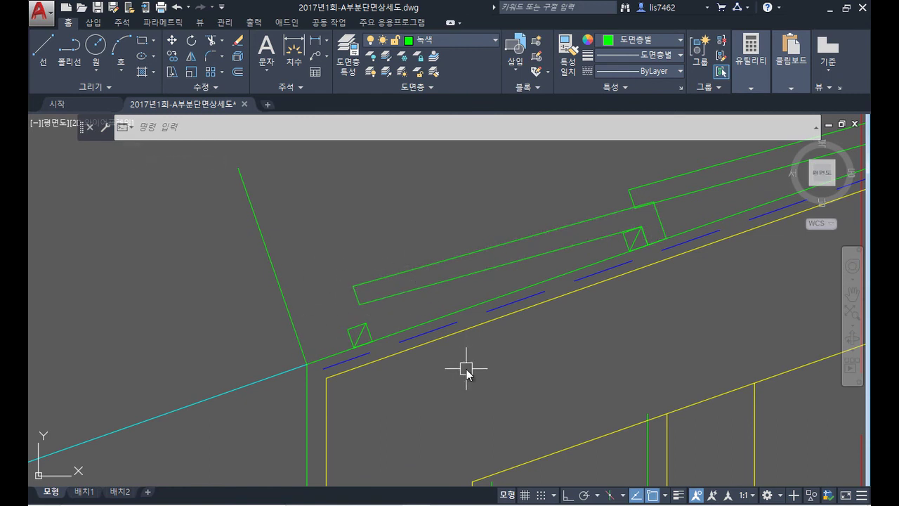
{"action": "type", "text": "L"}
{"action": "key", "text": "Return"}
{"action": "key", "text": "Escape"}
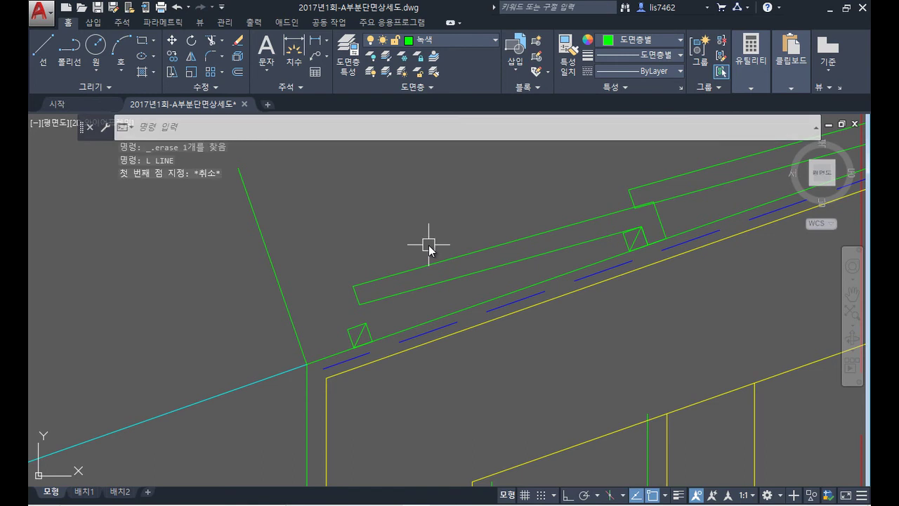
- Stretch the lowest left tile's lower end to the nearest point on the reference line, and delete that line
{"action": "type", "text": "s"}
{"action": "key", "text": "Return"}
{"action": "left_click", "coordinate": [381, 312]}
{"action": "left_click", "coordinate": [340, 279]}
{"action": "key", "text": "Return"}
{"action": "left_click", "coordinate": [352, 285]}
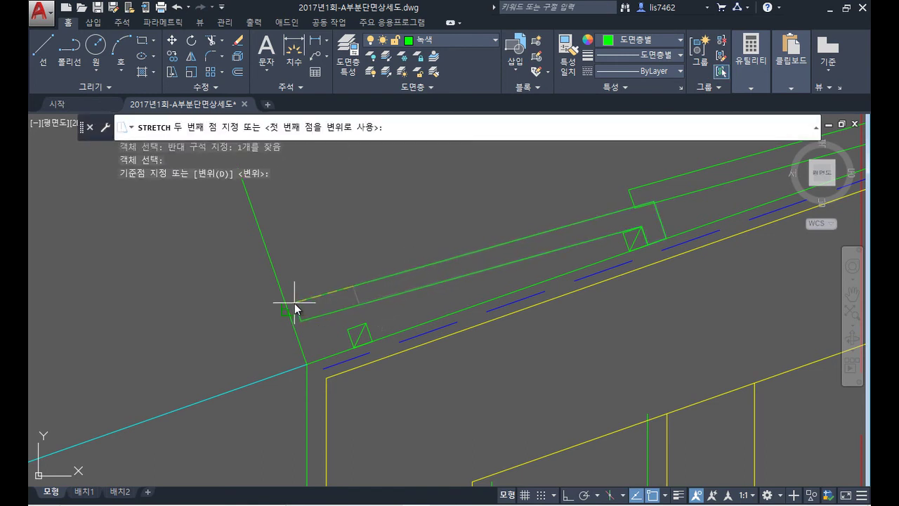
{"action": "right_click", "coordinate": [260, 314], "text": "shift"}
{"action": "left_click", "coordinate": [315, 465]}
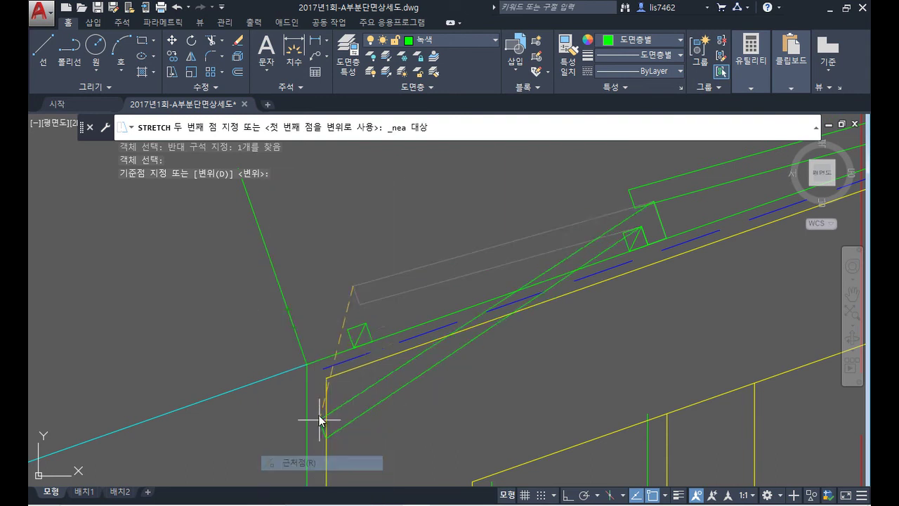
{"action": "left_click", "coordinate": [287, 308]}
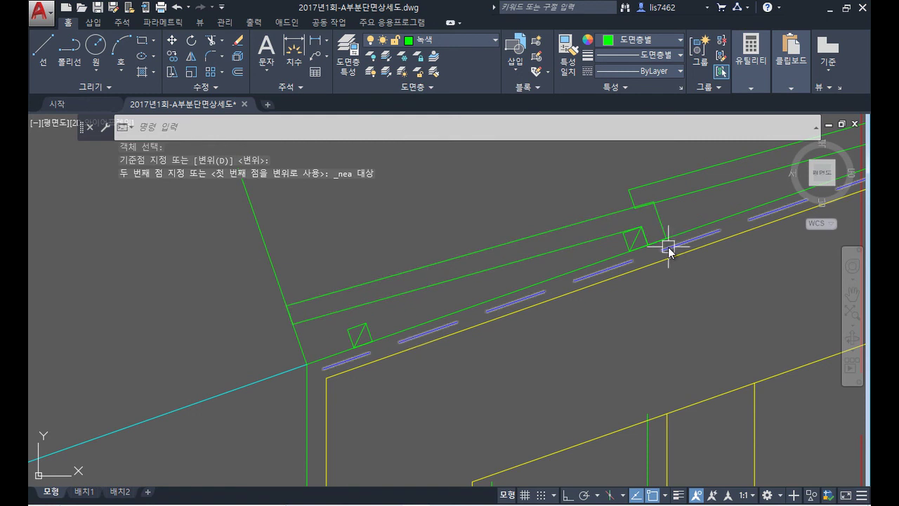
{"action": "left_click", "coordinate": [267, 253]}
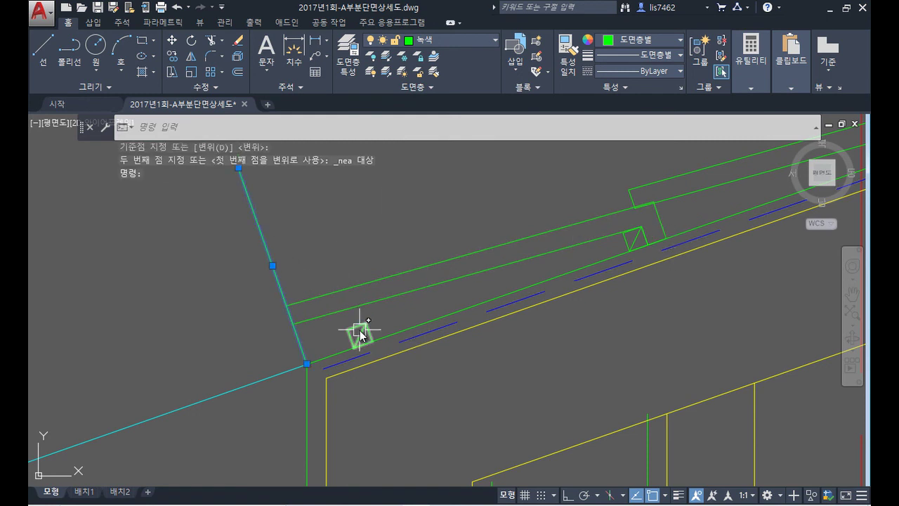
{"action": "key", "text": "Delete"}
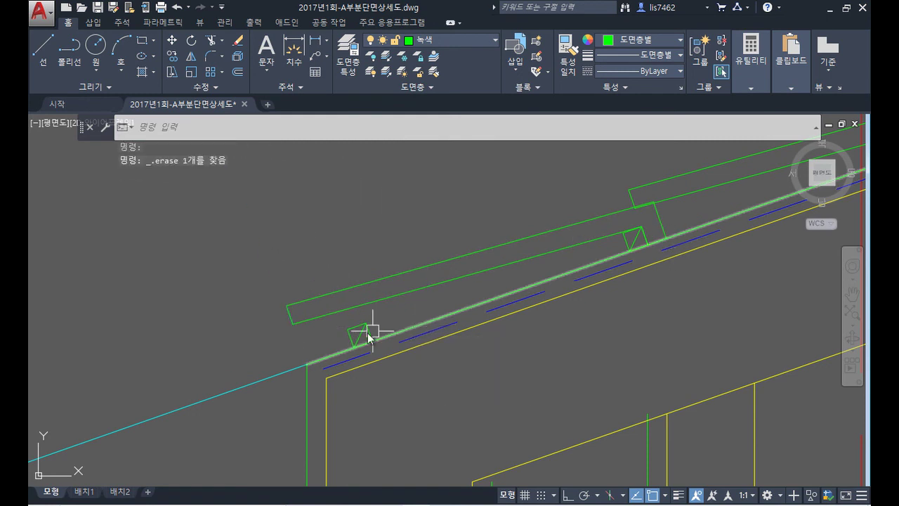
- Explode the stretched tile at the left eave into separate lines
{"action": "middle_click_drag", "start_coordinate": [409, 343], "coordinate": [457, 341]}
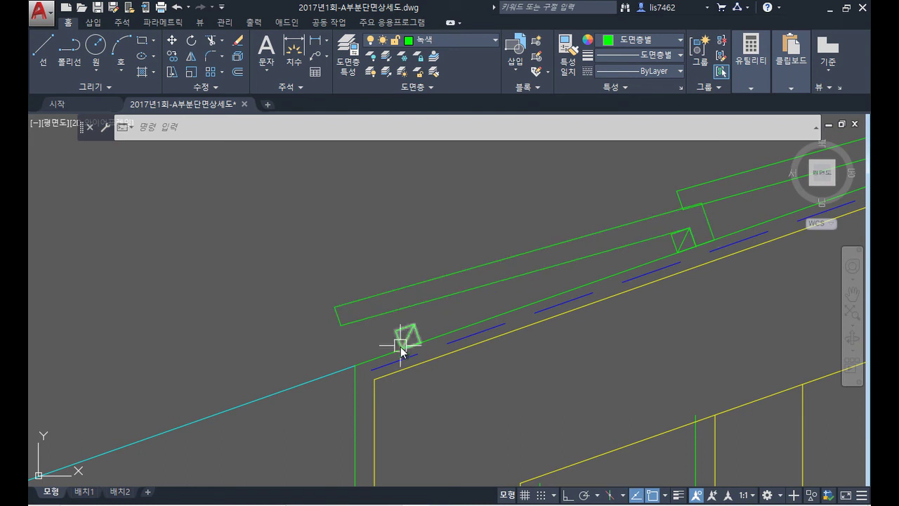
{"action": "type", "text": "x"}
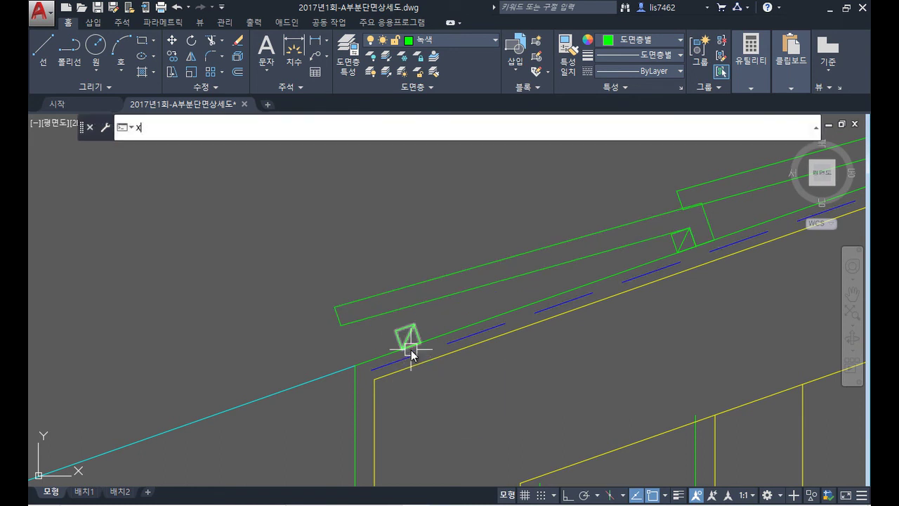
{"action": "key", "text": "Return"}
{"action": "left_click", "coordinate": [351, 320]}
{"action": "key", "text": "Return"}
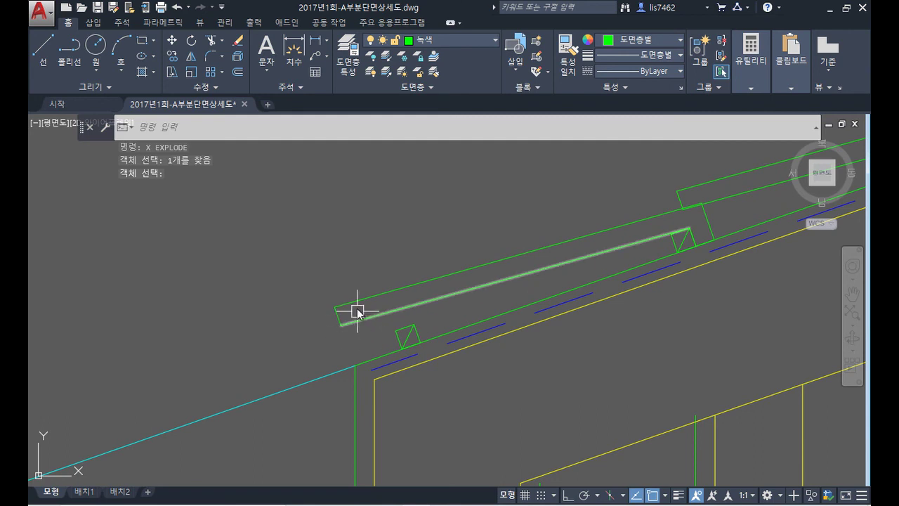
- Delete the lowest tile overhanging the right eave, keeping its batten
{"action": "scroll", "coordinate": [401, 387], "scroll_direction": "down", "scroll_amount": 3}
{"action": "mouse_move", "coordinate": [622, 342]}
{"action": "middle_mouse_down"}
{"action": "mouse_move", "coordinate": [207, 341]}
{"action": "mouse_move", "coordinate": [396, 338]}
{"action": "middle_mouse_up"}
{"action": "scroll", "coordinate": [207, 342], "scroll_direction": "up", "scroll_amount": 2}
{"action": "scroll", "coordinate": [395, 338], "scroll_direction": "up", "scroll_amount": 3}
{"action": "left_click", "coordinate": [355, 342]}
{"action": "key", "text": "Delete"}
- Explode the lowest remaining tile at the right eave into separate lines
{"action": "mouse_move", "coordinate": [309, 330]}
{"action": "middle_mouse_down"}
{"action": "mouse_move", "coordinate": [396, 335]}
{"action": "mouse_move", "coordinate": [437, 350]}
{"action": "middle_mouse_up"}
{"action": "scroll", "coordinate": [375, 345], "scroll_direction": "up", "scroll_amount": 2}
{"action": "type", "text": "x"}
{"action": "key", "text": "Return"}
{"action": "left_click", "coordinate": [396, 311]}
{"action": "key", "text": "Return"}
{"action": "scroll", "coordinate": [424, 319], "scroll_direction": "up", "scroll_amount": 4}
{"action": "key", "text": "Return"}
- Offset the right eave tile's end line outward and the green roof line upward by 20
{"action": "type", "text": "o"}
{"action": "key", "text": "Return"}
{"action": "type", "text": "20"}
{"action": "key", "text": "Return"}
{"action": "left_click", "coordinate": [344, 293]}
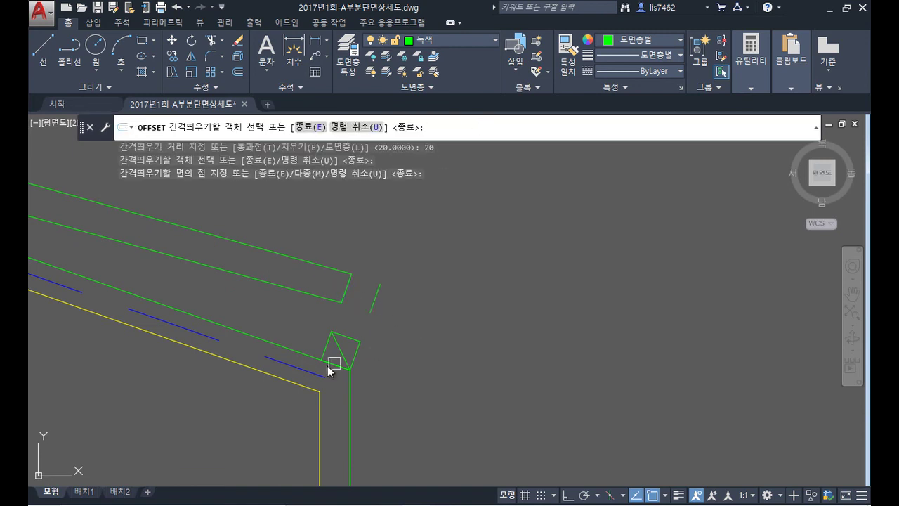
{"action": "left_click", "coordinate": [359, 313]}
{"action": "key", "text": "Return"}
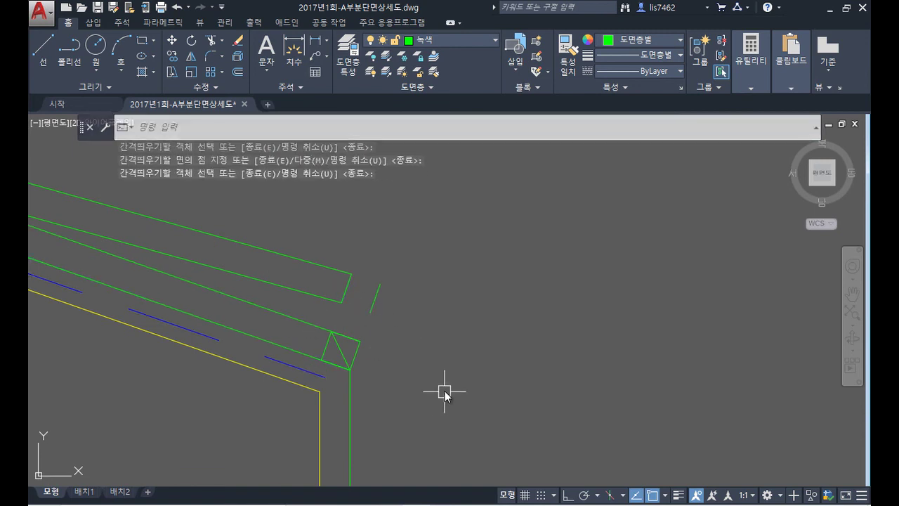
- Join the offset end line to the tile's top line and to the offset roof line with zero-radius multiple fillets
{"action": "type", "text": "f"}
{"action": "key", "text": "Return"}
{"action": "type", "text": "m"}
{"action": "key", "text": "Return"}
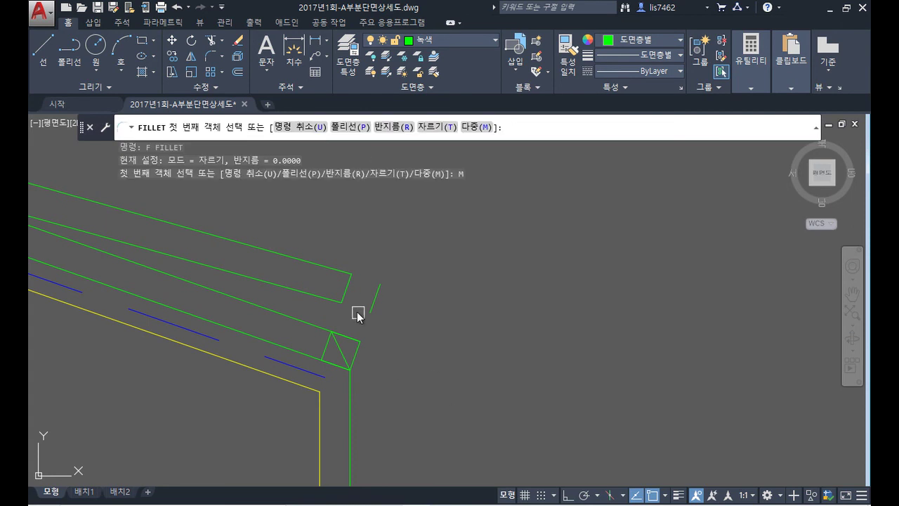
{"action": "left_click", "coordinate": [325, 270]}
{"action": "left_click", "coordinate": [378, 292]}
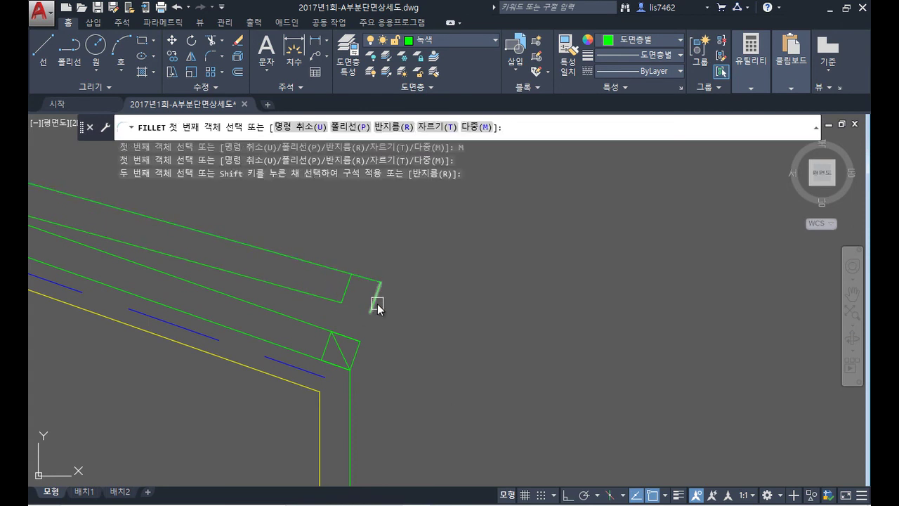
{"action": "left_click", "coordinate": [377, 306]}
{"action": "left_click", "coordinate": [313, 325]}
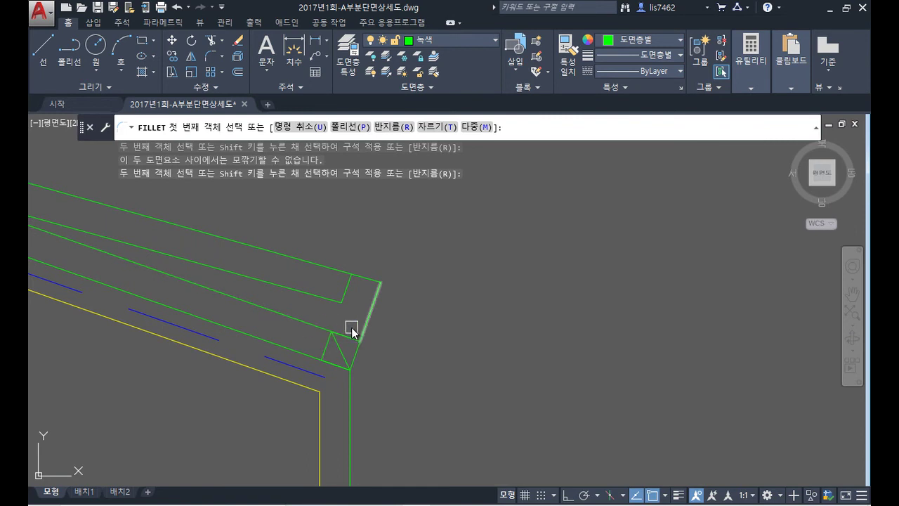
{"action": "key", "text": "Escape"}
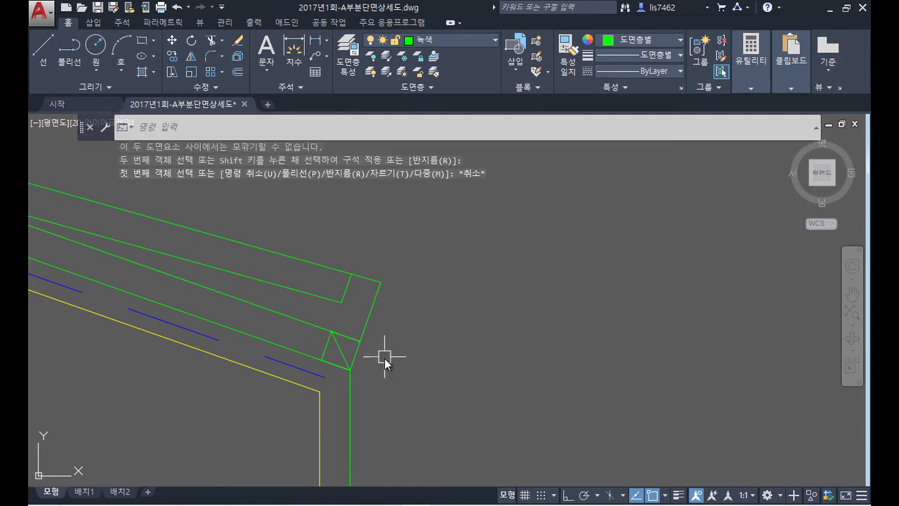
- Move the right eave's batten a short way up the slope to the nearest point on the green roof line
{"action": "type", "text": "m"}
{"action": "key", "text": "Return"}
{"action": "left_click", "coordinate": [321, 316]}
{"action": "left_click", "coordinate": [387, 373]}
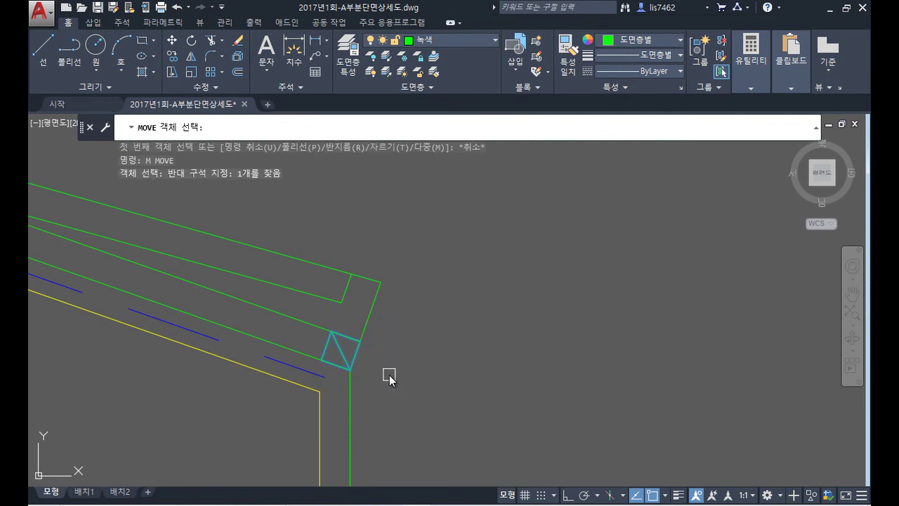
{"action": "key", "text": "Return"}
{"action": "left_click", "coordinate": [350, 369]}
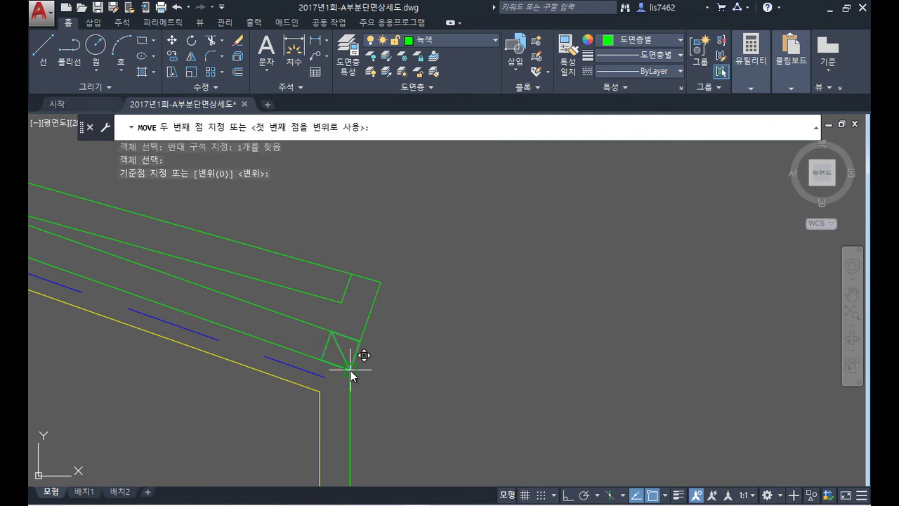
{"action": "right_click", "coordinate": [312, 357], "text": "shift"}
{"action": "left_click", "coordinate": [344, 311]}
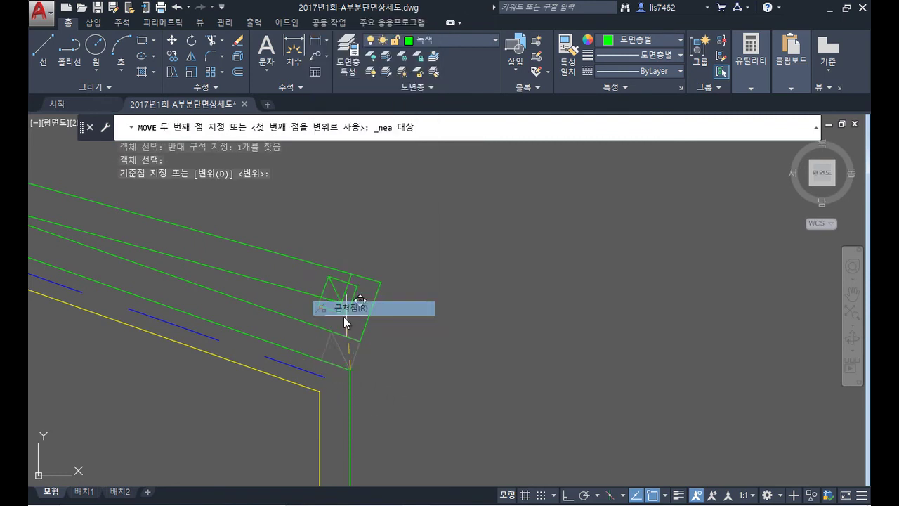
{"action": "left_click", "coordinate": [315, 360]}
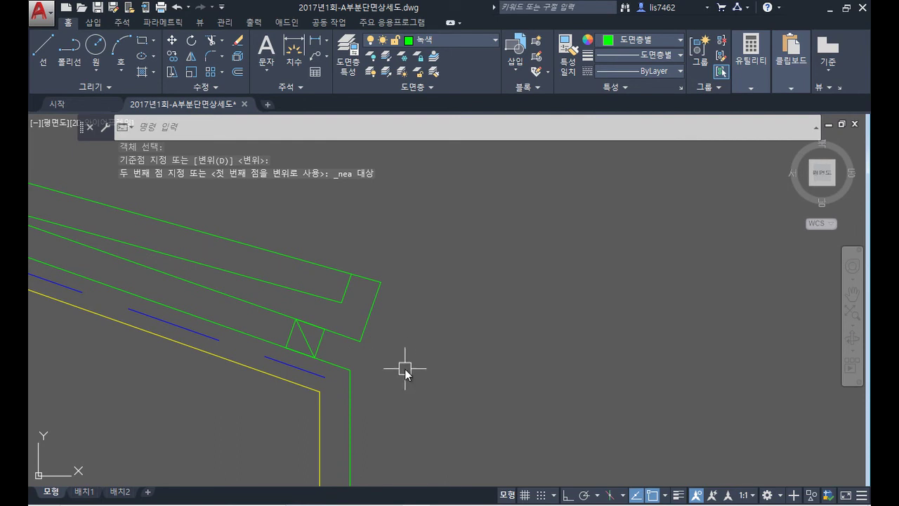
- Fillet the tile's original end line with the offset roof line and the tile's underside to form the downturned end
{"action": "type", "text": "f"}
{"action": "key", "text": "Return"}
{"action": "left_click", "coordinate": [345, 331]}
{"action": "left_click", "coordinate": [350, 295]}
{"action": "key", "text": "Return"}
{"action": "left_click", "coordinate": [321, 298]}
{"action": "left_click", "coordinate": [336, 320]}
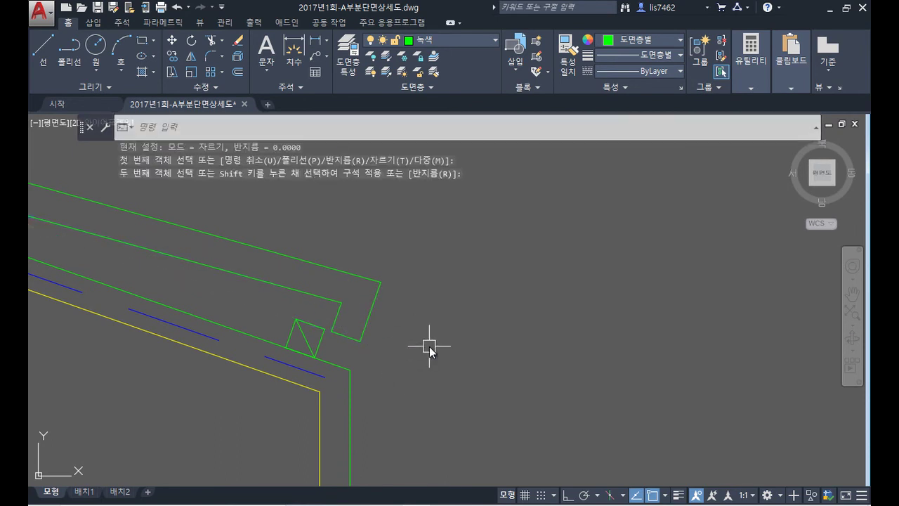
- Offset the green roof line at the left eave upward by 20
{"action": "scroll", "coordinate": [427, 348], "scroll_direction": "down", "scroll_amount": 5}
{"action": "middle_click_drag", "start_coordinate": [241, 363], "coordinate": [429, 416]}
{"action": "scroll", "coordinate": [355, 245], "scroll_direction": "up", "scroll_amount": 6}
{"action": "middle_click_drag", "start_coordinate": [475, 305], "coordinate": [261, 311]}
{"action": "left_click", "coordinate": [275, 320]}
{"action": "left_click", "coordinate": [309, 336]}
{"action": "type", "text": "o"}
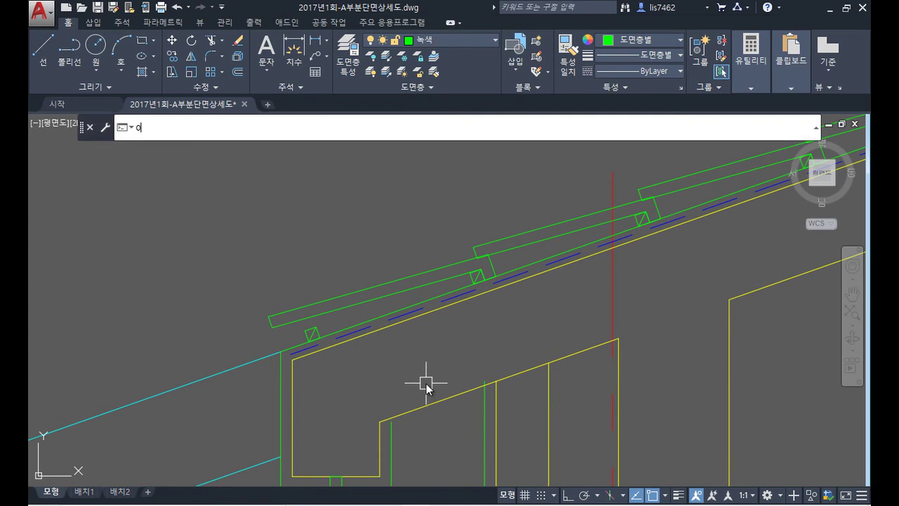
{"action": "key", "text": "Return"}
{"action": "type", "text": "20"}
{"action": "key", "text": "Return"}
{"action": "scroll", "coordinate": [347, 341], "scroll_direction": "up", "scroll_amount": 4}
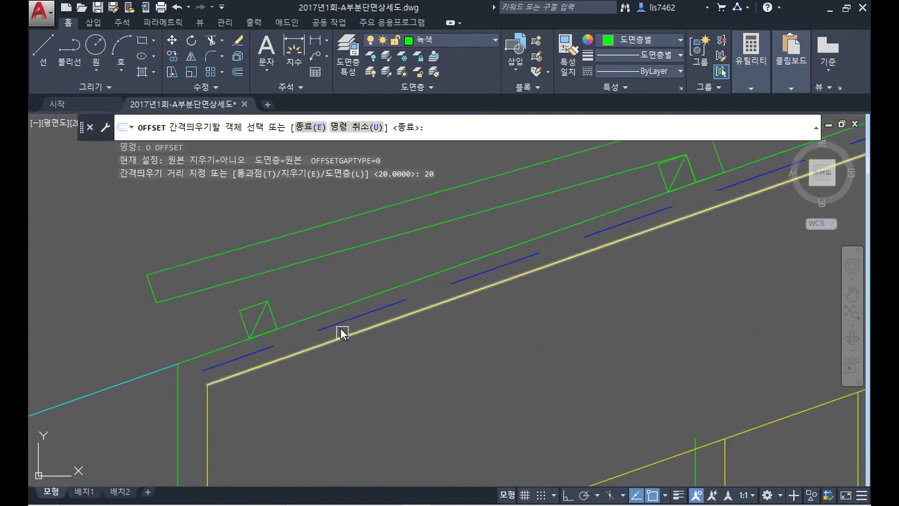
{"action": "left_click", "coordinate": [320, 309]}
{"action": "left_click", "coordinate": [320, 297]}
{"action": "key", "text": "Return"}
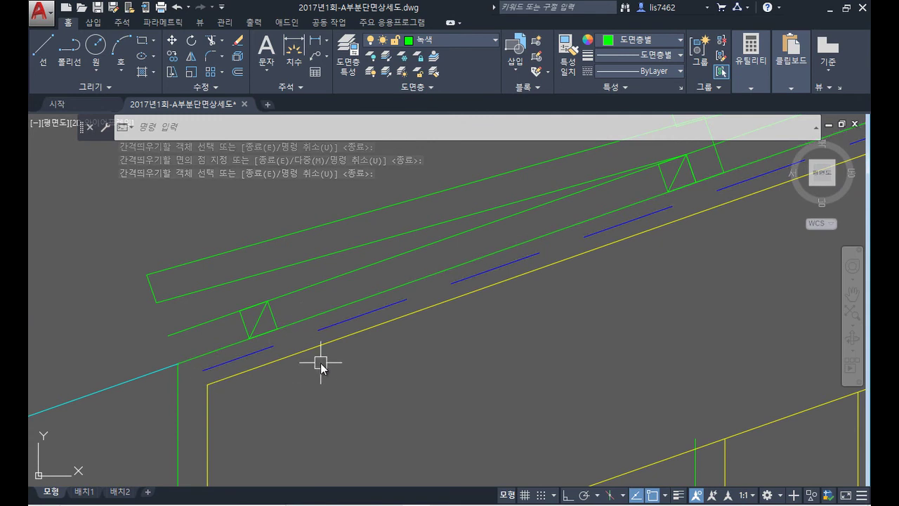
- Offset the left eave tile's end line inward by 20
{"action": "type", "text": "o"}
{"action": "key", "text": "Return"}
{"action": "type", "text": "20"}
{"action": "key", "text": "Return"}
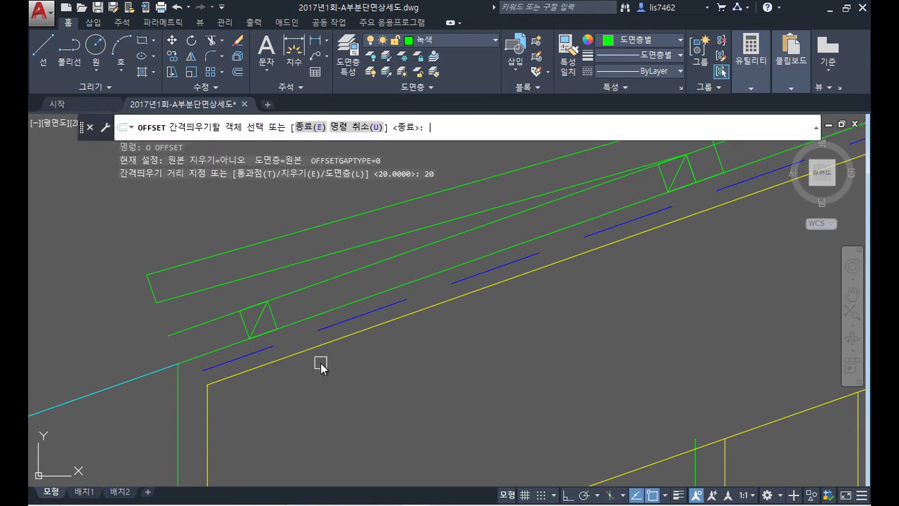
{"action": "left_click", "coordinate": [145, 289]}
{"action": "left_click", "coordinate": [202, 282]}
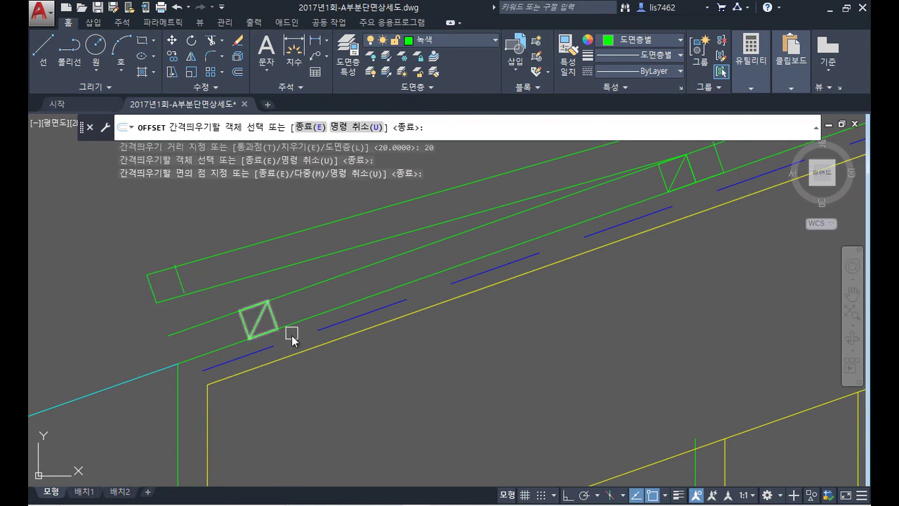
{"action": "key", "text": "Return"}
- Fillet both end lines with the offset roof line and the inner one with the tile's underside to form the left eave tile's downturned end
{"action": "type", "text": "f"}
{"action": "key", "text": "Return"}
{"action": "type", "text": "m"}
{"action": "key", "text": "Return"}
{"action": "left_click", "coordinate": [150, 288]}
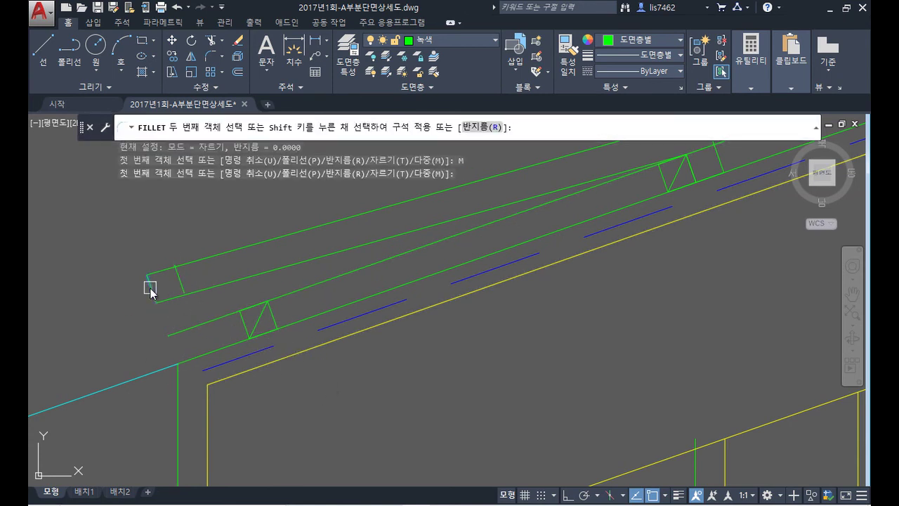
{"action": "left_click", "coordinate": [184, 329]}
{"action": "left_click", "coordinate": [184, 330]}
{"action": "left_click", "coordinate": [187, 288]}
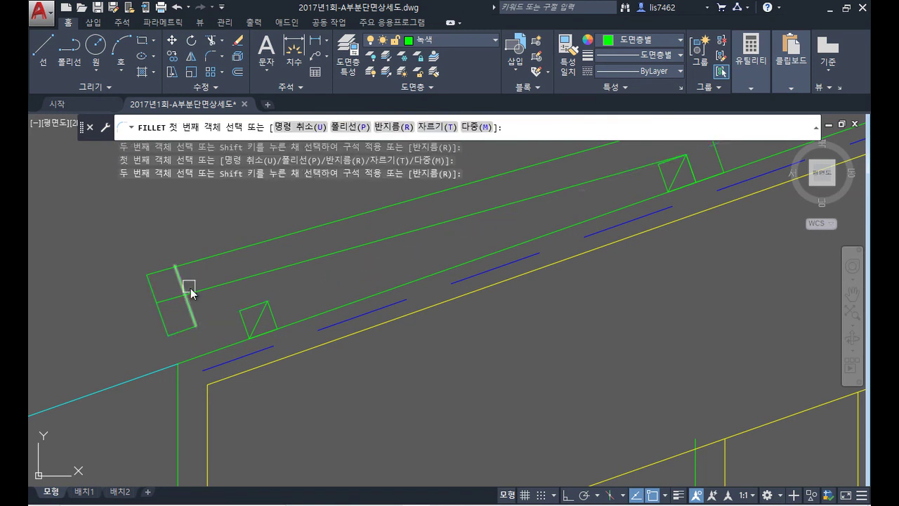
{"action": "left_click", "coordinate": [187, 309]}
{"action": "left_click", "coordinate": [215, 290]}
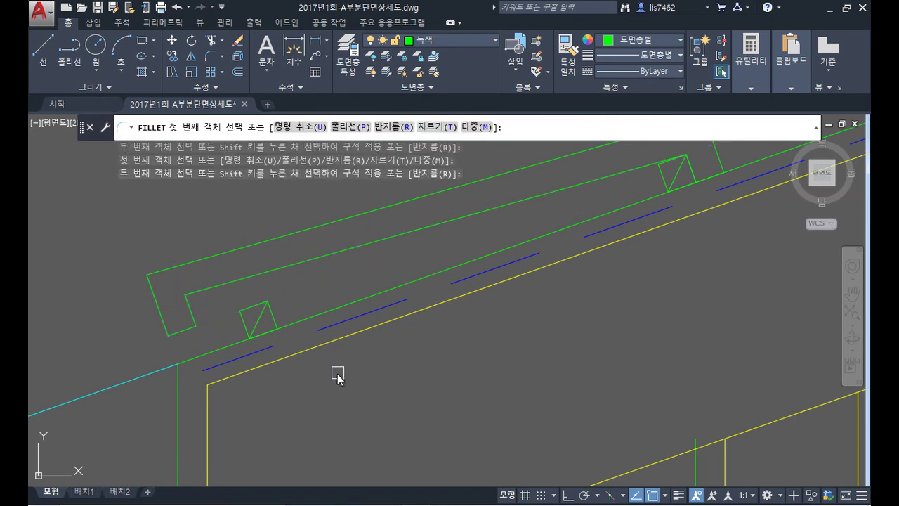
{"action": "key", "text": "Escape"}
- Move the left eave's batten a short way down the slope to the nearest point on the green roof line
{"action": "type", "text": "m"}
{"action": "key", "text": "Return"}
{"action": "left_click", "coordinate": [224, 299]}
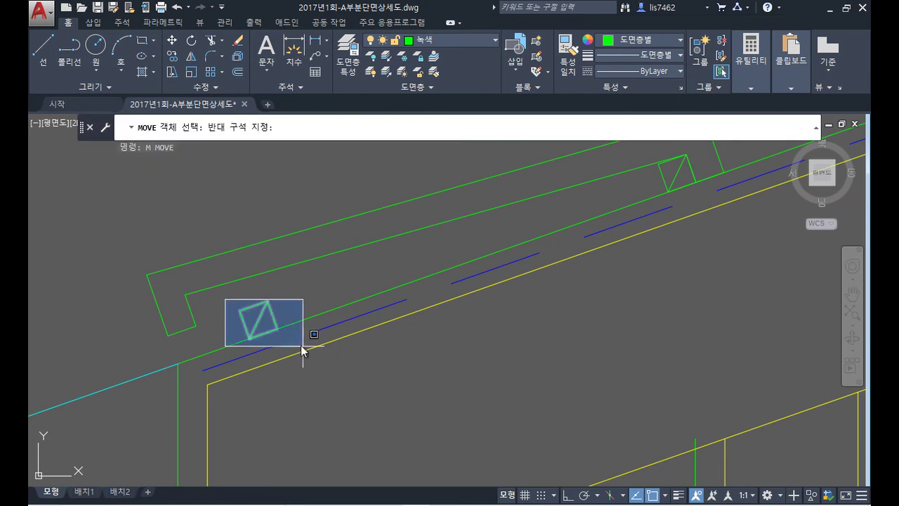
{"action": "left_click", "coordinate": [302, 346]}
{"action": "key", "text": "Return"}
{"action": "left_click", "coordinate": [249, 340]}
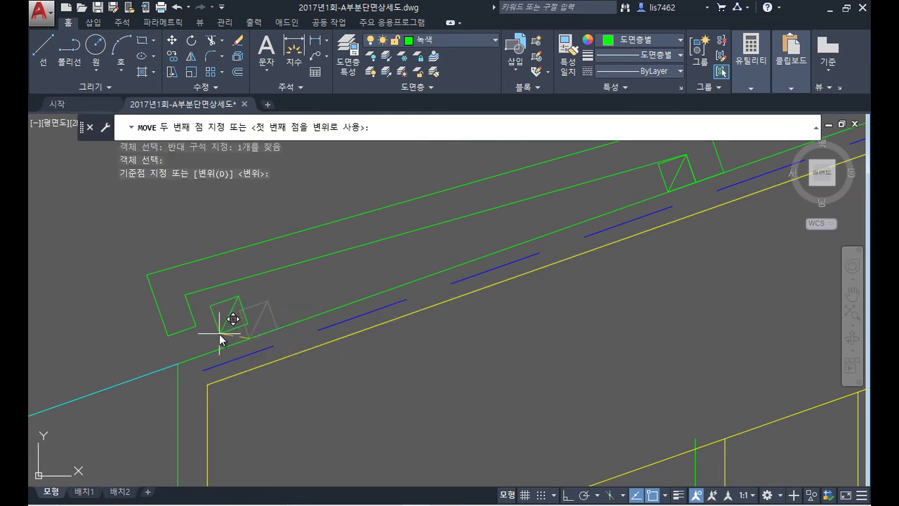
{"action": "right_click", "coordinate": [220, 338], "text": "shift"}
{"action": "left_click", "coordinate": [291, 305]}
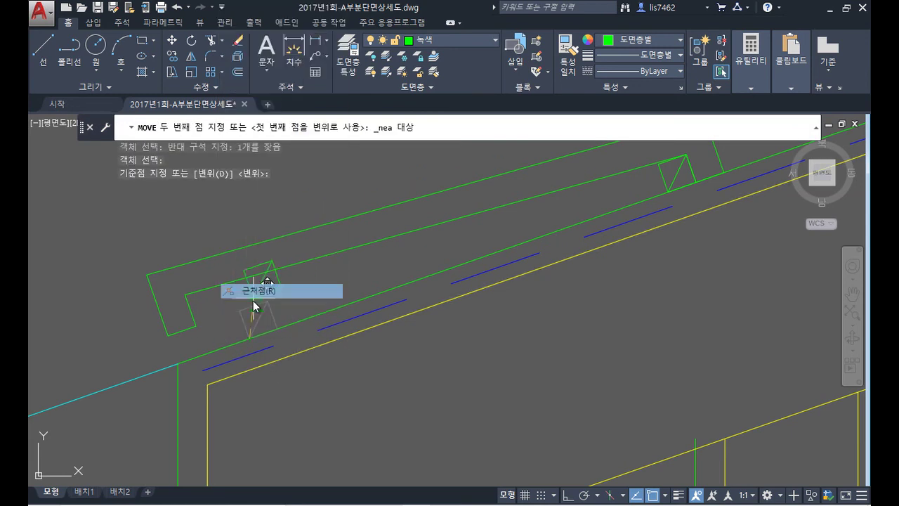
{"action": "left_click", "coordinate": [211, 355]}
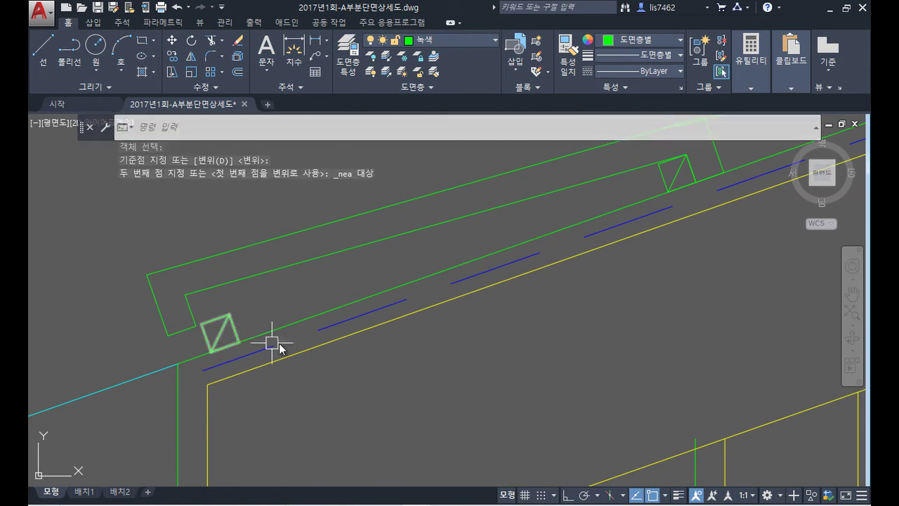
- Explode the left eave's batten and delete its top edge
{"action": "mouse_move", "coordinate": [235, 335]}
{"action": "middle_mouse_down"}
{"action": "mouse_move", "coordinate": [376, 345]}
{"action": "mouse_move", "coordinate": [432, 306]}
{"action": "middle_mouse_up"}
{"action": "scroll", "coordinate": [432, 304], "scroll_direction": "up", "scroll_amount": 4}
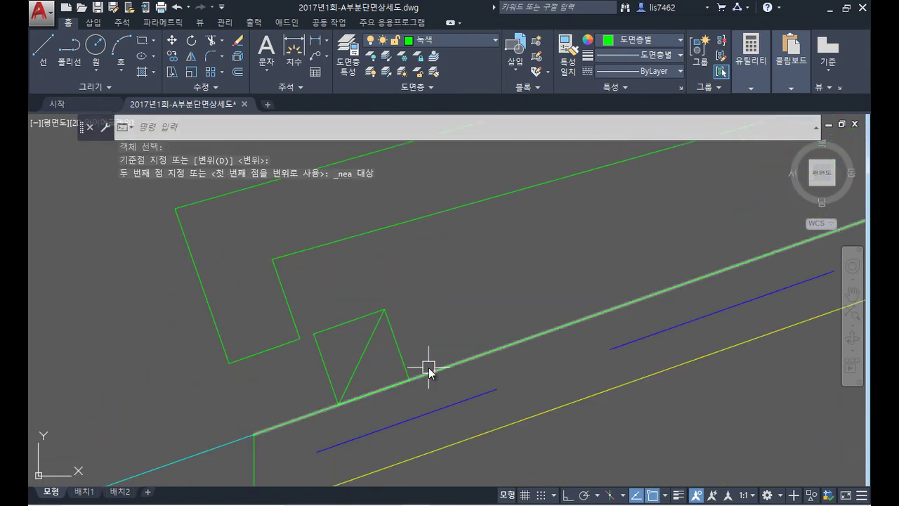
{"action": "type", "text": "x"}
{"action": "key", "text": "Return"}
{"action": "left_click", "coordinate": [388, 356]}
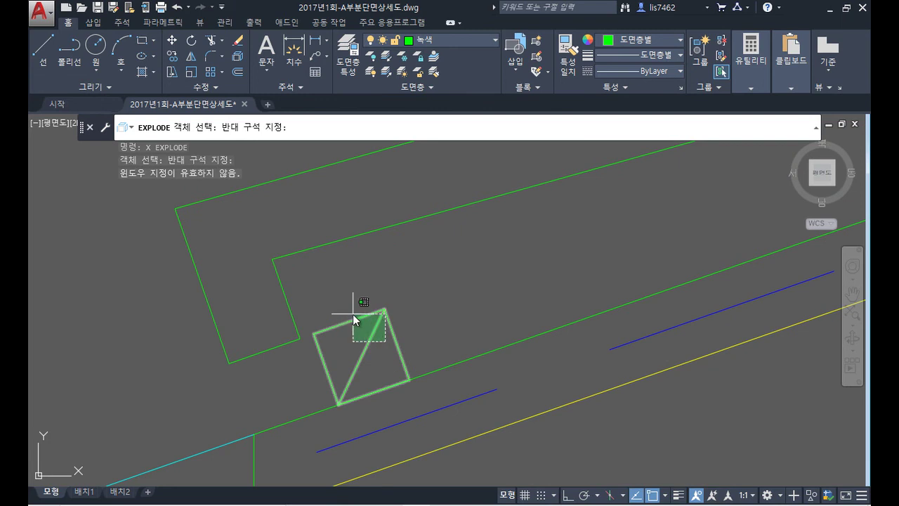
{"action": "key", "text": "Return"}
{"action": "left_click", "coordinate": [351, 323]}
{"action": "key", "text": "Delete"}
- Extend both sides of the left eave's batten up to the underside of the tile
{"action": "type", "text": "EX"}
{"action": "key", "text": "Return"}
{"action": "left_click", "coordinate": [320, 351]}
{"action": "left_click", "coordinate": [393, 331]}
{"action": "key", "text": "Return"}
- Stretch the upper end of the left batten's diagonal to the new corner at the tile's underside
{"action": "left_click", "coordinate": [369, 337]}
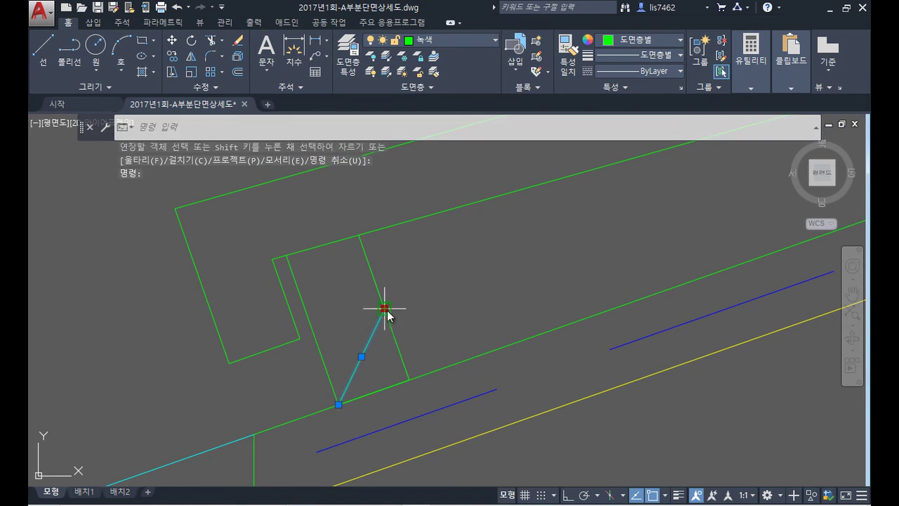
{"action": "left_click", "coordinate": [384, 308]}
{"action": "scroll", "coordinate": [516, 336], "scroll_direction": "down", "scroll_amount": 5}
{"action": "key", "text": "Escape"}
- Explode the right eave's batten and delete its top edge
{"action": "scroll", "coordinate": [166, 260], "scroll_direction": "up", "scroll_amount": 3}
{"action": "middle_click_drag", "start_coordinate": [627, 340], "coordinate": [542, 358]}
{"action": "scroll", "coordinate": [541, 358], "scroll_direction": "up", "scroll_amount": 5}
{"action": "middle_click_drag", "start_coordinate": [542, 307], "coordinate": [431, 379]}
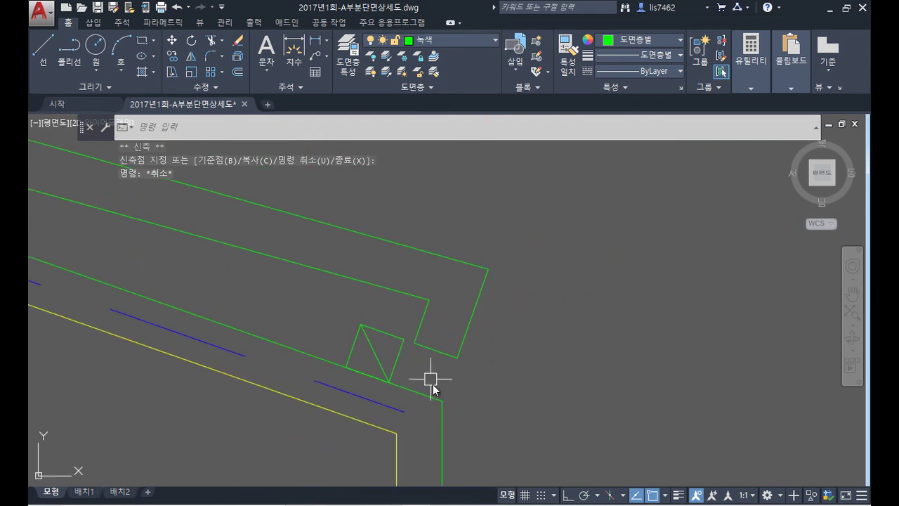
{"action": "type", "text": "x"}
{"action": "key", "text": "Return"}
{"action": "left_click", "coordinate": [396, 342]}
{"action": "key", "text": "Return"}
{"action": "left_click", "coordinate": [396, 338]}
{"action": "key", "text": "Delete"}
- Extend both sides of the right eave's batten up to the underside of the tile
{"action": "type", "text": "ex"}
{"action": "key", "text": "Return"}
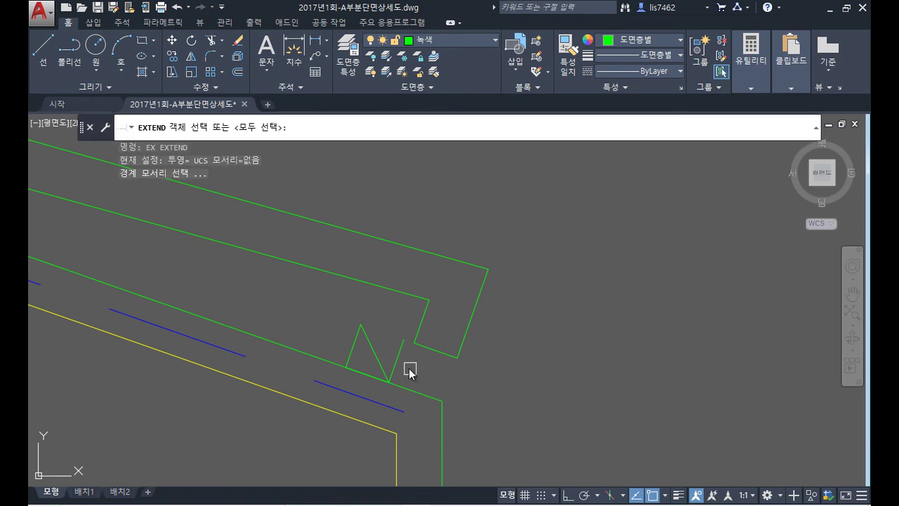
{"action": "key", "text": "Return"}
{"action": "left_click", "coordinate": [404, 354]}
{"action": "key", "text": "Return"}
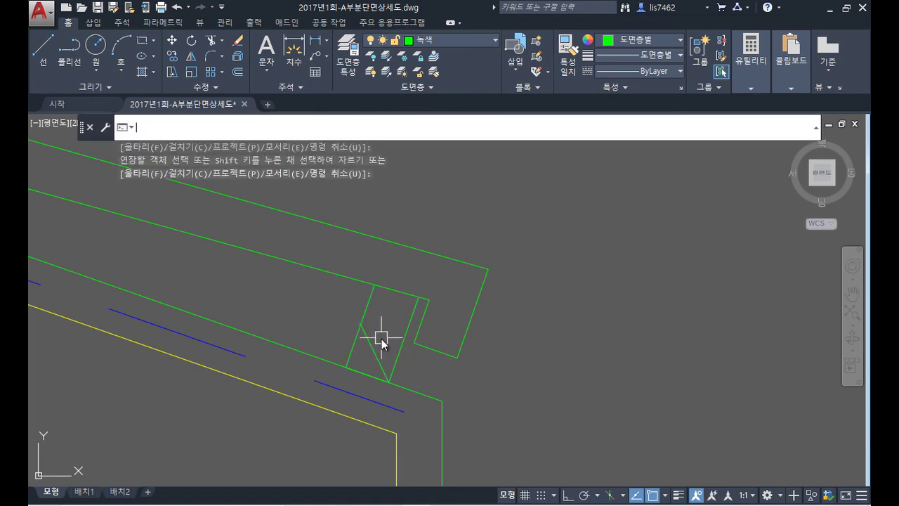
- Stretch the upper end of the right batten's diagonal to the new corner at the tile's underside
{"action": "left_click", "coordinate": [372, 344]}
{"action": "left_click", "coordinate": [360, 323]}
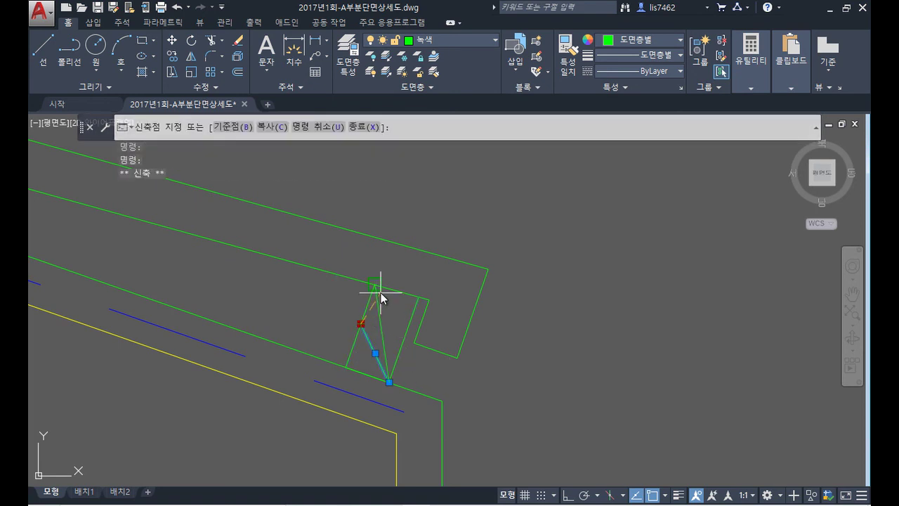
{"action": "key", "text": "Escape"}
- Copy the left slope's uppermost tile one spacing up over the ridge, using the bottom corners of the two nearest battens as reference points
{"action": "scroll", "coordinate": [562, 352], "scroll_direction": "down", "scroll_amount": 3}
{"action": "scroll", "coordinate": [652, 339], "scroll_direction": "down", "scroll_amount": 2}
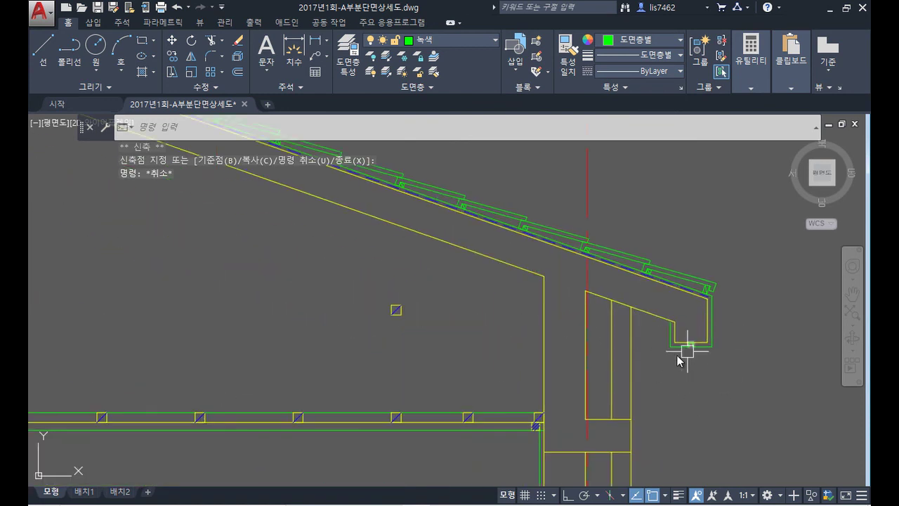
{"action": "scroll", "coordinate": [592, 364], "scroll_direction": "down", "scroll_amount": 2}
{"action": "scroll", "coordinate": [289, 352], "scroll_direction": "up", "scroll_amount": 5}
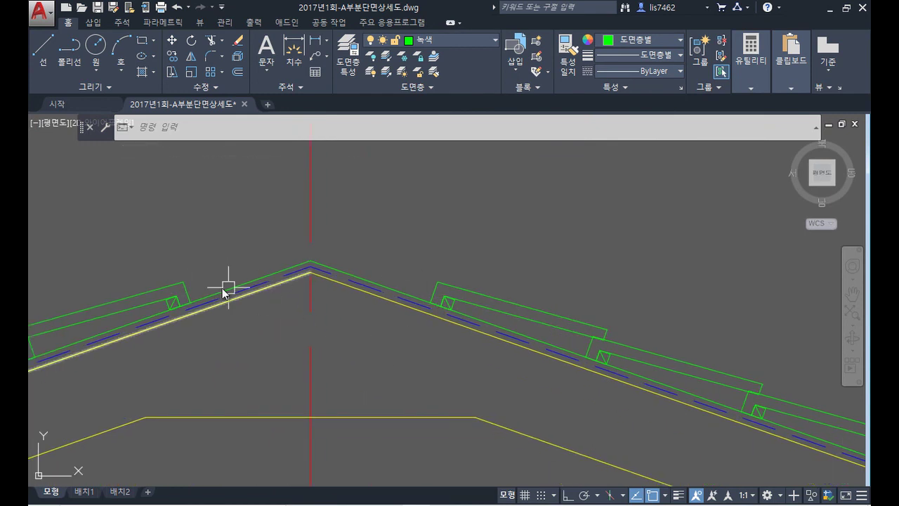
{"action": "middle_click_drag", "start_coordinate": [357, 331], "coordinate": [448, 359]}
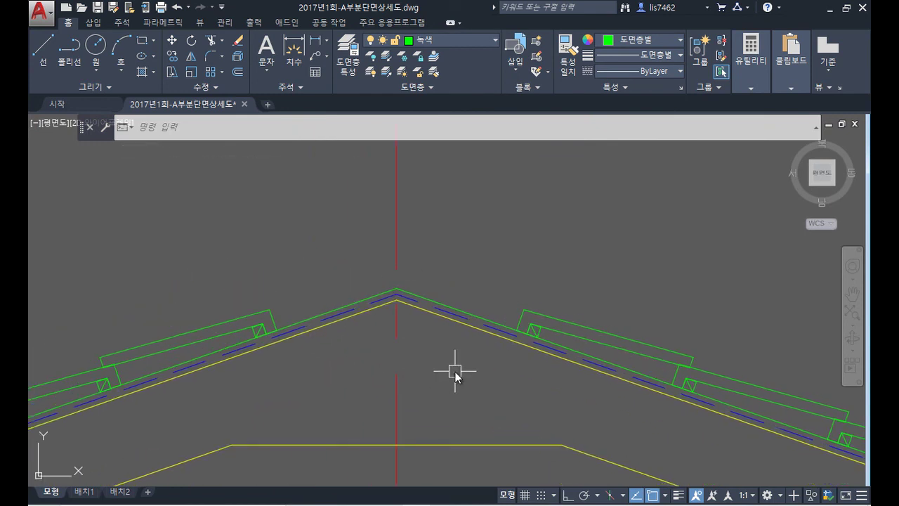
{"action": "type", "text": "co"}
{"action": "key", "text": "Return"}
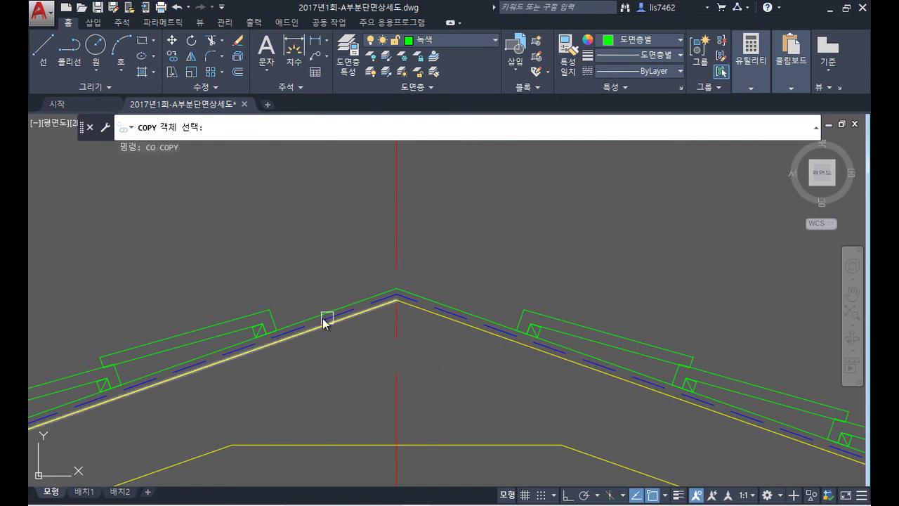
{"action": "left_click", "coordinate": [273, 313]}
{"action": "key", "text": "Return"}
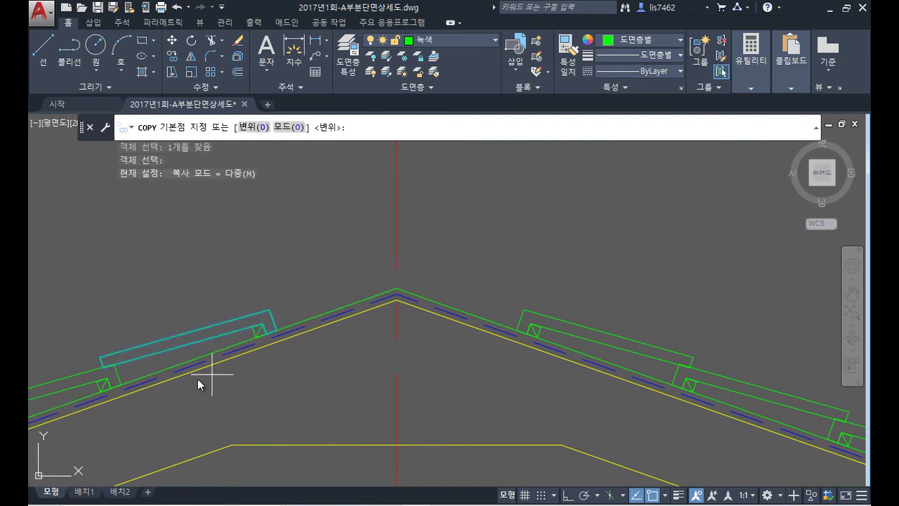
{"action": "scroll", "coordinate": [104, 401], "scroll_direction": "up", "scroll_amount": 2}
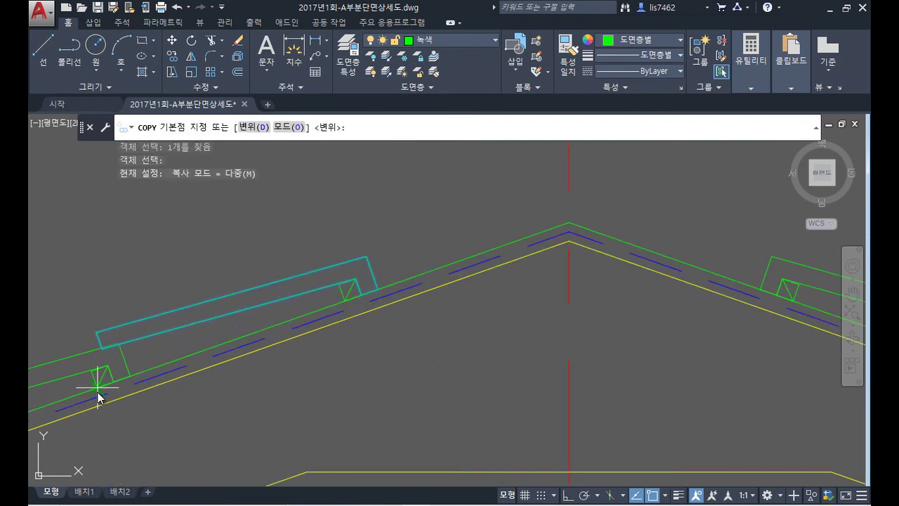
{"action": "left_click", "coordinate": [98, 386]}
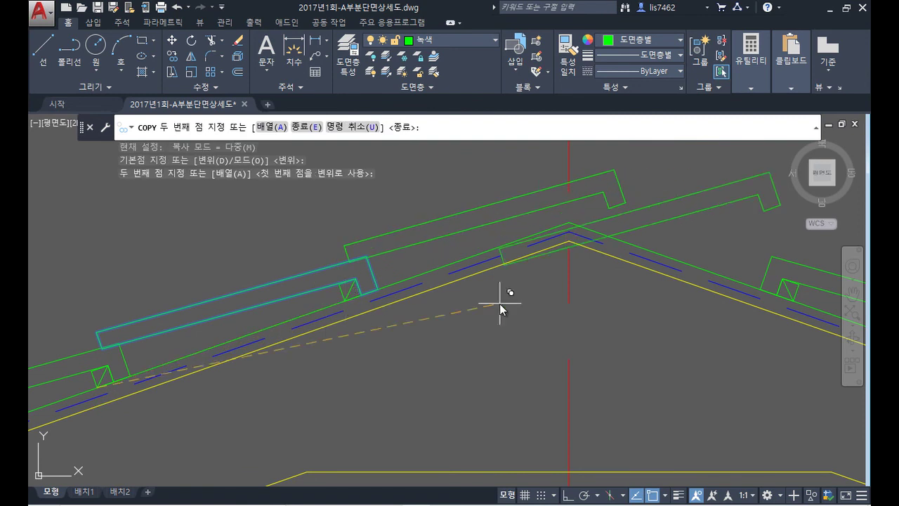
{"action": "key", "text": "Return"}
- Mirror the copied ridge tile about the vertical centre line at the roof peak, keeping the original
{"action": "scroll", "coordinate": [576, 290], "scroll_direction": "down", "scroll_amount": 2}
{"action": "middle_click_drag", "start_coordinate": [576, 297], "coordinate": [381, 359]}
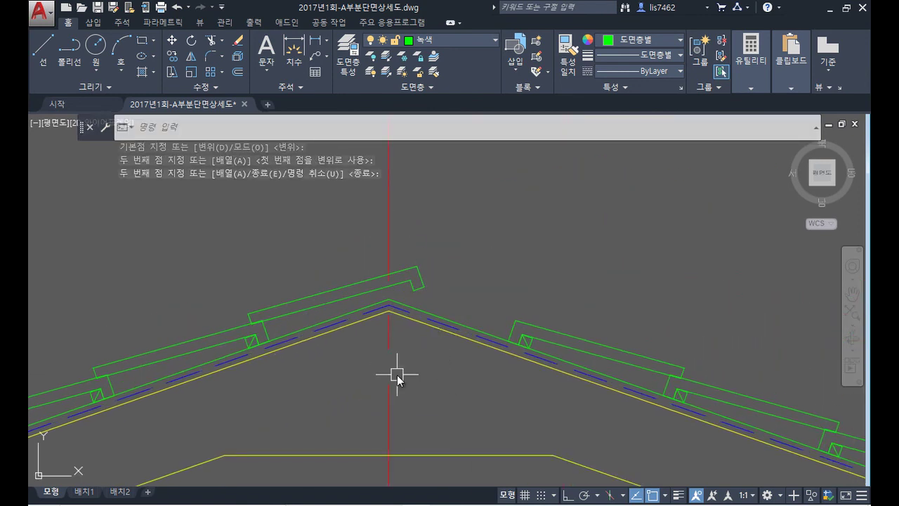
{"action": "type", "text": "mi"}
{"action": "key", "text": "Return"}
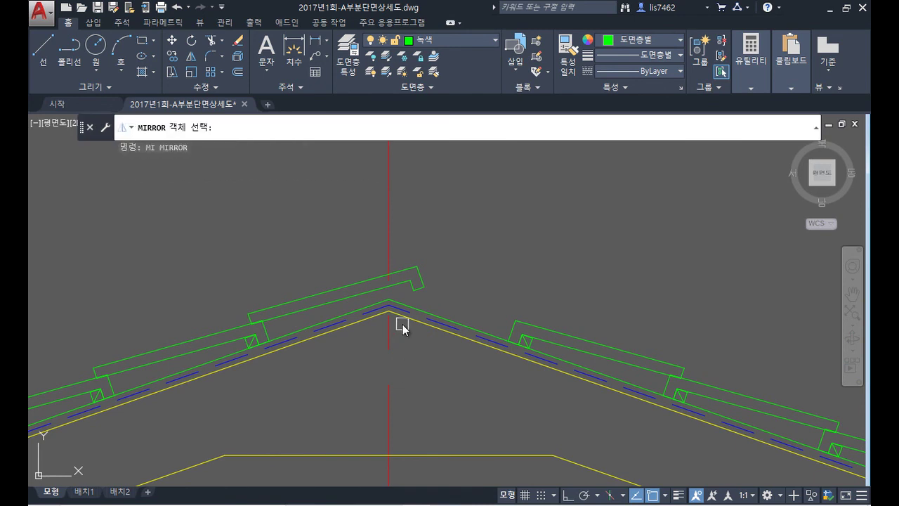
{"action": "left_click", "coordinate": [367, 297]}
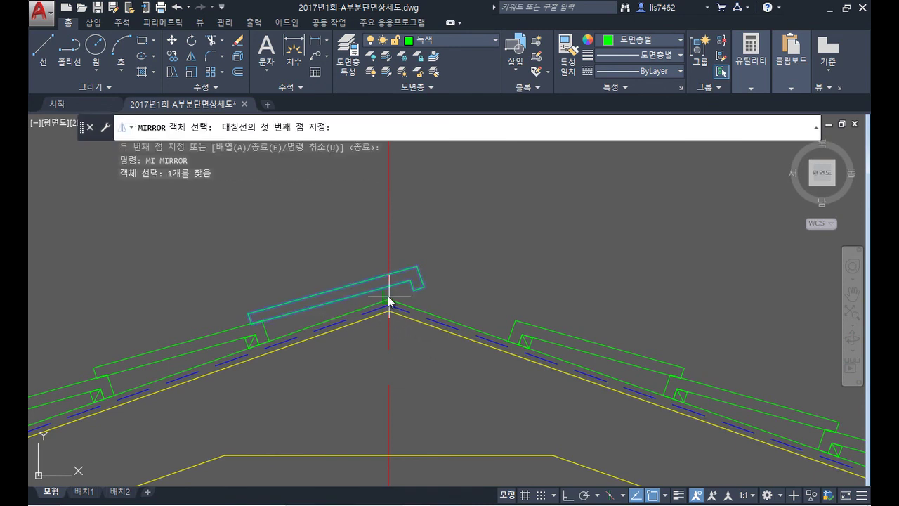
{"action": "scroll", "coordinate": [386, 305], "scroll_direction": "up", "scroll_amount": 2}
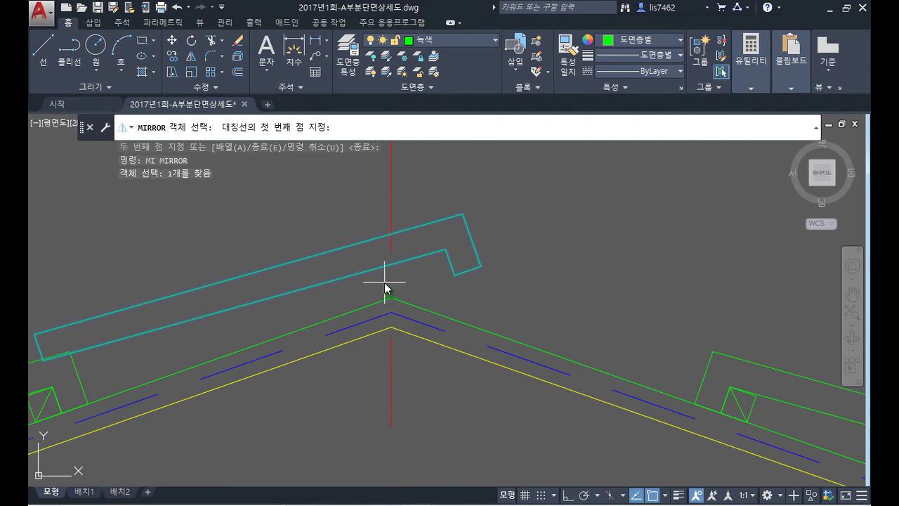
{"action": "left_click", "coordinate": [388, 303]}
{"action": "left_click", "coordinate": [392, 329]}
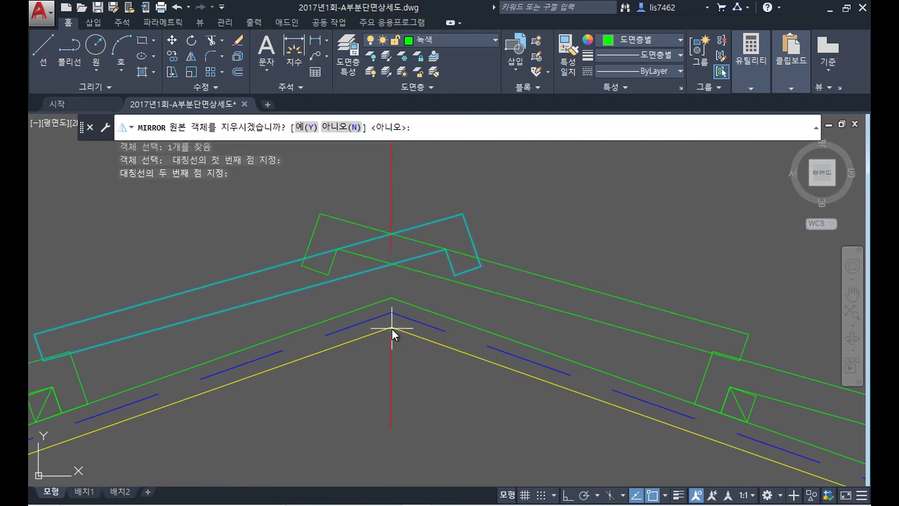
{"action": "key", "text": "Return"}
- Explode the two crossing tiles at the ridge
{"action": "scroll", "coordinate": [527, 348], "scroll_direction": "down", "scroll_amount": 2}
{"action": "middle_click_drag", "start_coordinate": [528, 352], "coordinate": [422, 305]}
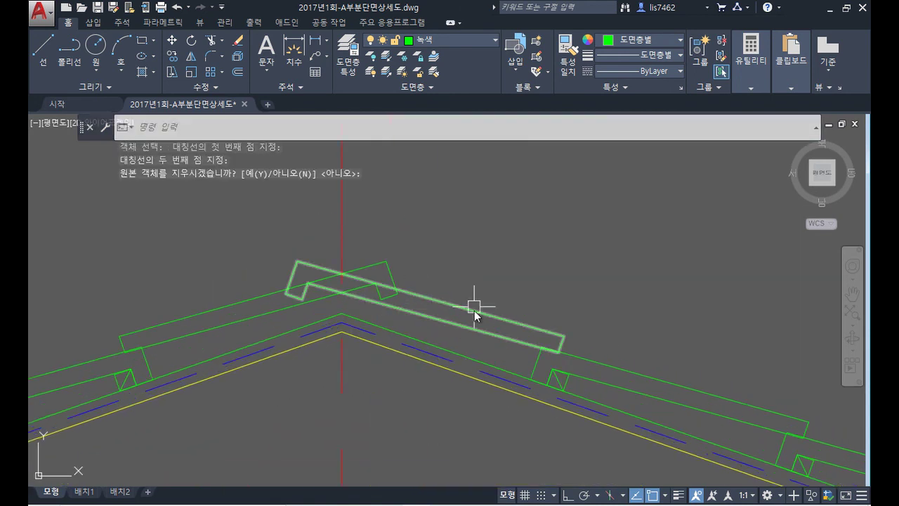
{"action": "type", "text": "x"}
{"action": "key", "text": "Return"}
{"action": "left_click", "coordinate": [408, 286]}
{"action": "left_click", "coordinate": [426, 281]}
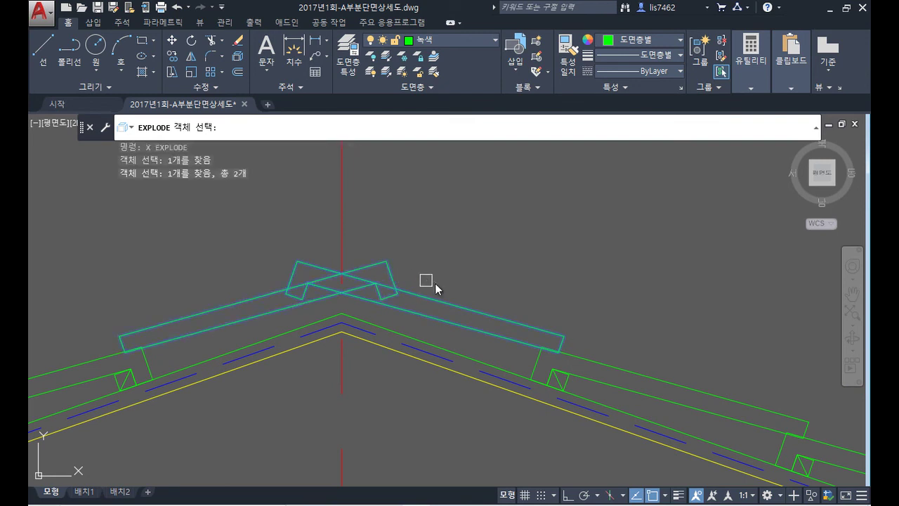
{"action": "key", "text": "Return"}
- Fillet the two ridge tiles' top edges together and bottom edges together with radius 0 so they meet at the peak
{"action": "type", "text": "f"}
{"action": "key", "text": "Return"}
{"action": "type", "text": "m"}
{"action": "key", "text": "Return"}
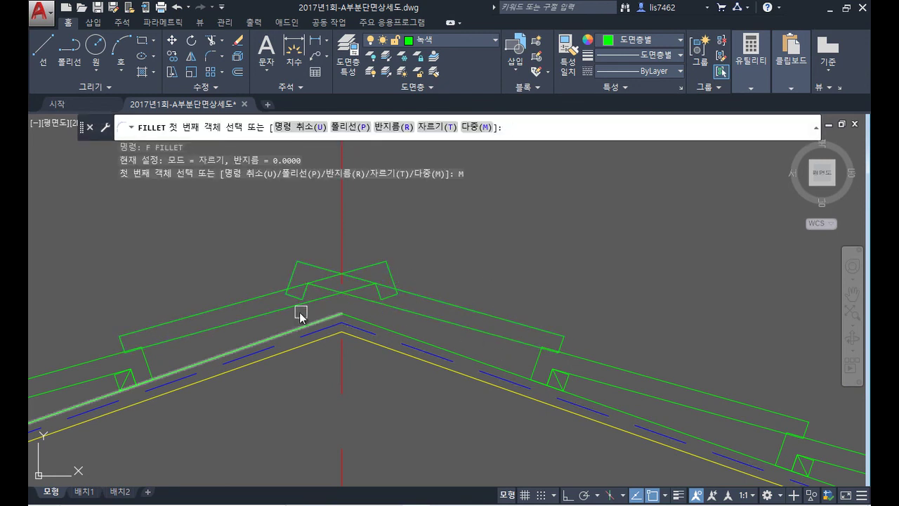
{"action": "left_click", "coordinate": [282, 310]}
{"action": "left_click", "coordinate": [415, 309]}
{"action": "left_click", "coordinate": [267, 296]}
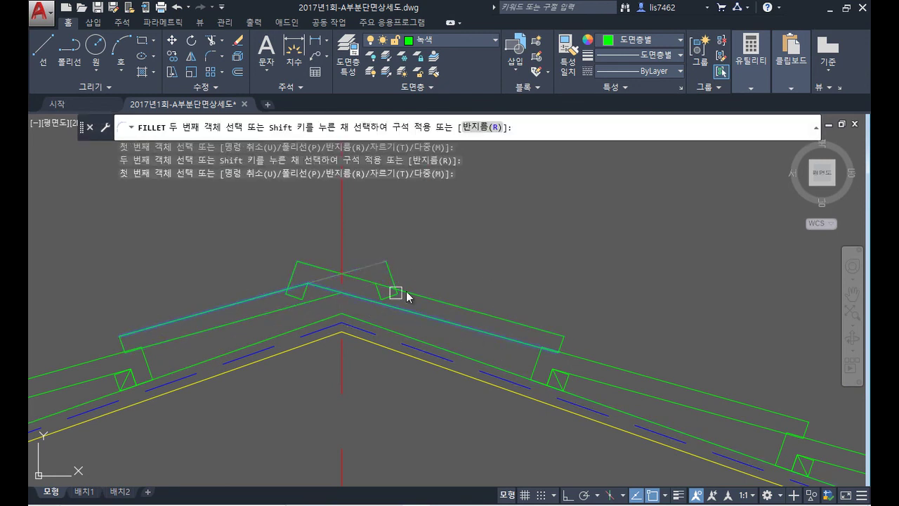
{"action": "left_click", "coordinate": [421, 296]}
{"action": "key", "text": "Escape"}
- Delete the leftover tile end pieces on both sides of the ridge
{"action": "left_click", "coordinate": [248, 215]}
{"action": "left_click", "coordinate": [436, 311]}
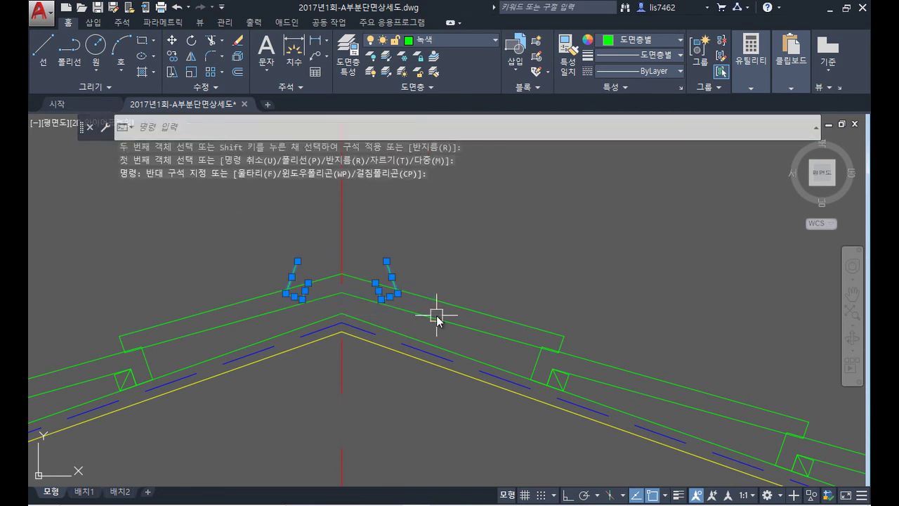
{"action": "key", "text": "Delete"}
- Copy the ceiling's right end with its joist, hatched moulding and lines to the right eave, from the moulding's lower outer corner to the fascia's inner bottom corner
{"action": "scroll", "coordinate": [534, 326], "scroll_direction": "down", "scroll_amount": 3}
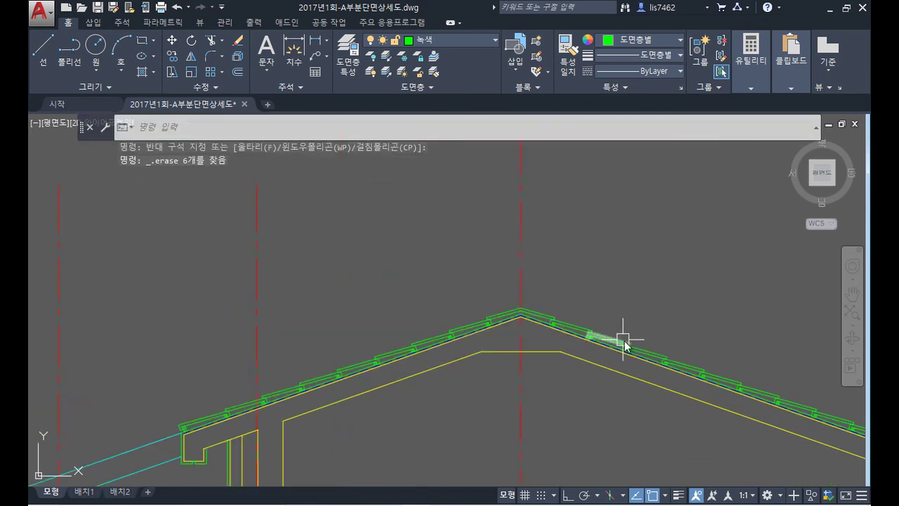
{"action": "middle_click_drag", "start_coordinate": [622, 337], "coordinate": [409, 249]}
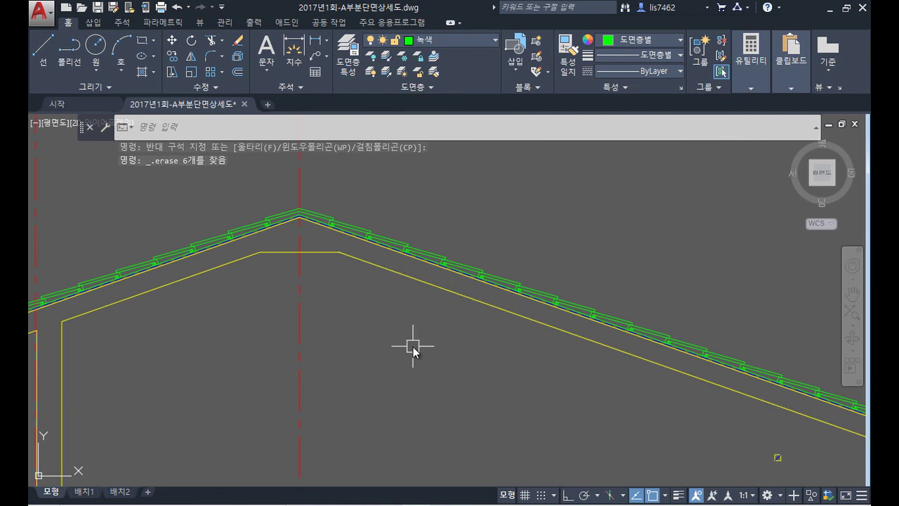
{"action": "scroll", "coordinate": [411, 345], "scroll_direction": "down", "scroll_amount": 8}
{"action": "scroll", "coordinate": [429, 337], "scroll_direction": "up", "scroll_amount": 4}
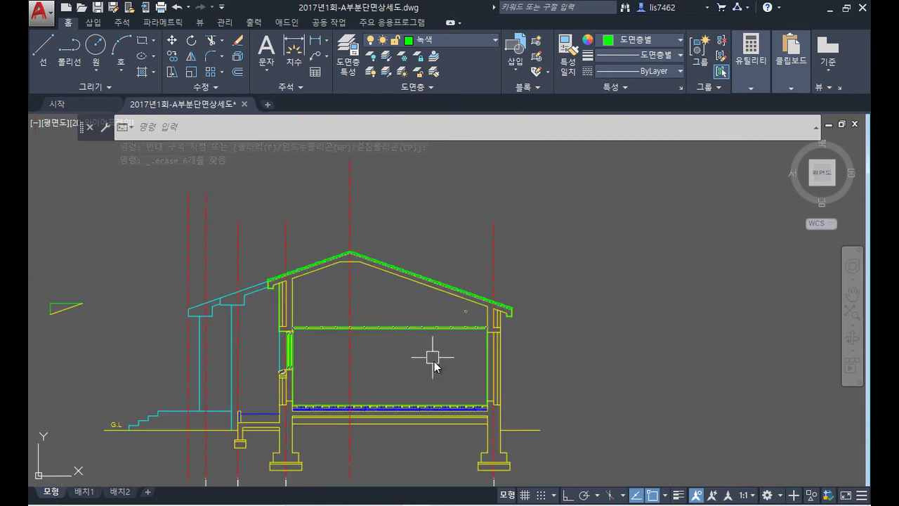
{"action": "middle_click_drag", "start_coordinate": [316, 332], "coordinate": [306, 351]}
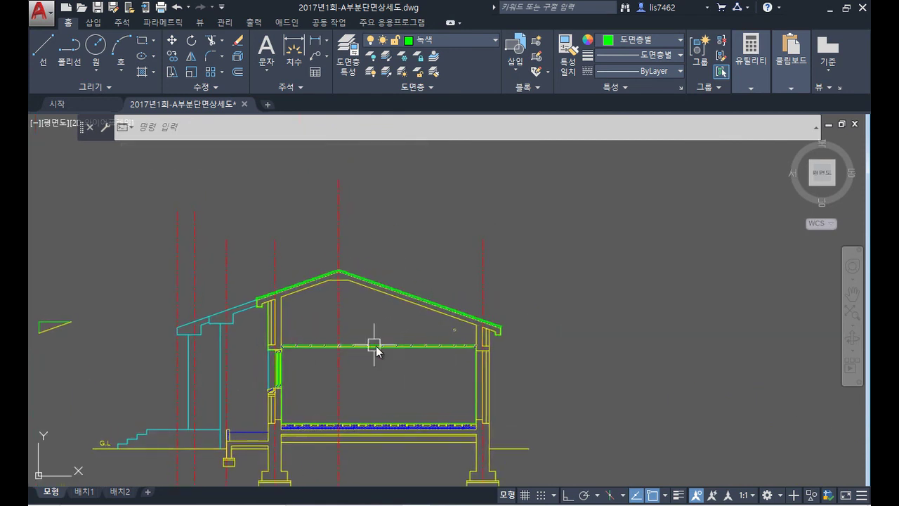
{"action": "scroll", "coordinate": [485, 345], "scroll_direction": "up", "scroll_amount": 2}
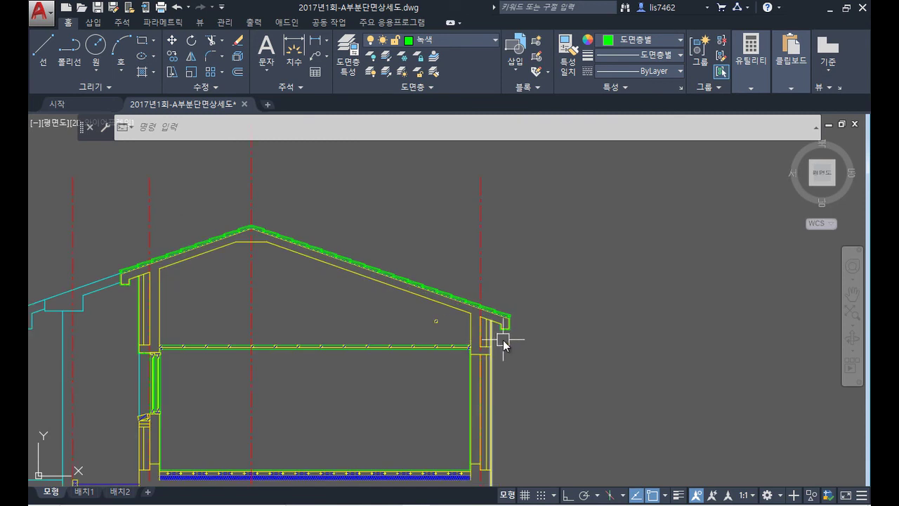
{"action": "scroll", "coordinate": [511, 351], "scroll_direction": "up", "scroll_amount": 7}
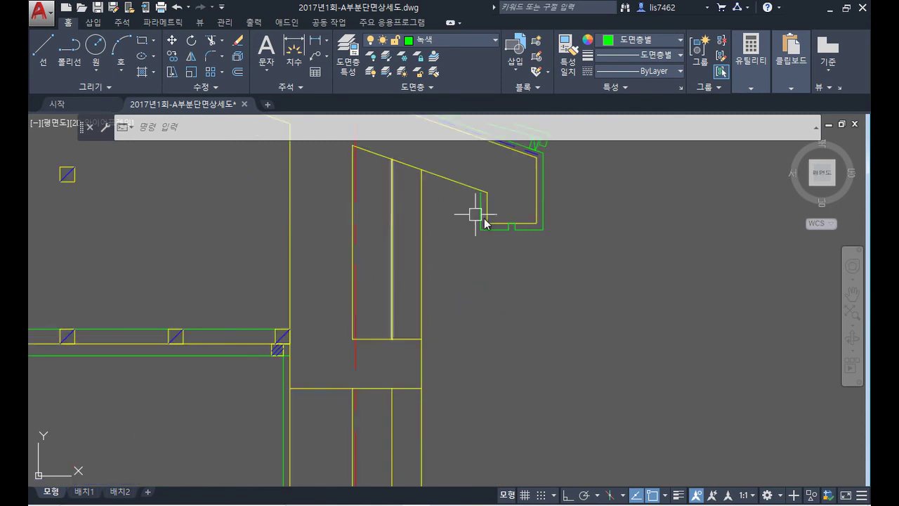
{"action": "scroll", "coordinate": [454, 325], "scroll_direction": "down", "scroll_amount": 2}
{"action": "middle_click_drag", "start_coordinate": [454, 328], "coordinate": [525, 330]}
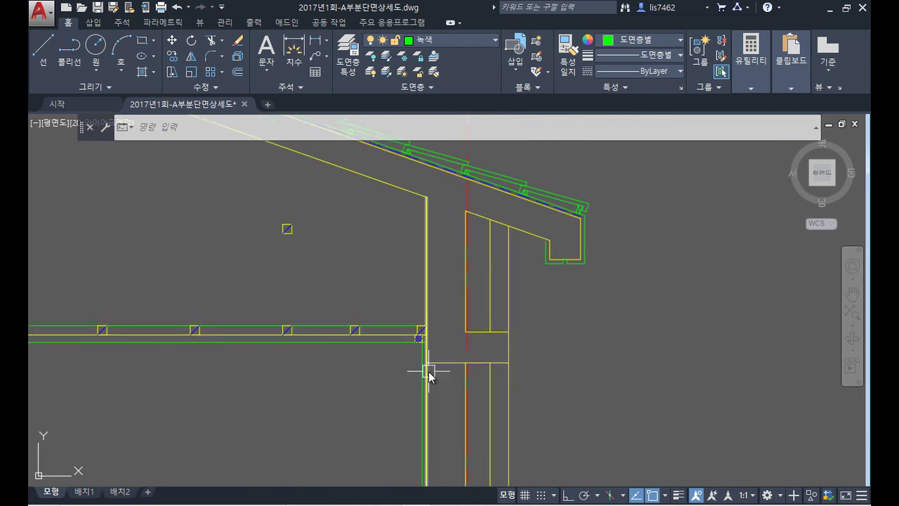
{"action": "type", "text": "co"}
{"action": "key", "text": "Return"}
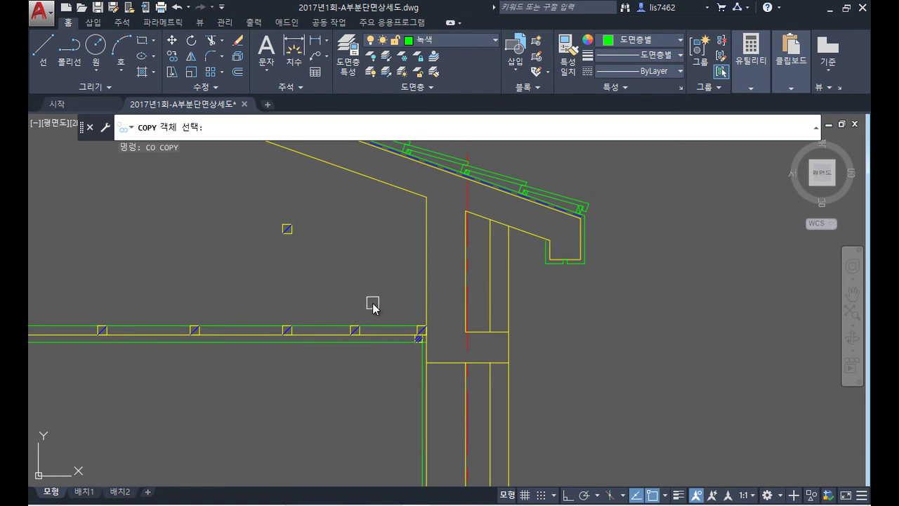
{"action": "left_click", "coordinate": [443, 348]}
{"action": "left_click", "coordinate": [415, 359]}
{"action": "left_click", "coordinate": [383, 321]}
{"action": "key", "text": "Return"}
{"action": "scroll", "coordinate": [452, 316], "scroll_direction": "up", "scroll_amount": 4}
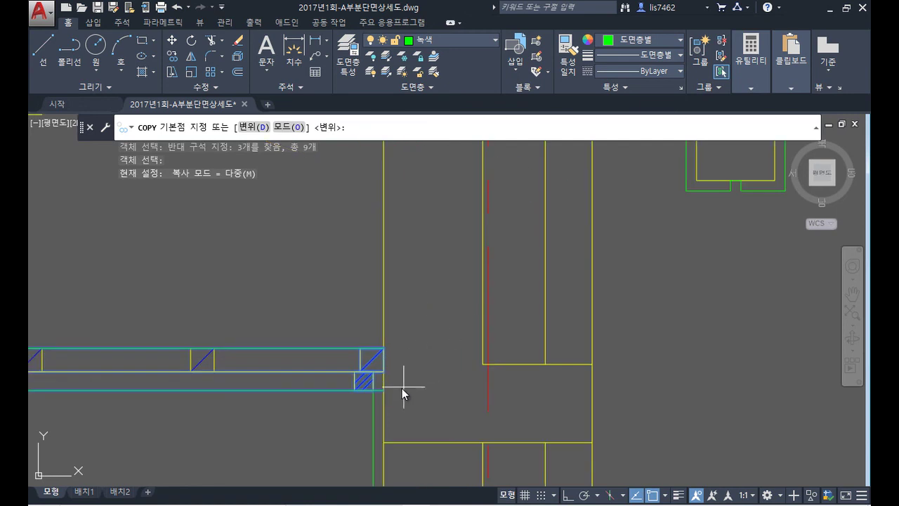
{"action": "left_click", "coordinate": [372, 390]}
{"action": "scroll", "coordinate": [271, 427], "scroll_direction": "up", "scroll_amount": 4}
{"action": "left_click", "coordinate": [401, 328]}
{"action": "key", "text": "Return"}
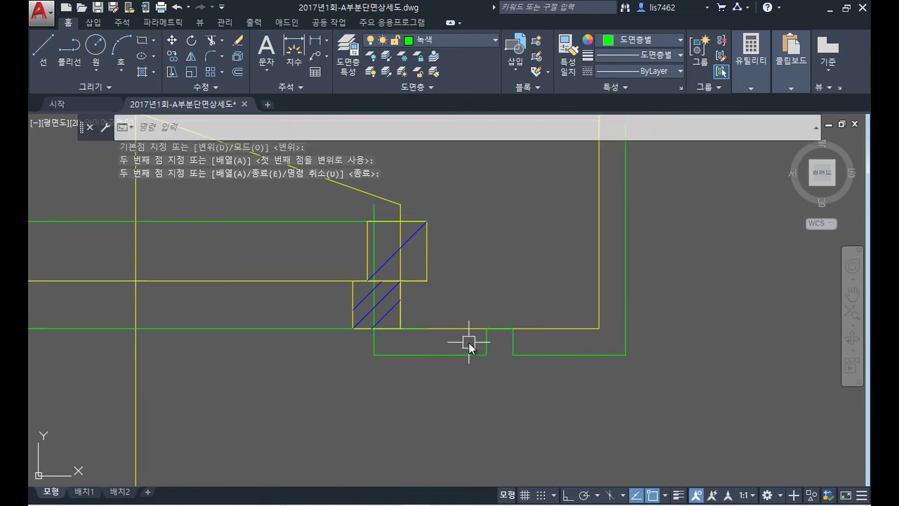
- Move the copied soffit framing so the moulding's lower outer corner meets the fascia's green finish line at the concrete's underside
{"action": "type", "text": "m"}
{"action": "key", "text": "Return"}
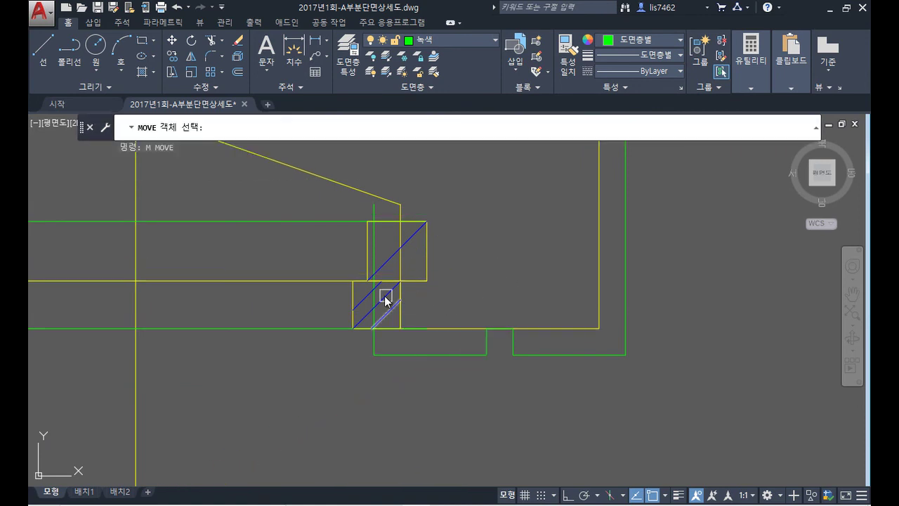
{"action": "left_click", "coordinate": [318, 209]}
{"action": "left_click", "coordinate": [447, 339]}
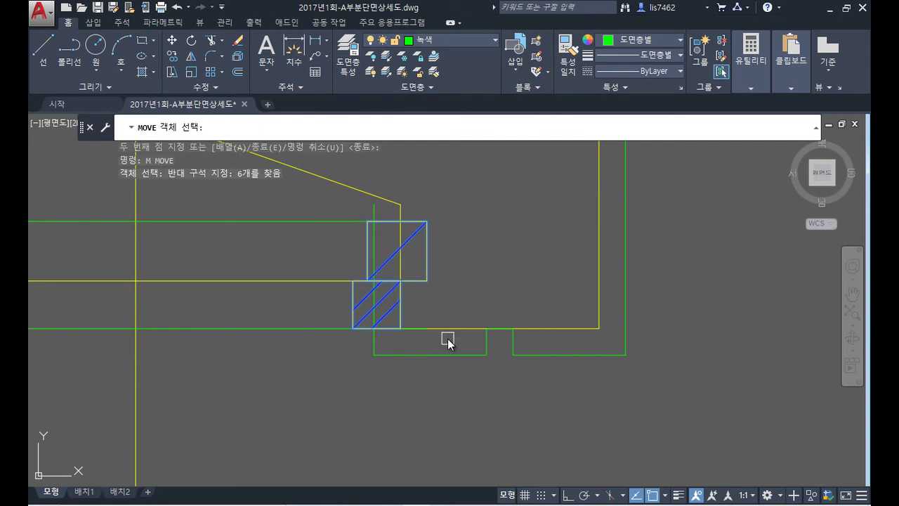
{"action": "left_click", "coordinate": [305, 347]}
{"action": "left_click", "coordinate": [247, 204]}
{"action": "key", "text": "Return"}
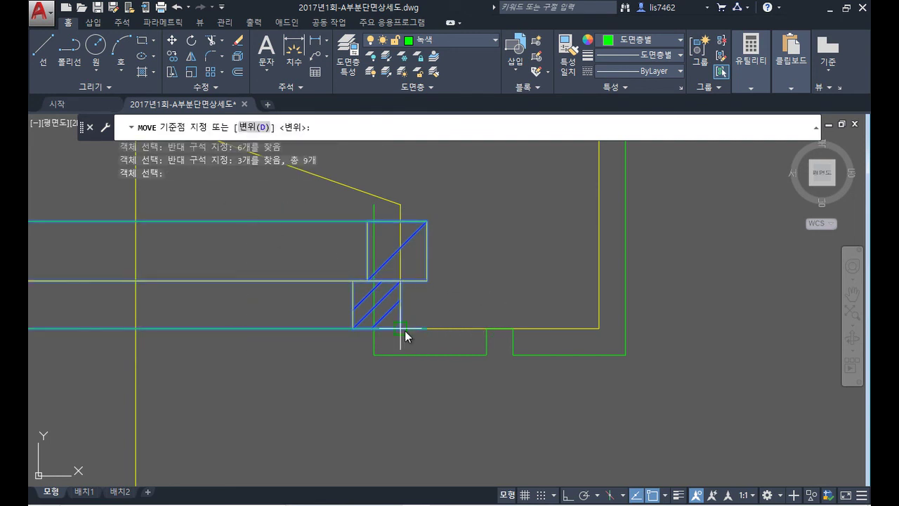
{"action": "left_click", "coordinate": [401, 328]}
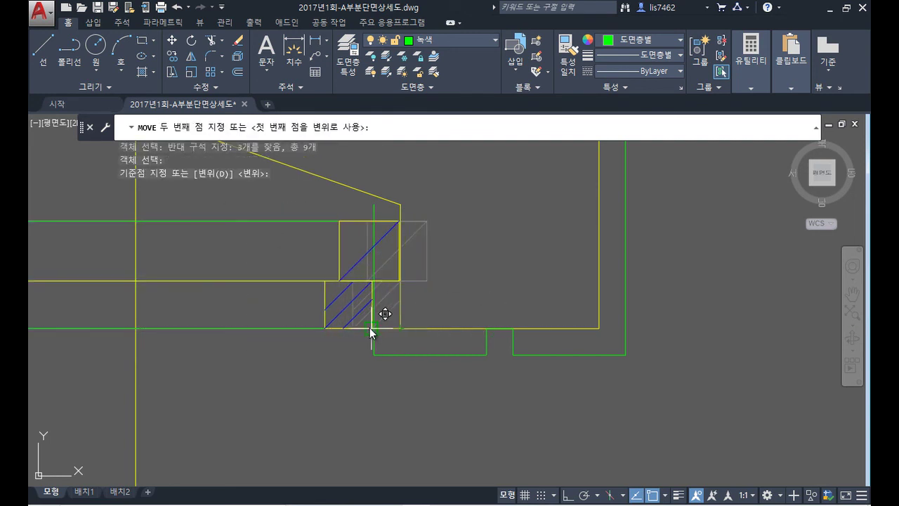
{"action": "scroll", "coordinate": [370, 332], "scroll_direction": "up", "scroll_amount": 6}
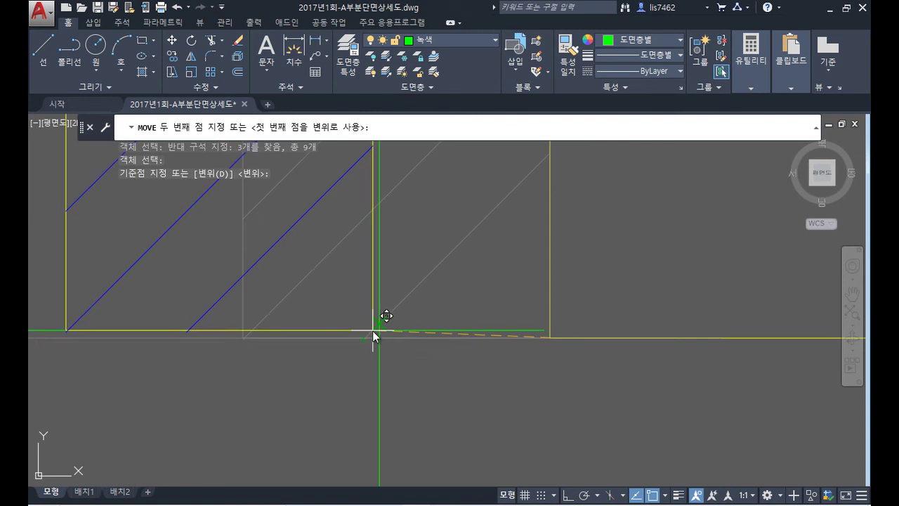
{"action": "left_click", "coordinate": [373, 339]}
- Trim the fascia's inner finish line above the moulding and the soffit line's overhang between the moulding and the fascia
{"action": "scroll", "coordinate": [468, 290], "scroll_direction": "down", "scroll_amount": 5}
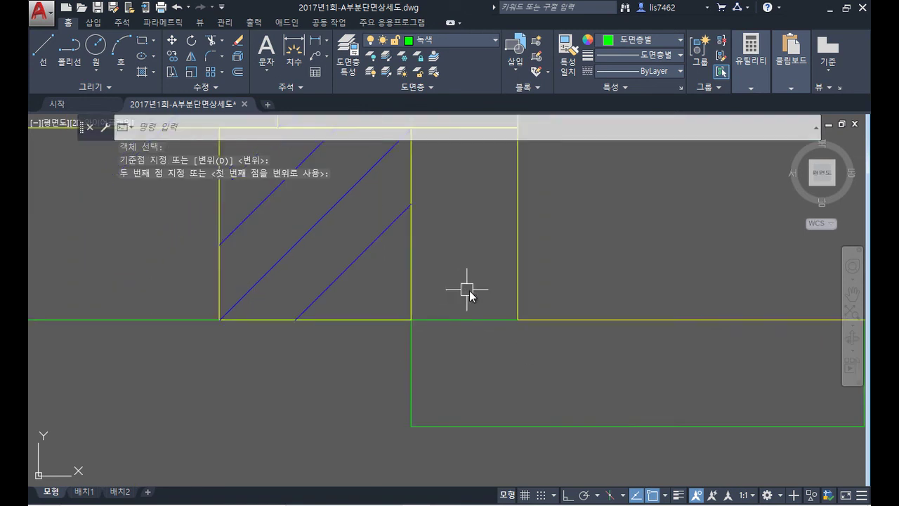
{"action": "middle_click_drag", "start_coordinate": [425, 359], "coordinate": [423, 359]}
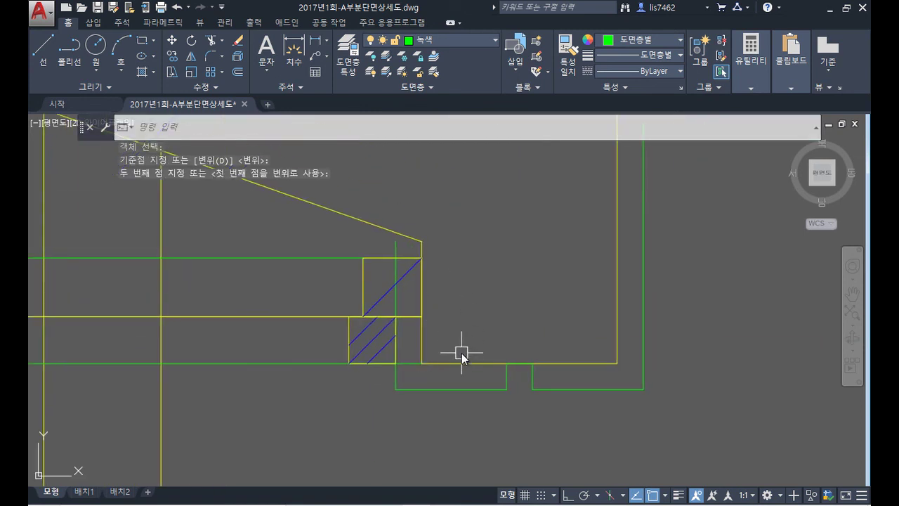
{"action": "type", "text": "tr"}
{"action": "key", "text": "Return"}
{"action": "left_click", "coordinate": [344, 317]}
{"action": "key", "text": "Return"}
{"action": "left_click", "coordinate": [394, 248]}
{"action": "key", "text": "Return"}
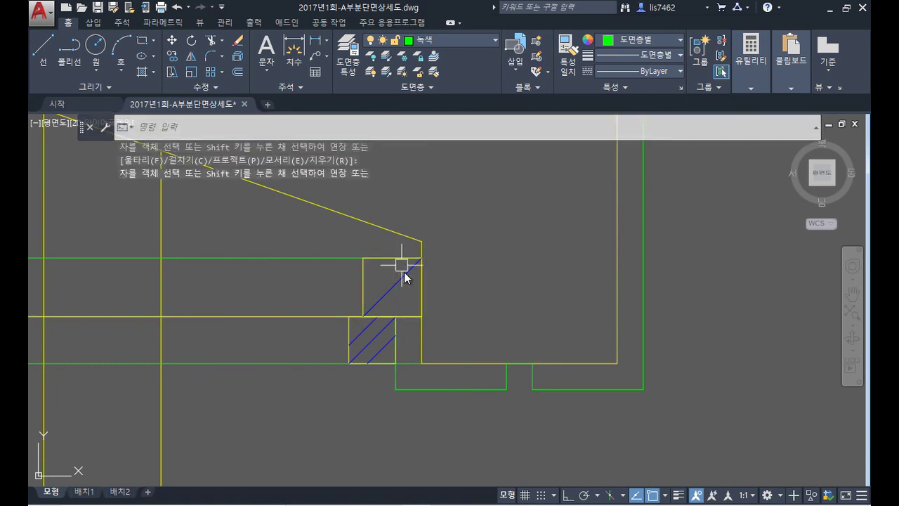
{"action": "key", "text": "Return"}
{"action": "key", "text": "Return"}
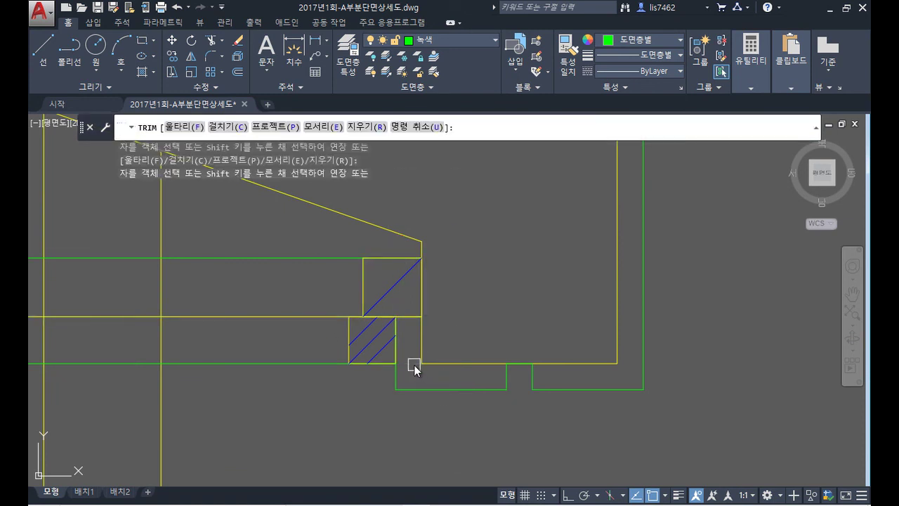
{"action": "left_click", "coordinate": [411, 362]}
{"action": "key", "text": "Return"}
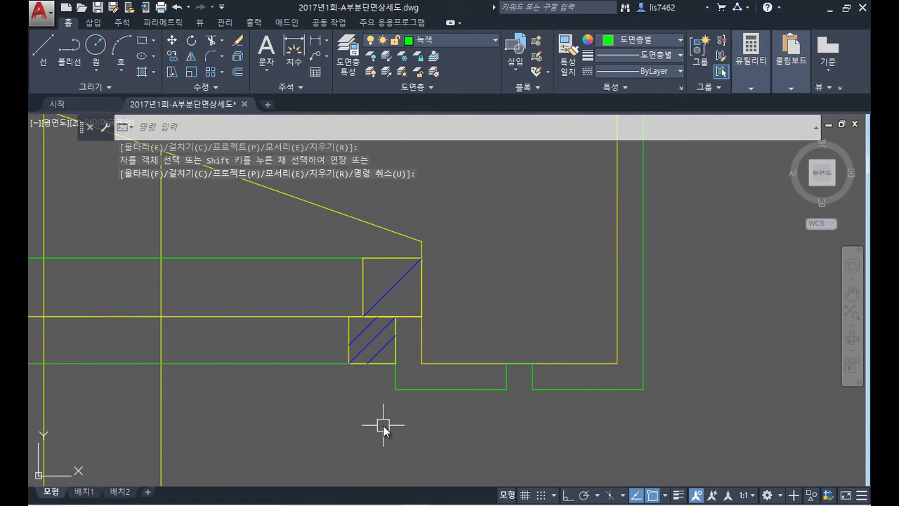
- Trim the three copied soffit lines back to the outer face of the right wall
{"action": "key", "text": "Return"}
{"action": "left_click", "coordinate": [165, 337]}
{"action": "key", "text": "Return"}
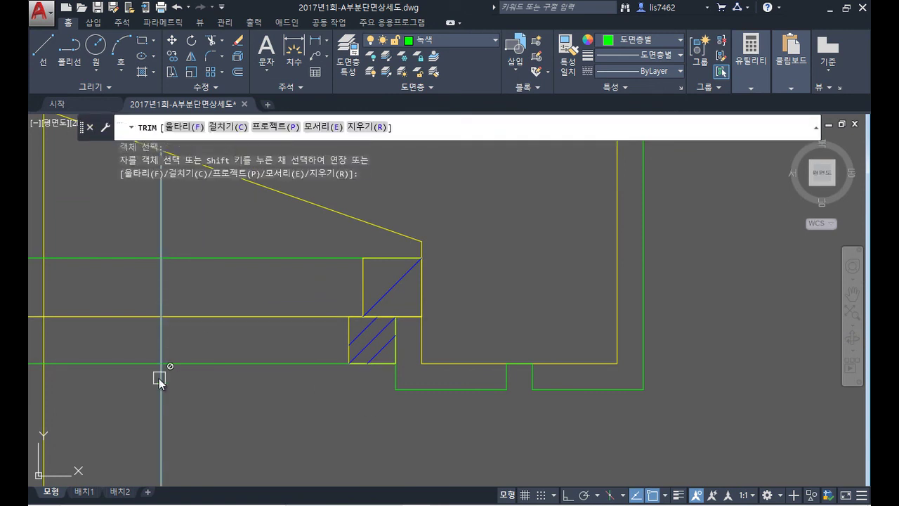
{"action": "left_click", "coordinate": [159, 378]}
{"action": "left_click", "coordinate": [33, 224]}
{"action": "left_click", "coordinate": [294, 362]}
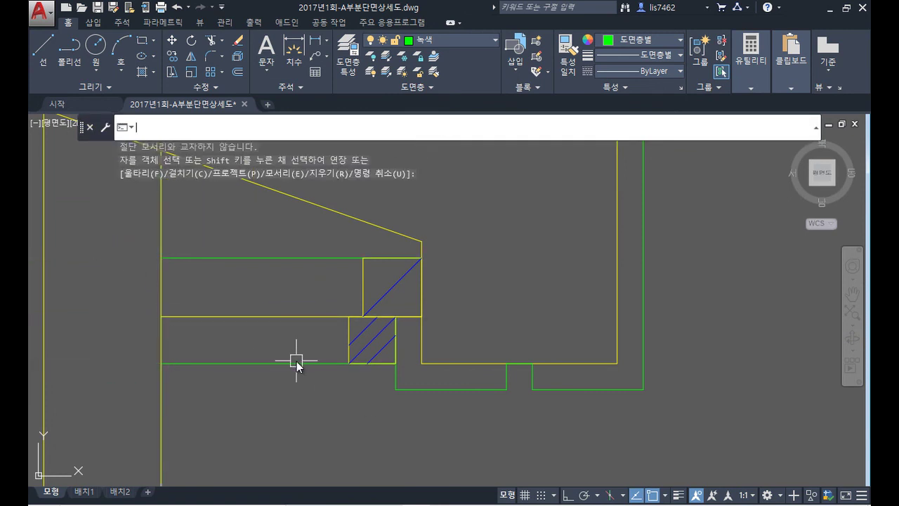
{"action": "key", "text": "Return"}
- Copy the soffit's square timber with its diagonal to the wall end, placing its upper corner where the top soffit line meets the wall
{"action": "type", "text": "co"}
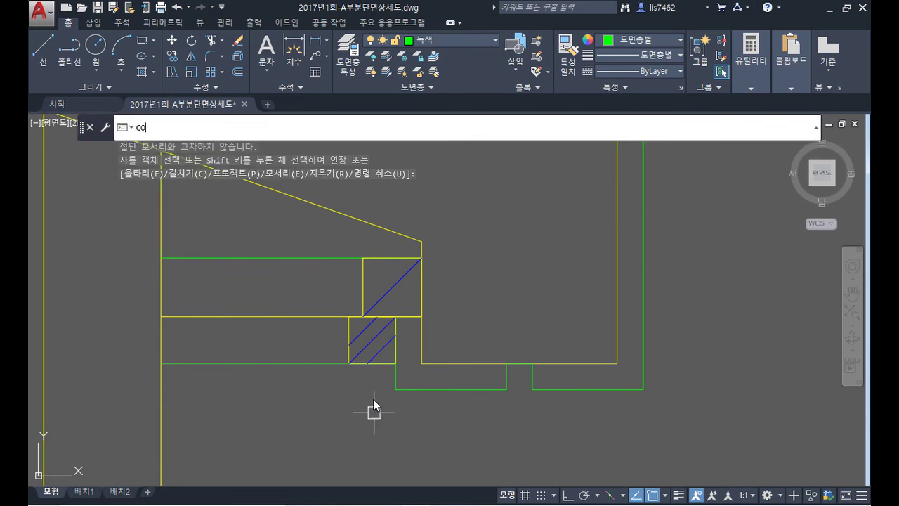
{"action": "key", "text": "Return"}
{"action": "left_click", "coordinate": [353, 244]}
{"action": "left_click", "coordinate": [452, 322]}
{"action": "key", "text": "Return"}
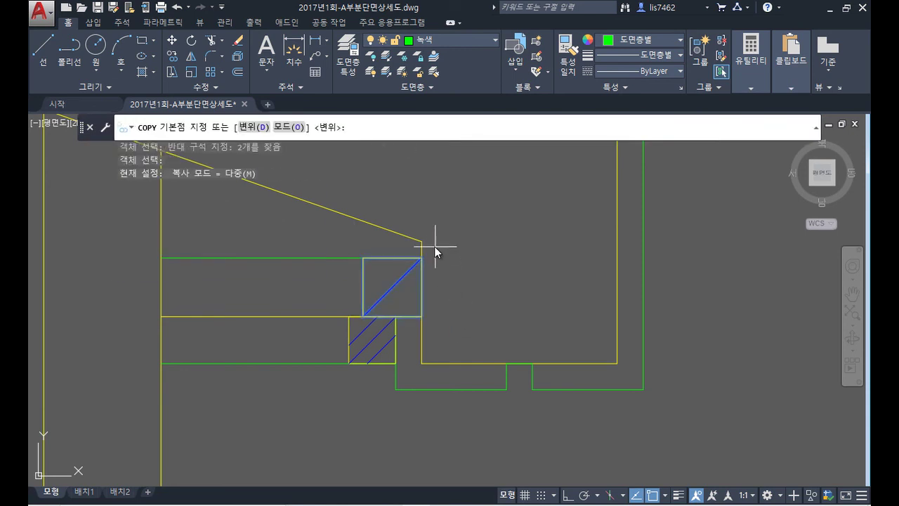
{"action": "left_click", "coordinate": [364, 259]}
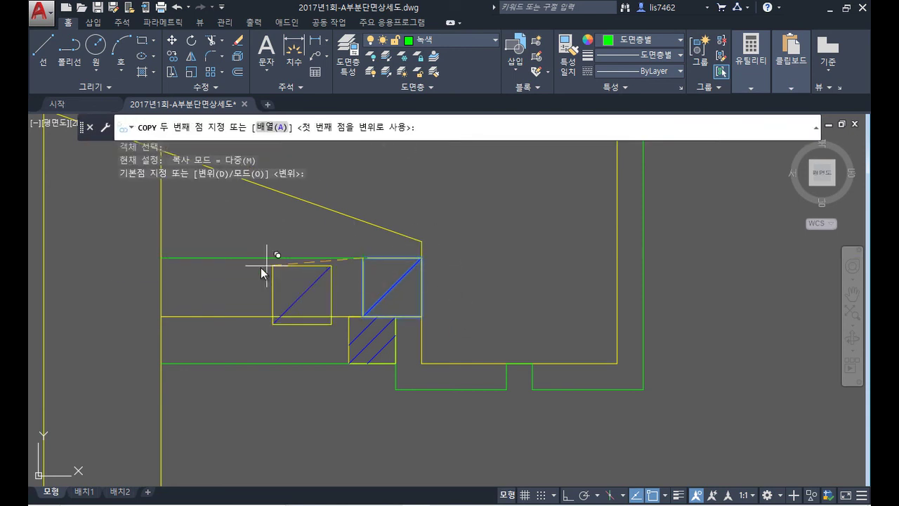
{"action": "left_click", "coordinate": [161, 258]}
{"action": "key", "text": "Return"}
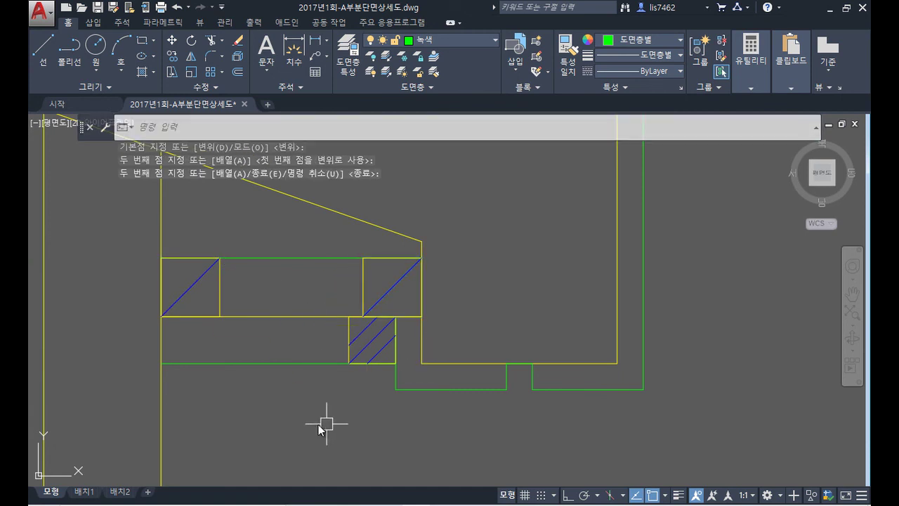
- Offset the right wall's outer face line 20 outward
{"action": "scroll", "coordinate": [212, 386], "scroll_direction": "down", "scroll_amount": 3}
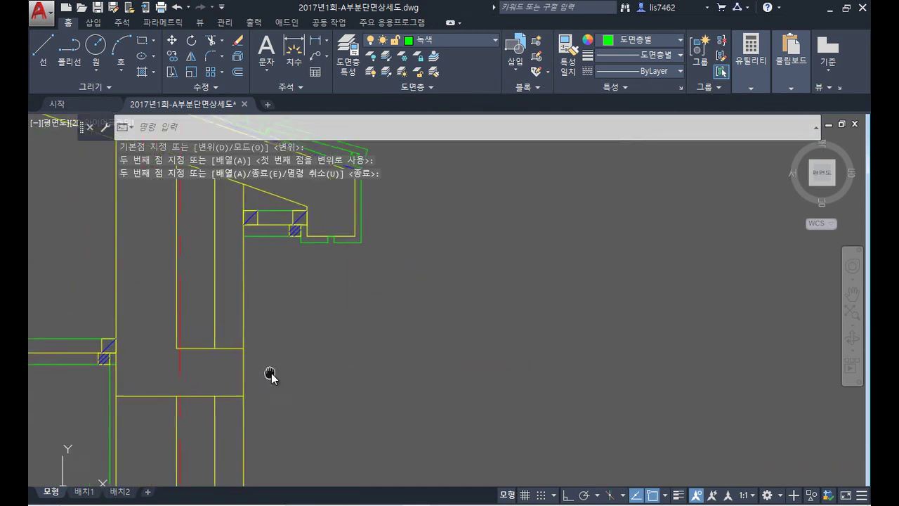
{"action": "type", "text": "o"}
{"action": "key", "text": "Return"}
{"action": "type", "text": "20"}
{"action": "key", "text": "Return"}
{"action": "left_click", "coordinate": [242, 316]}
{"action": "left_click", "coordinate": [285, 317]}
{"action": "key", "text": "Return"}
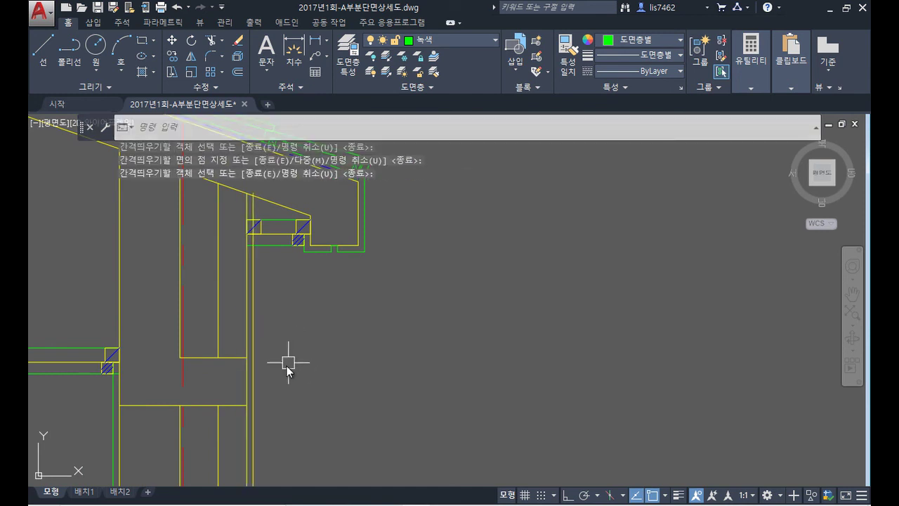
- Draw a short horizontal line outward from the wall beam's lower outer corner across the offset line
{"action": "type", "text": "l"}
{"action": "key", "text": "Return"}
{"action": "scroll", "coordinate": [262, 421], "scroll_direction": "up", "scroll_amount": 2}
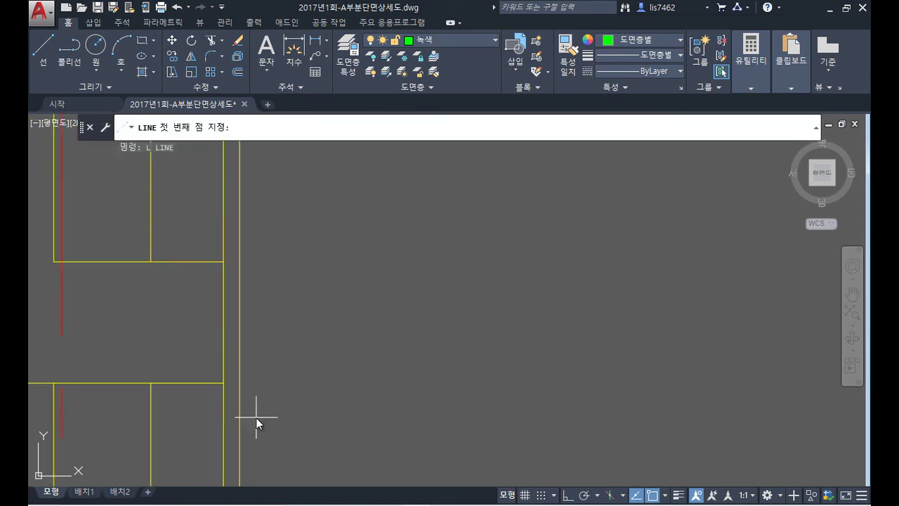
{"action": "left_click", "coordinate": [223, 382]}
{"action": "left_click", "coordinate": [253, 391]}
{"action": "key", "text": "Return"}
- Draw a short horizontal line outward from the wall's bottom outer corner at floor level to the offset line
{"action": "scroll", "coordinate": [322, 420], "scroll_direction": "down", "scroll_amount": 2}
{"action": "scroll", "coordinate": [350, 449], "scroll_direction": "down", "scroll_amount": 1}
{"action": "middle_click_drag", "start_coordinate": [350, 450], "coordinate": [312, 280]}
{"action": "scroll", "coordinate": [325, 373], "scroll_direction": "up", "scroll_amount": 5}
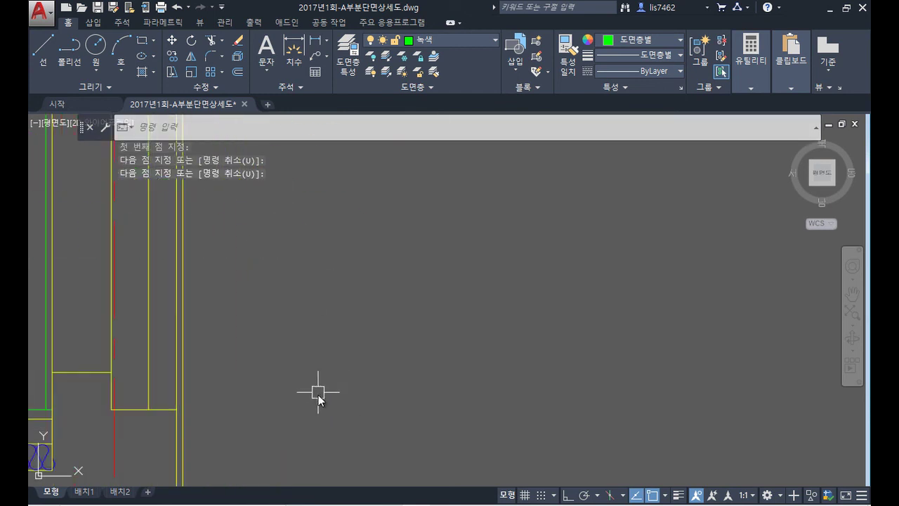
{"action": "key", "text": "Return"}
{"action": "key", "text": "Return"}
{"action": "middle_click_drag", "start_coordinate": [233, 416], "coordinate": [406, 359]}
{"action": "left_click", "coordinate": [351, 351]}
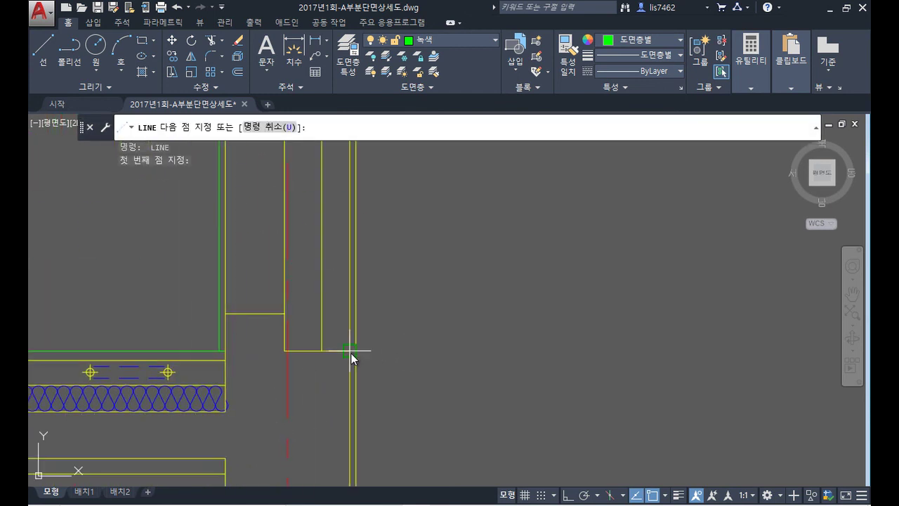
{"action": "key", "text": "Escape"}
- Trim the wall's outer finish line above the short horizontal line at floor level
{"action": "type", "text": "tr"}
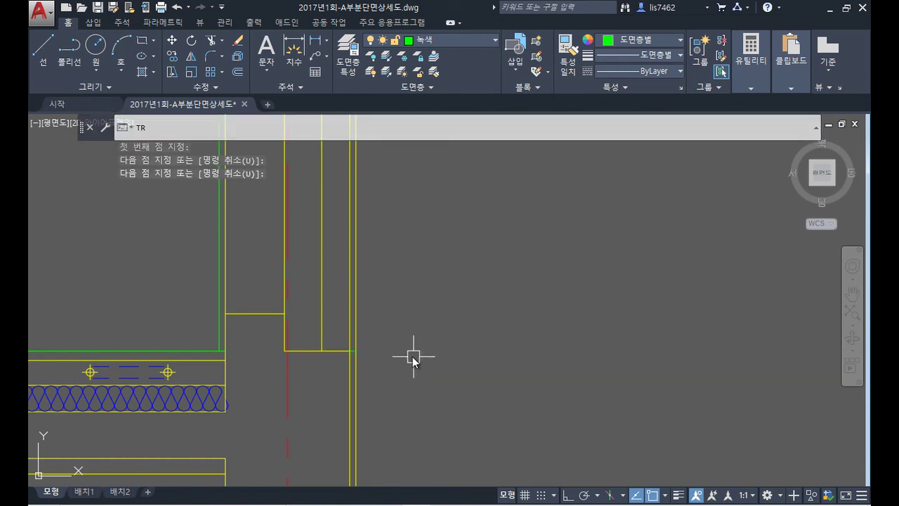
{"action": "key", "text": "Return"}
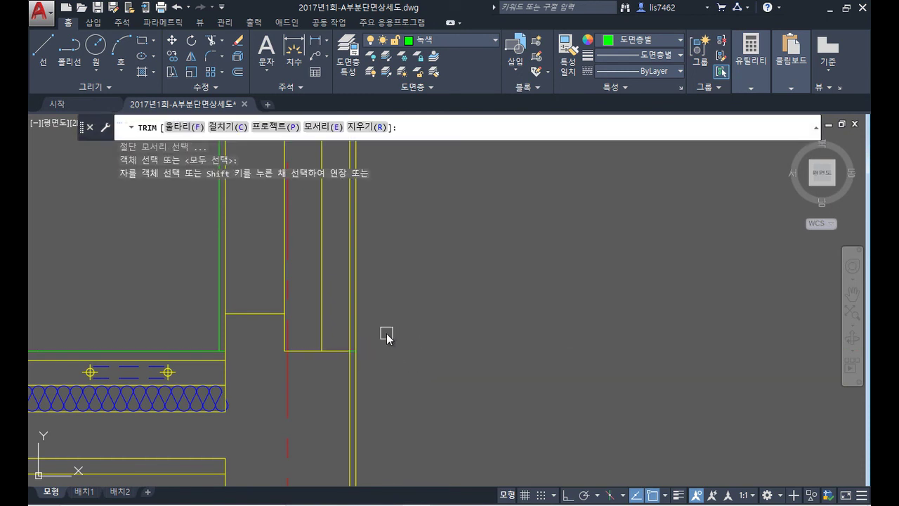
{"action": "left_click", "coordinate": [355, 259]}
{"action": "scroll", "coordinate": [449, 267], "scroll_direction": "down", "scroll_amount": 5}
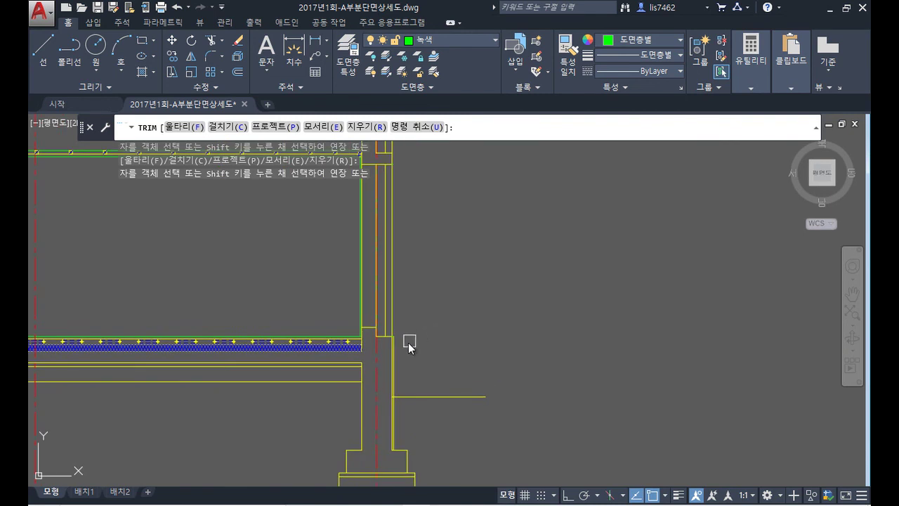
{"action": "key", "text": "Escape"}
- Match the lower wall's outer finish line to the properties of the short green line at floor level
{"action": "scroll", "coordinate": [395, 345], "scroll_direction": "up", "scroll_amount": 3}
{"action": "type", "text": "ma"}
{"action": "key", "text": "Return"}
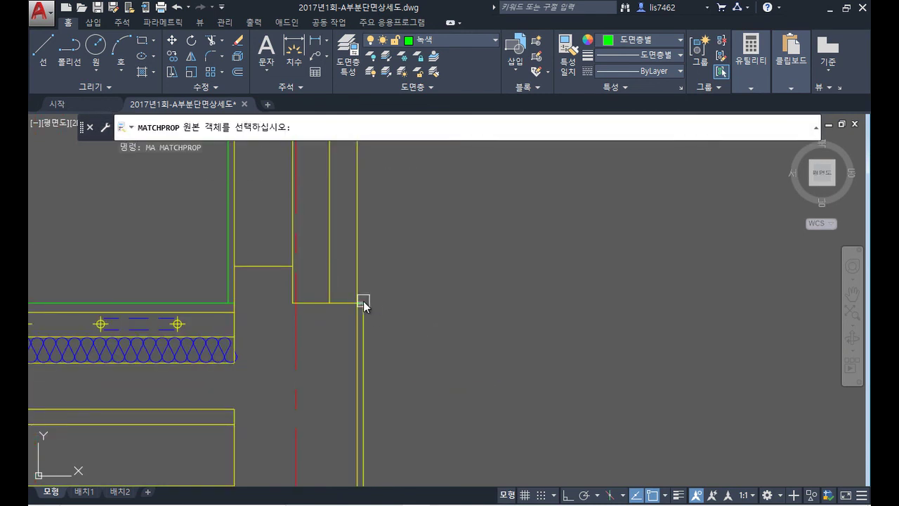
{"action": "scroll", "coordinate": [363, 300], "scroll_direction": "up", "scroll_amount": 5}
{"action": "left_click", "coordinate": [345, 311]}
{"action": "scroll", "coordinate": [496, 279], "scroll_direction": "down", "scroll_amount": 7}
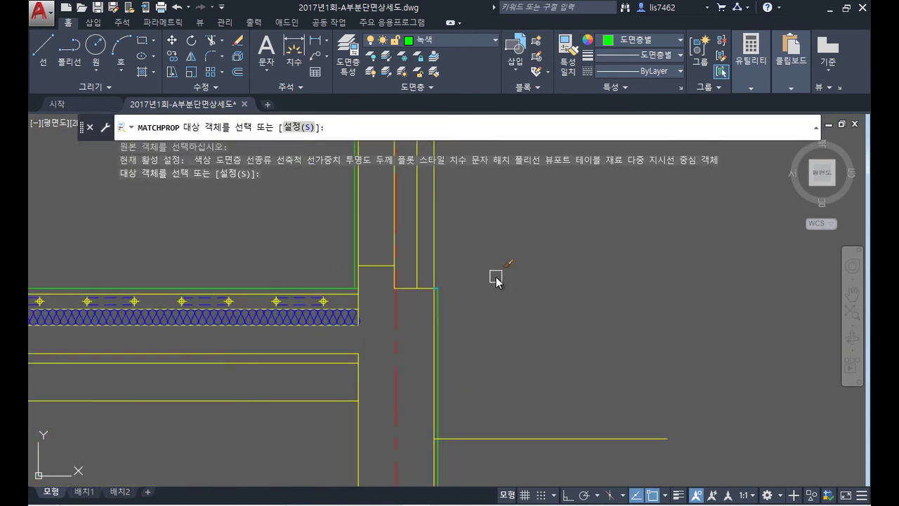
{"action": "key", "text": "Return"}
- Offset the ground line beside the foundation wall 200 downward
{"action": "mouse_move", "coordinate": [461, 431]}
{"action": "middle_mouse_down"}
{"action": "mouse_move", "coordinate": [405, 232]}
{"action": "mouse_move", "coordinate": [407, 300]}
{"action": "middle_mouse_up"}
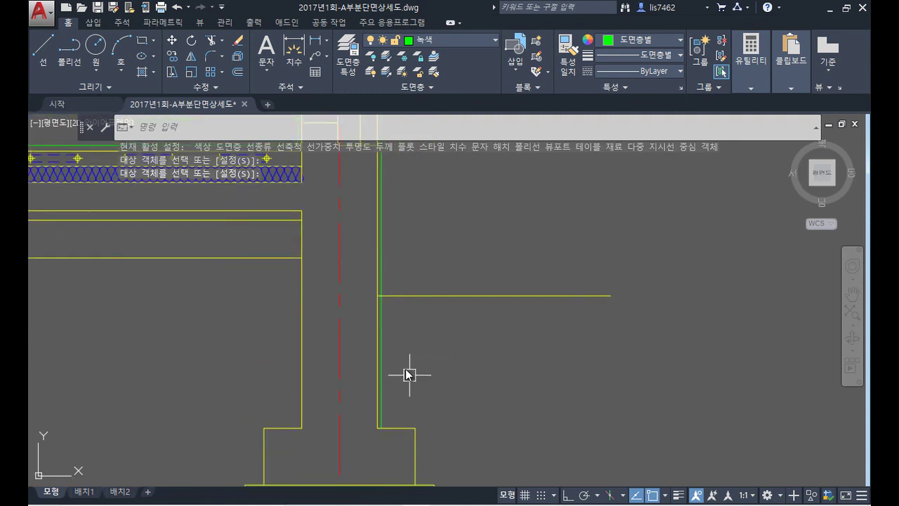
{"action": "scroll", "coordinate": [397, 291], "scroll_direction": "up", "scroll_amount": 6}
{"action": "scroll", "coordinate": [400, 389], "scroll_direction": "down", "scroll_amount": 4}
{"action": "type", "text": "o"}
{"action": "key", "text": "Return"}
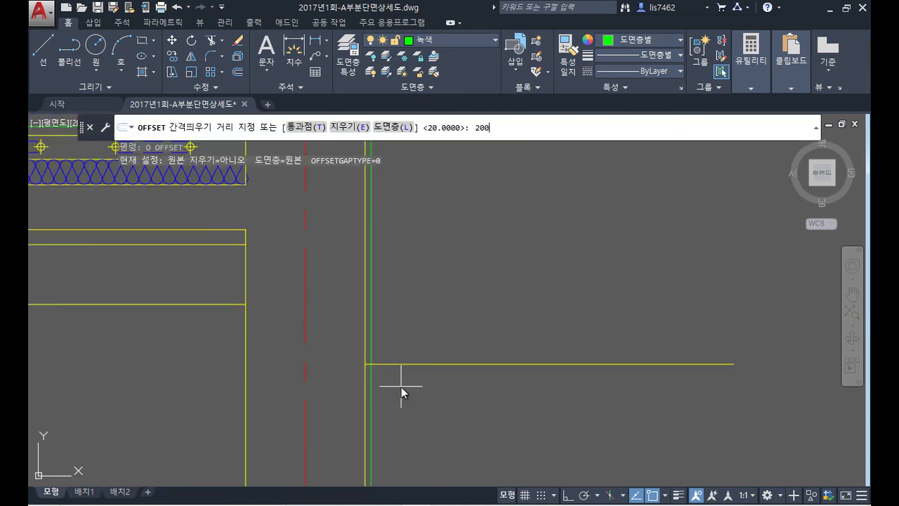
{"action": "key", "text": "Return"}
{"action": "left_click", "coordinate": [404, 364]}
{"action": "left_click", "coordinate": [425, 416]}
{"action": "key", "text": "Return"}
- Fillet the offset ground line with the wall's outer finish line at radius 0 to close the finish's lower end
{"action": "scroll", "coordinate": [394, 394], "scroll_direction": "up", "scroll_amount": 3}
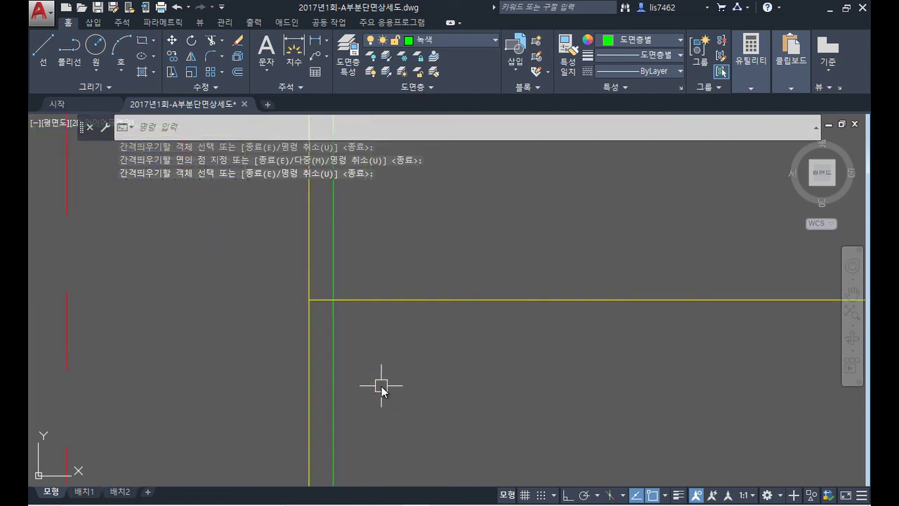
{"action": "middle_click_drag", "start_coordinate": [399, 403], "coordinate": [391, 287]}
{"action": "scroll", "coordinate": [394, 303], "scroll_direction": "down", "scroll_amount": 2}
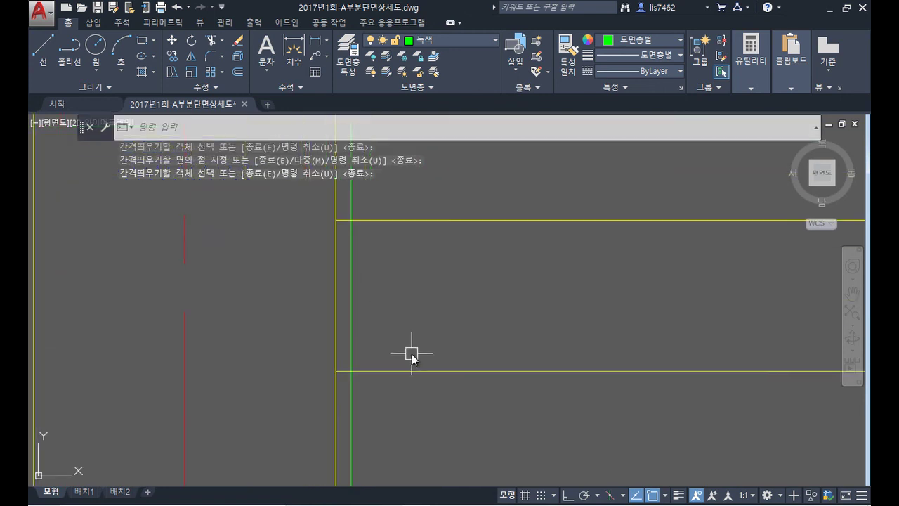
{"action": "type", "text": "f"}
{"action": "key", "text": "Return"}
{"action": "scroll", "coordinate": [353, 377], "scroll_direction": "up", "scroll_amount": 4}
{"action": "left_click", "coordinate": [317, 364]}
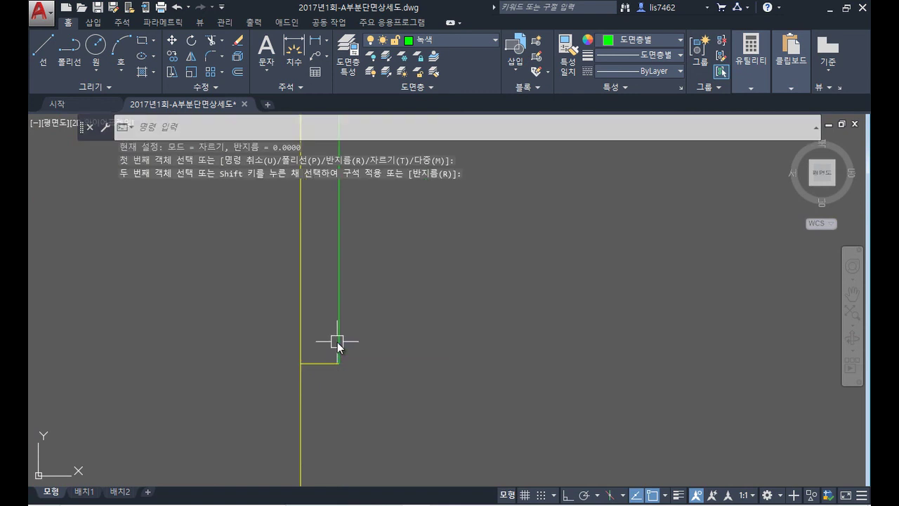
- Match the short line closing the finish's lower end to the green finish line's properties
{"action": "type", "text": "ma"}
{"action": "key", "text": "Return"}
{"action": "left_click", "coordinate": [338, 337]}
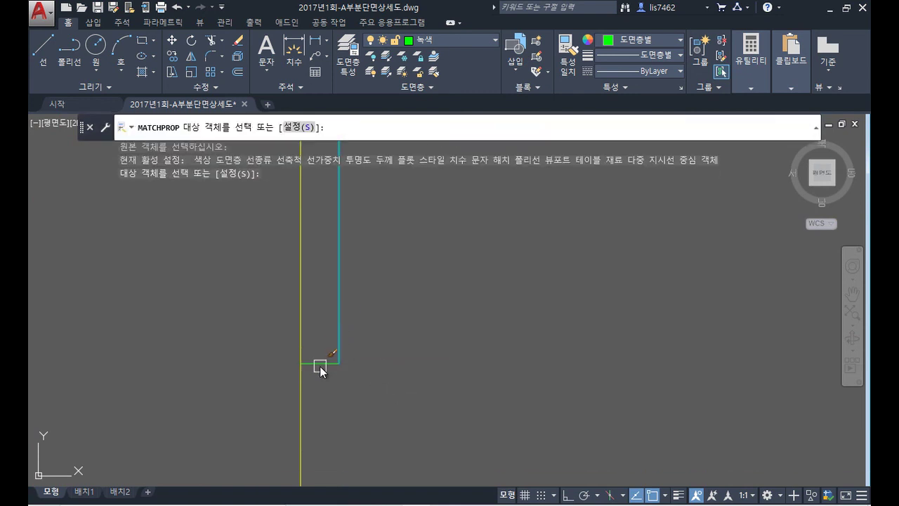
{"action": "left_click", "coordinate": [320, 364]}
{"action": "key", "text": "Return"}
- Trim the ground line's segment between the foundation wall face and the green finish line
{"action": "scroll", "coordinate": [415, 391], "scroll_direction": "down", "scroll_amount": 2}
{"action": "scroll", "coordinate": [388, 360], "scroll_direction": "up", "scroll_amount": 2}
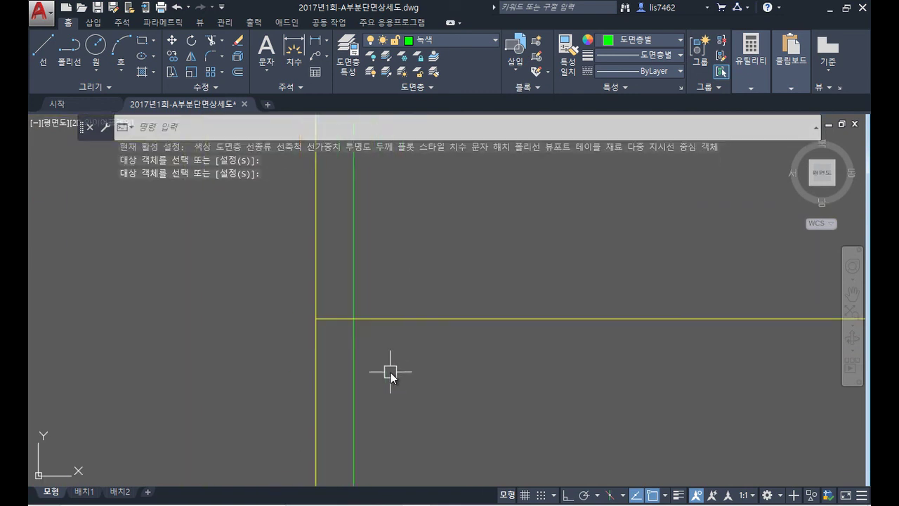
{"action": "type", "text": "tr"}
{"action": "key", "text": "Return"}
{"action": "key", "text": "Return"}
{"action": "left_click", "coordinate": [335, 319]}
- Offset the wall's outer face line under the right eave 20 outward
{"action": "scroll", "coordinate": [503, 274], "scroll_direction": "down", "scroll_amount": 3}
{"action": "middle_click_drag", "start_coordinate": [504, 275], "coordinate": [473, 331]}
{"action": "scroll", "coordinate": [466, 361], "scroll_direction": "down", "scroll_amount": 4}
{"action": "scroll", "coordinate": [430, 336], "scroll_direction": "up", "scroll_amount": 5}
{"action": "scroll", "coordinate": [384, 295], "scroll_direction": "up", "scroll_amount": 4}
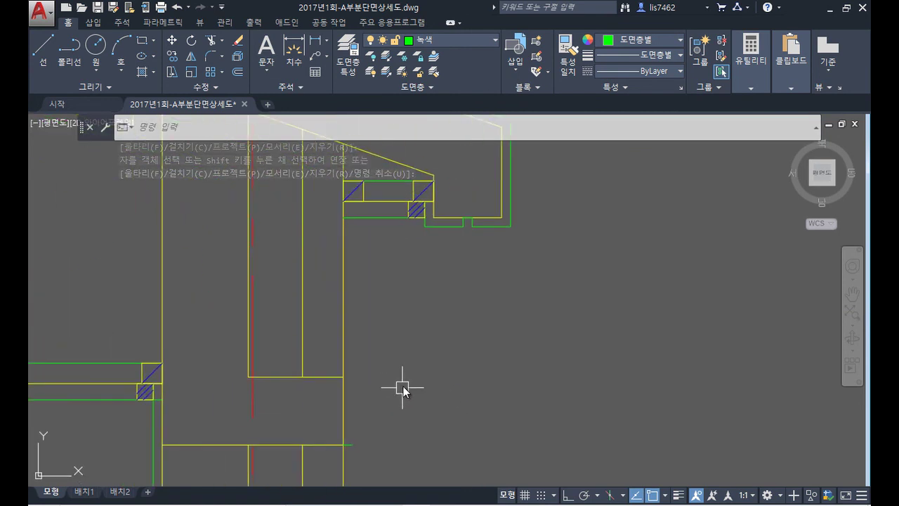
{"action": "type", "text": "o"}
{"action": "key", "text": "Return"}
{"action": "type", "text": "20"}
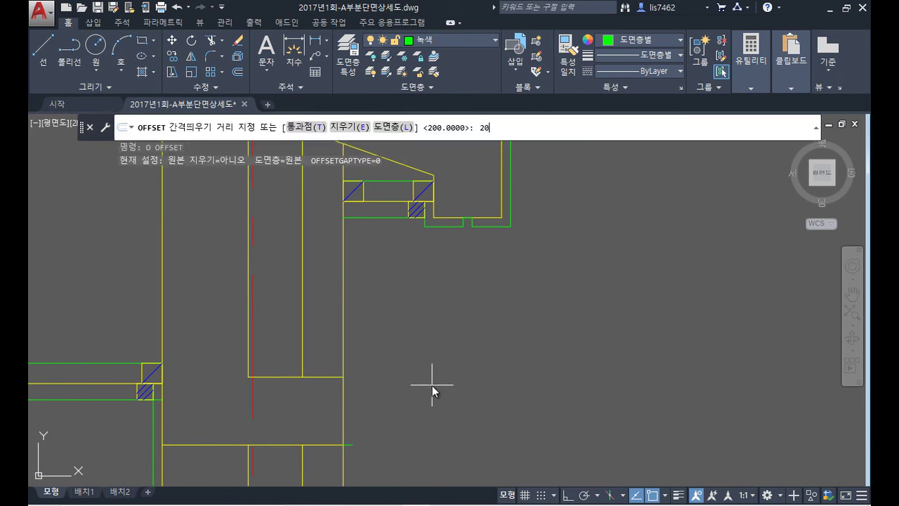
{"action": "key", "text": "Return"}
{"action": "left_click", "coordinate": [340, 324]}
{"action": "left_click", "coordinate": [360, 372]}
{"action": "key", "text": "Return"}
- Fillet the new offset line with the short green line at the beam's lower outer corner at radius 0
{"action": "scroll", "coordinate": [358, 433], "scroll_direction": "up", "scroll_amount": 4}
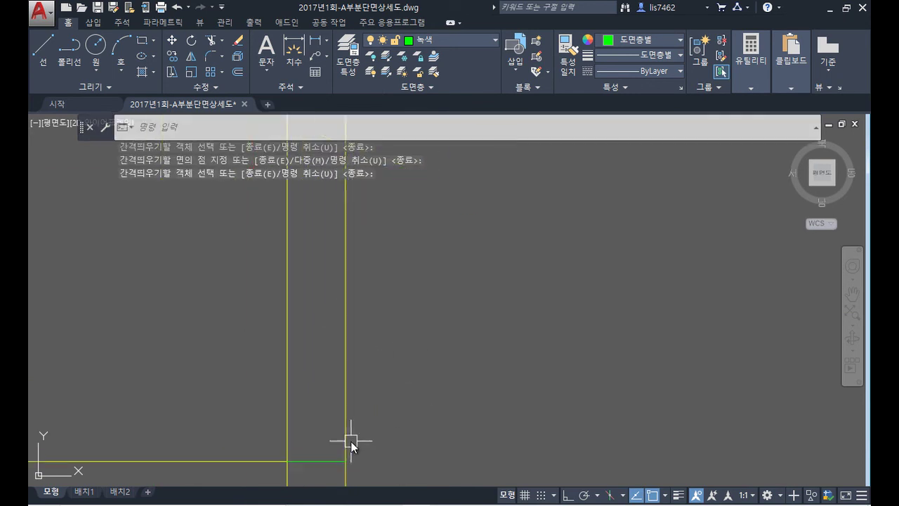
{"action": "type", "text": "f"}
{"action": "key", "text": "Return"}
{"action": "left_click", "coordinate": [326, 461]}
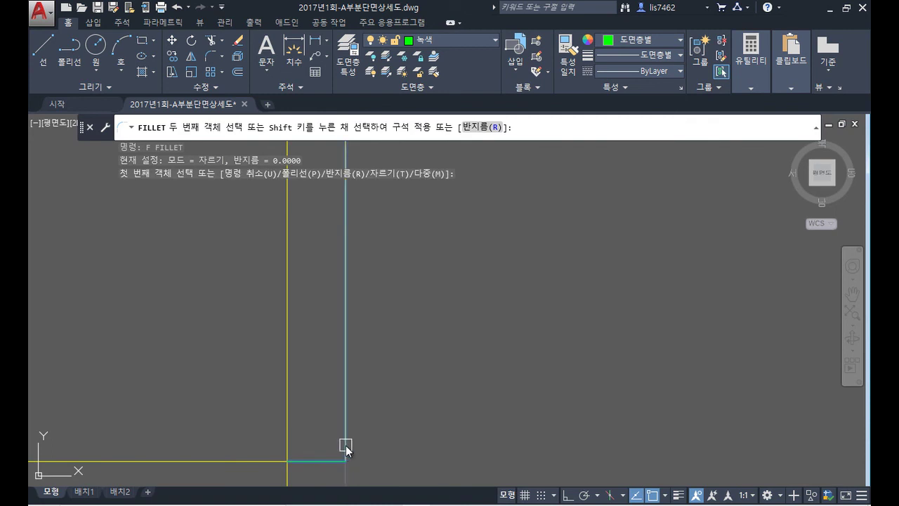
{"action": "left_click", "coordinate": [345, 445]}
- Match the upper wall's offset finish line to the short green line's properties
{"action": "type", "text": "ma"}
{"action": "key", "text": "Return"}
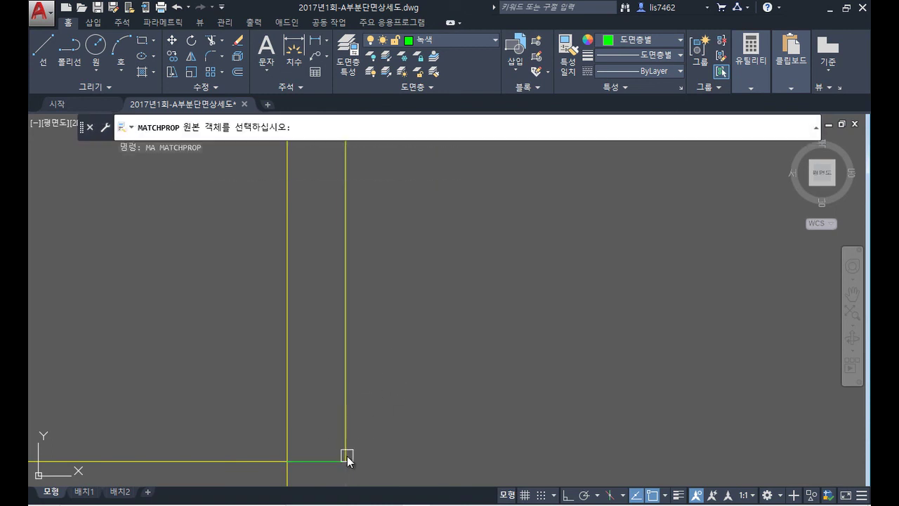
{"action": "left_click", "coordinate": [330, 461]}
{"action": "left_click", "coordinate": [343, 435]}
{"action": "scroll", "coordinate": [428, 358], "scroll_direction": "down", "scroll_amount": 3}
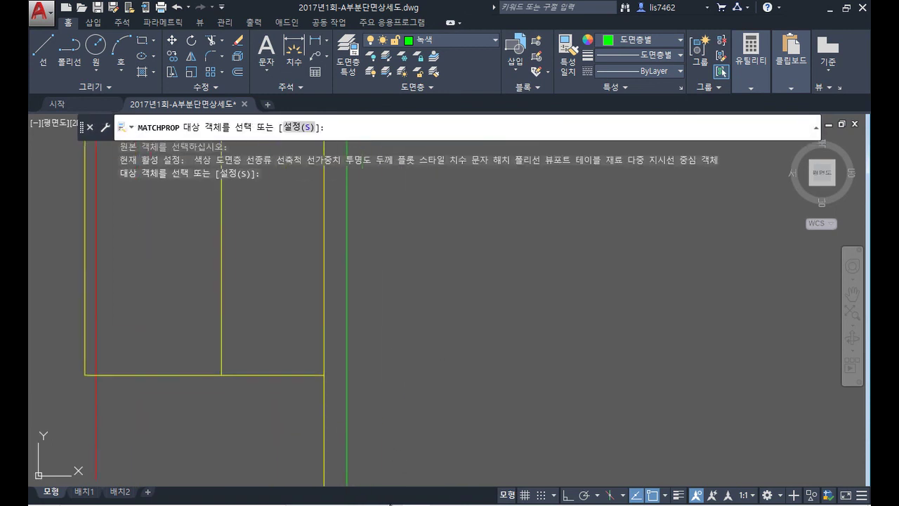
{"action": "key", "text": "Return"}
- Trim the upper wall's green finish line above the lower edge of the large soffit timbers
{"action": "scroll", "coordinate": [442, 317], "scroll_direction": "up", "scroll_amount": 4}
{"action": "scroll", "coordinate": [368, 307], "scroll_direction": "up", "scroll_amount": 5}
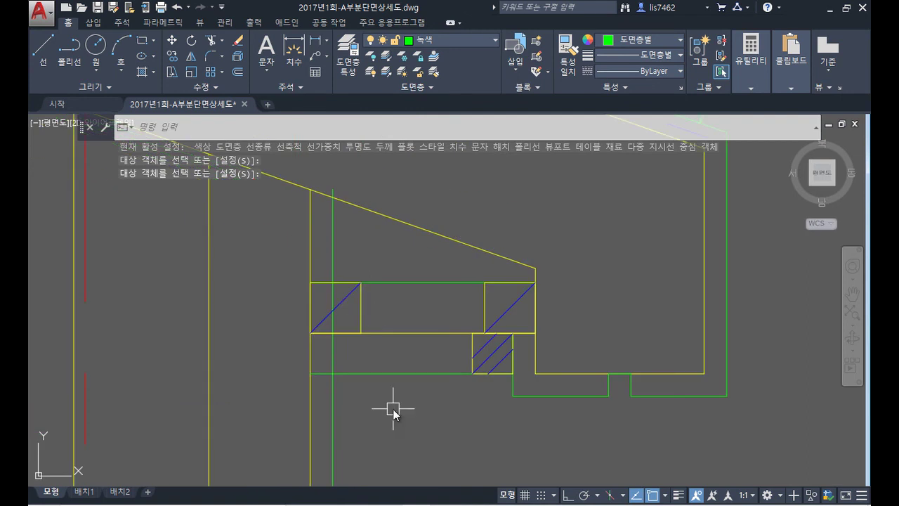
{"action": "type", "text": "tr"}
{"action": "key", "text": "Return"}
{"action": "left_click", "coordinate": [391, 334]}
{"action": "key", "text": "Return"}
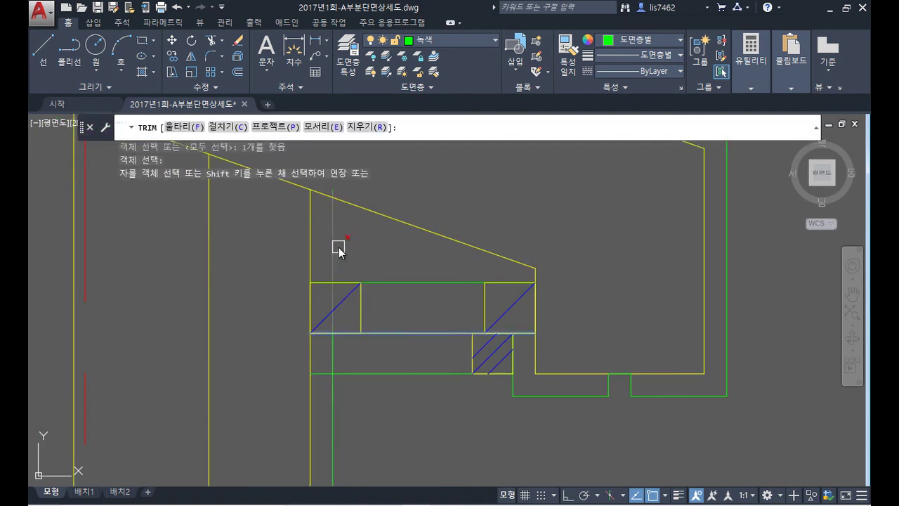
{"action": "left_click", "coordinate": [333, 247]}
{"action": "key", "text": "Return"}
- Trim the soffit's bottom green line between the wall face and the outer finish line
{"action": "key", "text": "Return"}
{"action": "key", "text": "Return"}
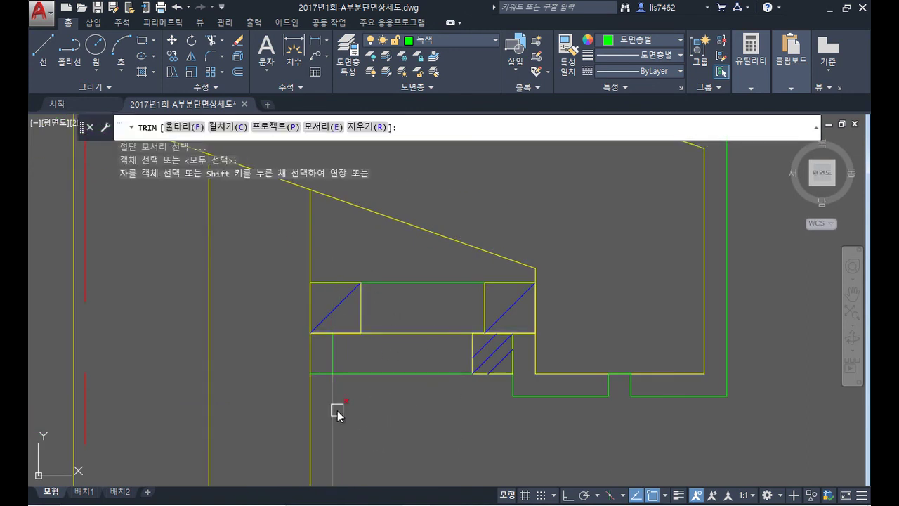
{"action": "left_click", "coordinate": [320, 373]}
{"action": "key", "text": "Return"}
- Copy the small hatched soffit timber to the wall side, placing its upper corner at the top end of the green finish line
{"action": "type", "text": "CO"}
{"action": "key", "text": "Return"}
{"action": "left_click", "coordinate": [457, 313]}
{"action": "left_click", "coordinate": [522, 391]}
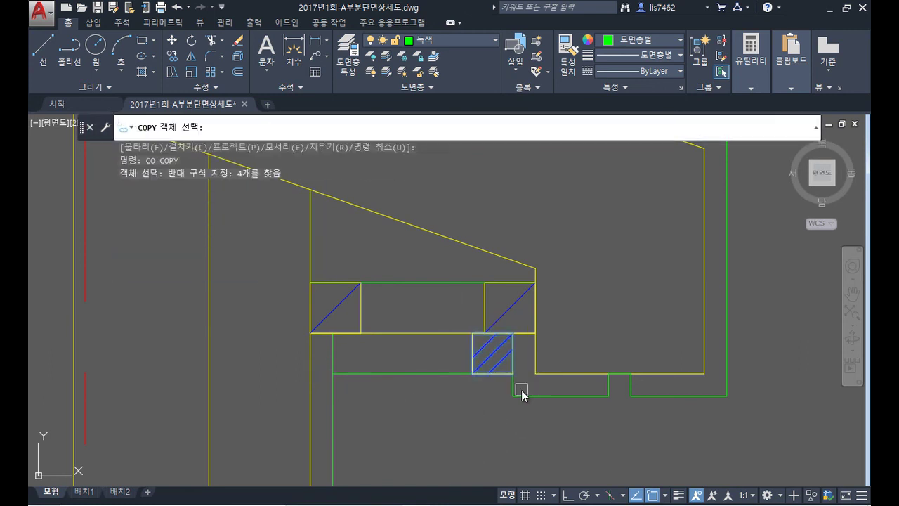
{"action": "key", "text": "Return"}
{"action": "left_click", "coordinate": [473, 334]}
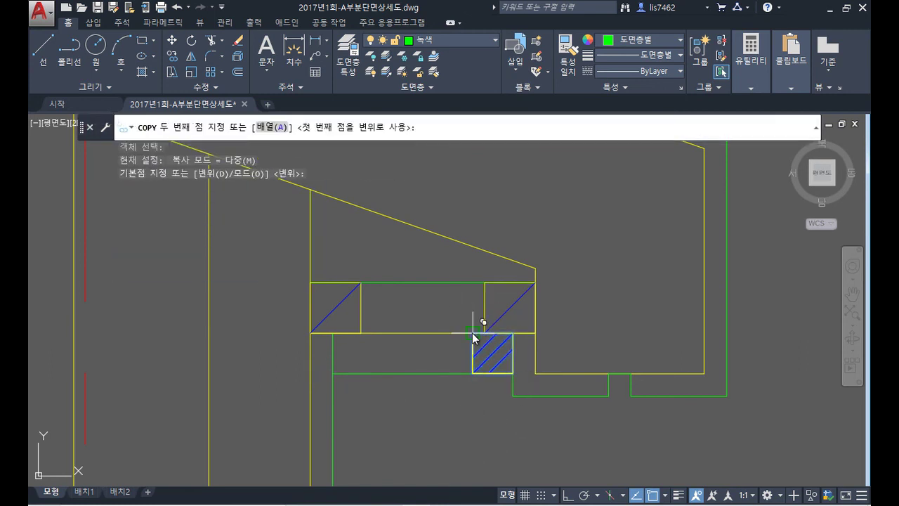
{"action": "left_click", "coordinate": [332, 334]}
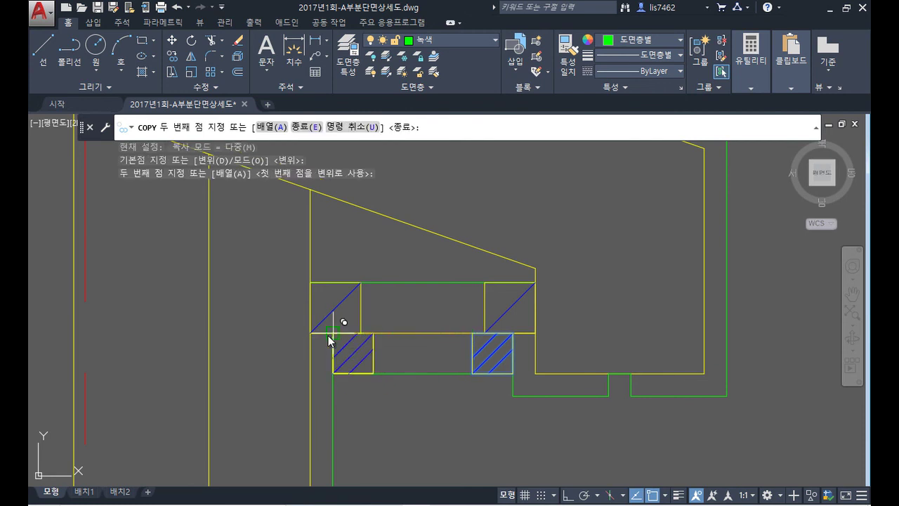
{"action": "key", "text": "Return"}
- Copy the right eave's soffit timbers and their horizontal lines to the left eave, against the outer wall finish line
{"action": "scroll", "coordinate": [451, 388], "scroll_direction": "down", "scroll_amount": 4}
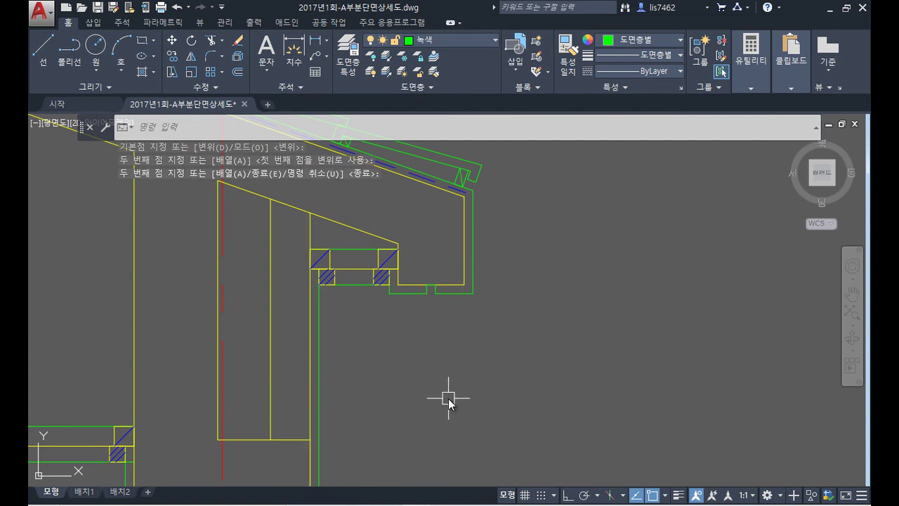
{"action": "scroll", "coordinate": [408, 418], "scroll_direction": "down", "scroll_amount": 3}
{"action": "middle_click_drag", "start_coordinate": [408, 418], "coordinate": [404, 282]}
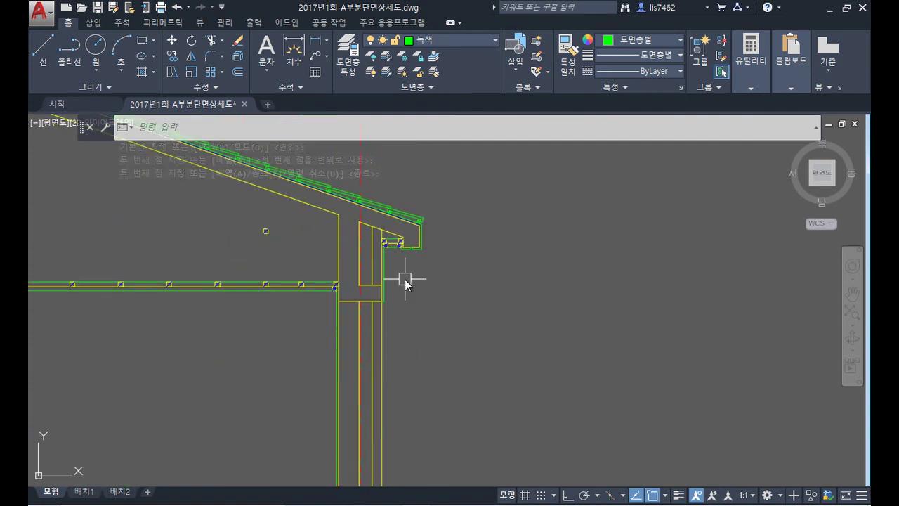
{"action": "scroll", "coordinate": [381, 323], "scroll_direction": "up", "scroll_amount": 4}
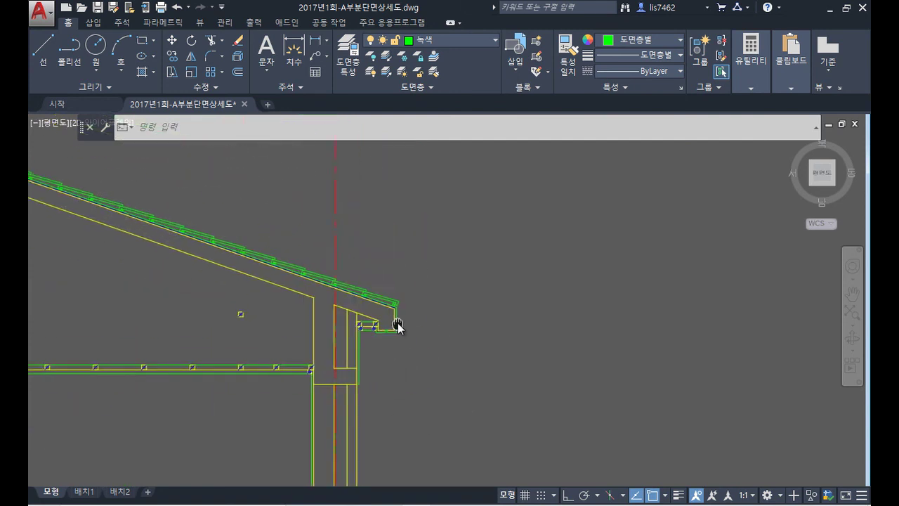
{"action": "type", "text": "co"}
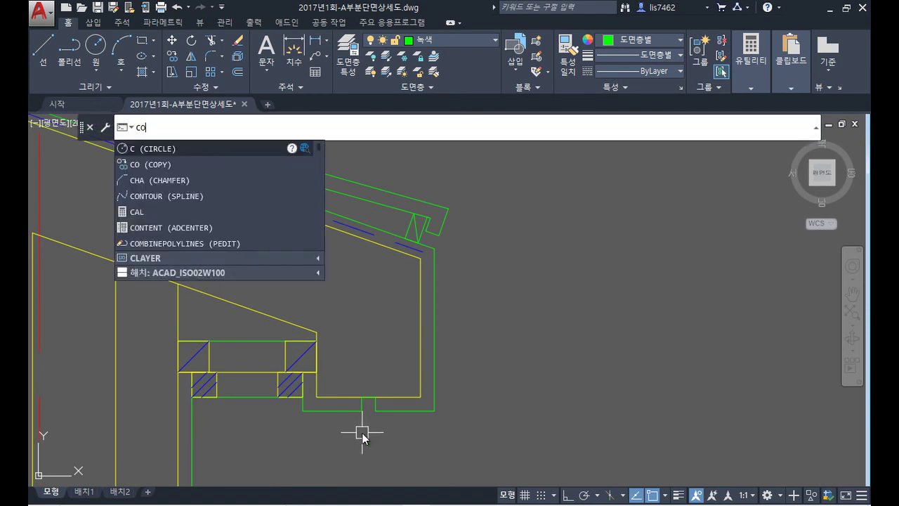
{"action": "key", "text": "Return"}
{"action": "left_click", "coordinate": [165, 340]}
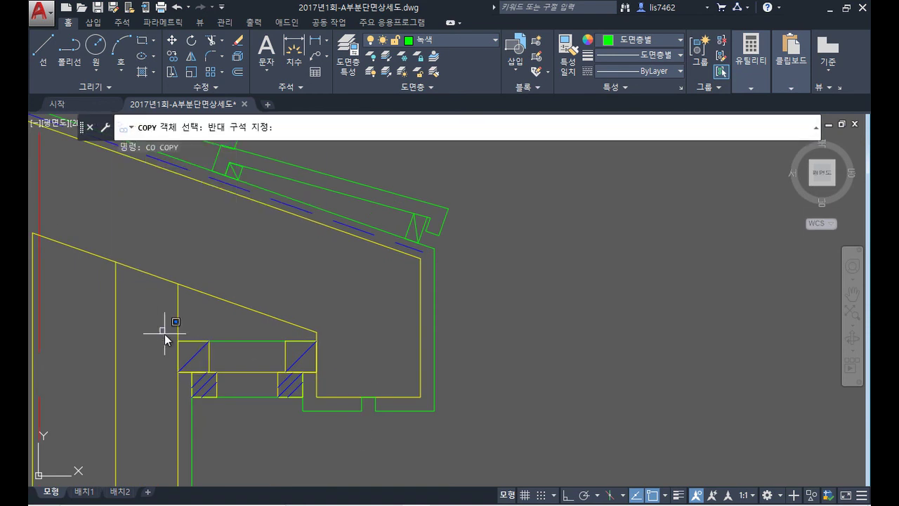
{"action": "left_click", "coordinate": [314, 406]}
{"action": "left_click", "coordinate": [265, 299]}
{"action": "left_click", "coordinate": [351, 385]}
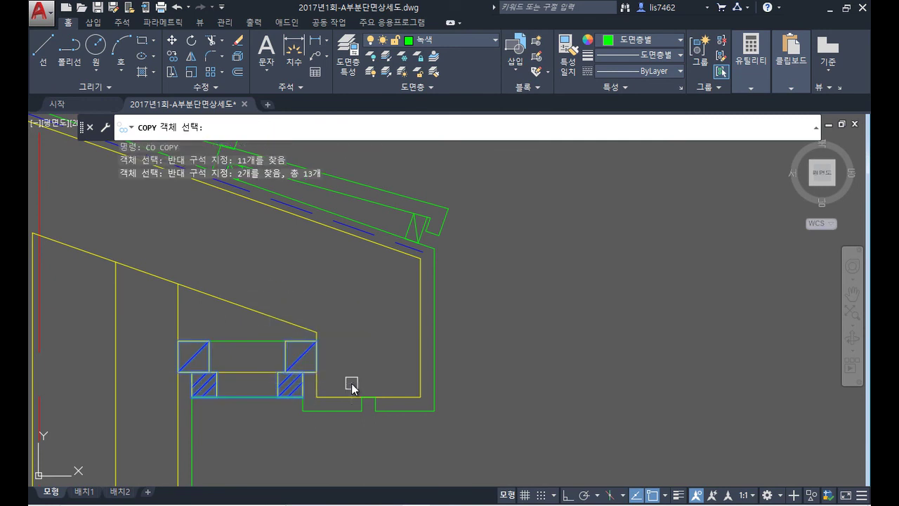
{"action": "left_click", "coordinate": [265, 430]}
{"action": "left_click", "coordinate": [246, 314]}
{"action": "key", "text": "Return"}
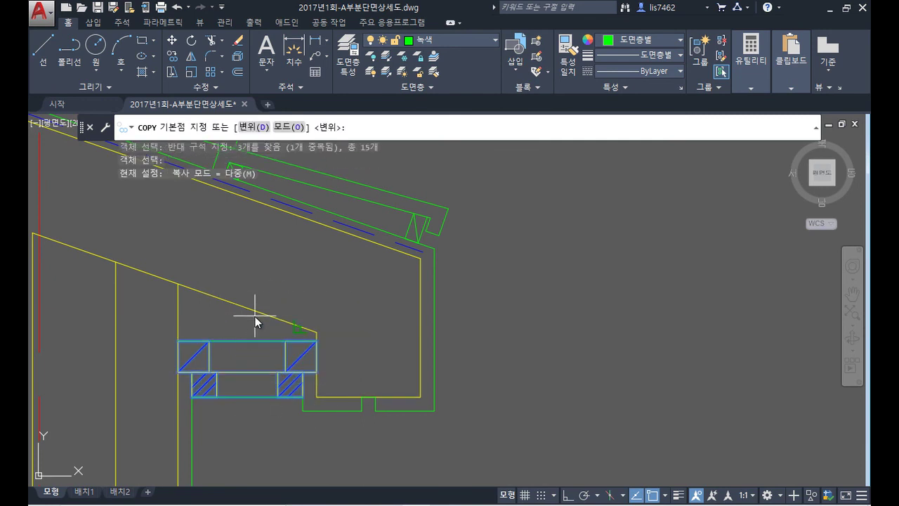
{"action": "scroll", "coordinate": [274, 318], "scroll_direction": "down", "scroll_amount": 4}
{"action": "middle_click_drag", "start_coordinate": [251, 322], "coordinate": [446, 316]}
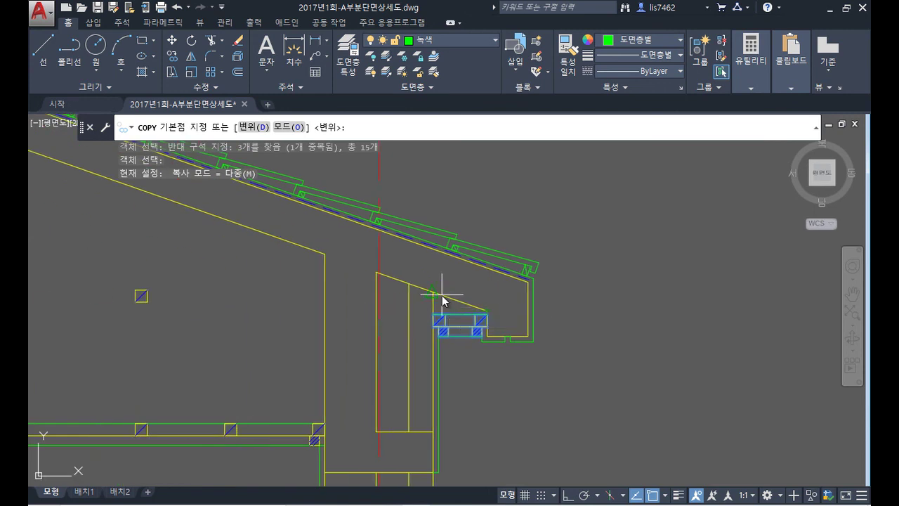
{"action": "scroll", "coordinate": [439, 303], "scroll_direction": "up", "scroll_amount": 2}
{"action": "left_click", "coordinate": [435, 307]}
{"action": "scroll", "coordinate": [169, 301], "scroll_direction": "up", "scroll_amount": 4}
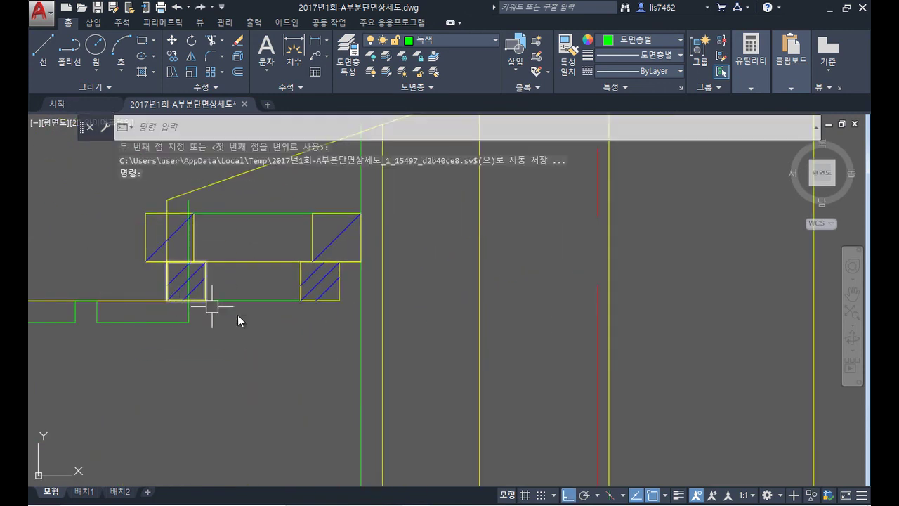
- Move the left eave's soffit timbers and lines so their upper outer corner lies on the eave's vertical yellow edge
{"action": "middle_click_drag", "start_coordinate": [311, 331], "coordinate": [335, 378]}
{"action": "type", "text": "m"}
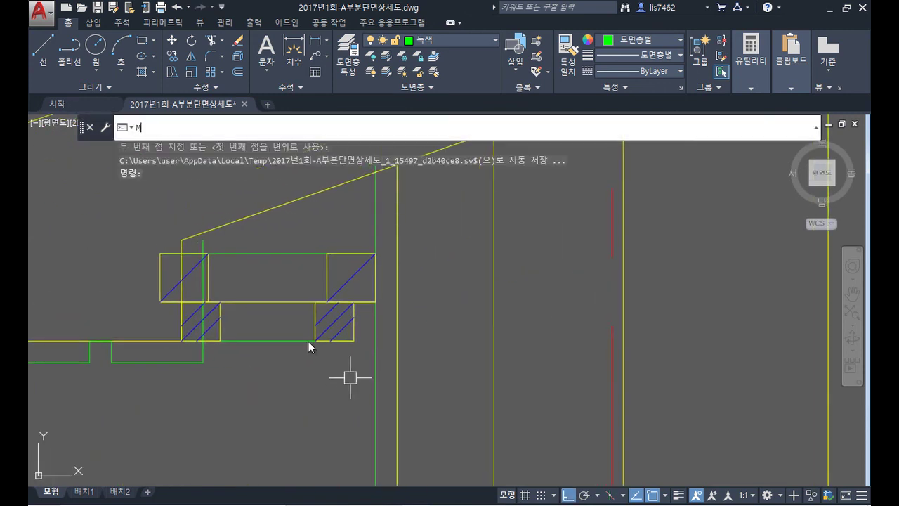
{"action": "key", "text": "Return"}
{"action": "left_click", "coordinate": [138, 245]}
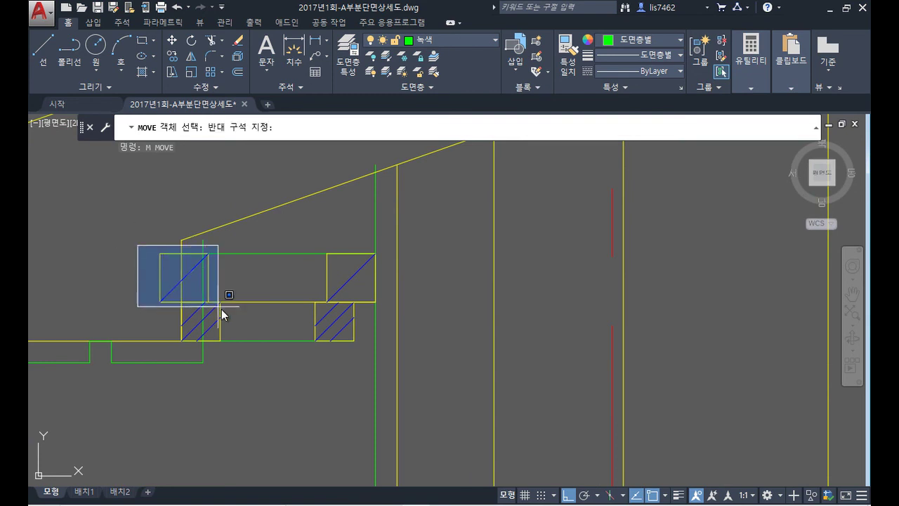
{"action": "left_click", "coordinate": [386, 347]}
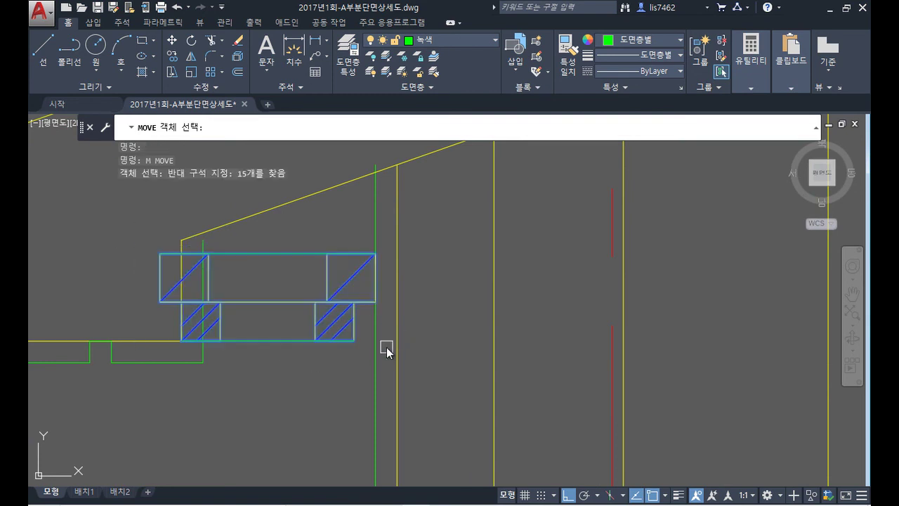
{"action": "key", "text": "Return"}
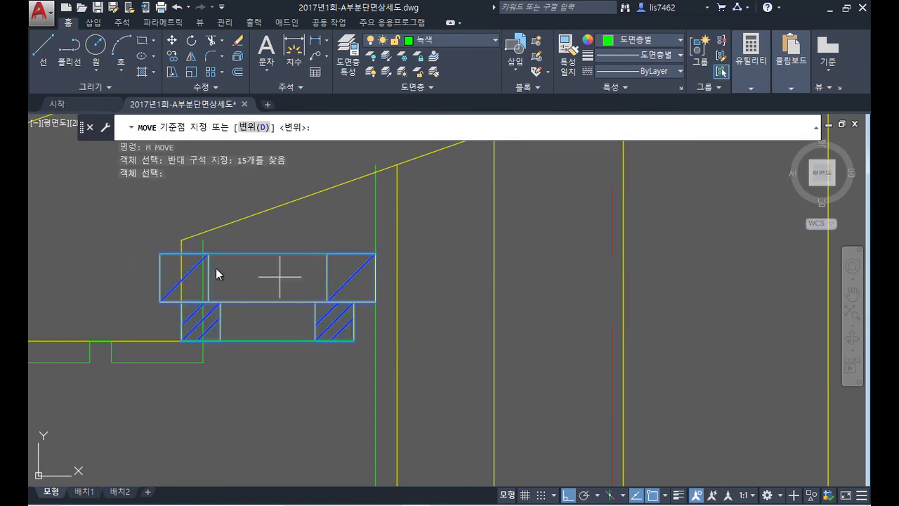
{"action": "left_click", "coordinate": [160, 254]}
{"action": "left_click", "coordinate": [182, 253]}
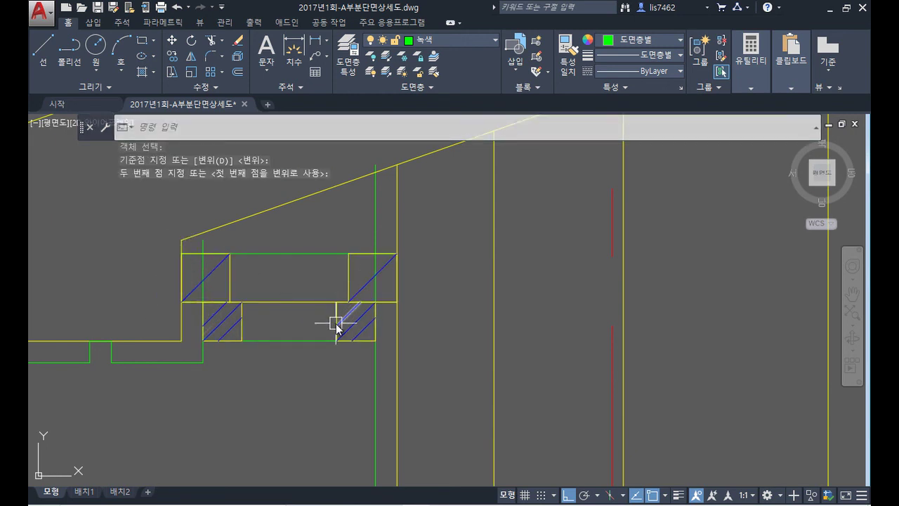
- Trim the left eave's vertical green finish line above the line between the large and small soffit timbers
{"action": "type", "text": "TYR"}
{"action": "key", "text": "Return"}
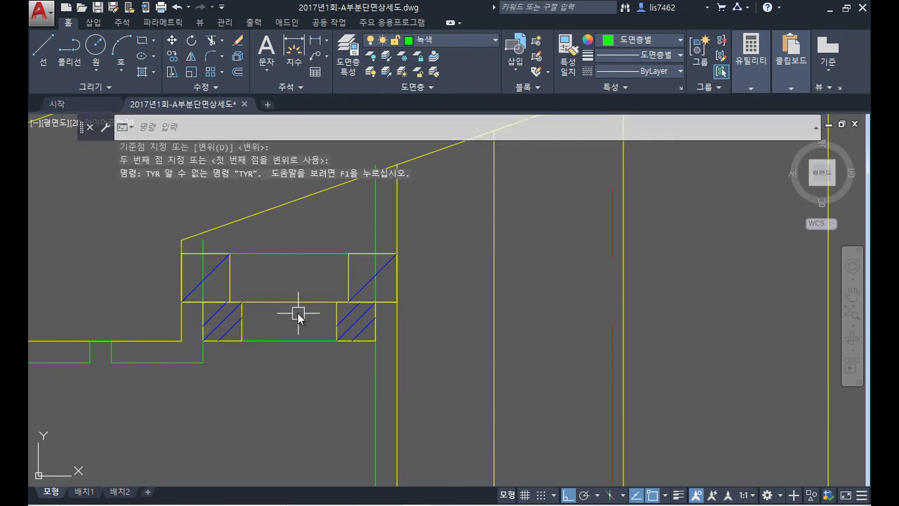
{"action": "type", "text": "TR"}
{"action": "key", "text": "Return"}
{"action": "left_click", "coordinate": [288, 302]}
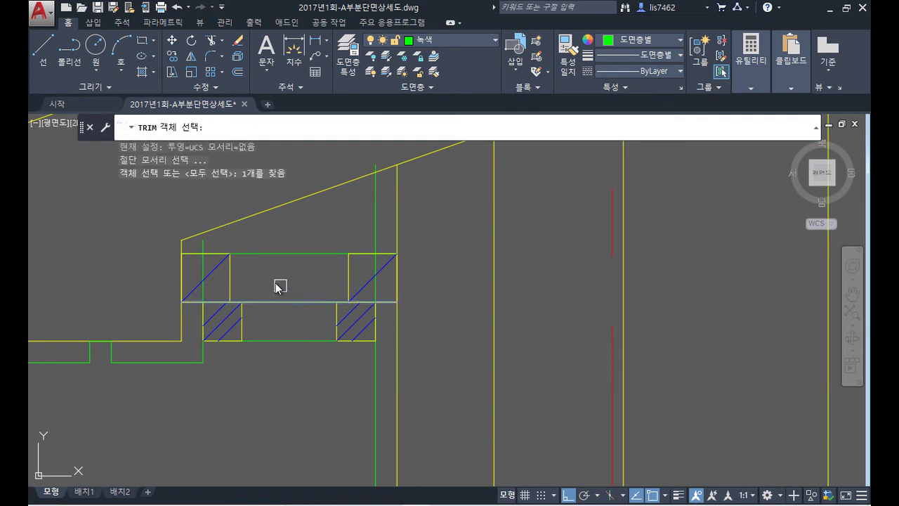
{"action": "key", "text": "Return"}
{"action": "left_click", "coordinate": [203, 243]}
{"action": "key", "text": "Return"}
- Draw a horizontal line from the cavity wall's bottom outer corner below the window to the outermost cyan porch line
{"action": "scroll", "coordinate": [434, 337], "scroll_direction": "down", "scroll_amount": 8}
{"action": "scroll", "coordinate": [483, 322], "scroll_direction": "down", "scroll_amount": 4}
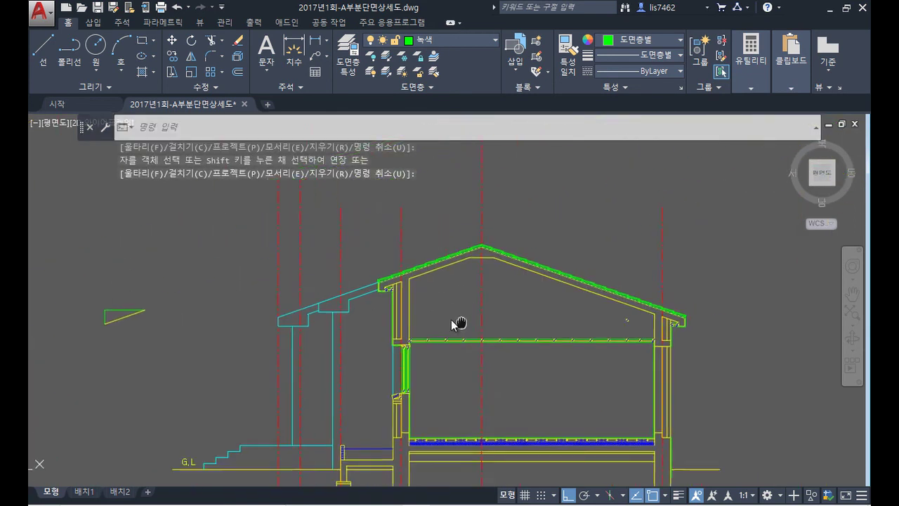
{"action": "middle_click_drag", "start_coordinate": [457, 321], "coordinate": [364, 294]}
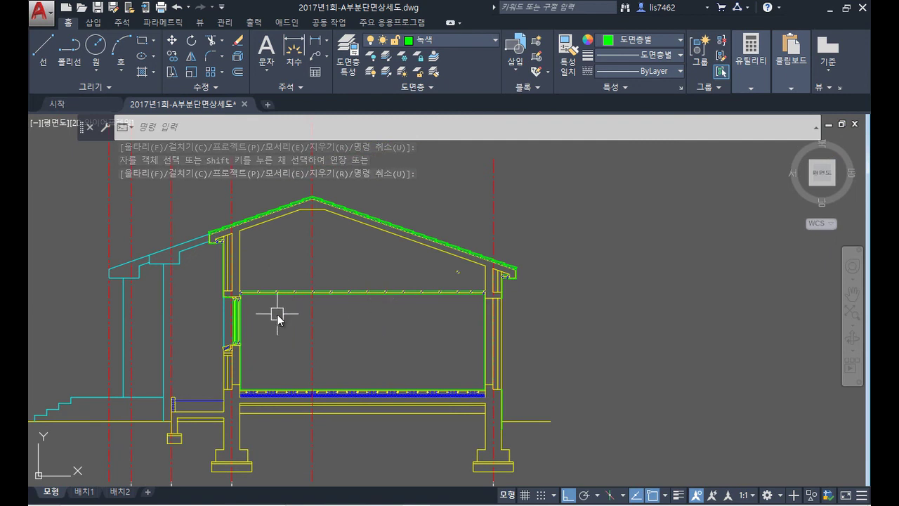
{"action": "middle_click_drag", "start_coordinate": [267, 312], "coordinate": [322, 313]}
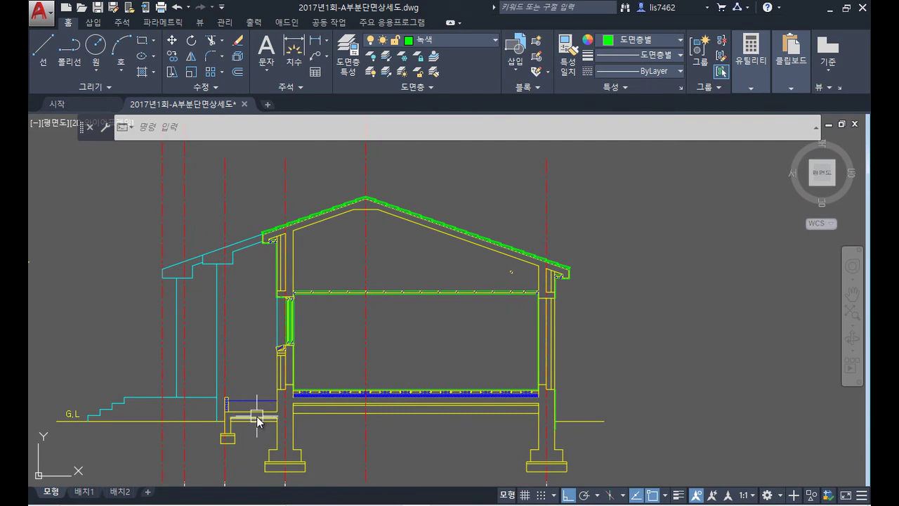
{"action": "scroll", "coordinate": [257, 391], "scroll_direction": "up", "scroll_amount": 5}
{"action": "mouse_move", "coordinate": [257, 387]}
{"action": "middle_mouse_down"}
{"action": "mouse_move", "coordinate": [383, 456]}
{"action": "mouse_move", "coordinate": [381, 399]}
{"action": "middle_mouse_up"}
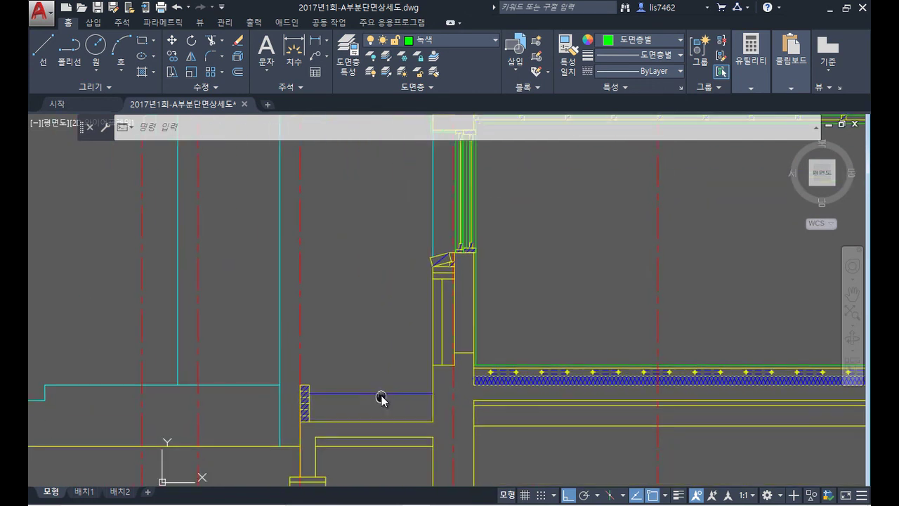
{"action": "middle_click_drag", "start_coordinate": [430, 333], "coordinate": [365, 307]}
{"action": "type", "text": "l"}
{"action": "key", "text": "Return"}
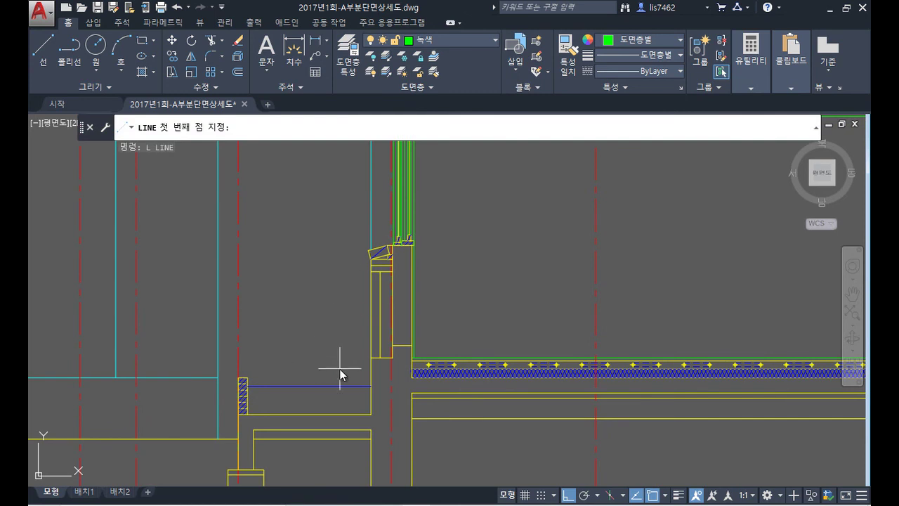
{"action": "left_click", "coordinate": [366, 359]}
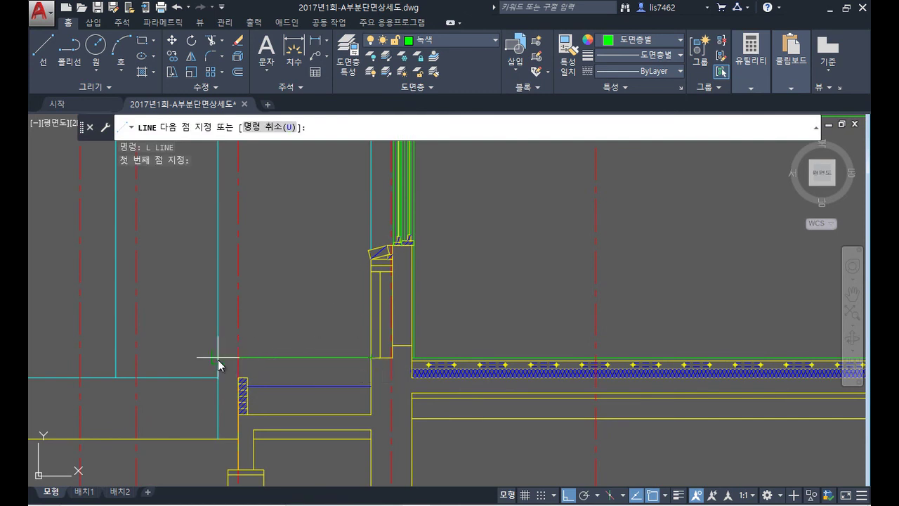
{"action": "left_click", "coordinate": [120, 357]}
{"action": "key", "text": "Return"}
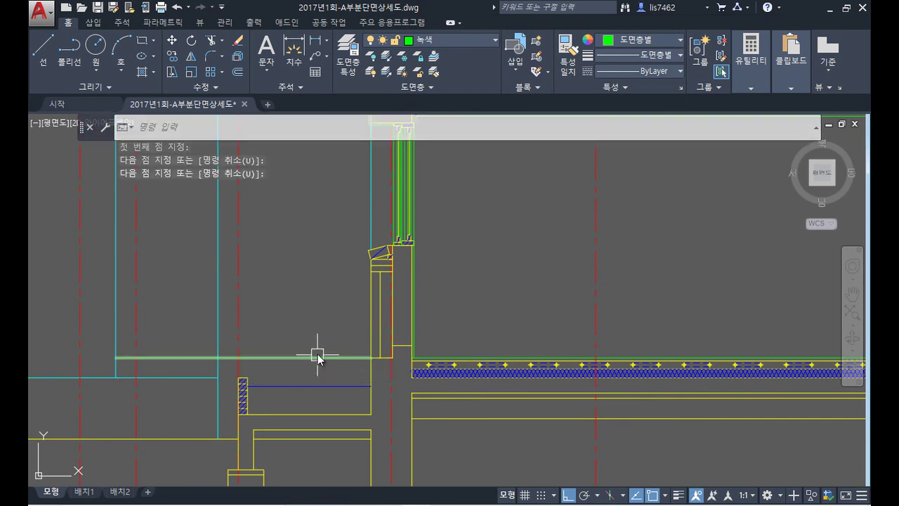
- Match the new floor-level horizontal line's properties to the cyan vertical porch line
{"action": "type", "text": "ma"}
{"action": "key", "text": "Return"}
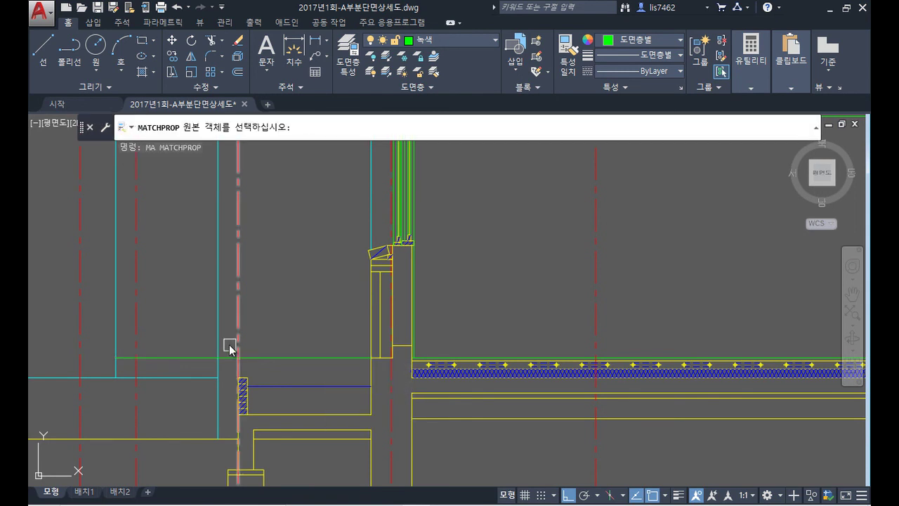
{"action": "left_click", "coordinate": [218, 344]}
{"action": "left_click", "coordinate": [274, 359]}
{"action": "key", "text": "Return"}
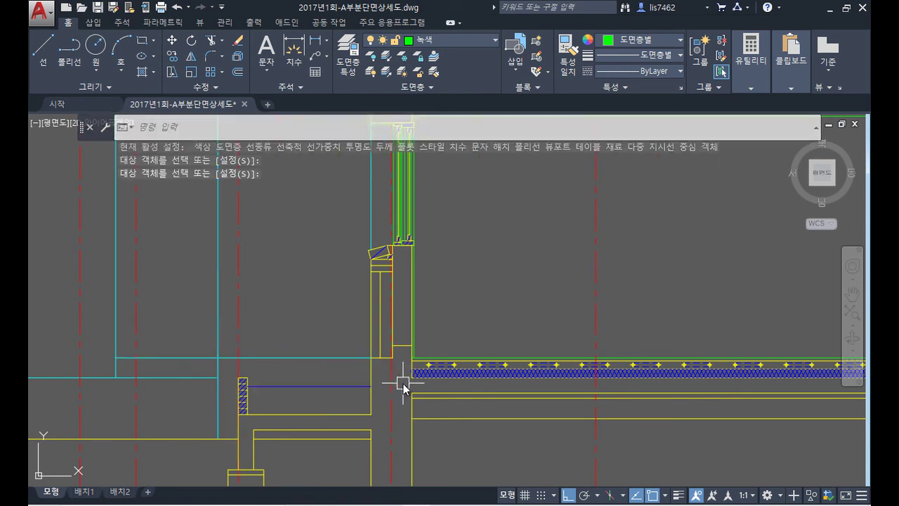
- Draw a horizontal line from the upper wall's bottom outer corner above the window to the outermost cyan porch line
{"action": "scroll", "coordinate": [404, 384], "scroll_direction": "down", "scroll_amount": 5}
{"action": "key", "text": "Return"}
{"action": "scroll", "coordinate": [341, 298], "scroll_direction": "up", "scroll_amount": 8}
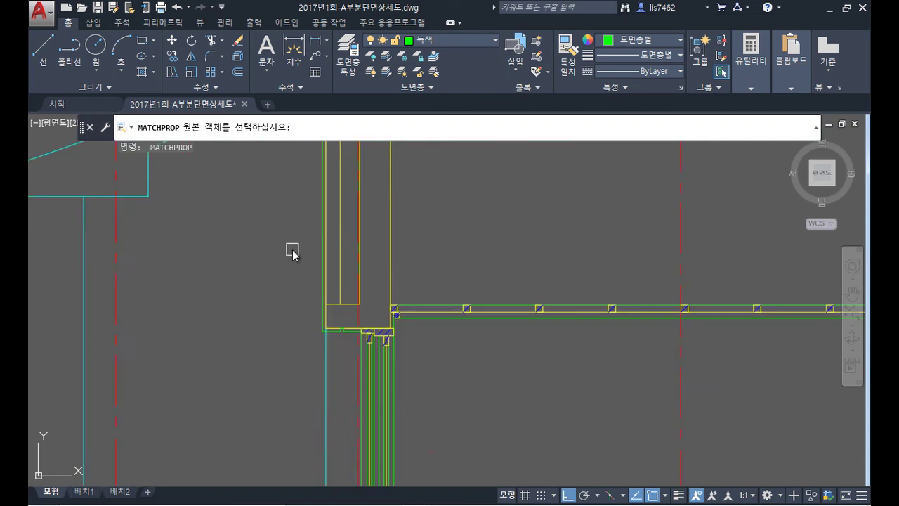
{"action": "key", "text": "Escape"}
{"action": "type", "text": "ㄴ"}
{"action": "key", "text": "Return"}
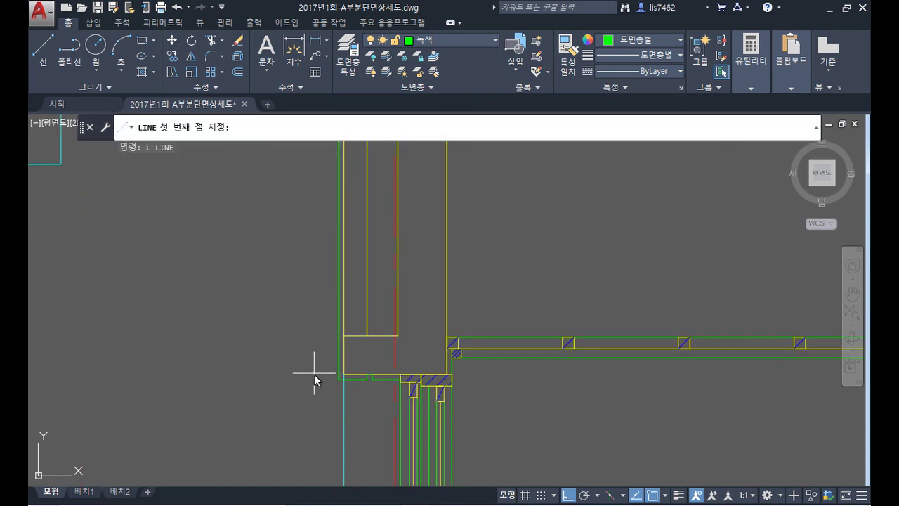
{"action": "scroll", "coordinate": [314, 376], "scroll_direction": "up", "scroll_amount": 4}
{"action": "left_click", "coordinate": [390, 379]}
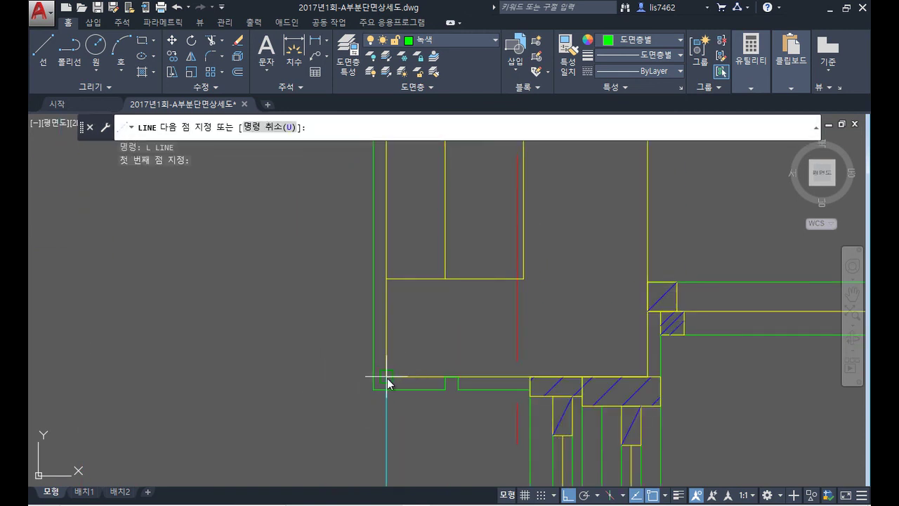
{"action": "scroll", "coordinate": [298, 362], "scroll_direction": "down", "scroll_amount": 3}
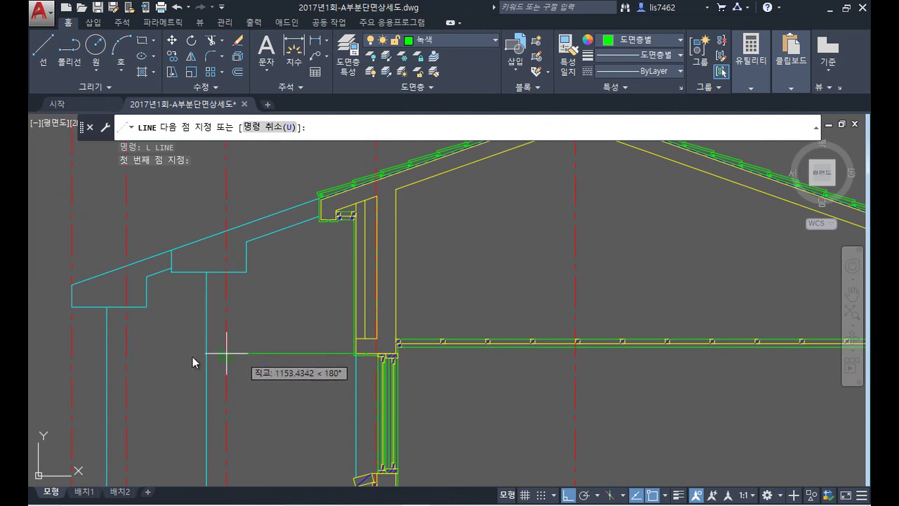
{"action": "left_click", "coordinate": [107, 353]}
{"action": "key", "text": "Return"}
- Match the horizontal line at the window head to the properties of the cyan vertical porch line
{"action": "type", "text": "ma"}
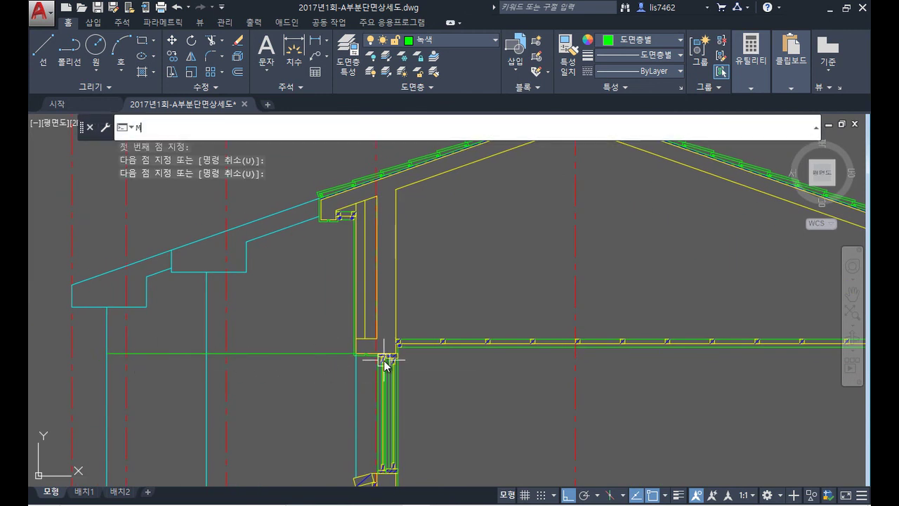
{"action": "key", "text": "Return"}
{"action": "left_click", "coordinate": [206, 378]}
{"action": "left_click", "coordinate": [253, 359]}
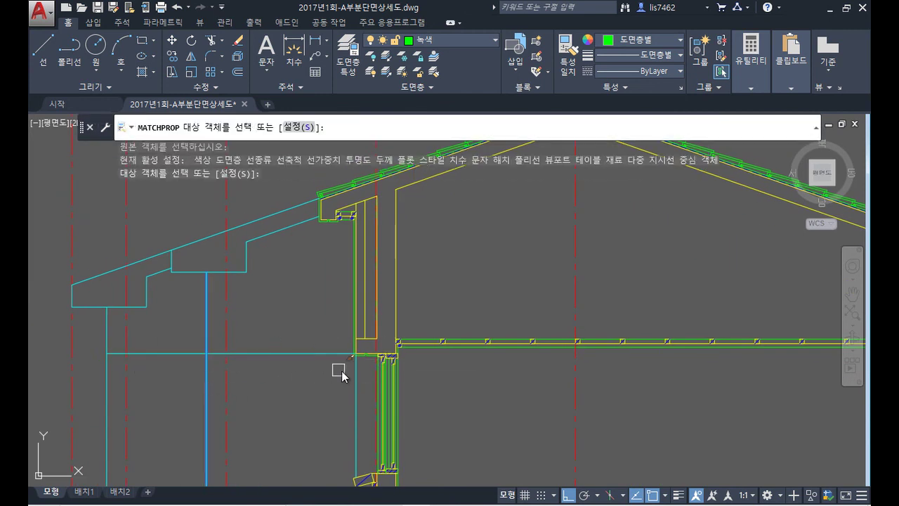
{"action": "key", "text": "Return"}
- Trim the cyan horizontal and vertical lines inside the green finish at the upper wall's bottom outer corner
{"action": "scroll", "coordinate": [361, 360], "scroll_direction": "up", "scroll_amount": 5}
{"action": "type", "text": "tr"}
{"action": "key", "text": "Return"}
{"action": "key", "text": "Return"}
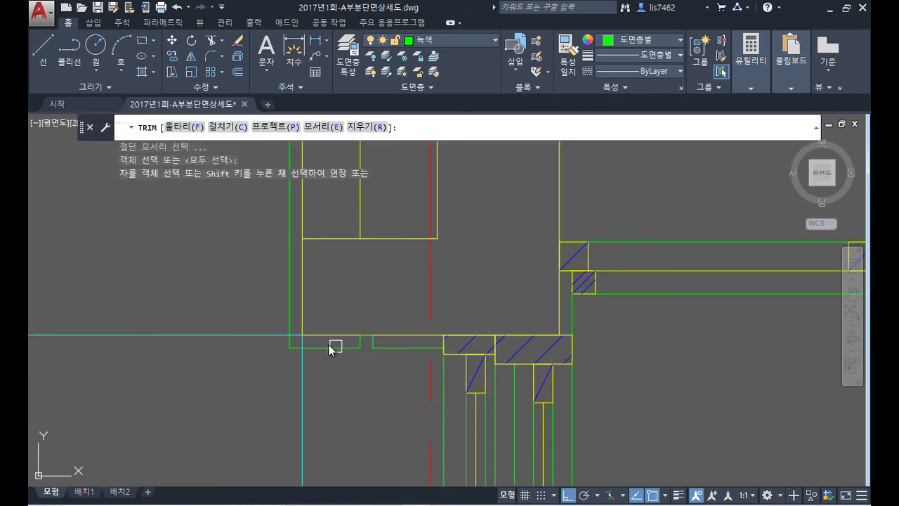
{"action": "scroll", "coordinate": [336, 345], "scroll_direction": "up", "scroll_amount": 3}
{"action": "left_click", "coordinate": [281, 349]}
{"action": "left_click", "coordinate": [269, 335]}
{"action": "scroll", "coordinate": [376, 355], "scroll_direction": "down", "scroll_amount": 3}
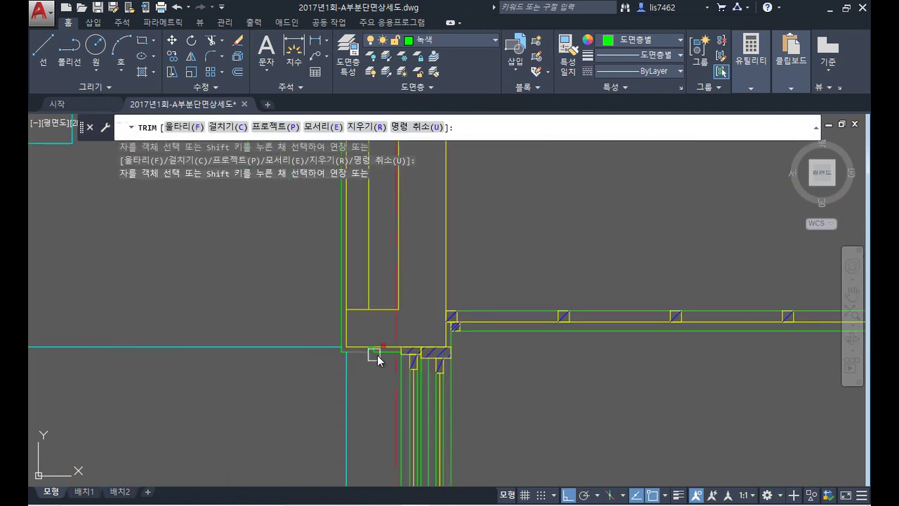
{"action": "left_click", "coordinate": [457, 386]}
{"action": "key", "text": "Return"}
- Switch to the floor plan image 1.jpg, examine the terrace and entrance porch, and return to the AutoCAD drawing
{"action": "scroll", "coordinate": [461, 410], "scroll_direction": "down", "scroll_amount": 4}
{"action": "middle_click_drag", "start_coordinate": [462, 409], "coordinate": [393, 334]}
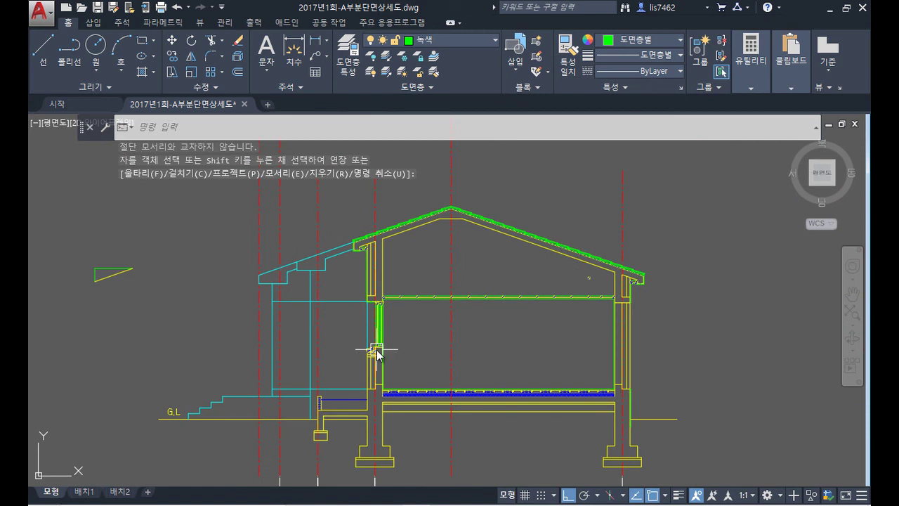
{"action": "scroll", "coordinate": [534, 346], "scroll_direction": "up", "scroll_amount": 2}
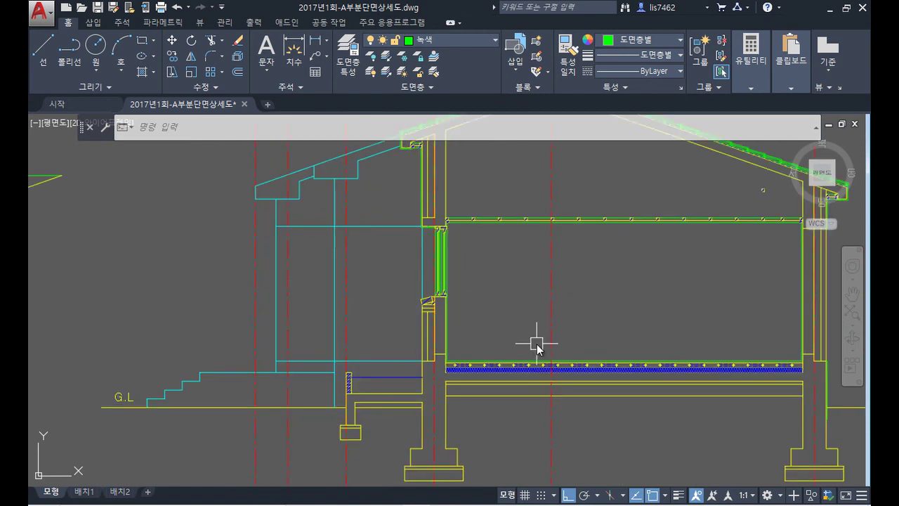
{"action": "key", "text": "alt+Tab"}
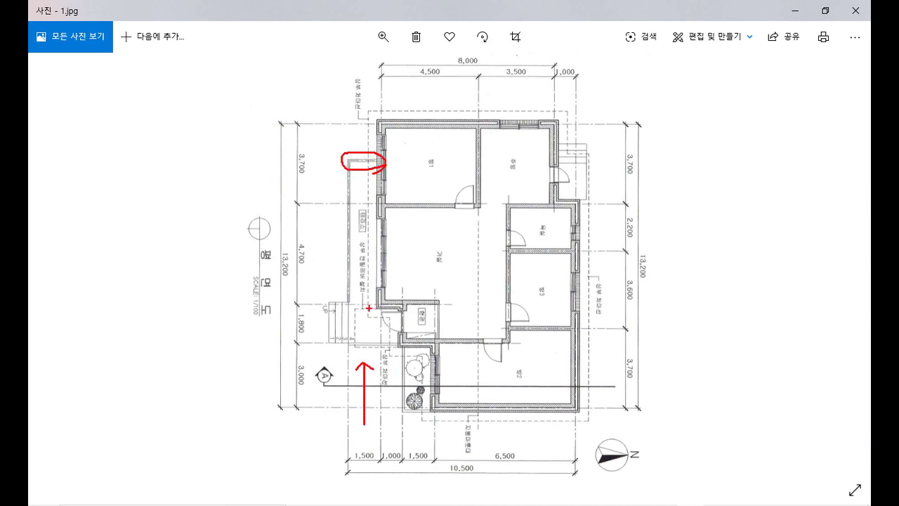
{"action": "key", "text": "Escape"}
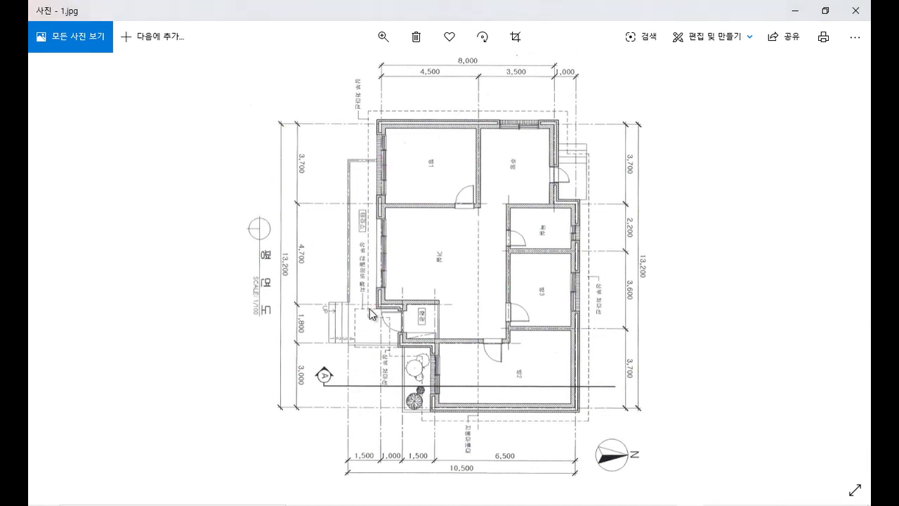
{"action": "key", "text": "alt+Tab"}
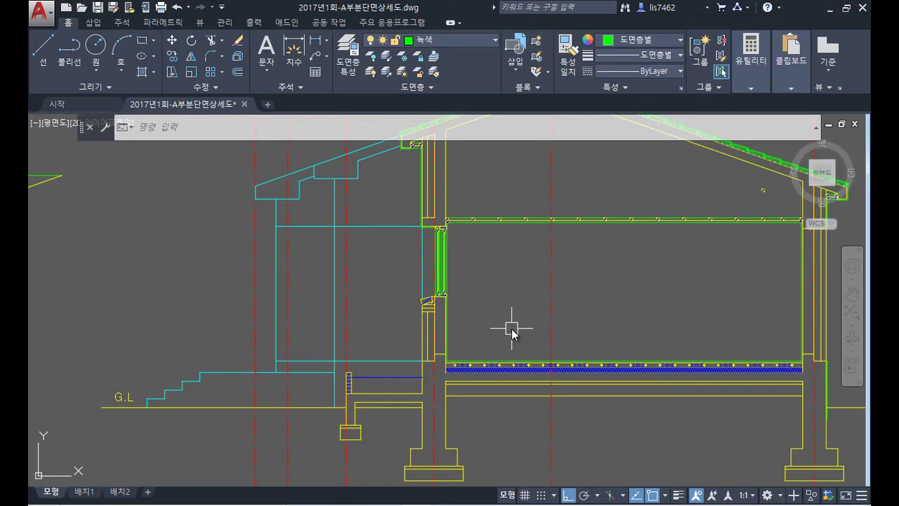
- Offset the porch floor's cyan top line 900 upward
{"action": "middle_click_drag", "start_coordinate": [349, 414], "coordinate": [472, 395]}
{"action": "type", "text": "o"}
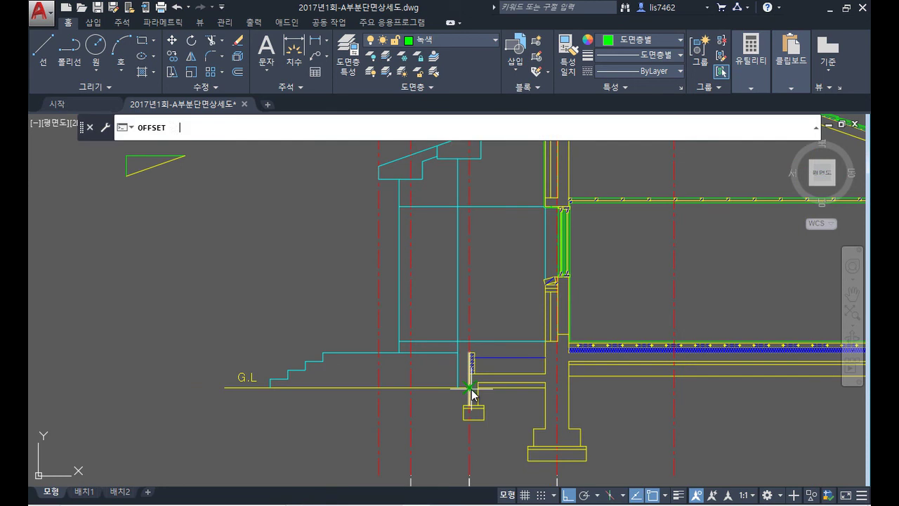
{"action": "key", "text": "Return"}
{"action": "type", "text": "9"}
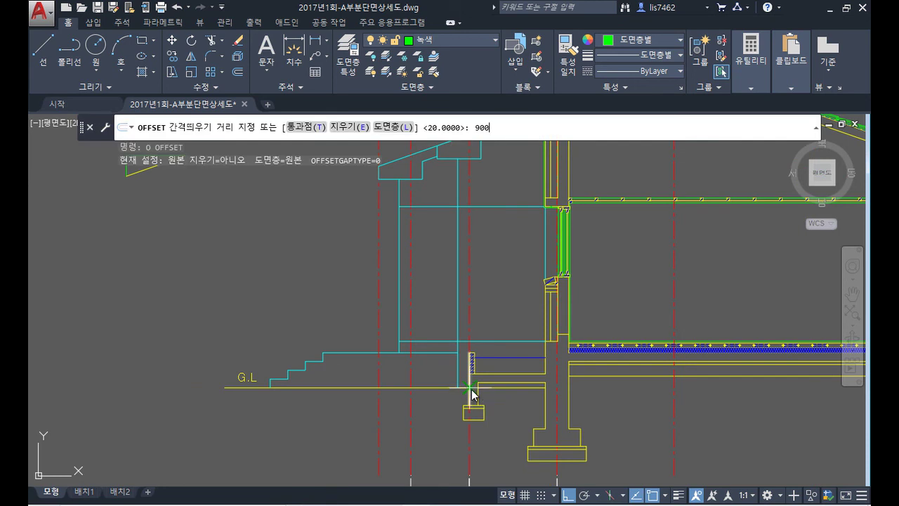
{"action": "type", "text": "00"}
{"action": "key", "text": "Return"}
{"action": "left_click", "coordinate": [343, 352]}
{"action": "left_click", "coordinate": [353, 283]}
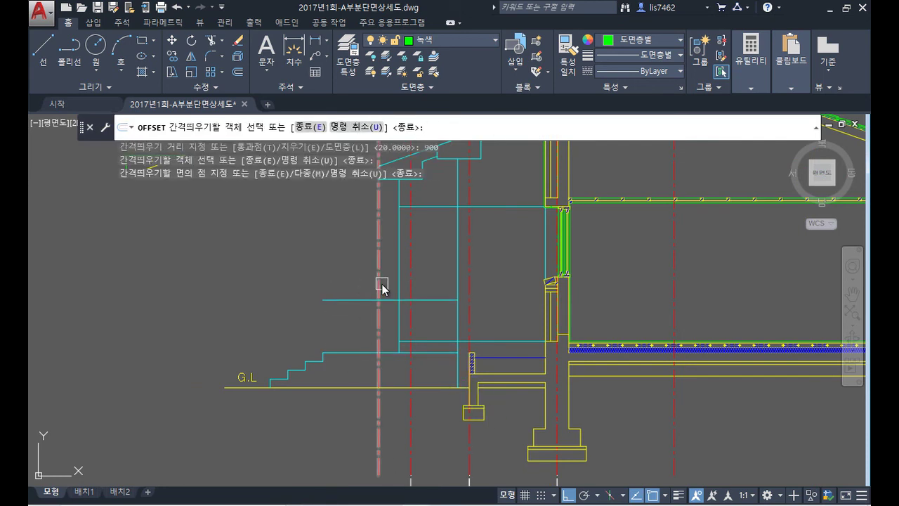
{"action": "key", "text": "Return"}
- Start a trim on the cyan lines above the porch floor
{"action": "scroll", "coordinate": [429, 315], "scroll_direction": "up", "scroll_amount": 2}
{"action": "type", "text": "ex"}
{"action": "key", "text": "Return"}
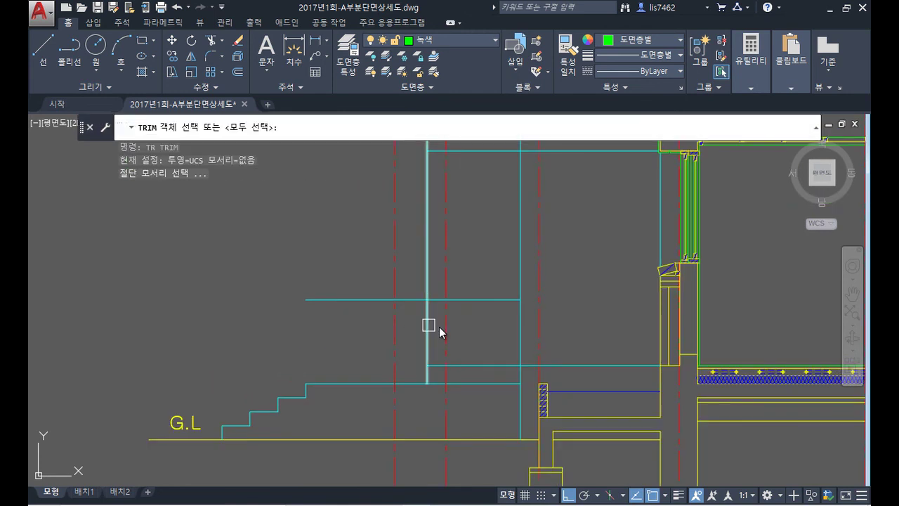